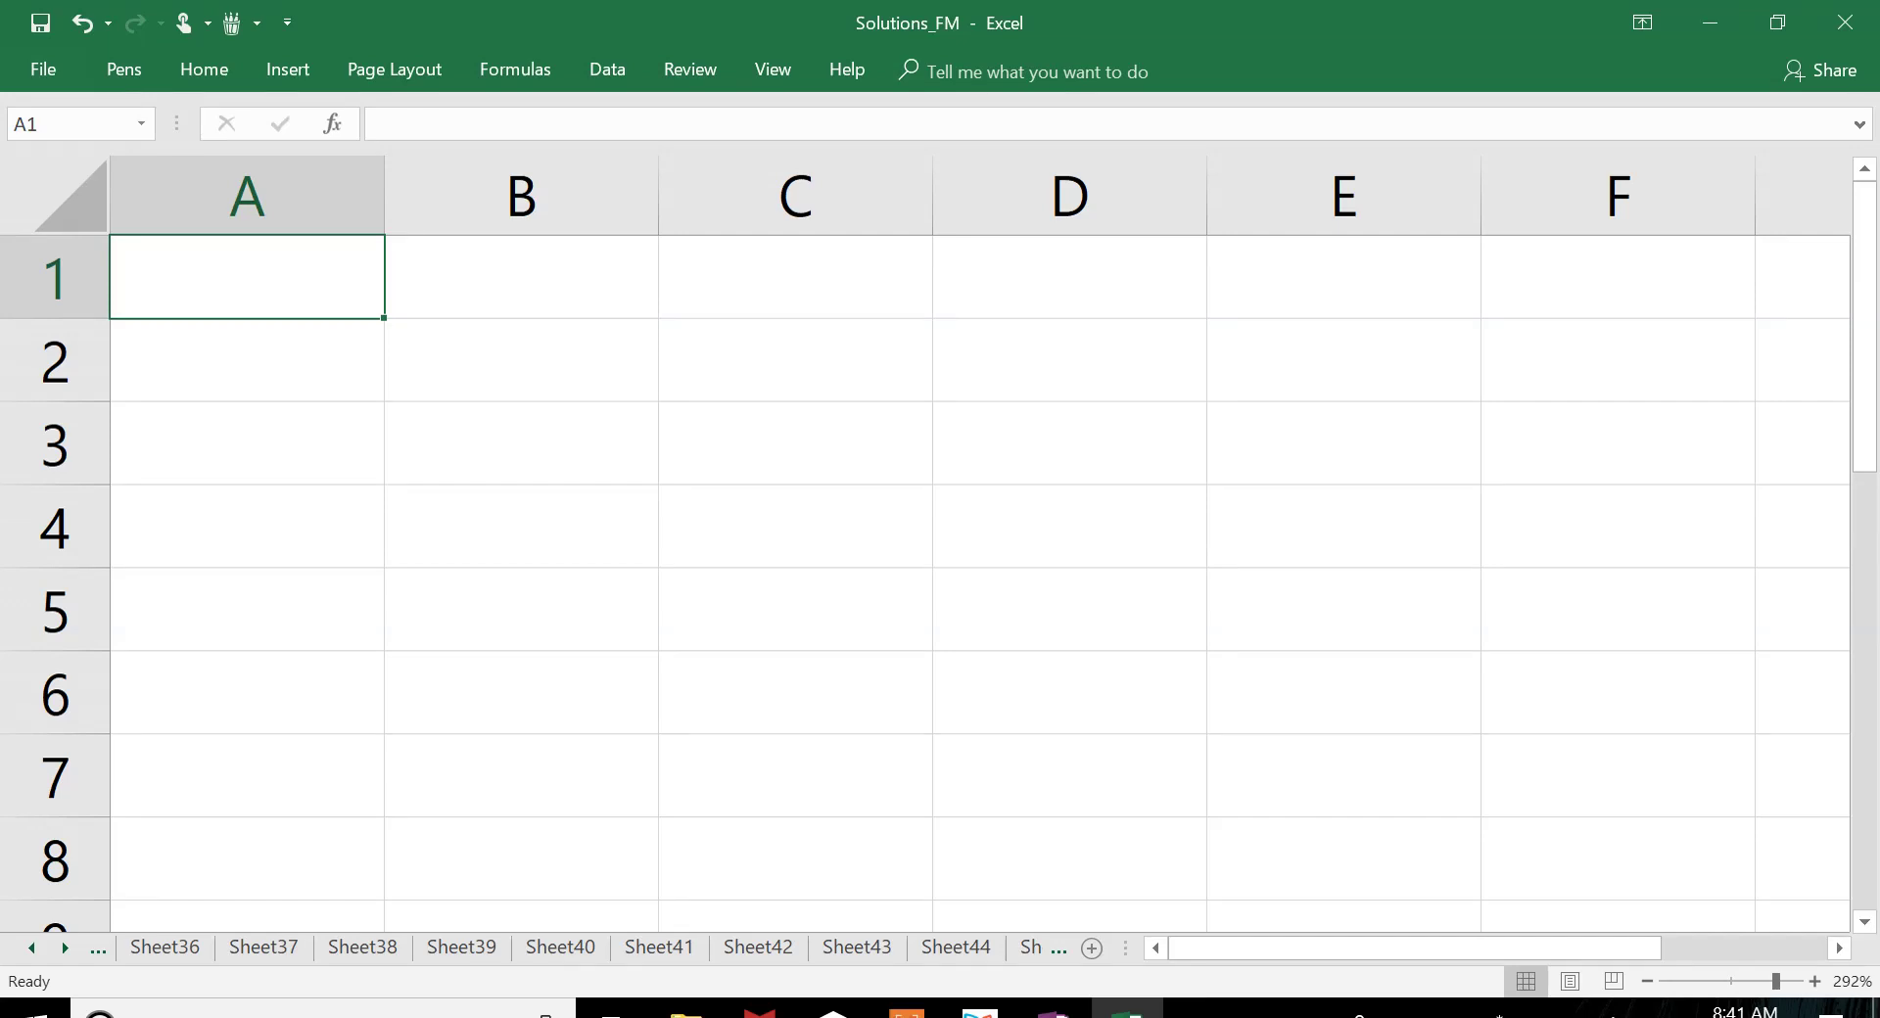
# Step: Enter the label "Alternative 1" in cell A2 and autofit column A to its text
pyautogui.click(247, 359)
pyautogui.write('Alt')
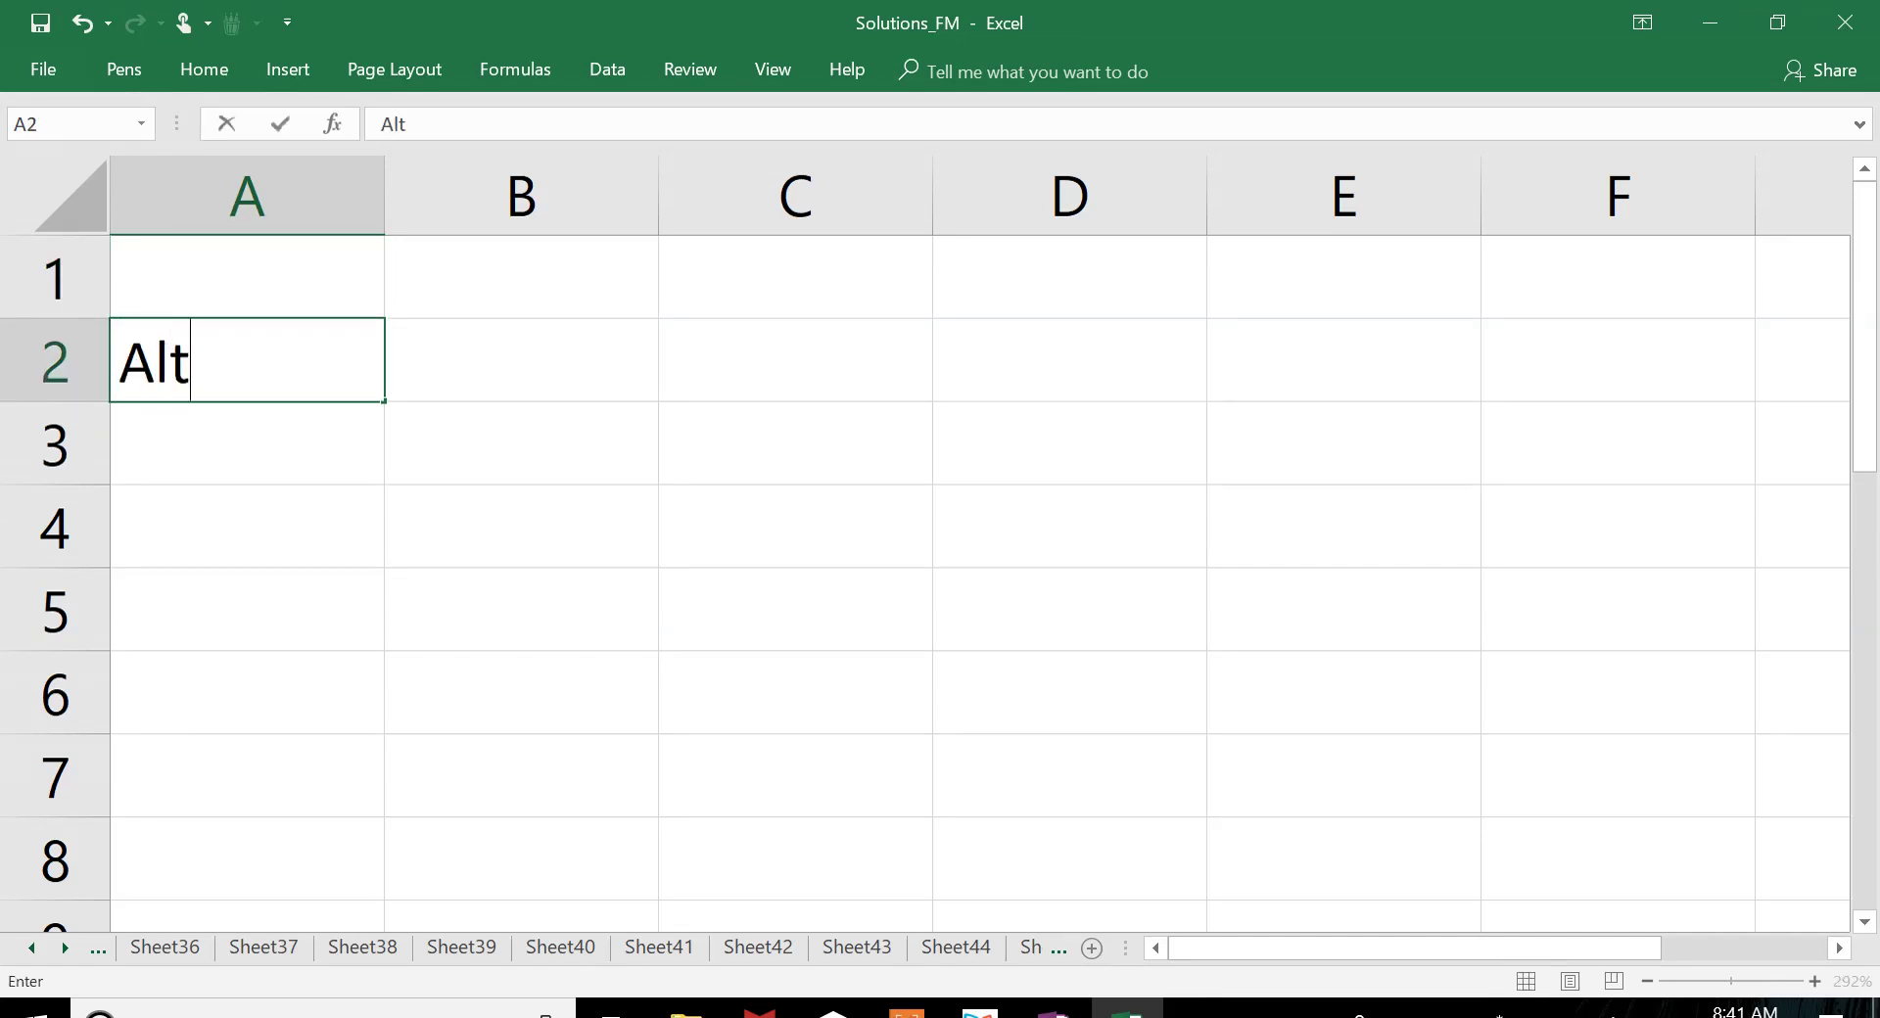
pyautogui.write('ernative 1')
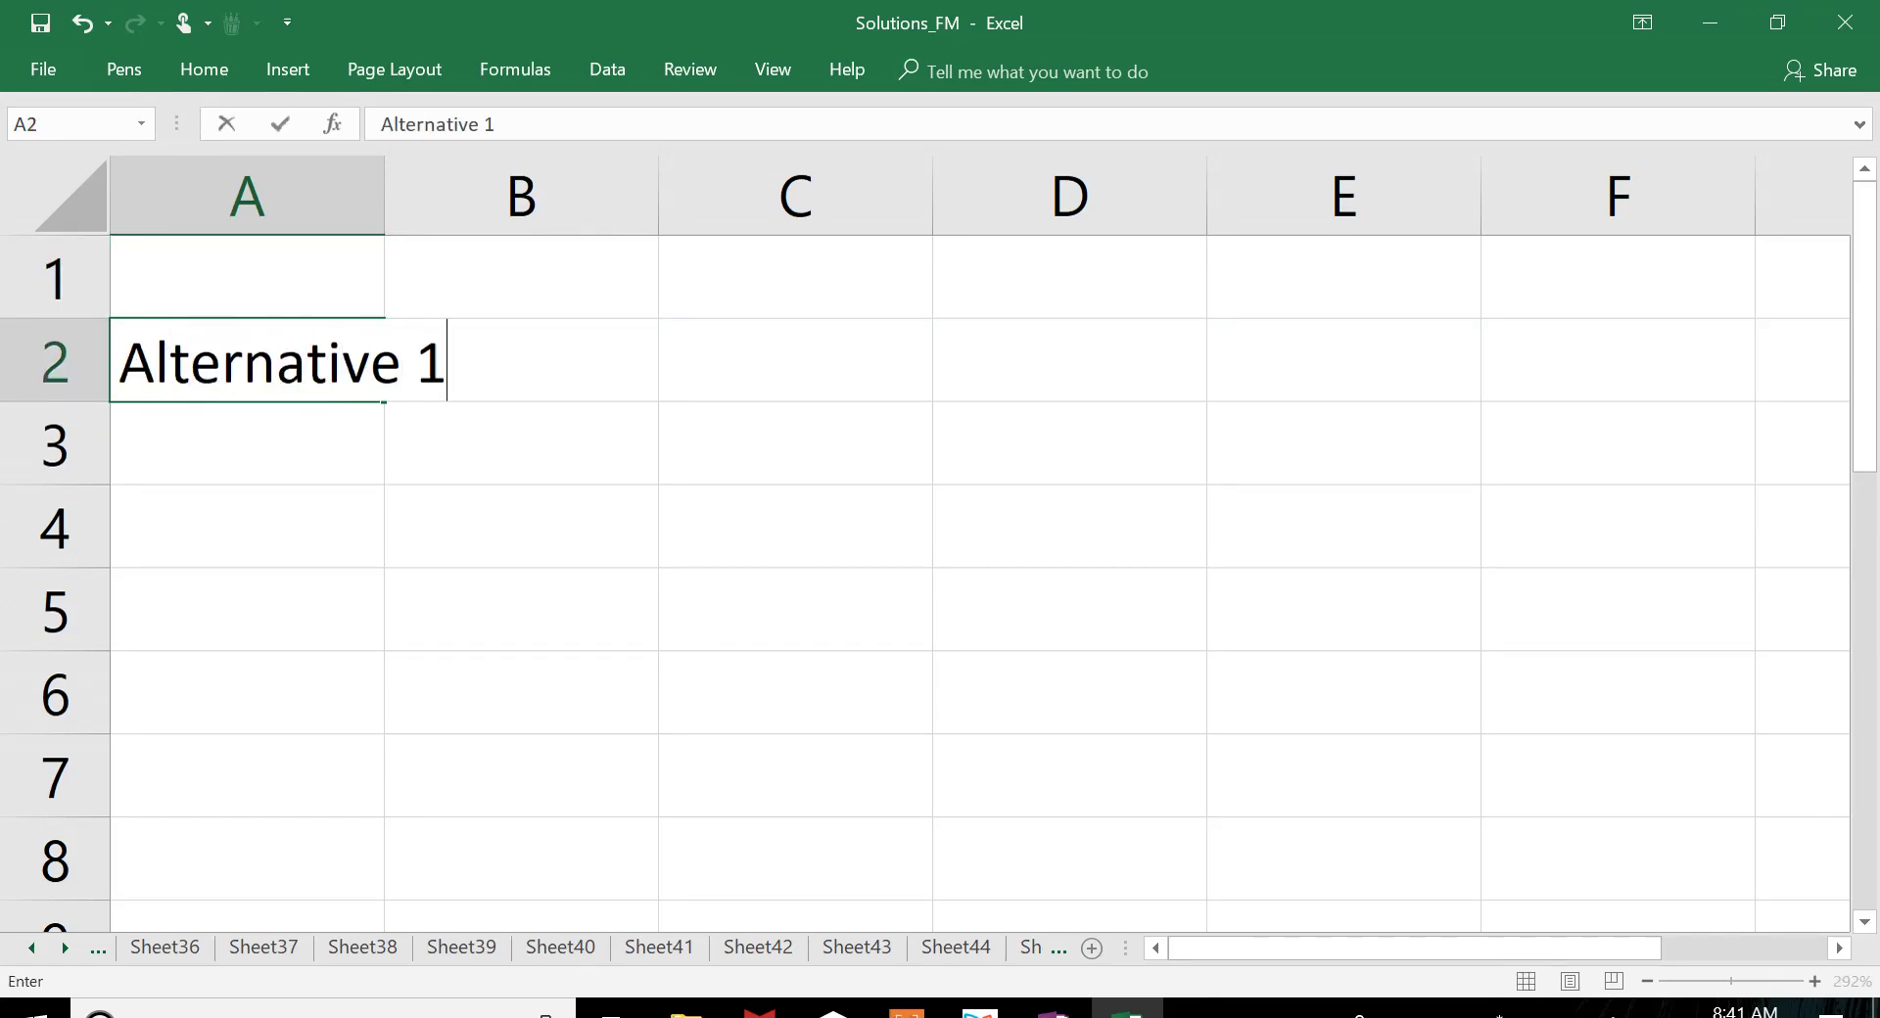
pyautogui.press('Return')
pyautogui.click(246, 359)
pyautogui.doubleClick(384, 196)
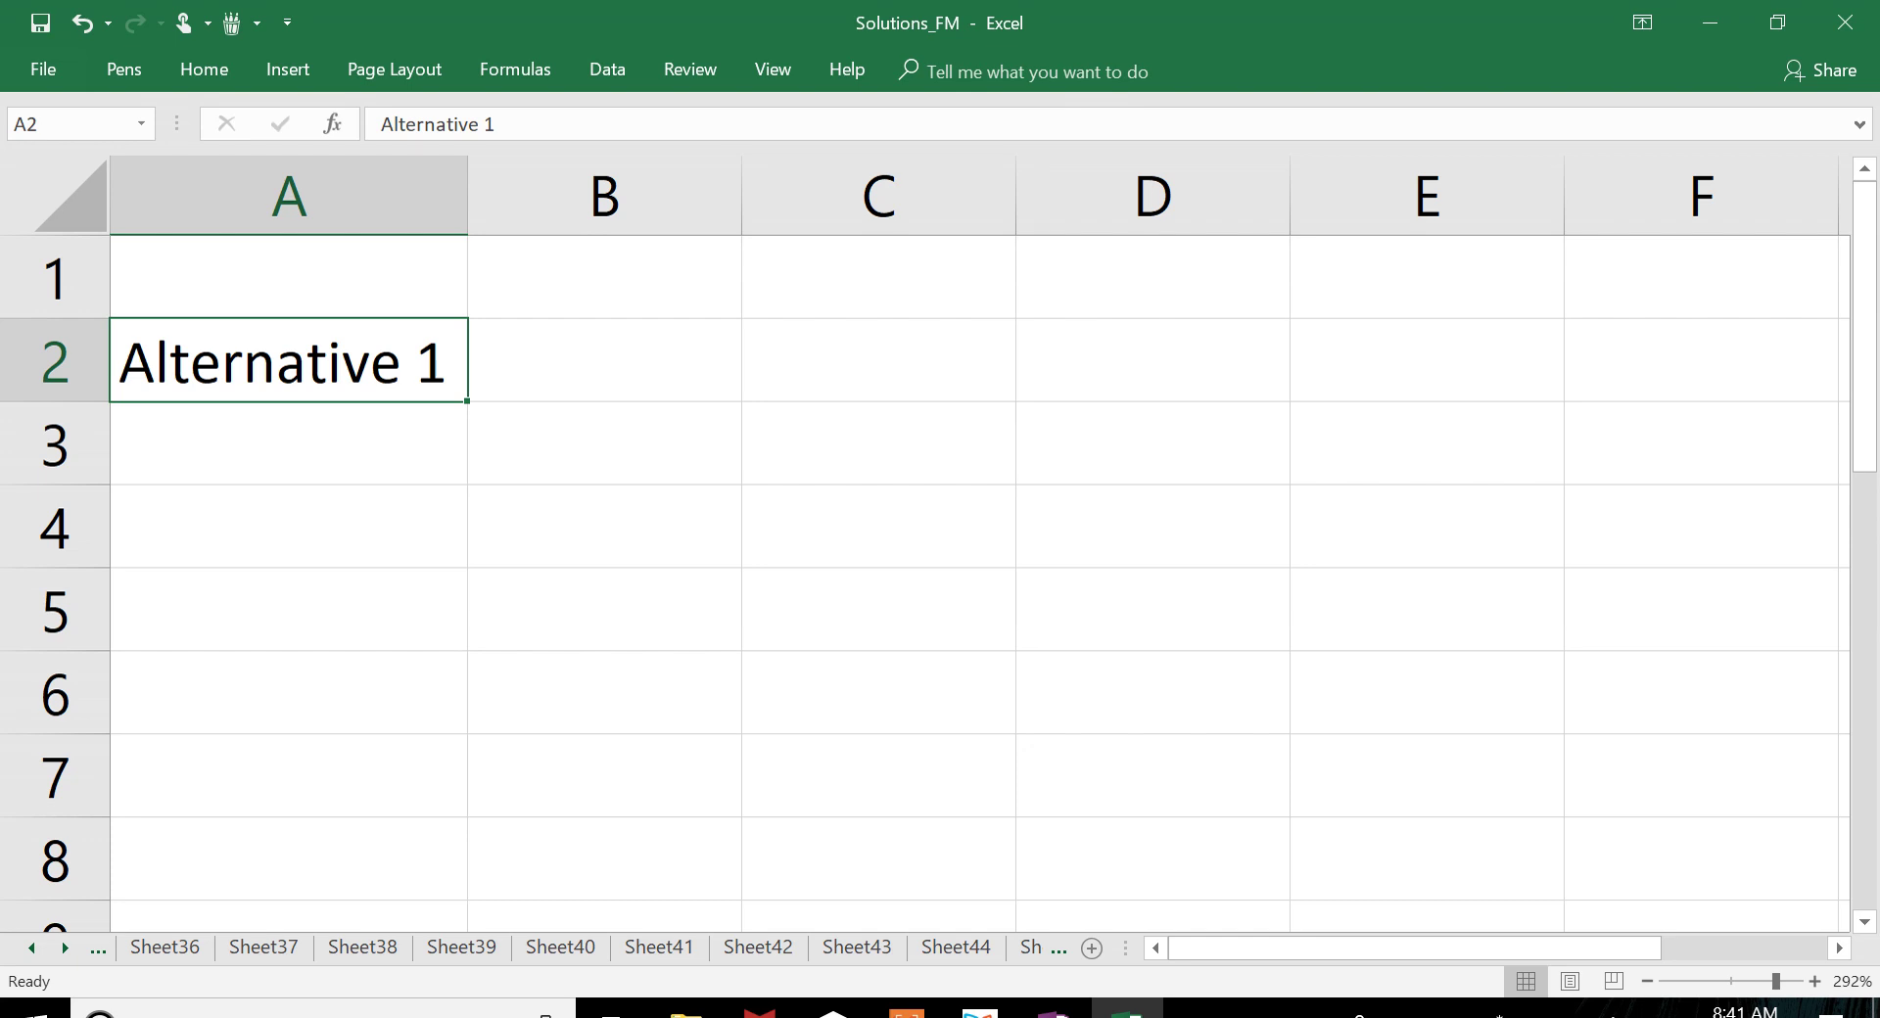
# Step: Describe Alternative 1 in cell B2 as "Debt of Rs.2,50,000 and equity of Rs.22,50,000"
pyautogui.click(604, 359)
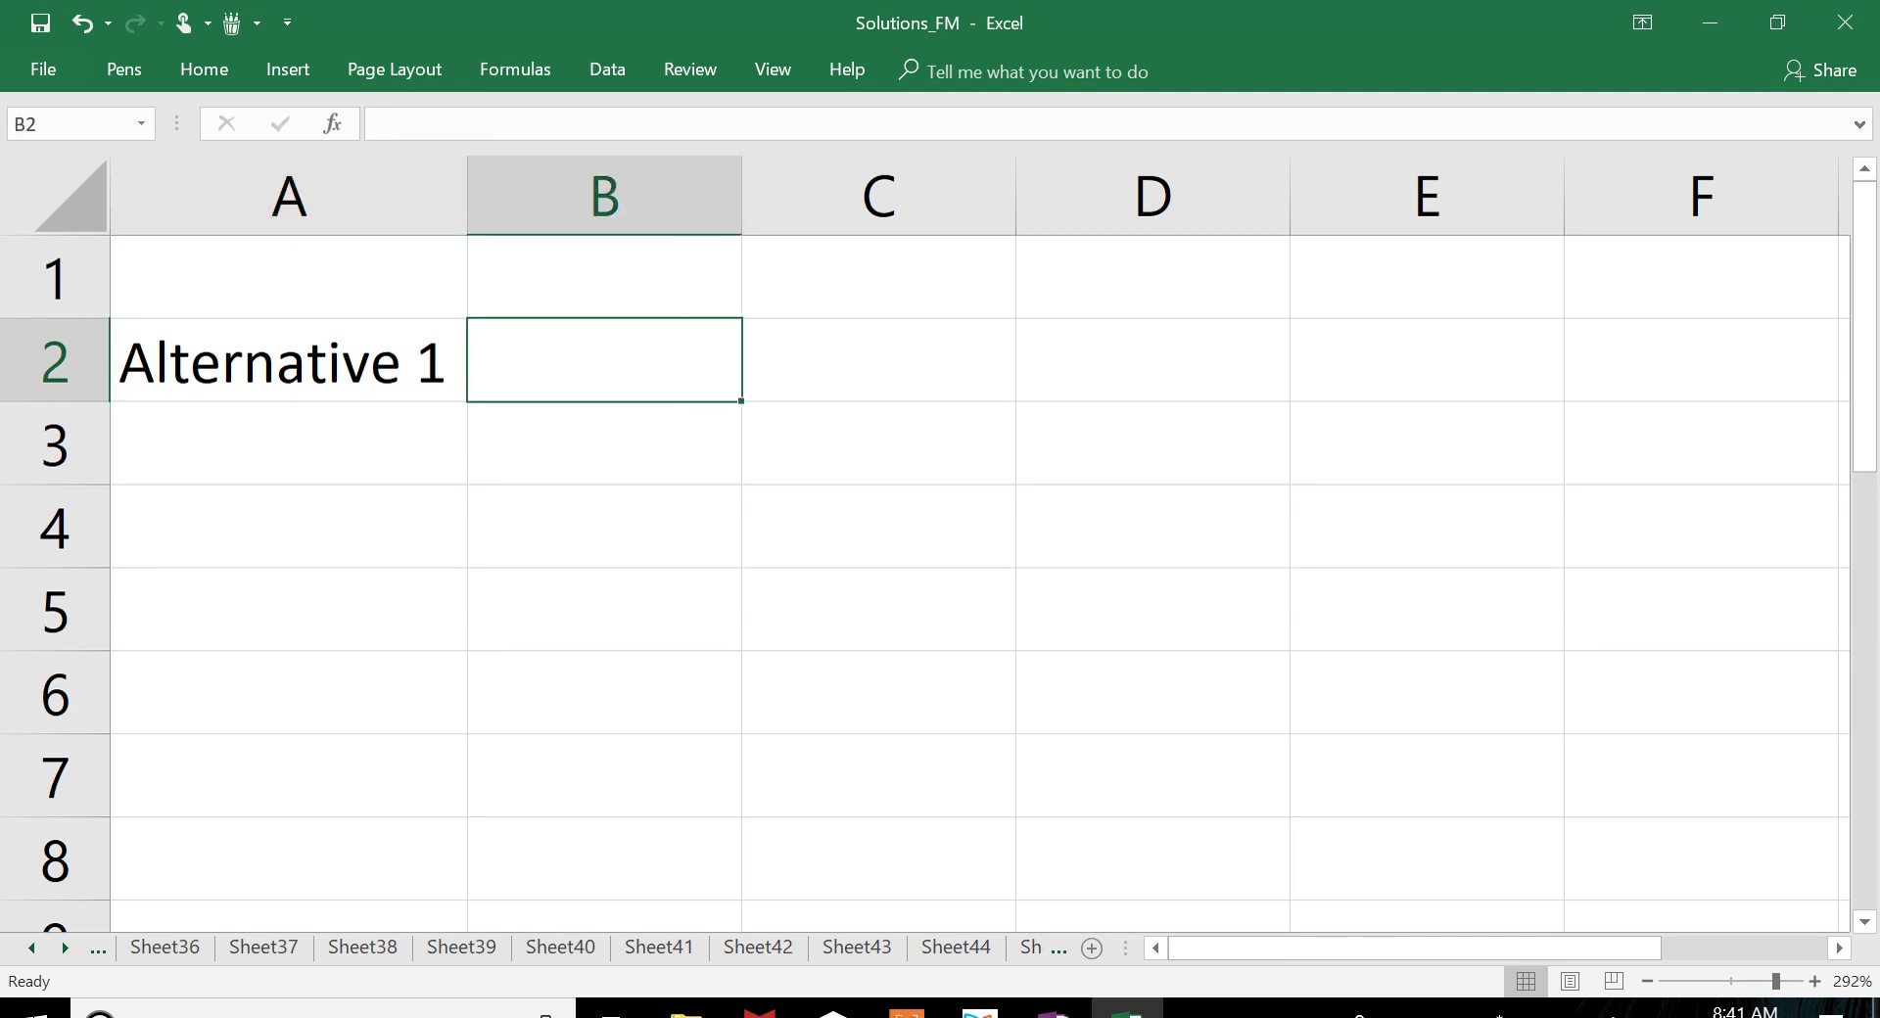
pyautogui.write('Debt of Rs.2')
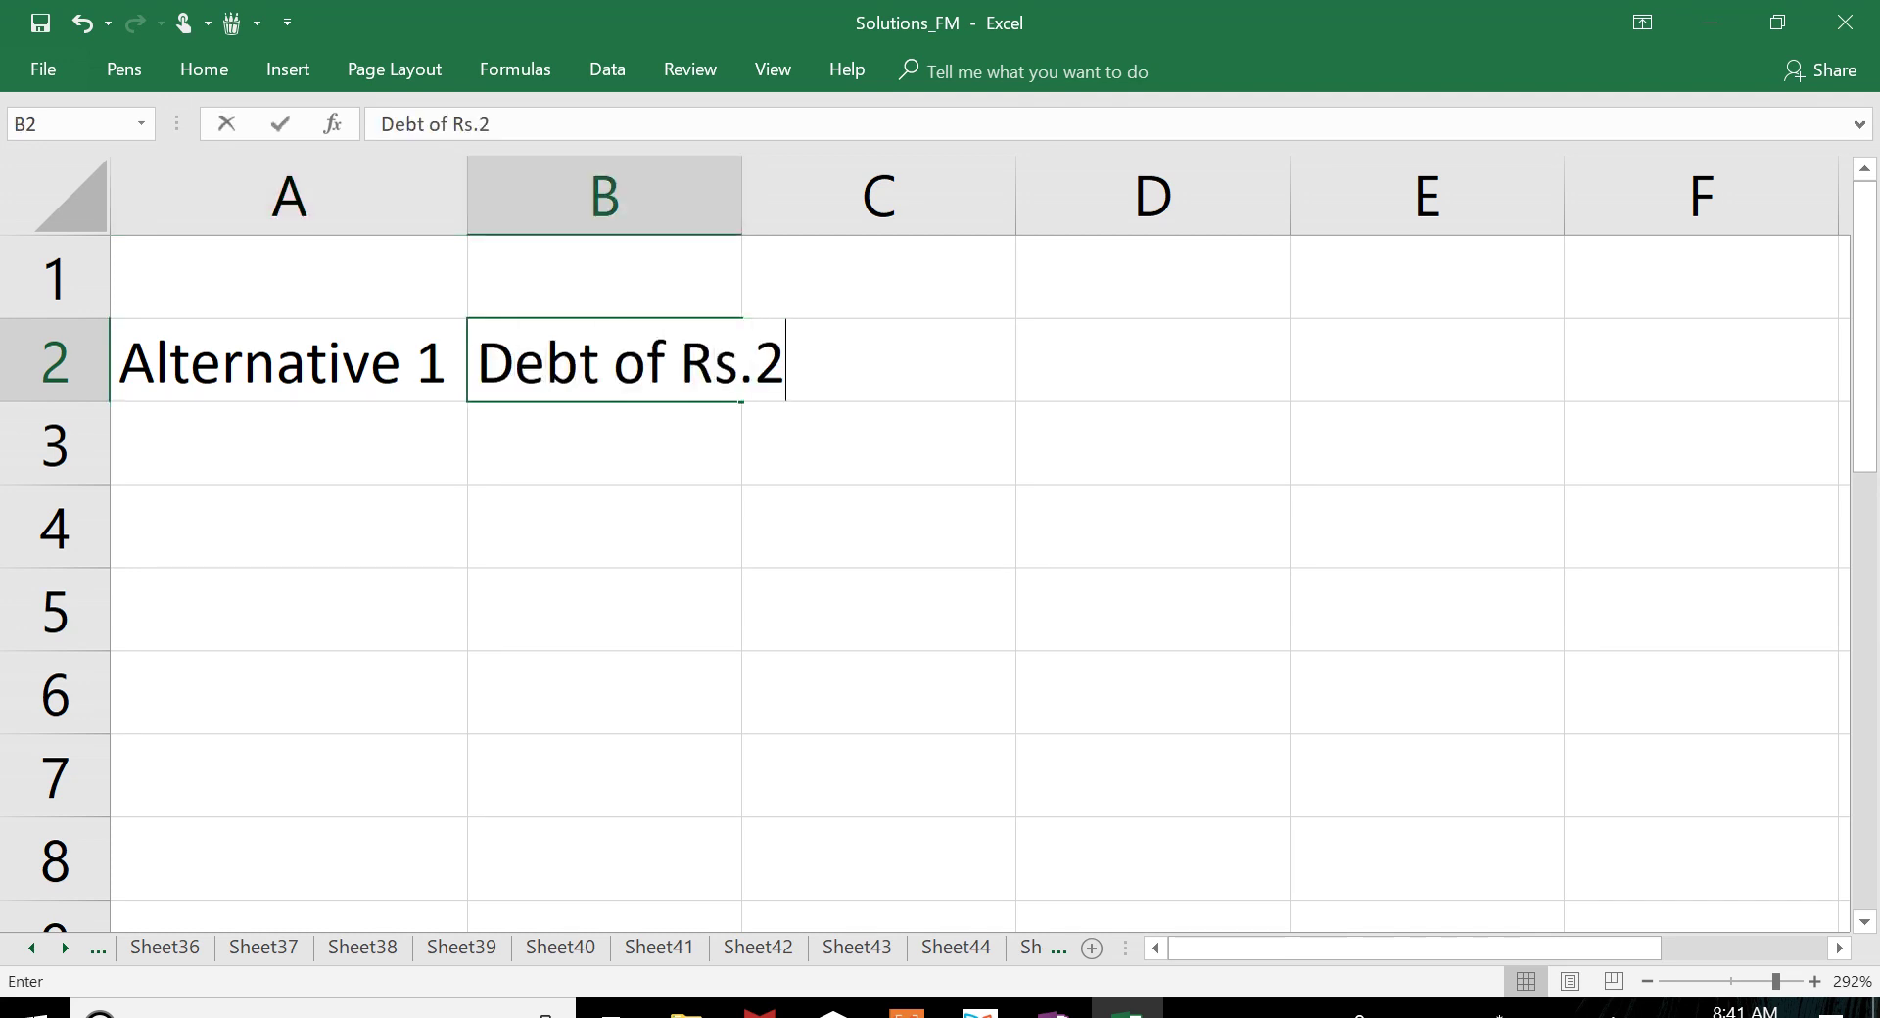
pyautogui.write(',50,000 a')
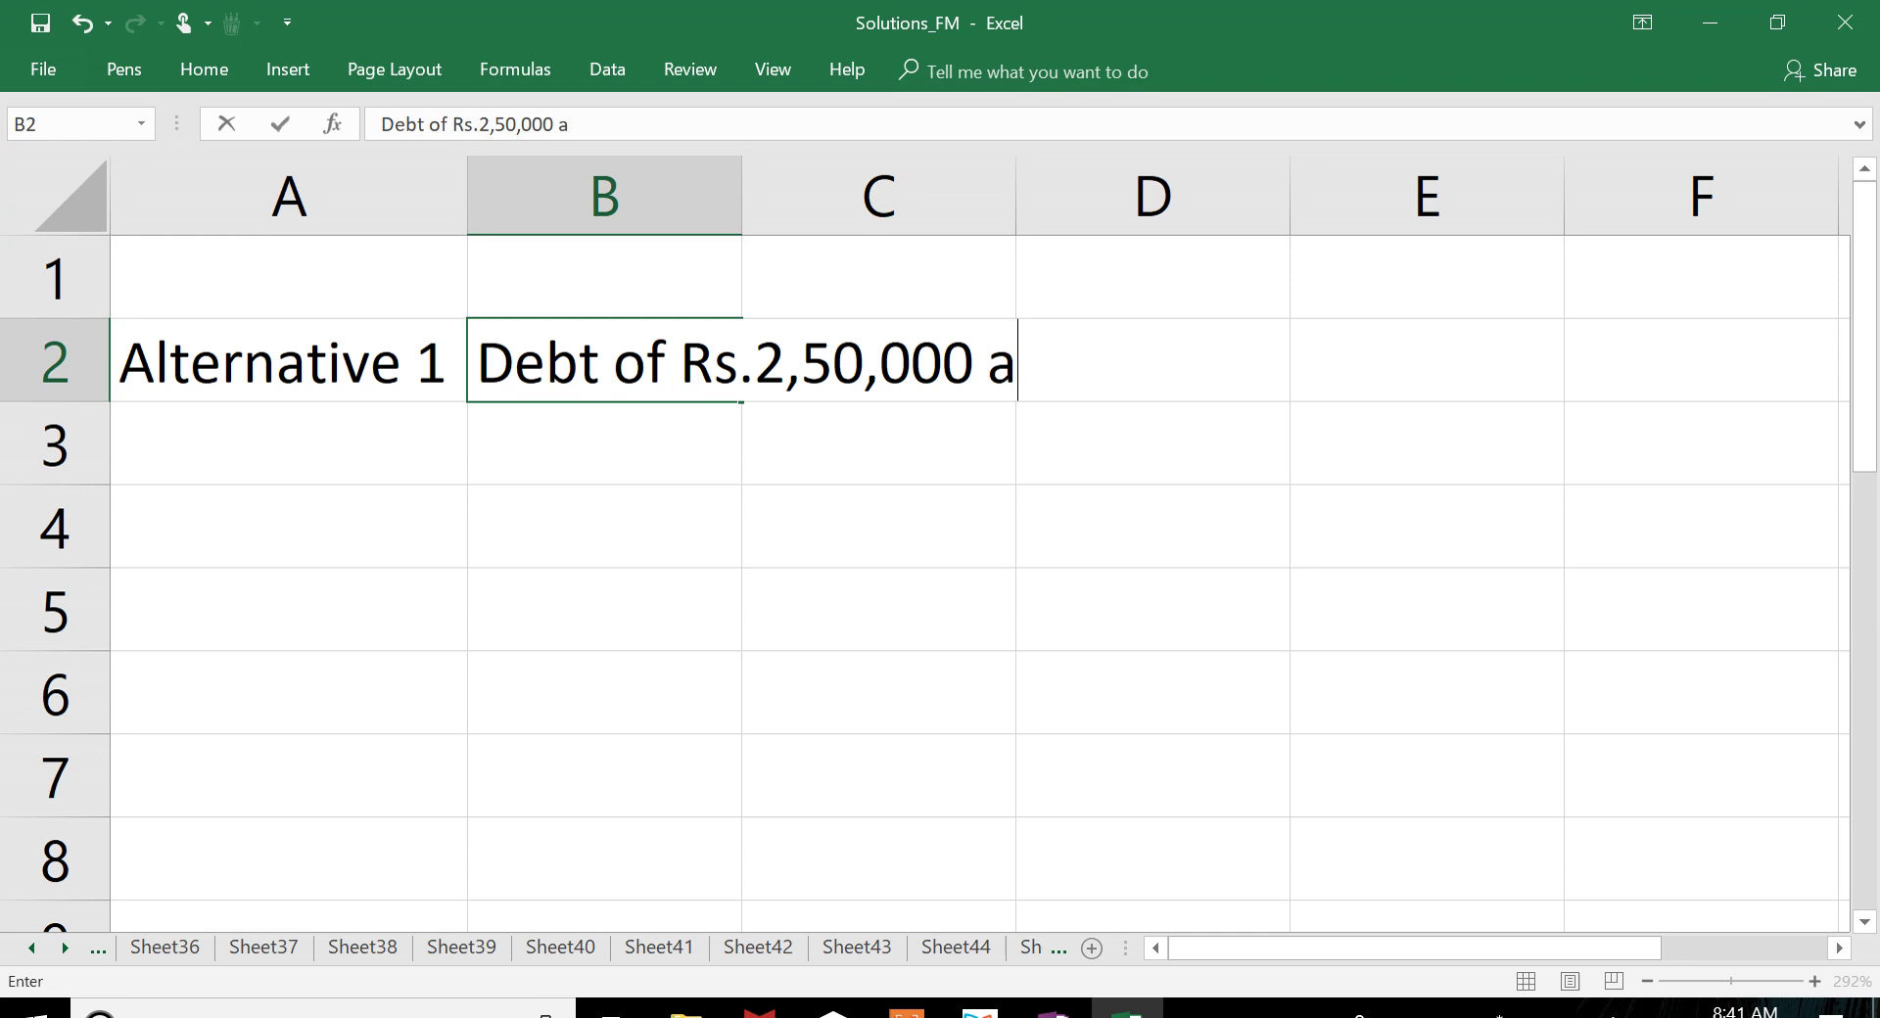
pyautogui.write('nd equity of ')
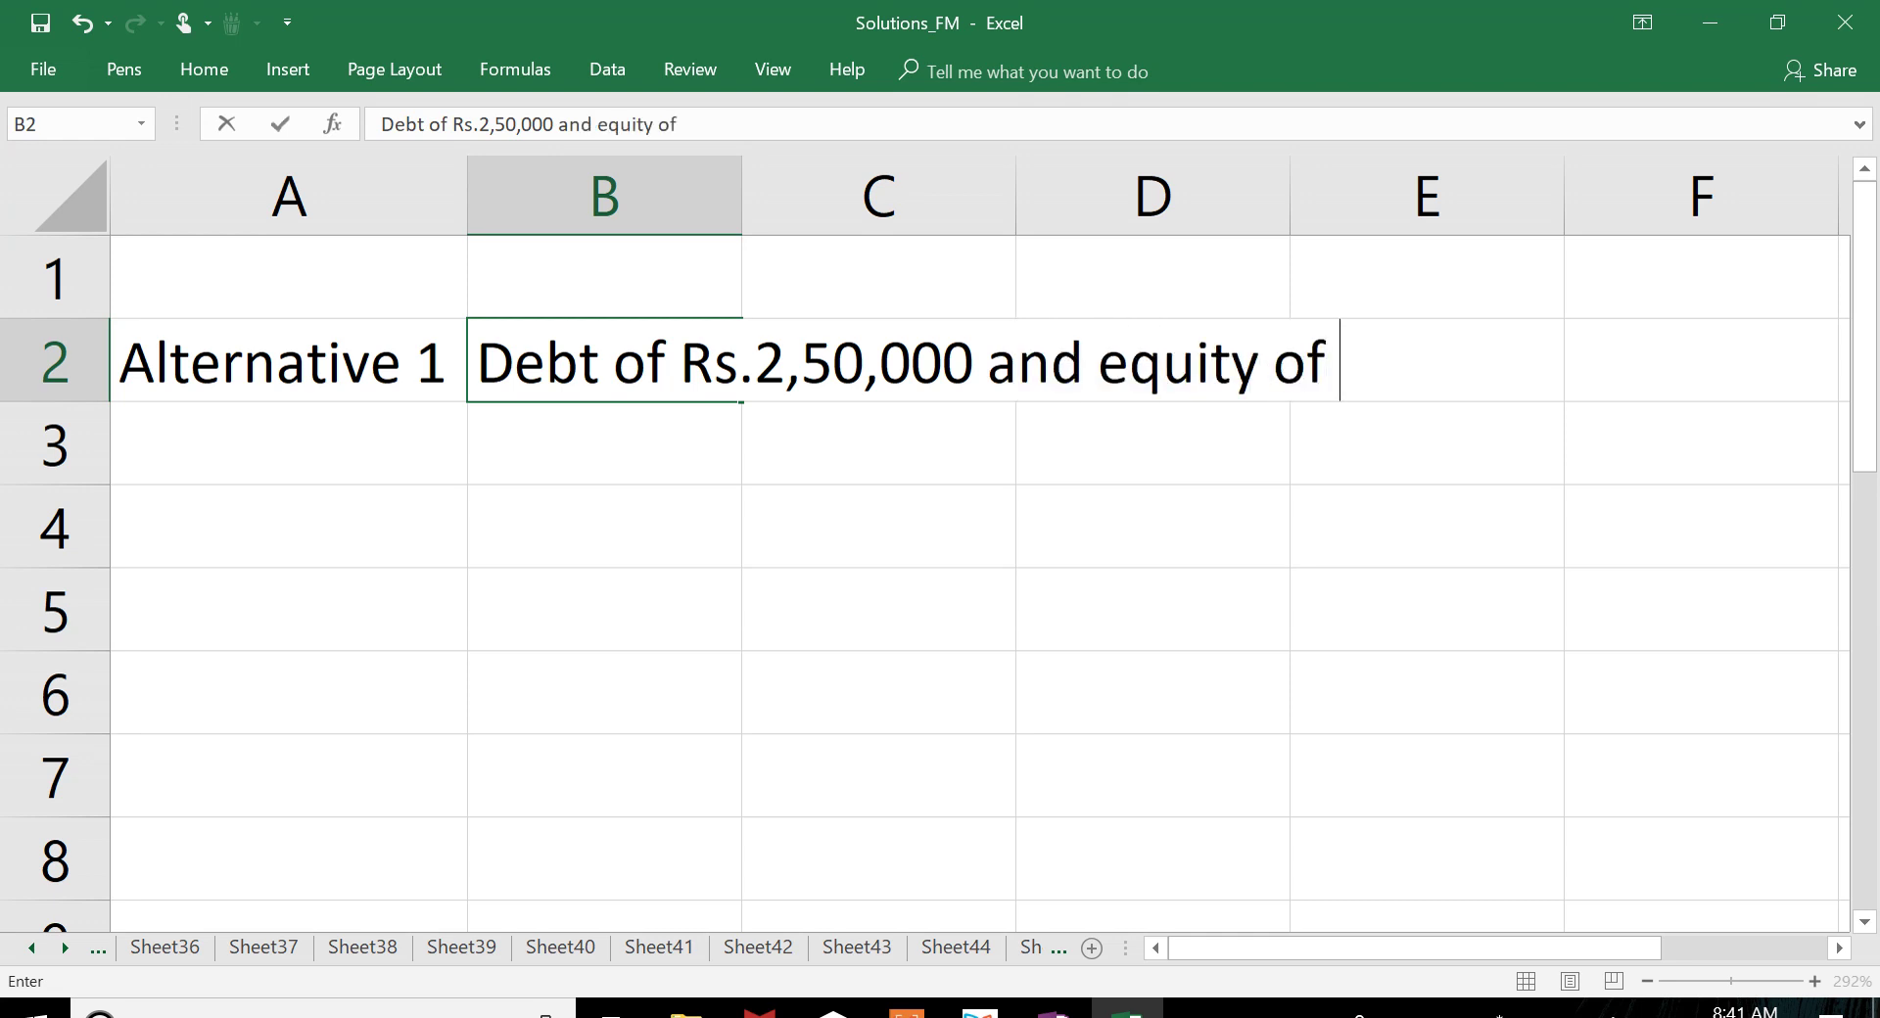
pyautogui.write('Rs.22,50,000')
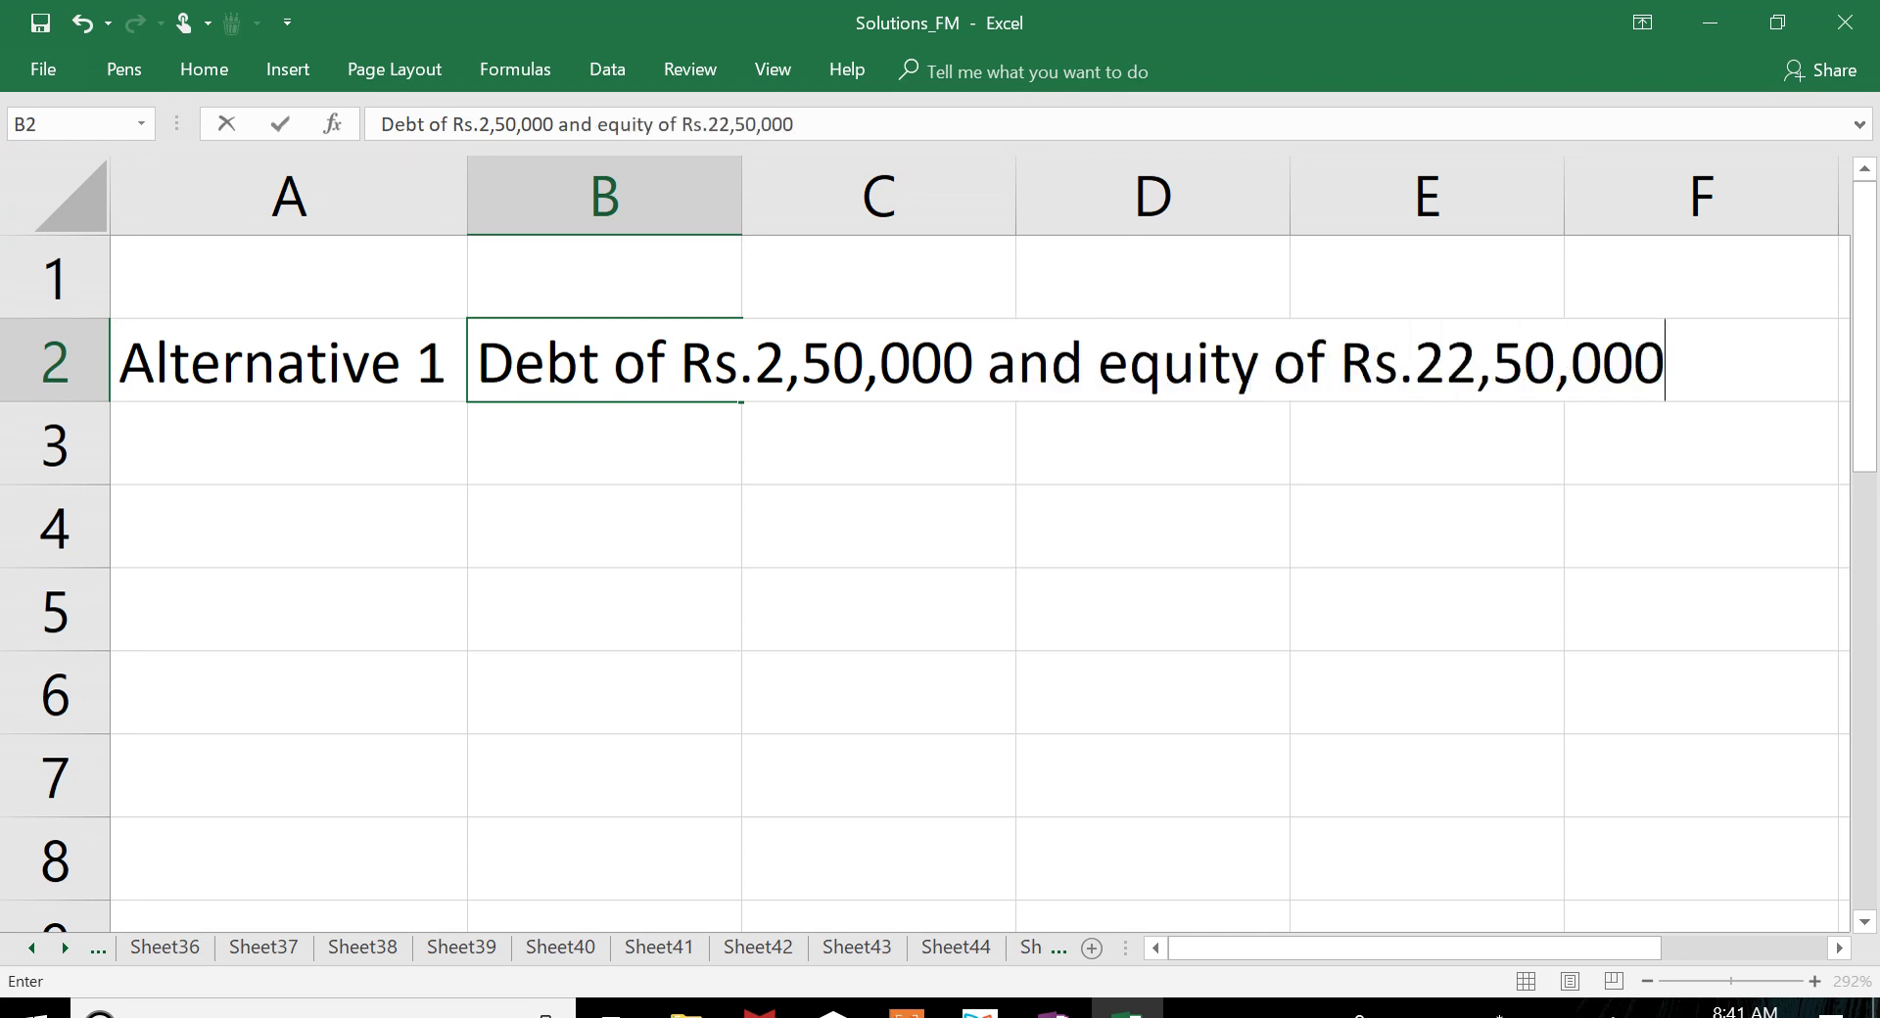
pyautogui.press('Return')
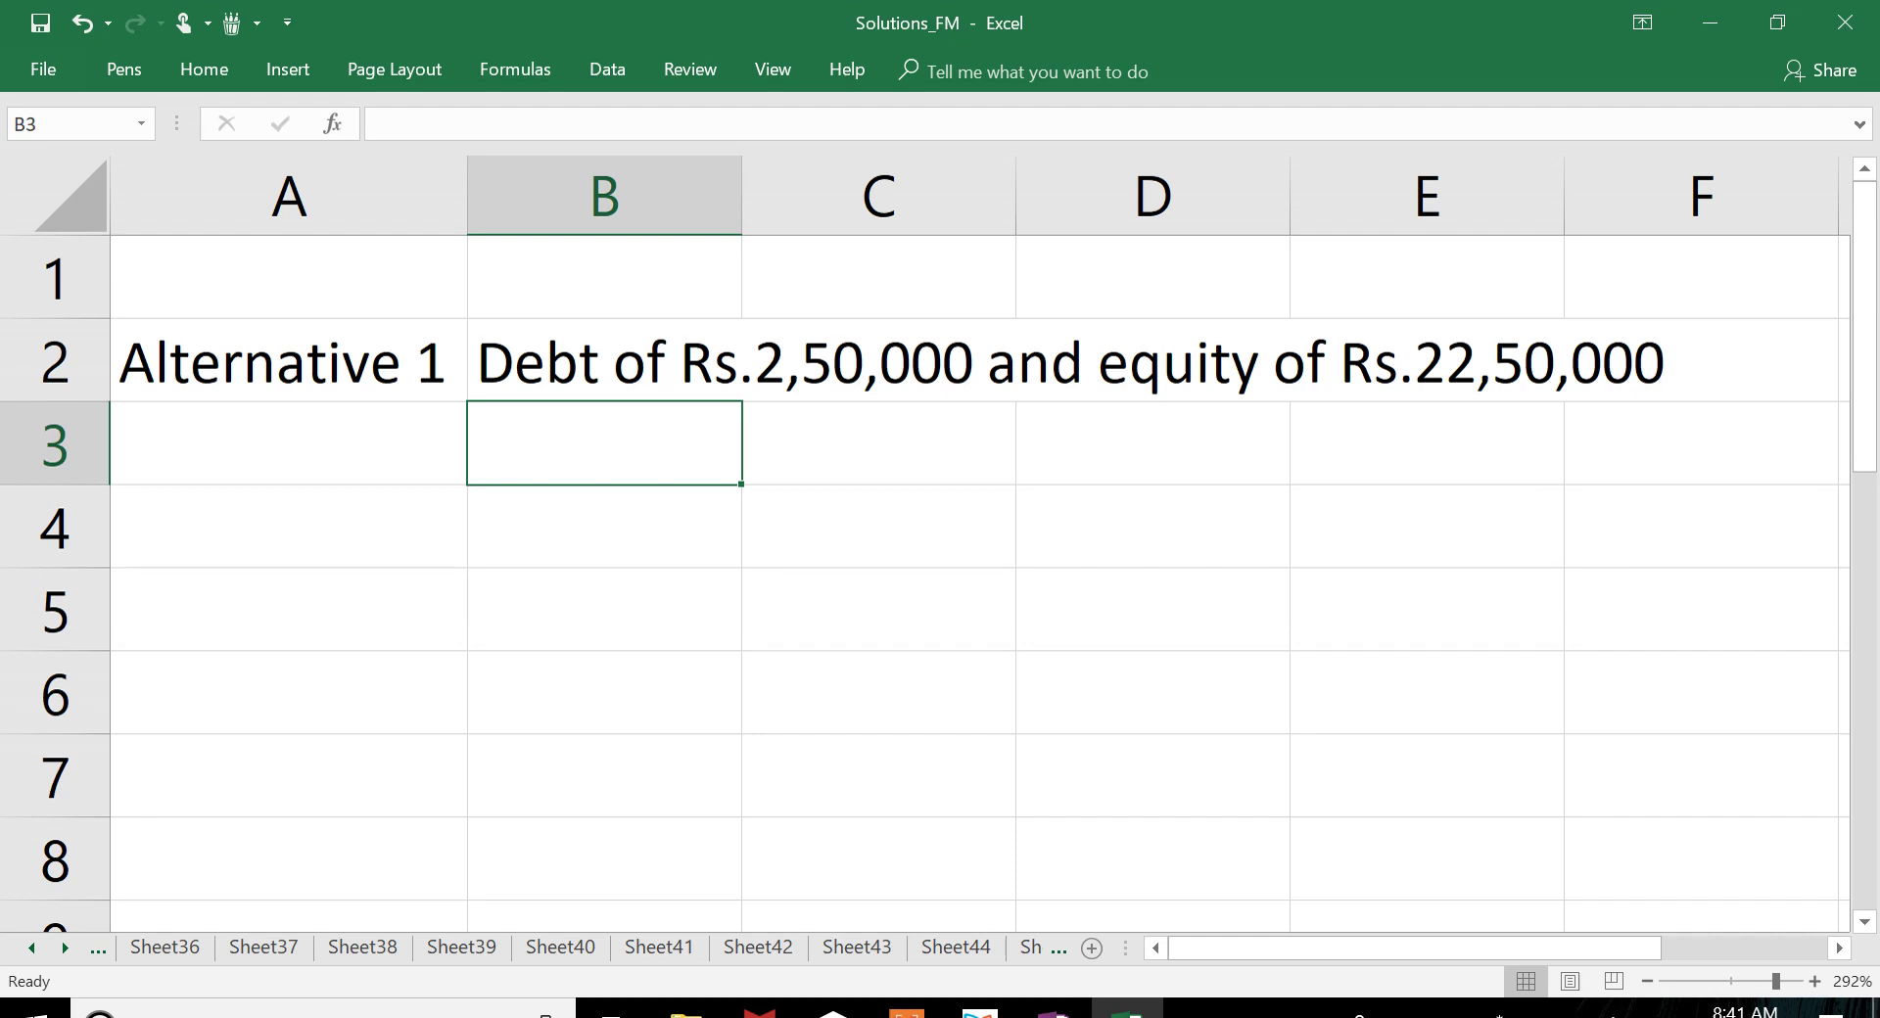
# Step: Fill the label from A2 down into A3 and change it to "Alternative 2"
pyautogui.click(288, 443)
pyautogui.hotkey('ctrl', 'd')
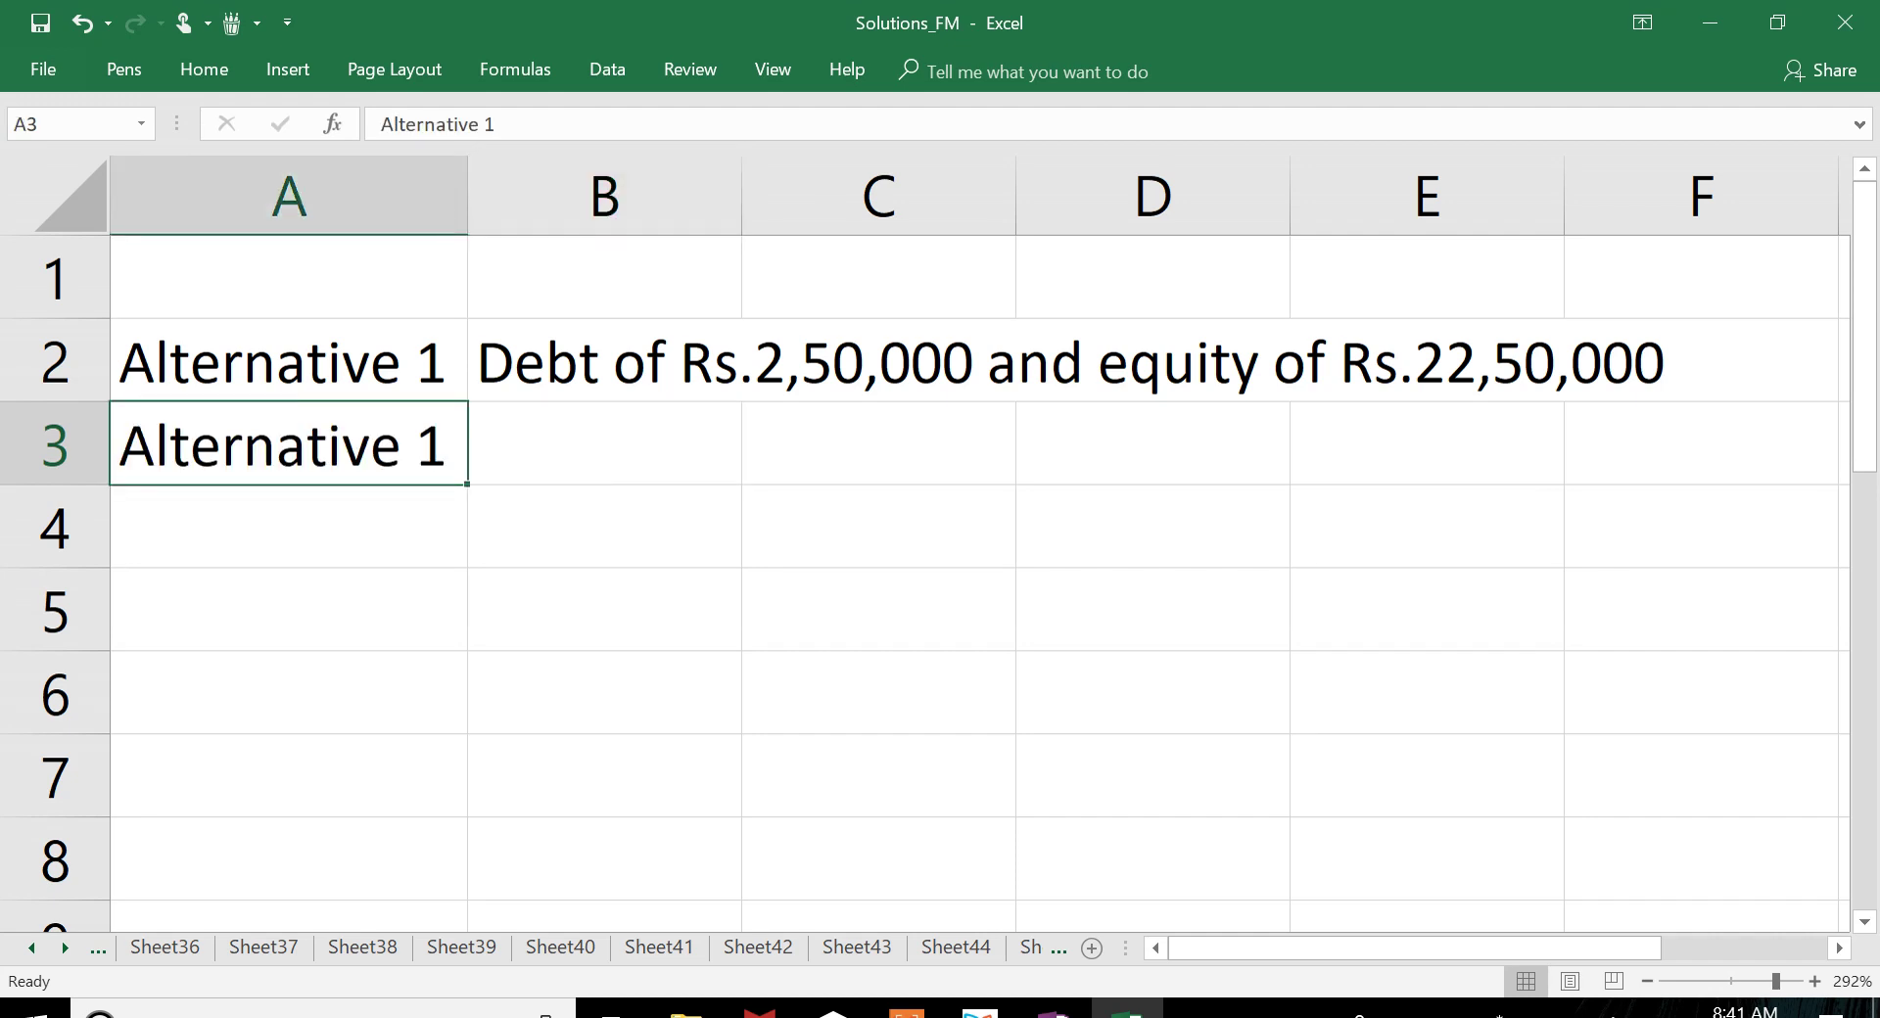
pyautogui.press('F2')
pyautogui.press('BackSpace')
pyautogui.write('2')
pyautogui.press('Return')
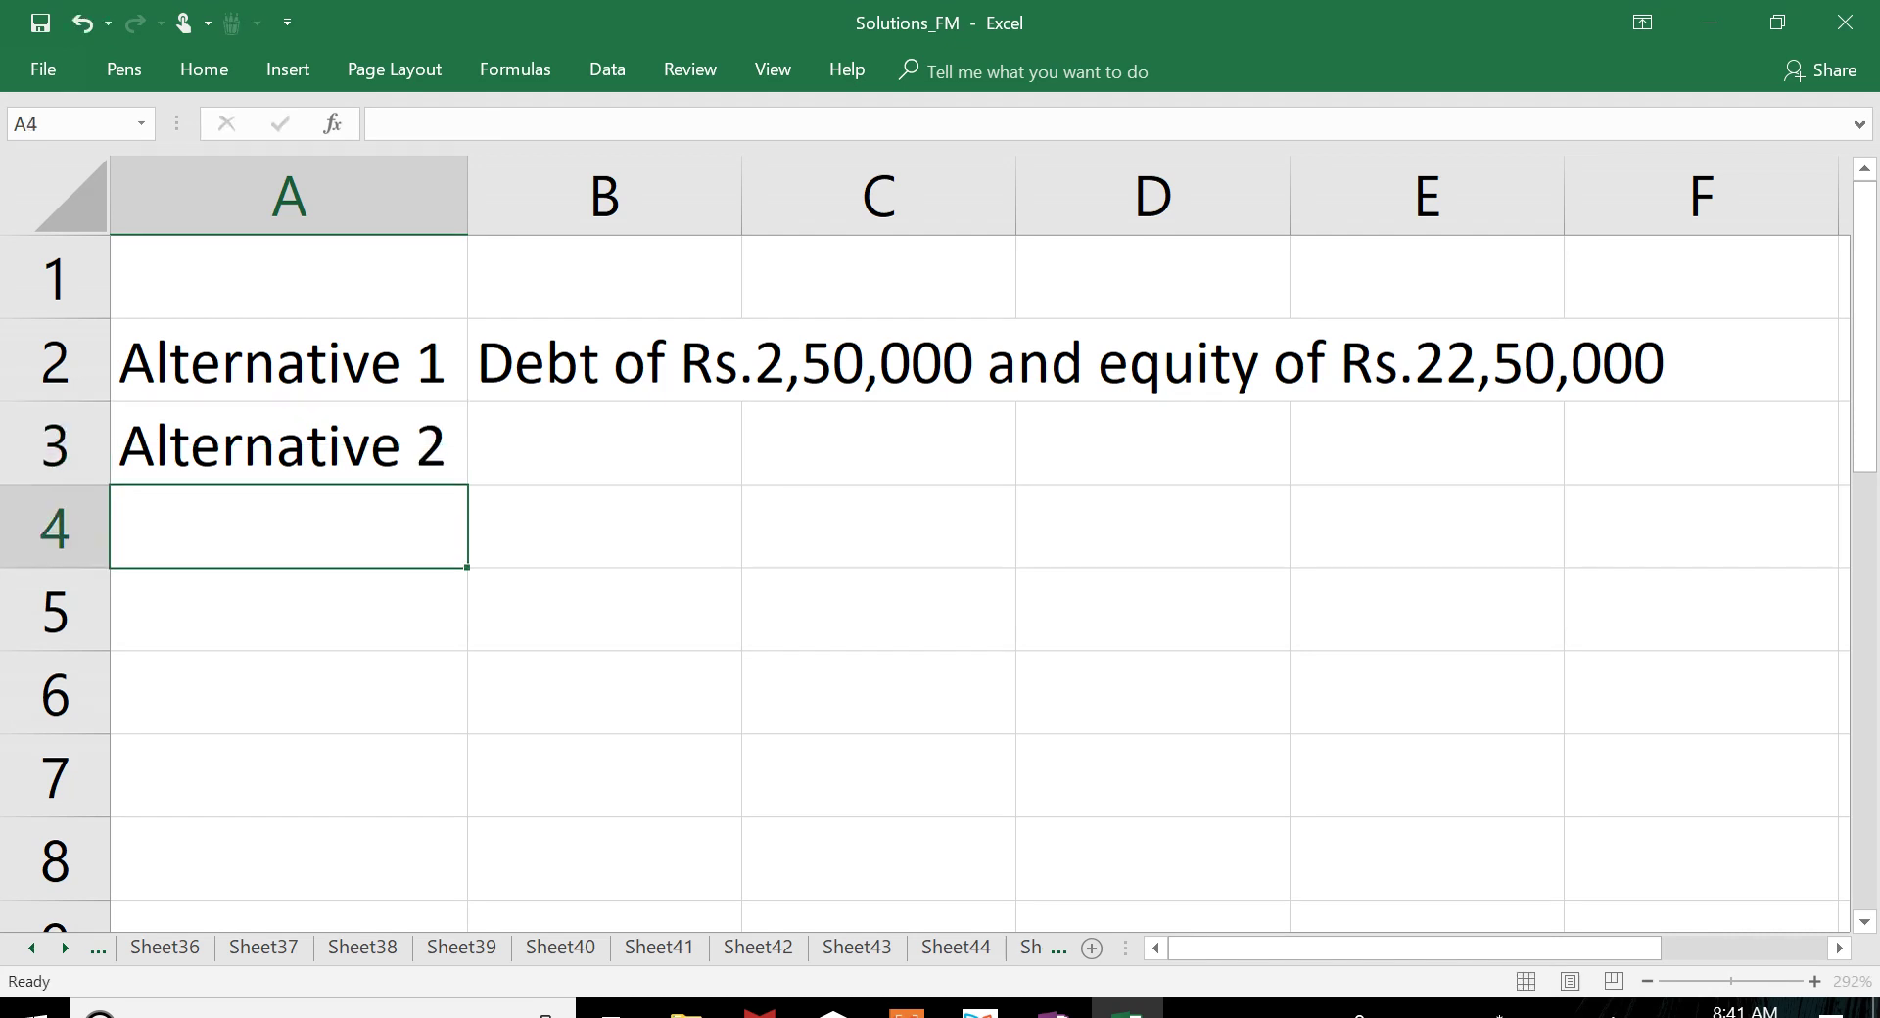
# Step: Describe Alternative 2 in cell B3 as "Debt of Rs.10,00,000 and equity of Rs.15,00,000"
pyautogui.click(604, 526)
pyautogui.click(604, 443)
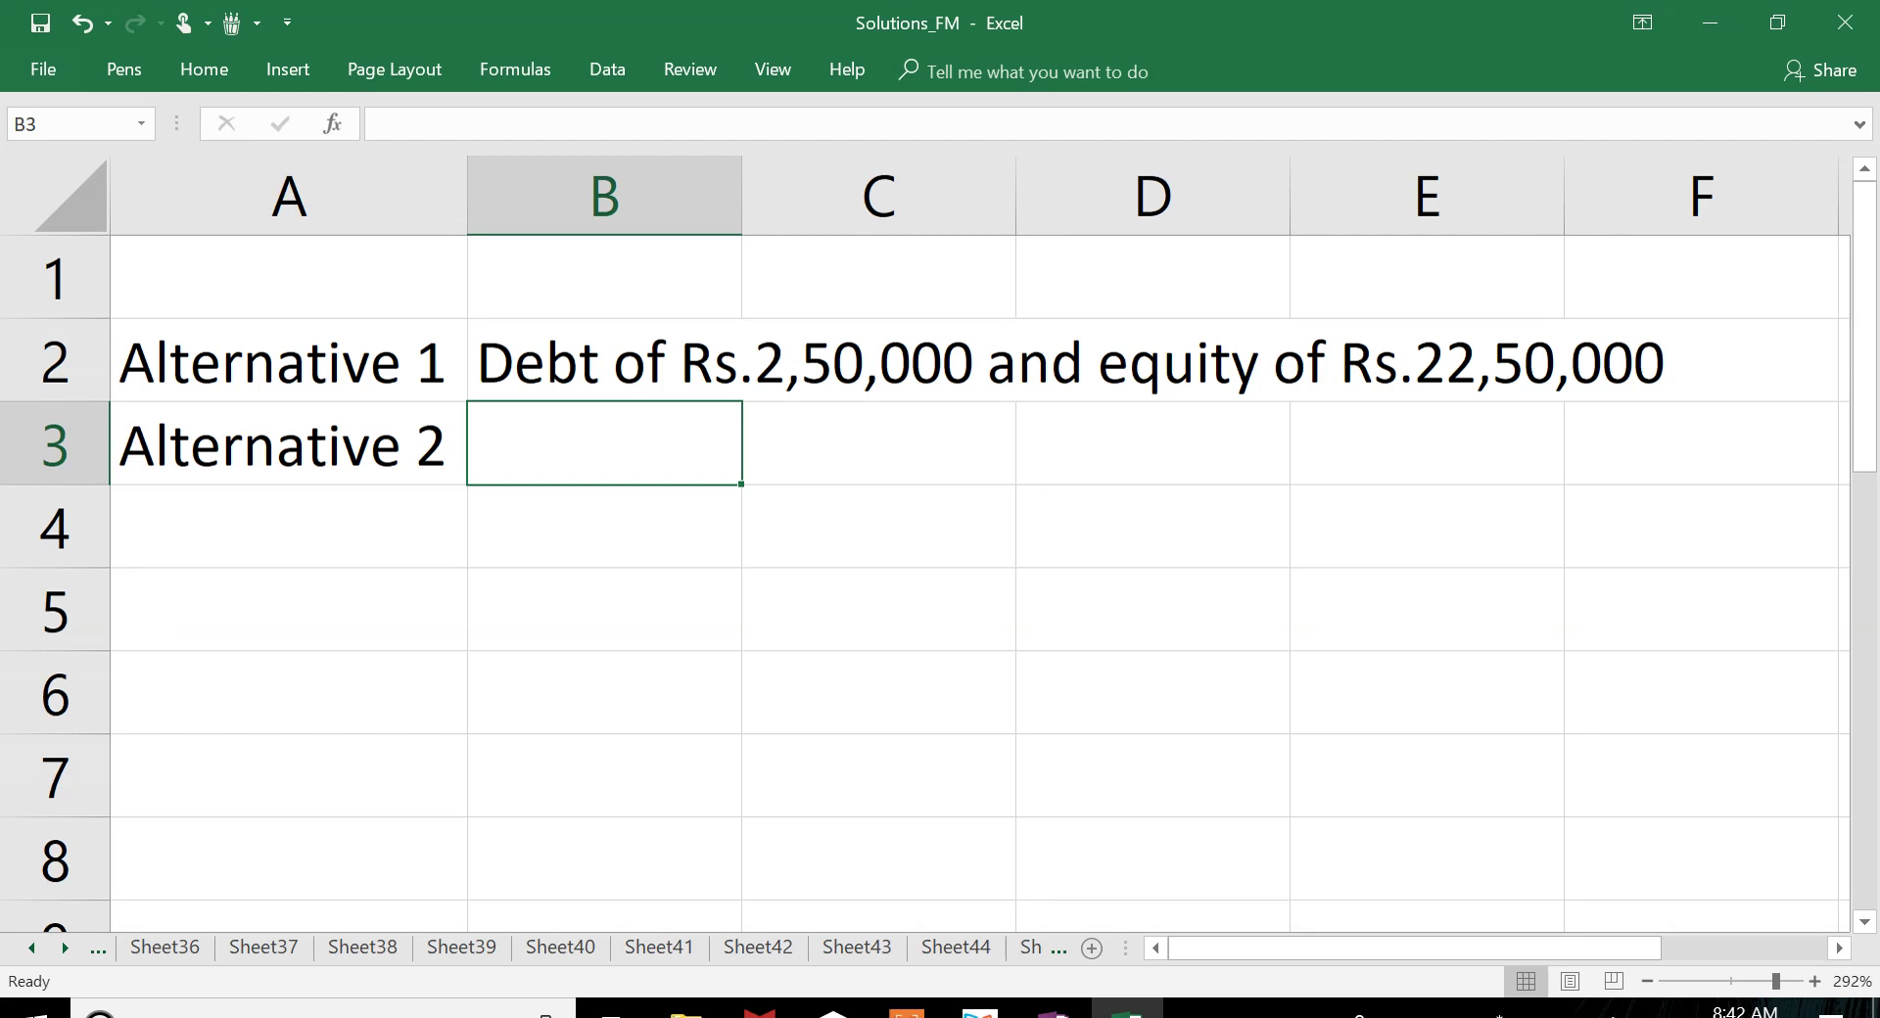
pyautogui.write('Debt of Rs.')
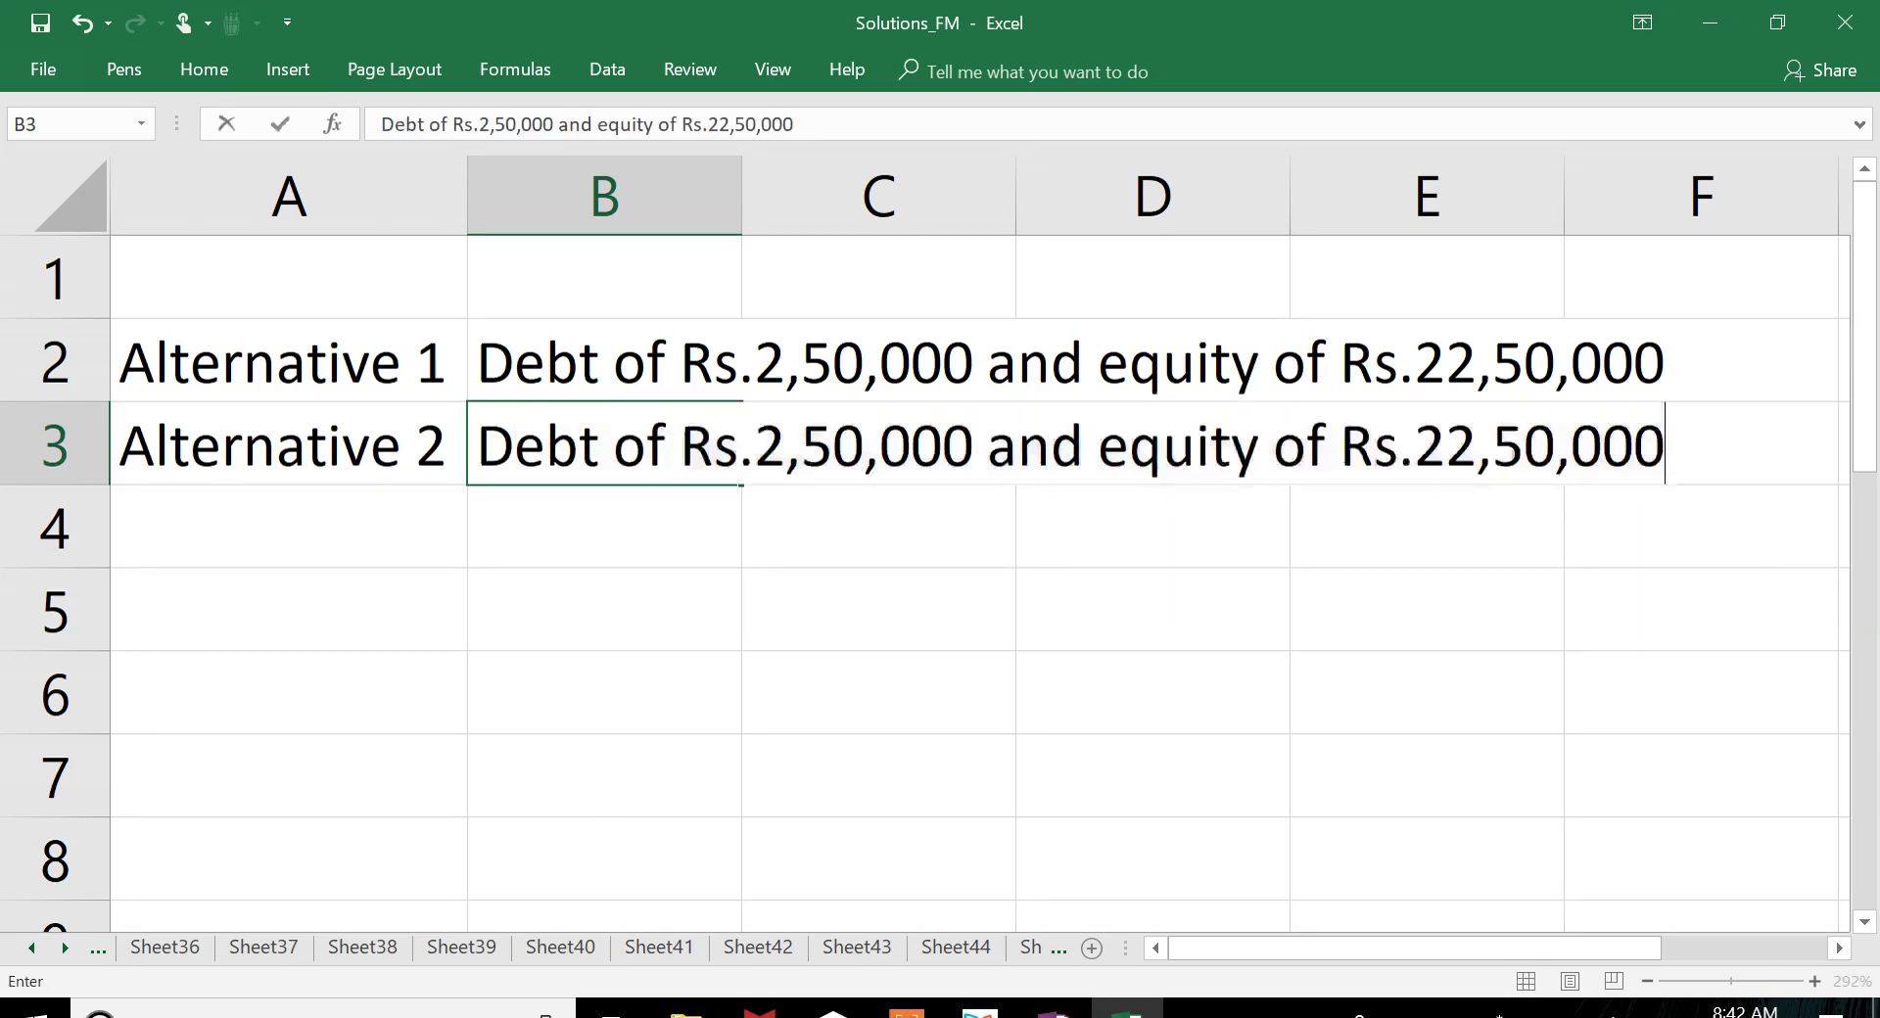
pyautogui.write('10,00,')
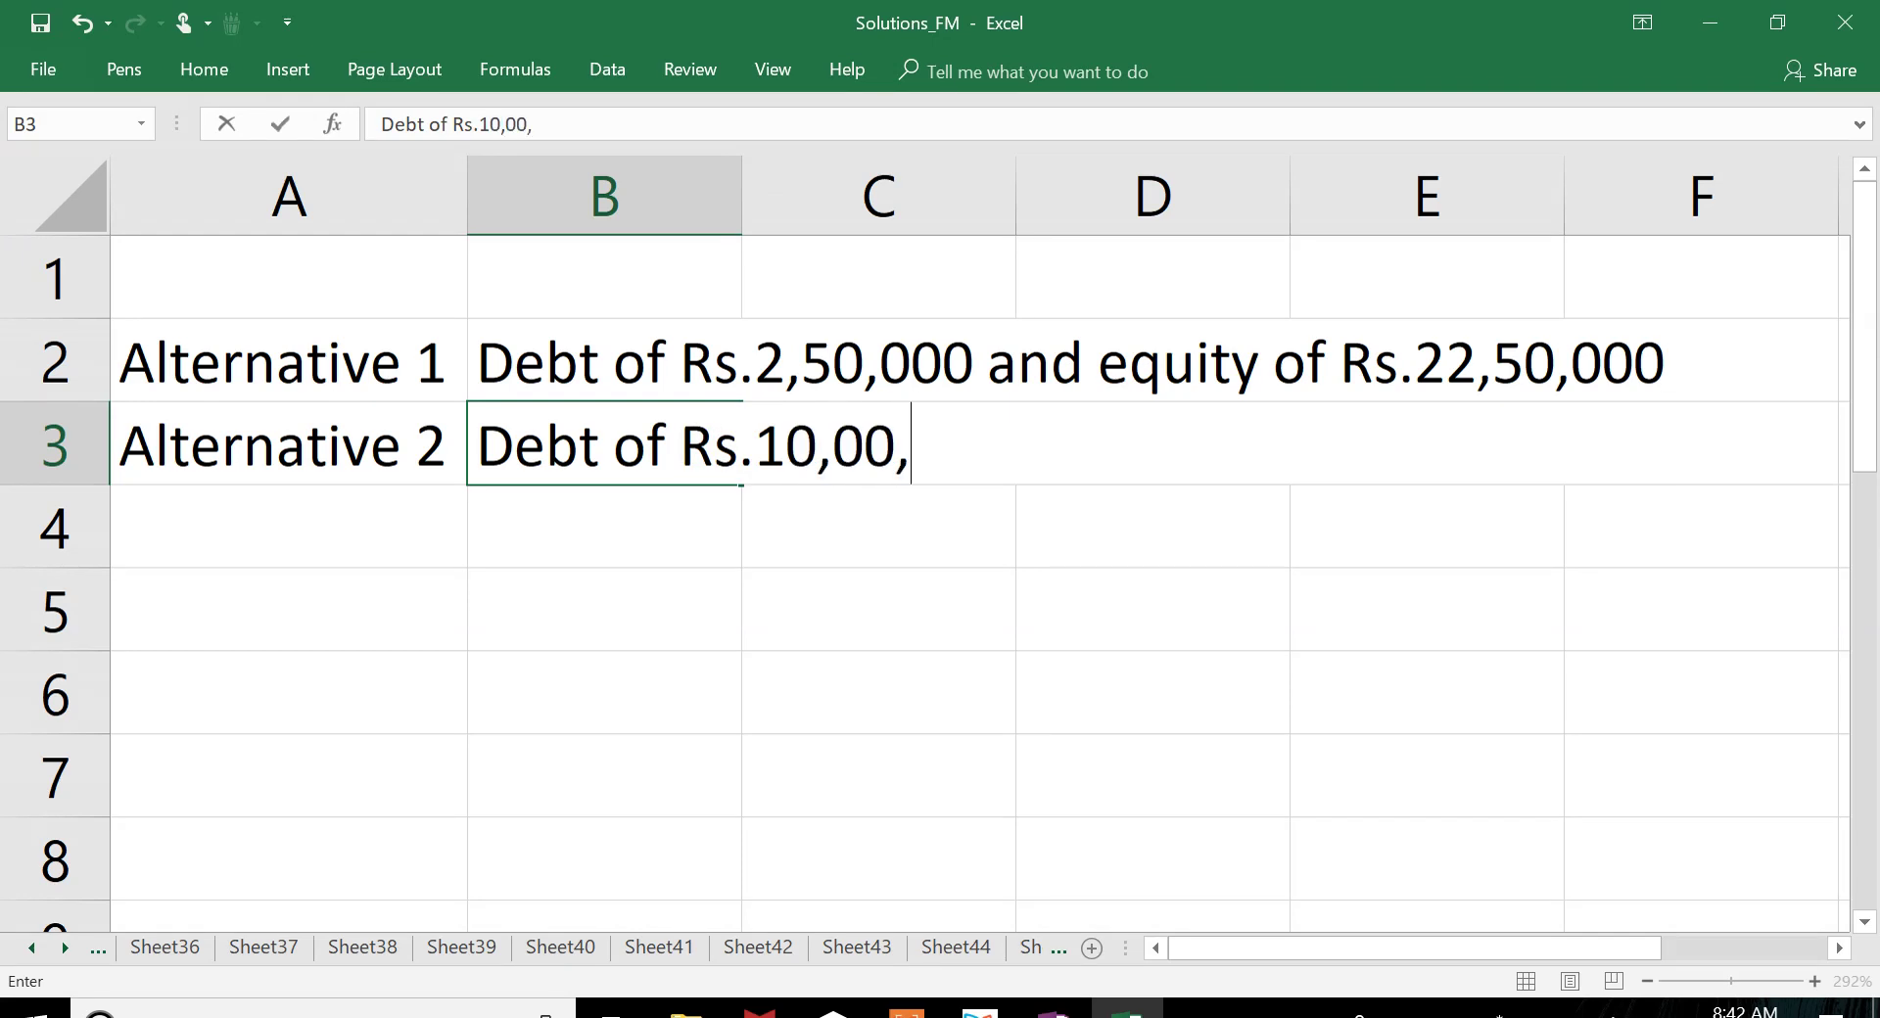
pyautogui.write('000 and equity')
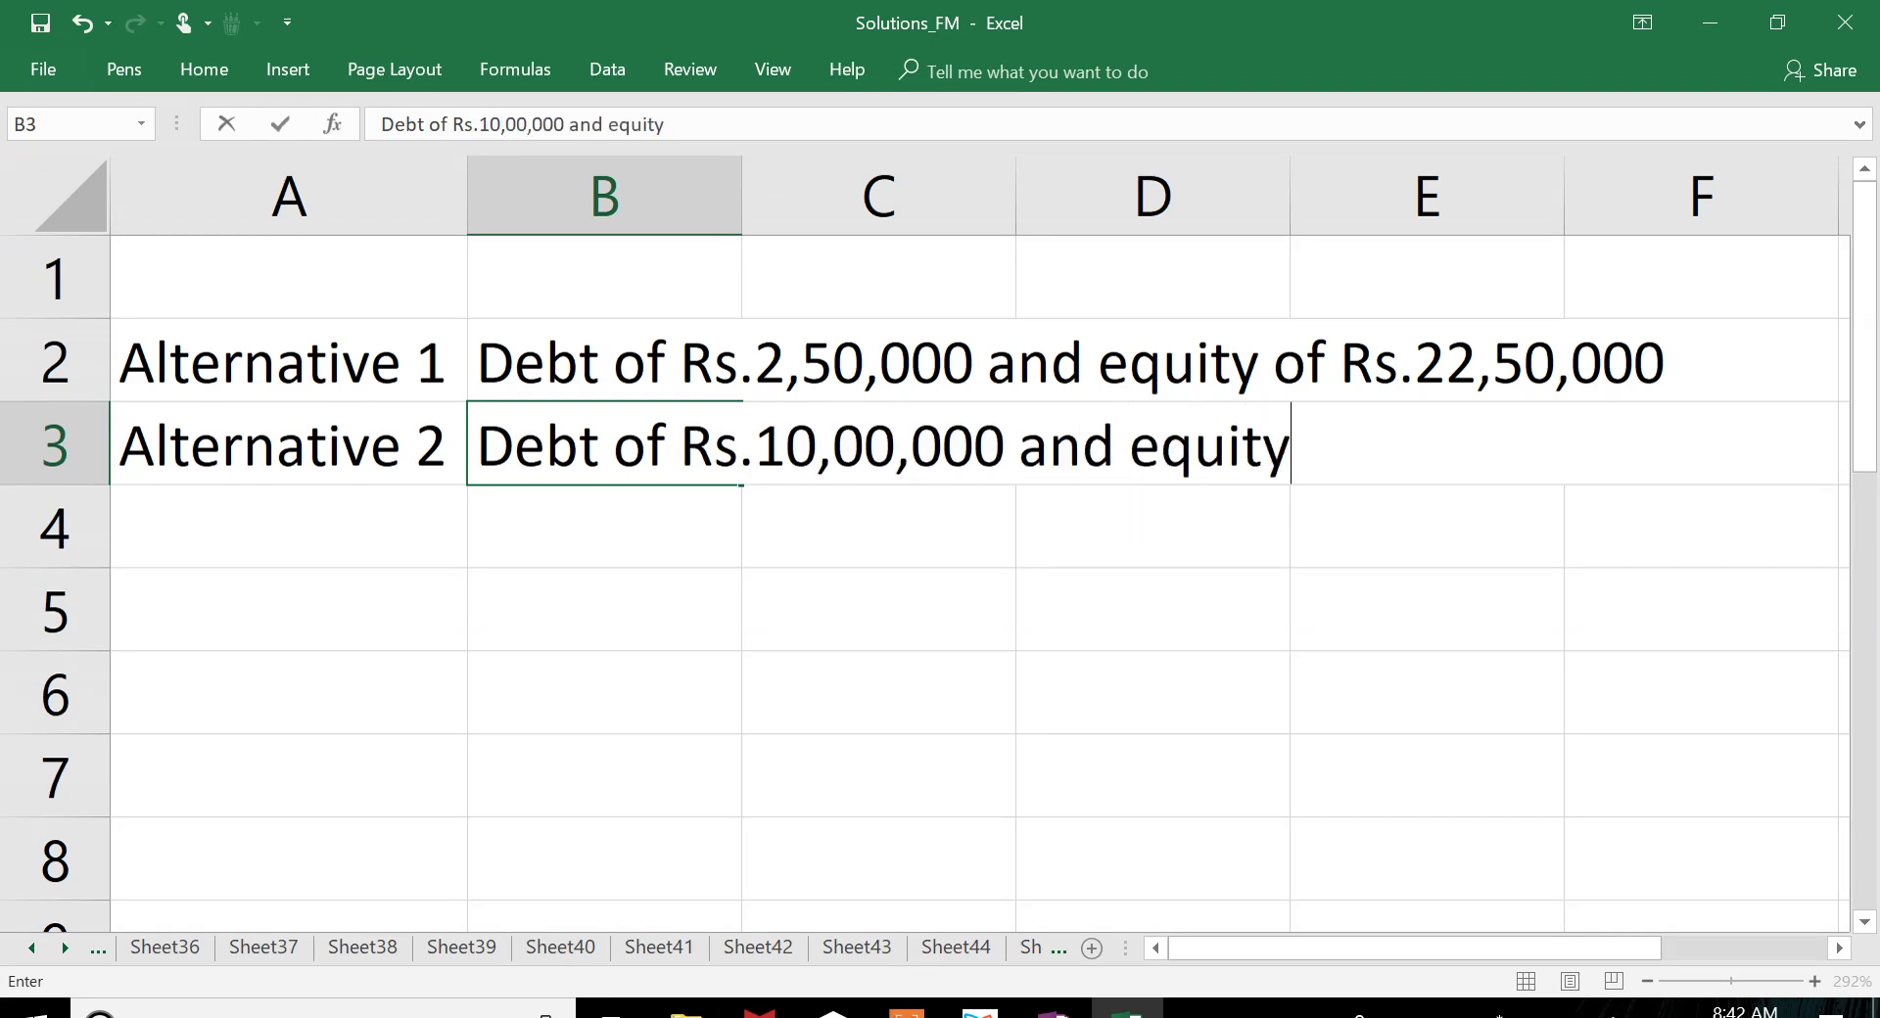
pyautogui.write(' of Rs.1')
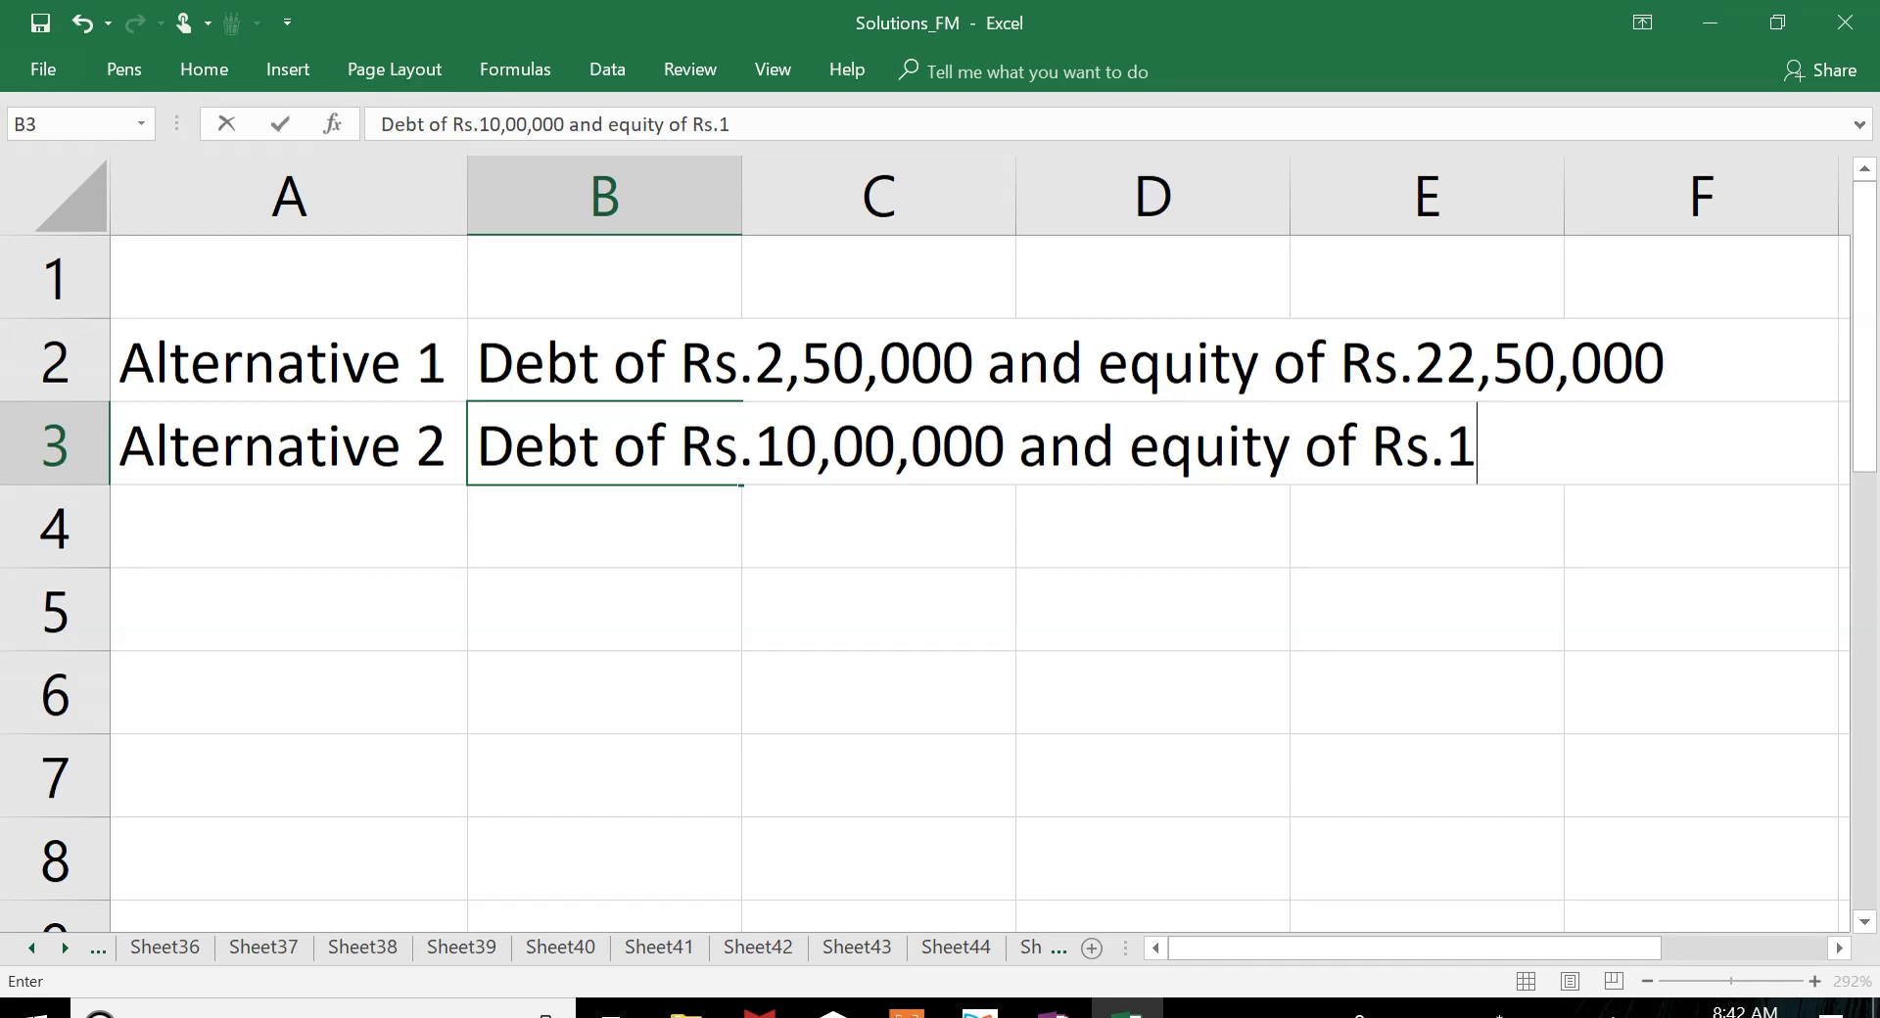
pyautogui.write('5,00,000')
pyautogui.press('Return')
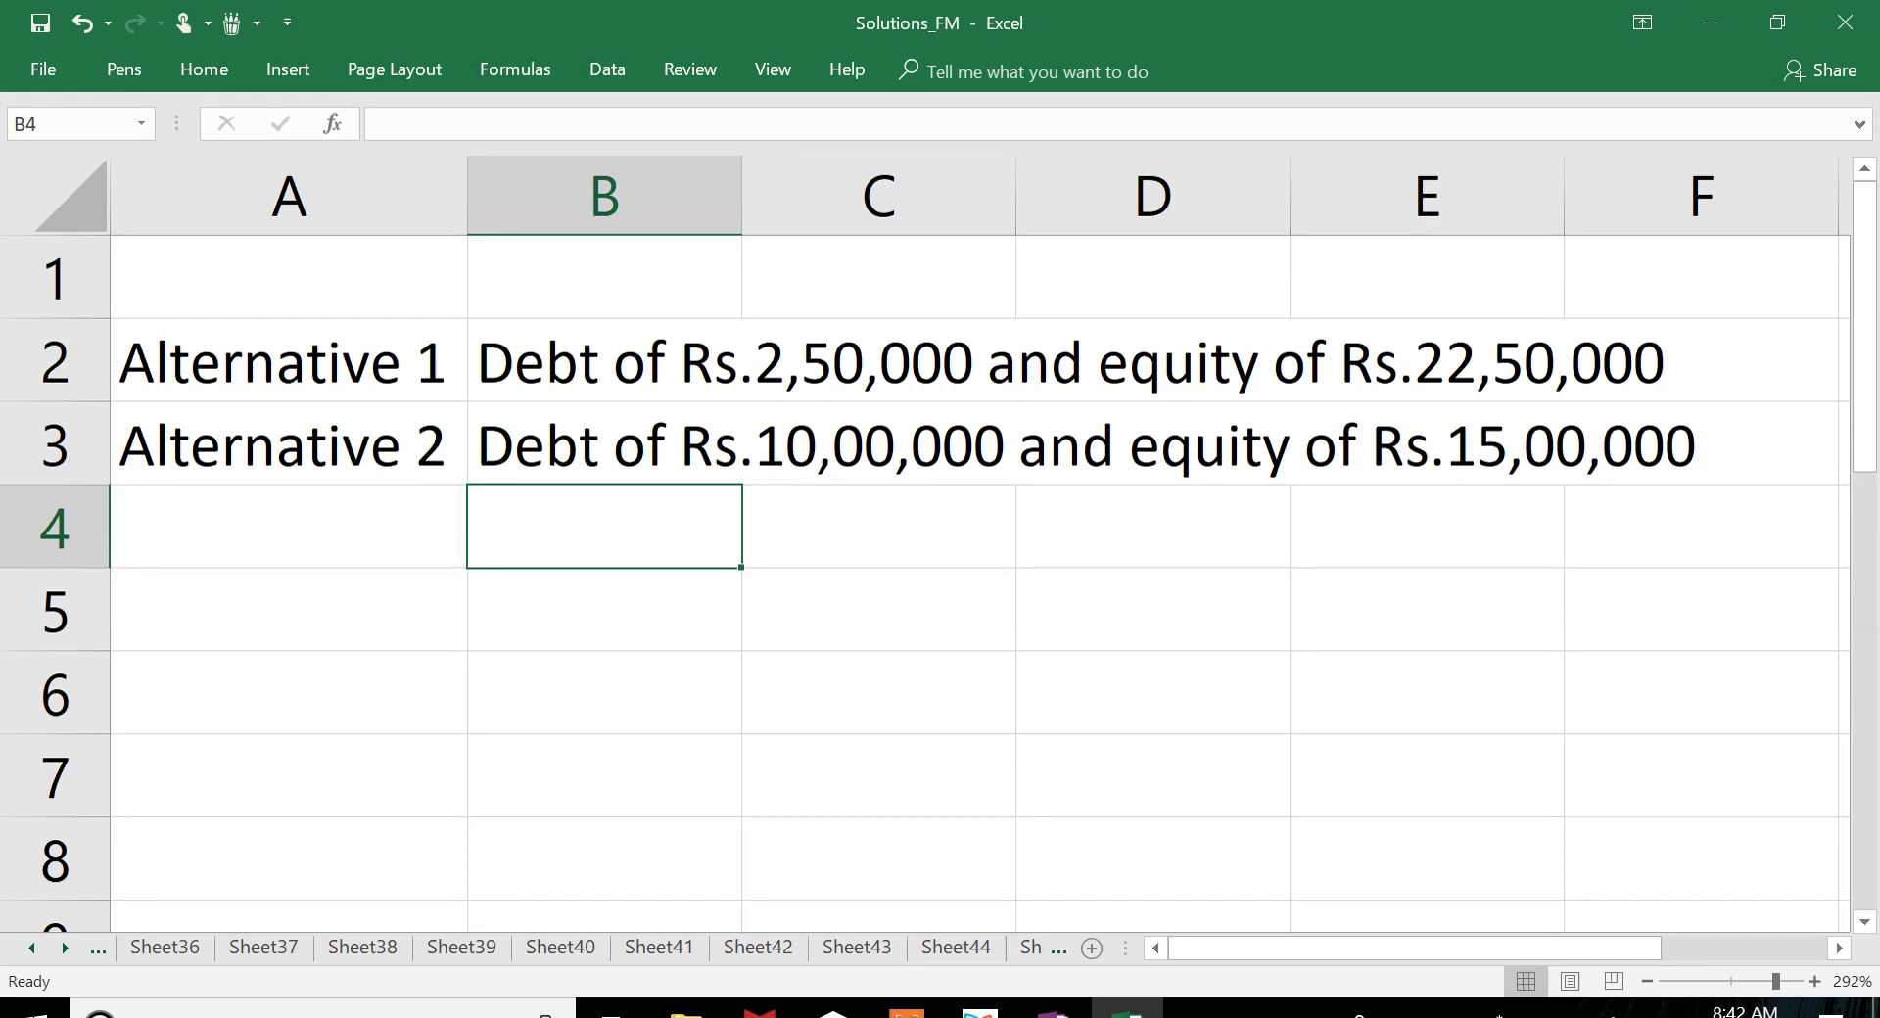
# Step: Enter the label "Alternative 3" in cell A4
pyautogui.press('Left')
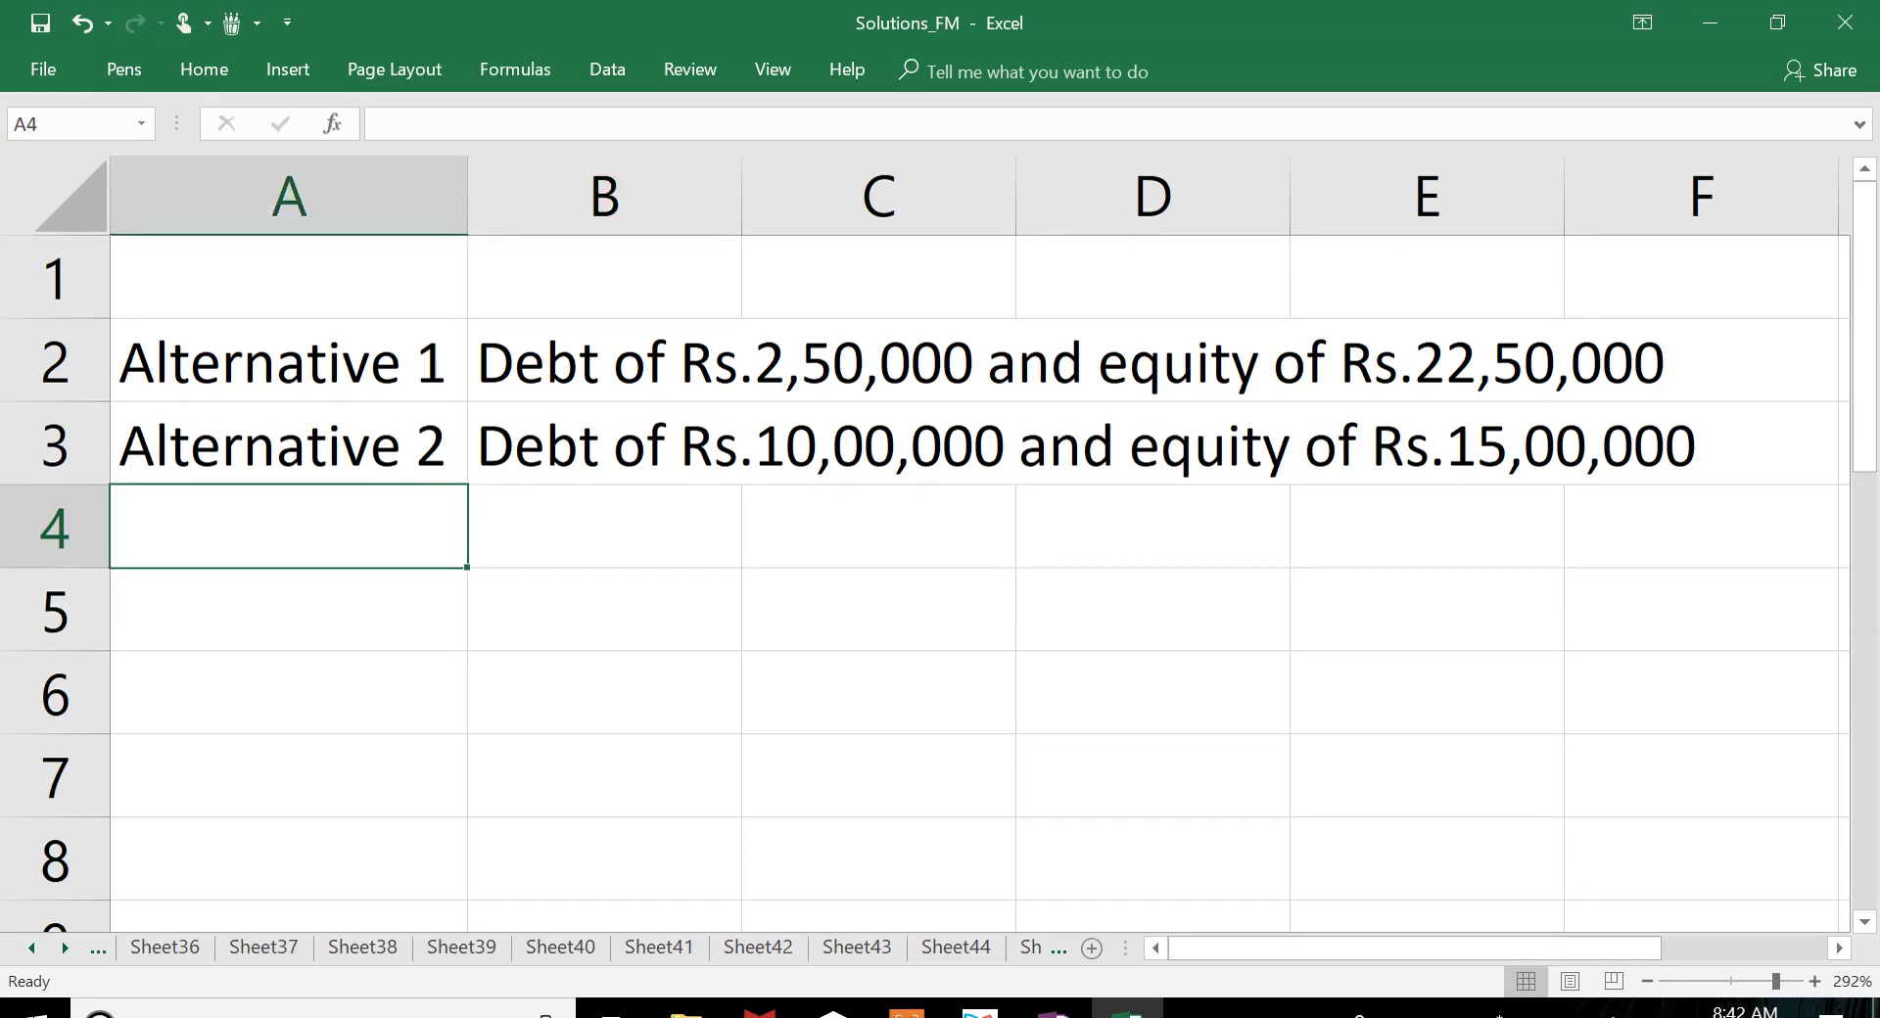
pyautogui.write('Altr')
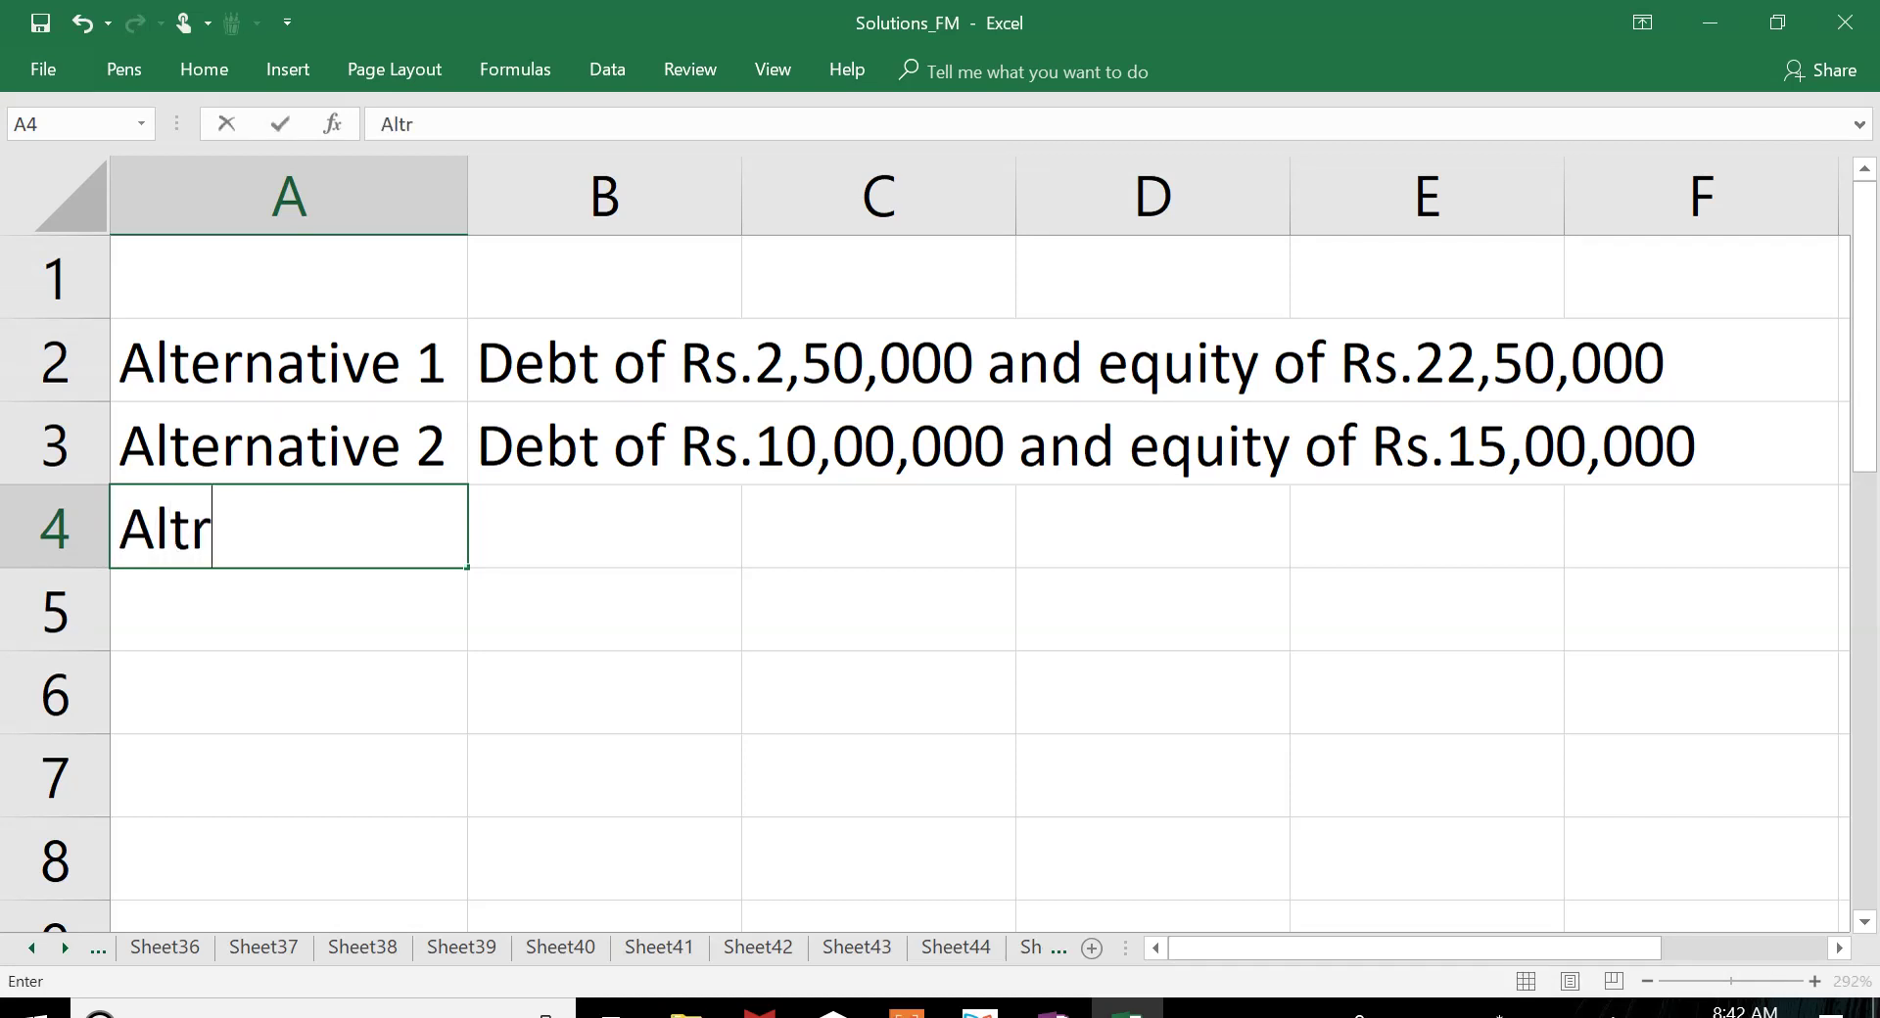
pyautogui.press('BackSpace')
pyautogui.write('ernative 3')
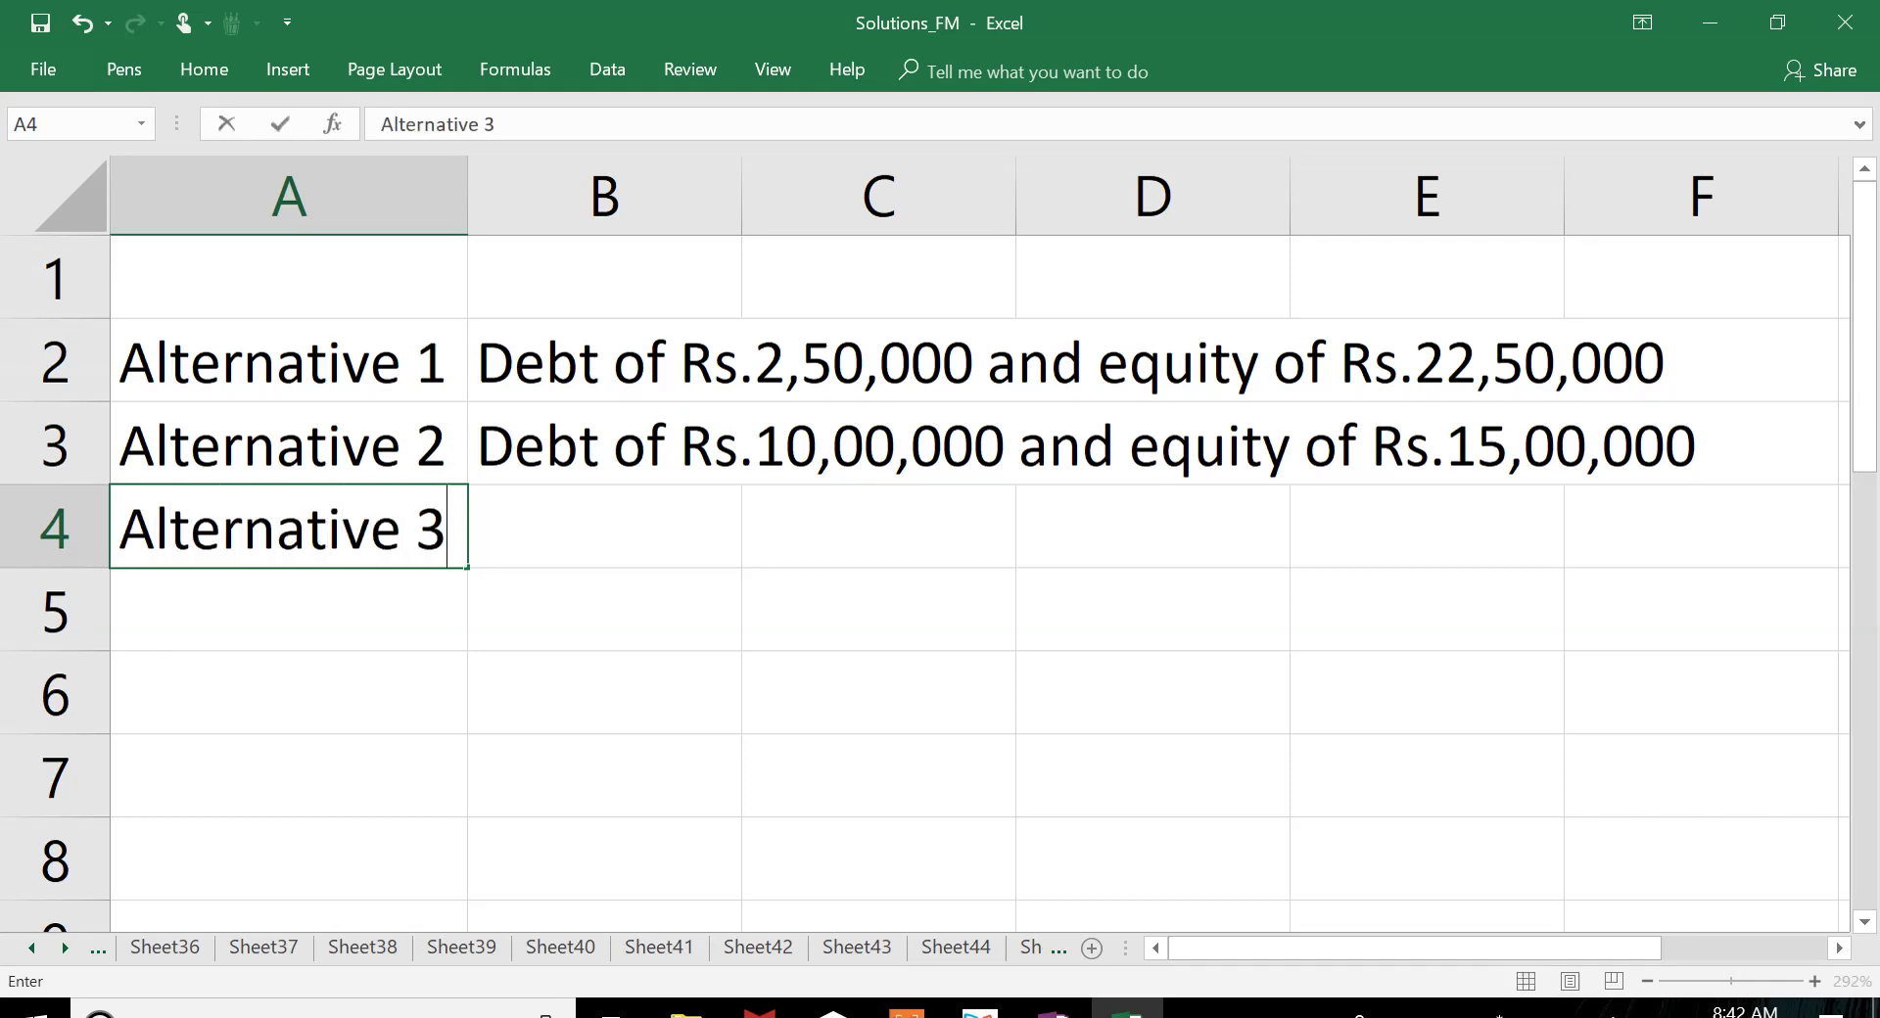
pyautogui.press('Return')
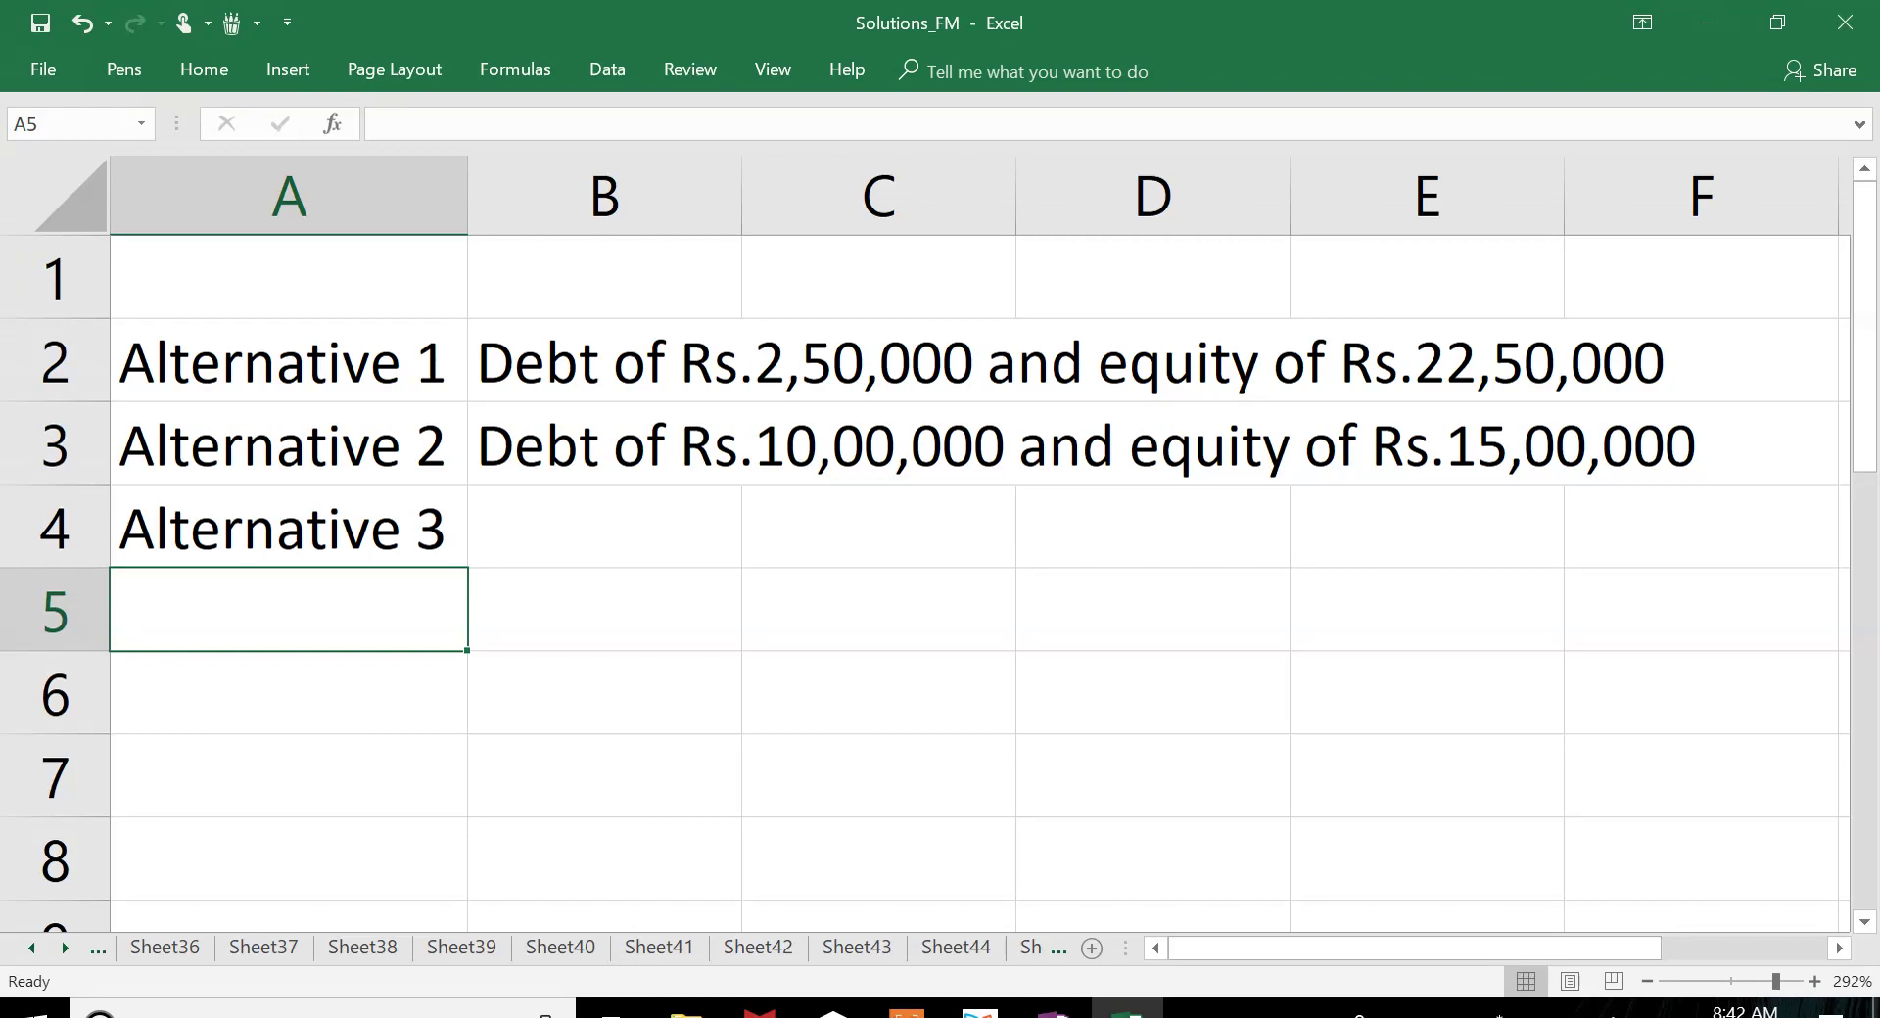
# Step: Describe Alternative 3 in cell B4 as "Debt of Rs.15,00,000 and equity of Rs.10,00,000"
pyautogui.click(604, 609)
pyautogui.click(605, 526)
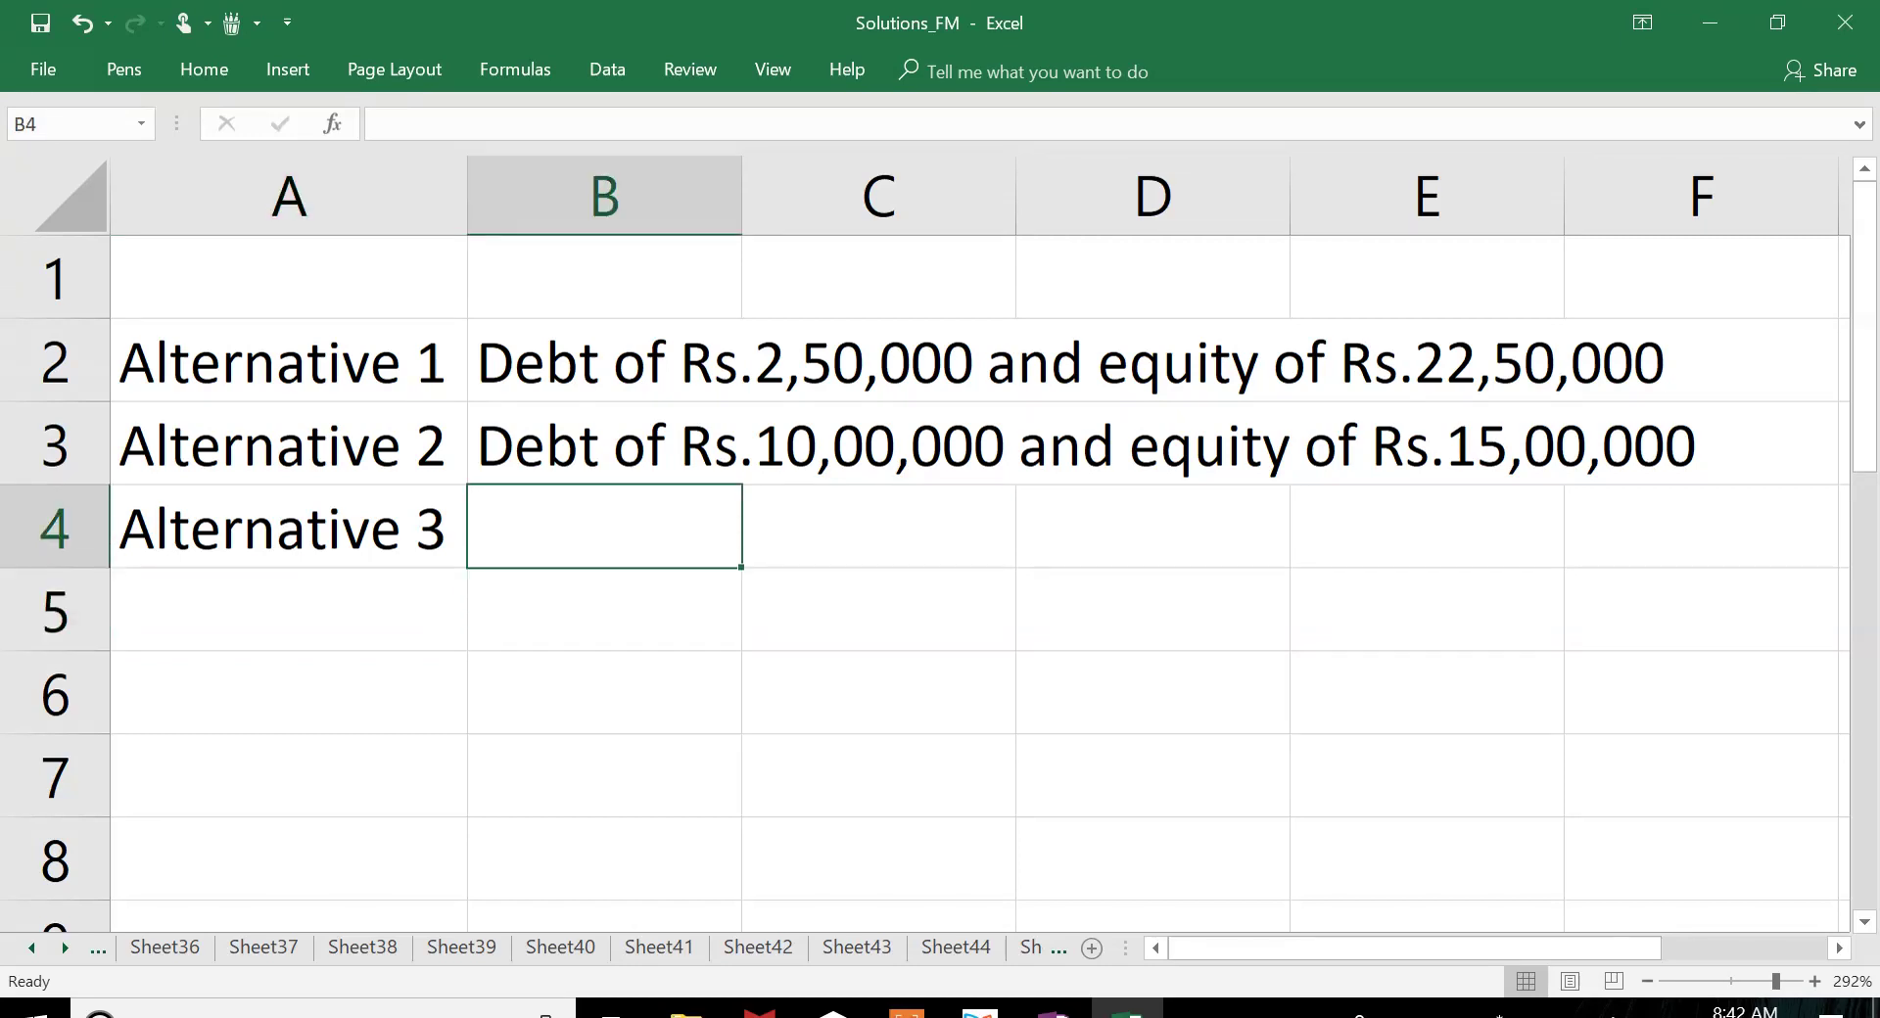
pyautogui.write('Debt of Rs.')
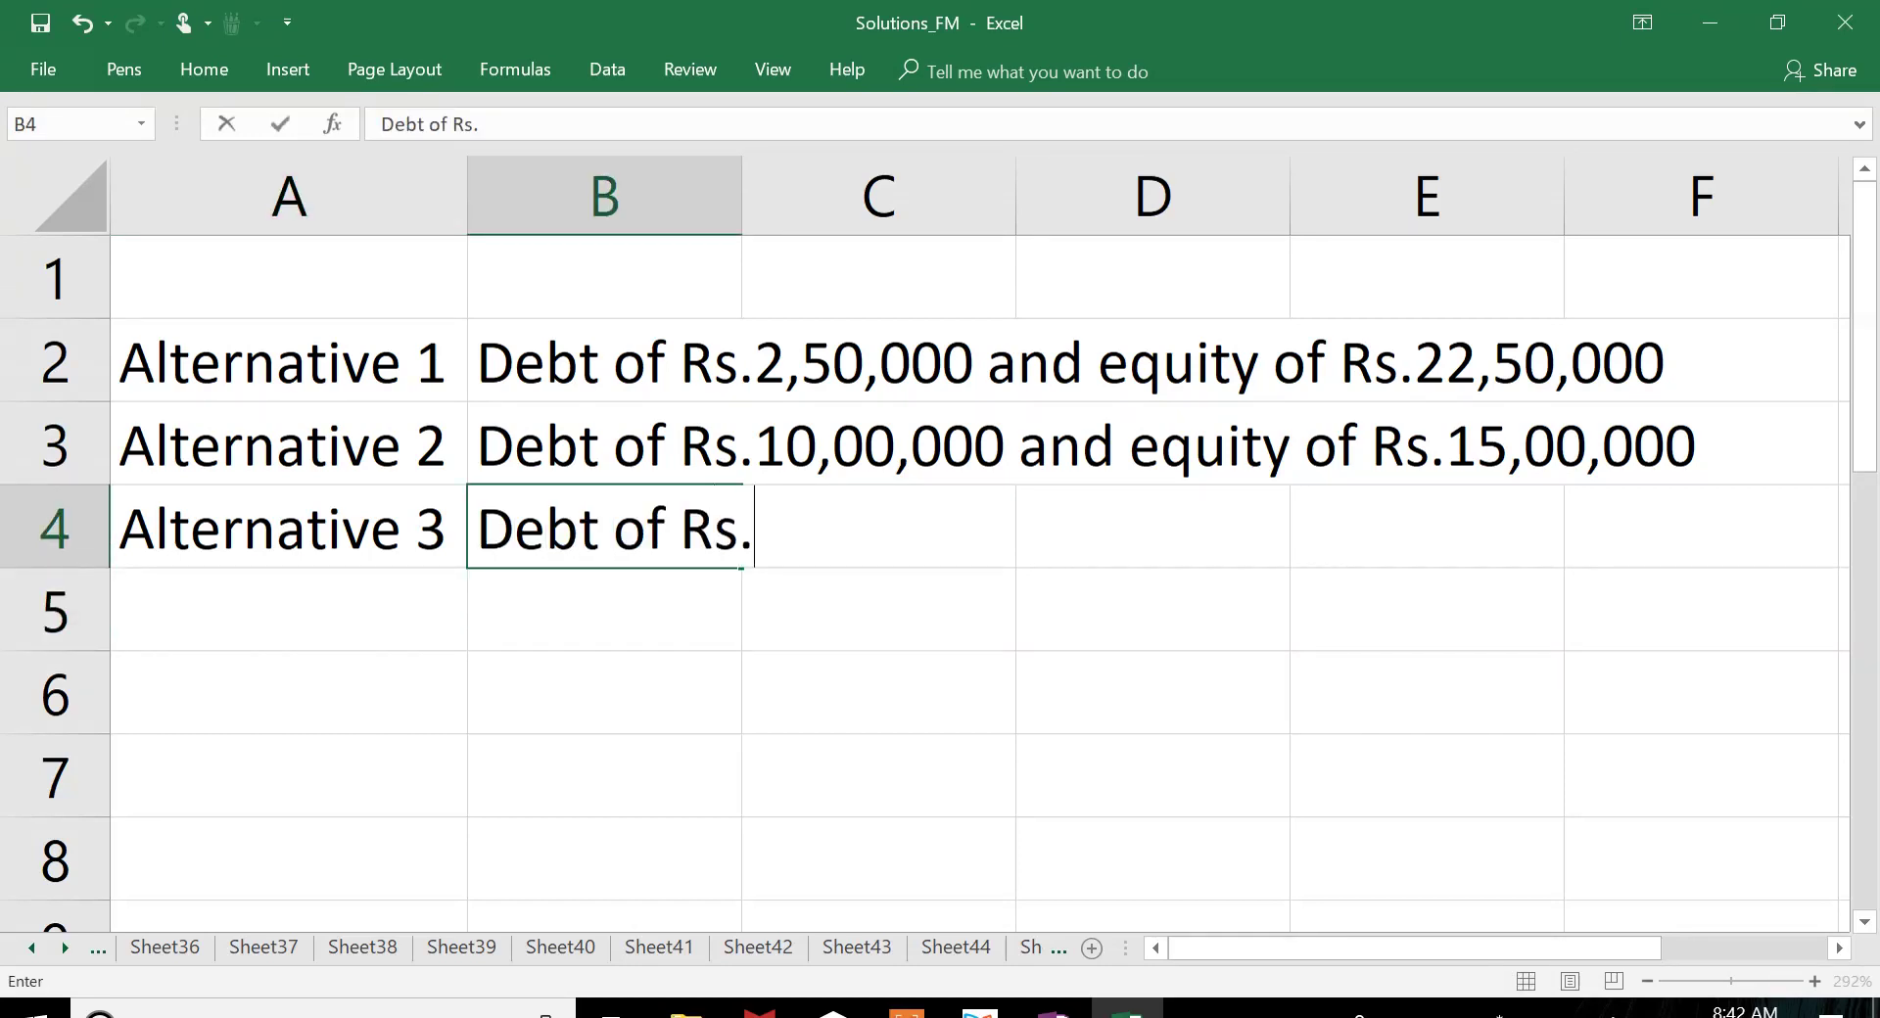
pyautogui.write('15,00,000 a')
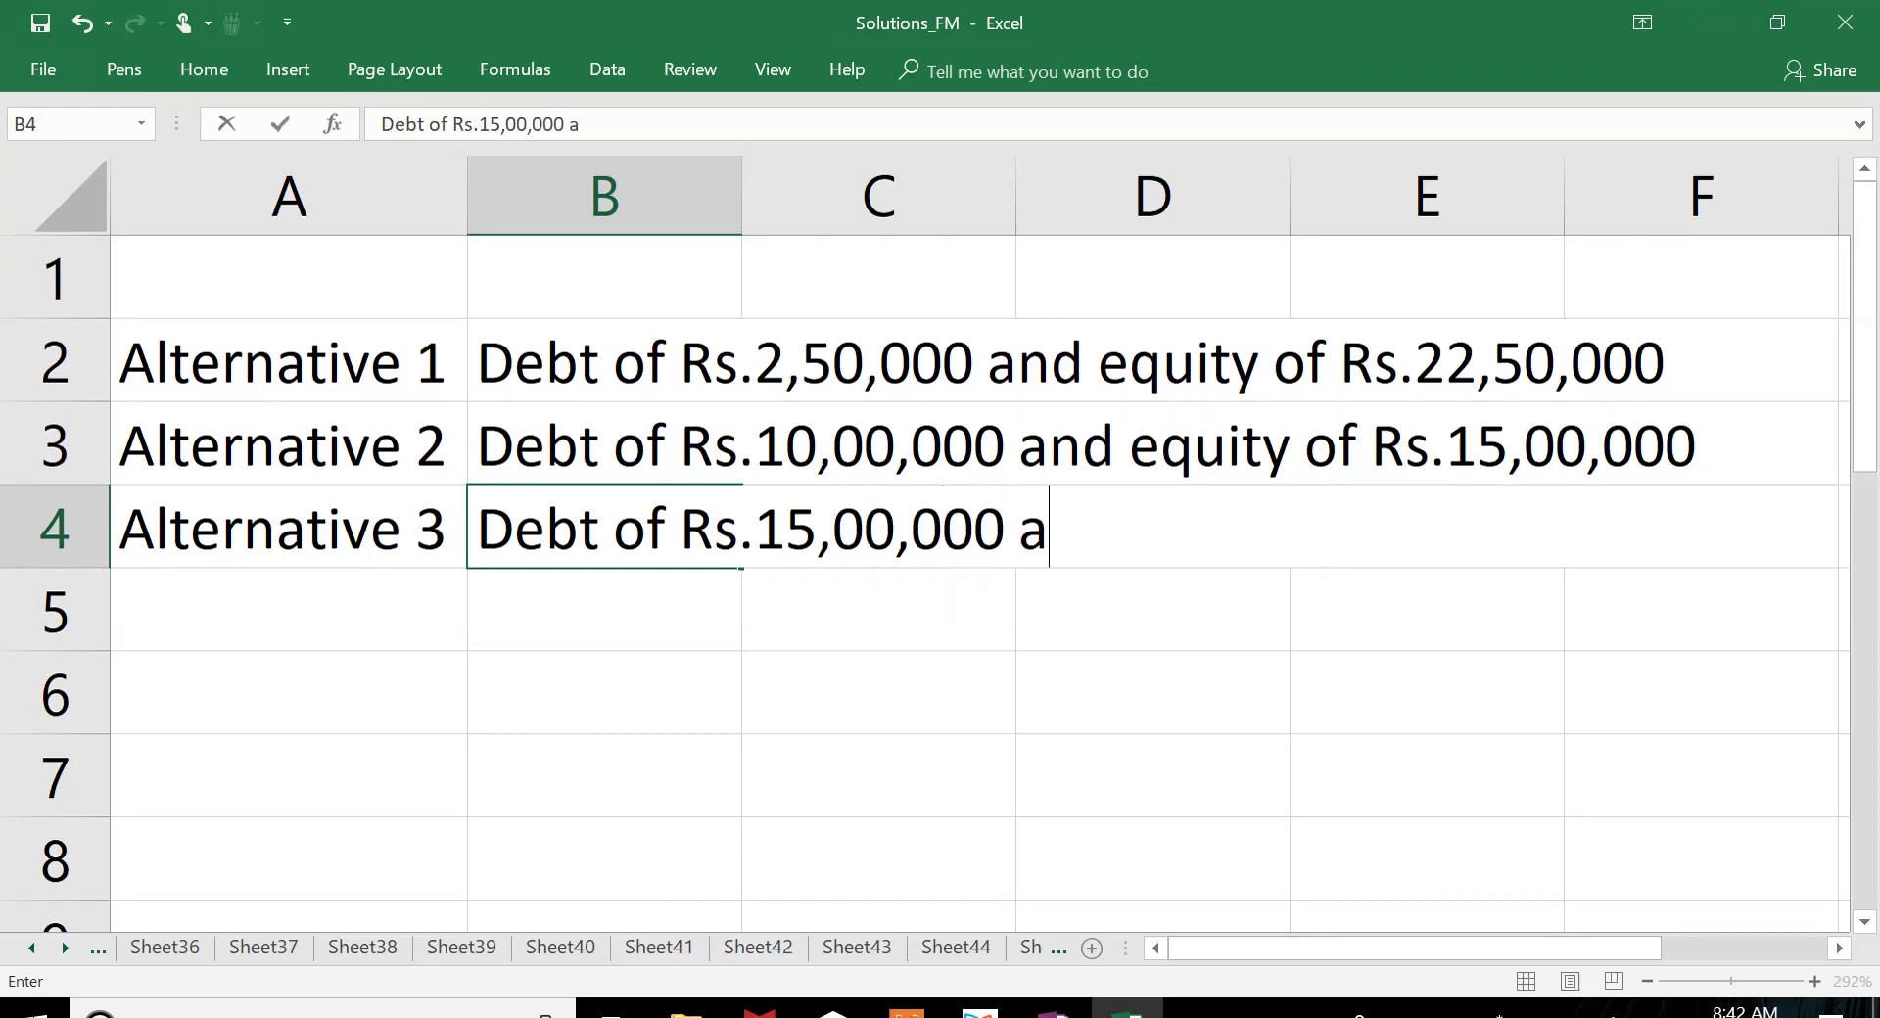
pyautogui.write('nd equity of Rs')
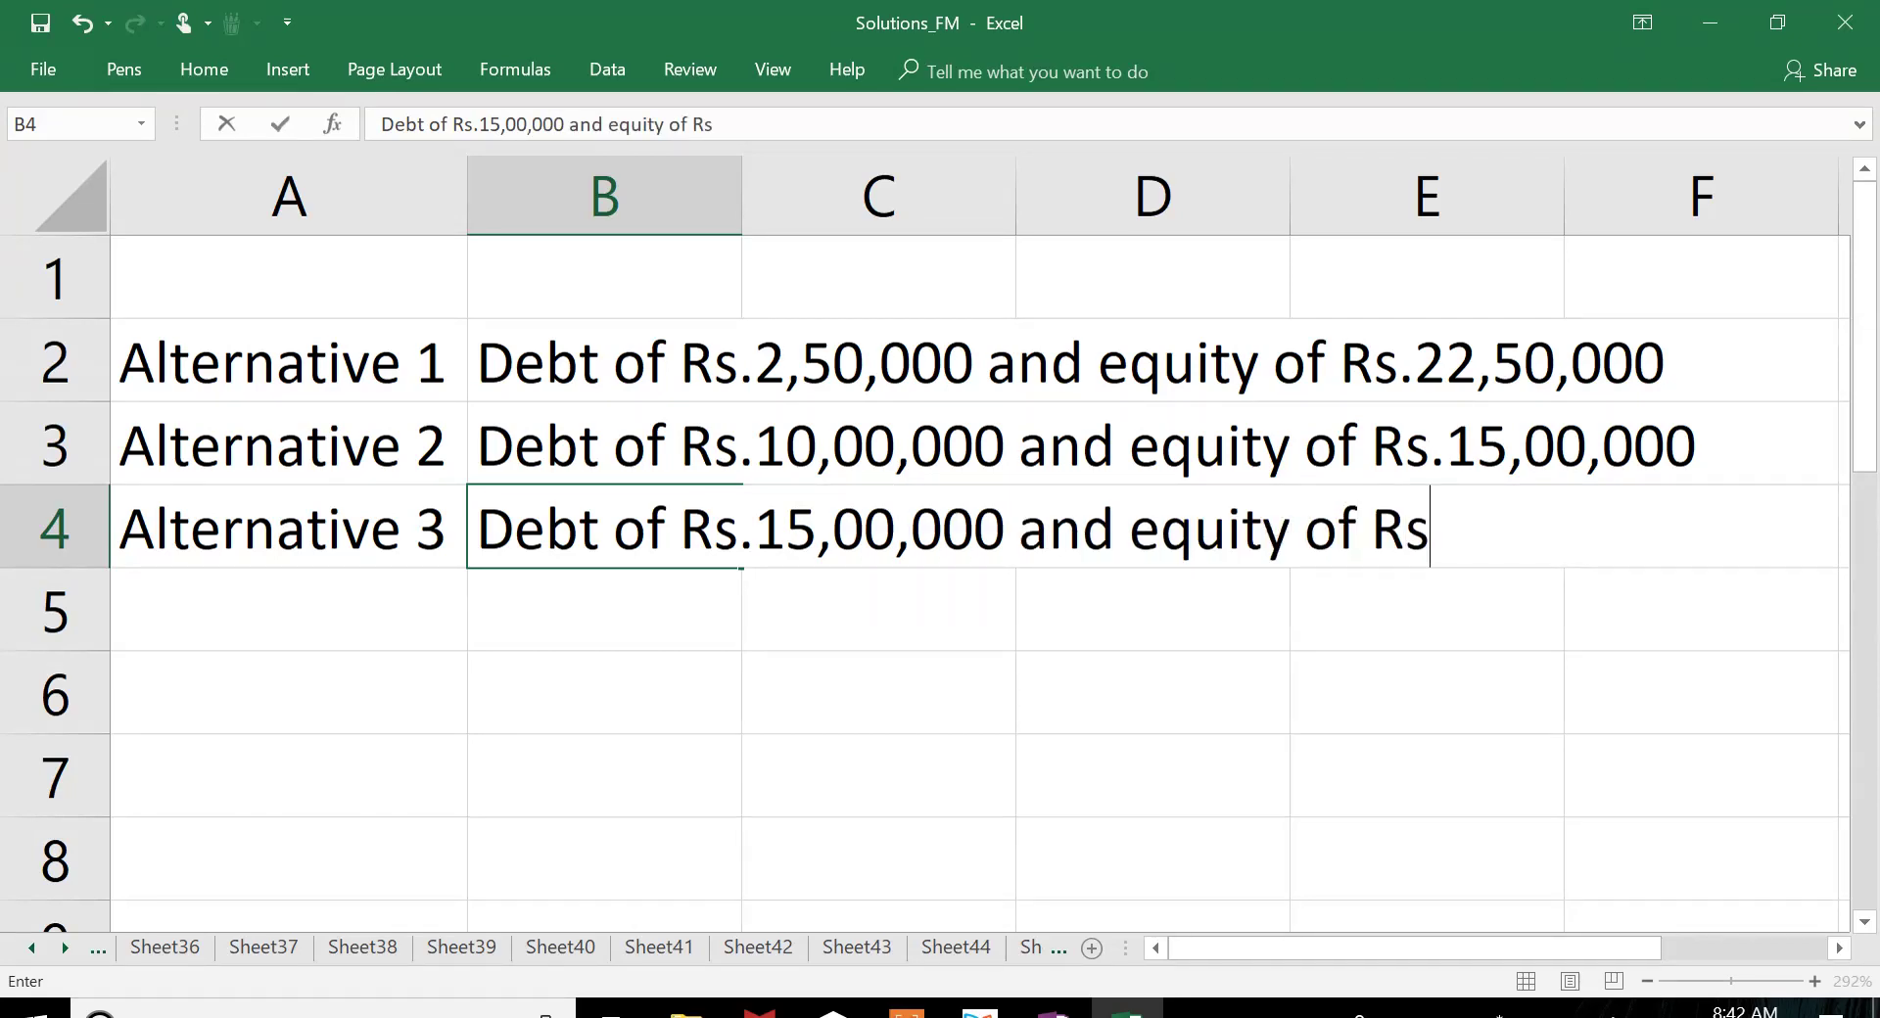
pyautogui.write('.10,00,000')
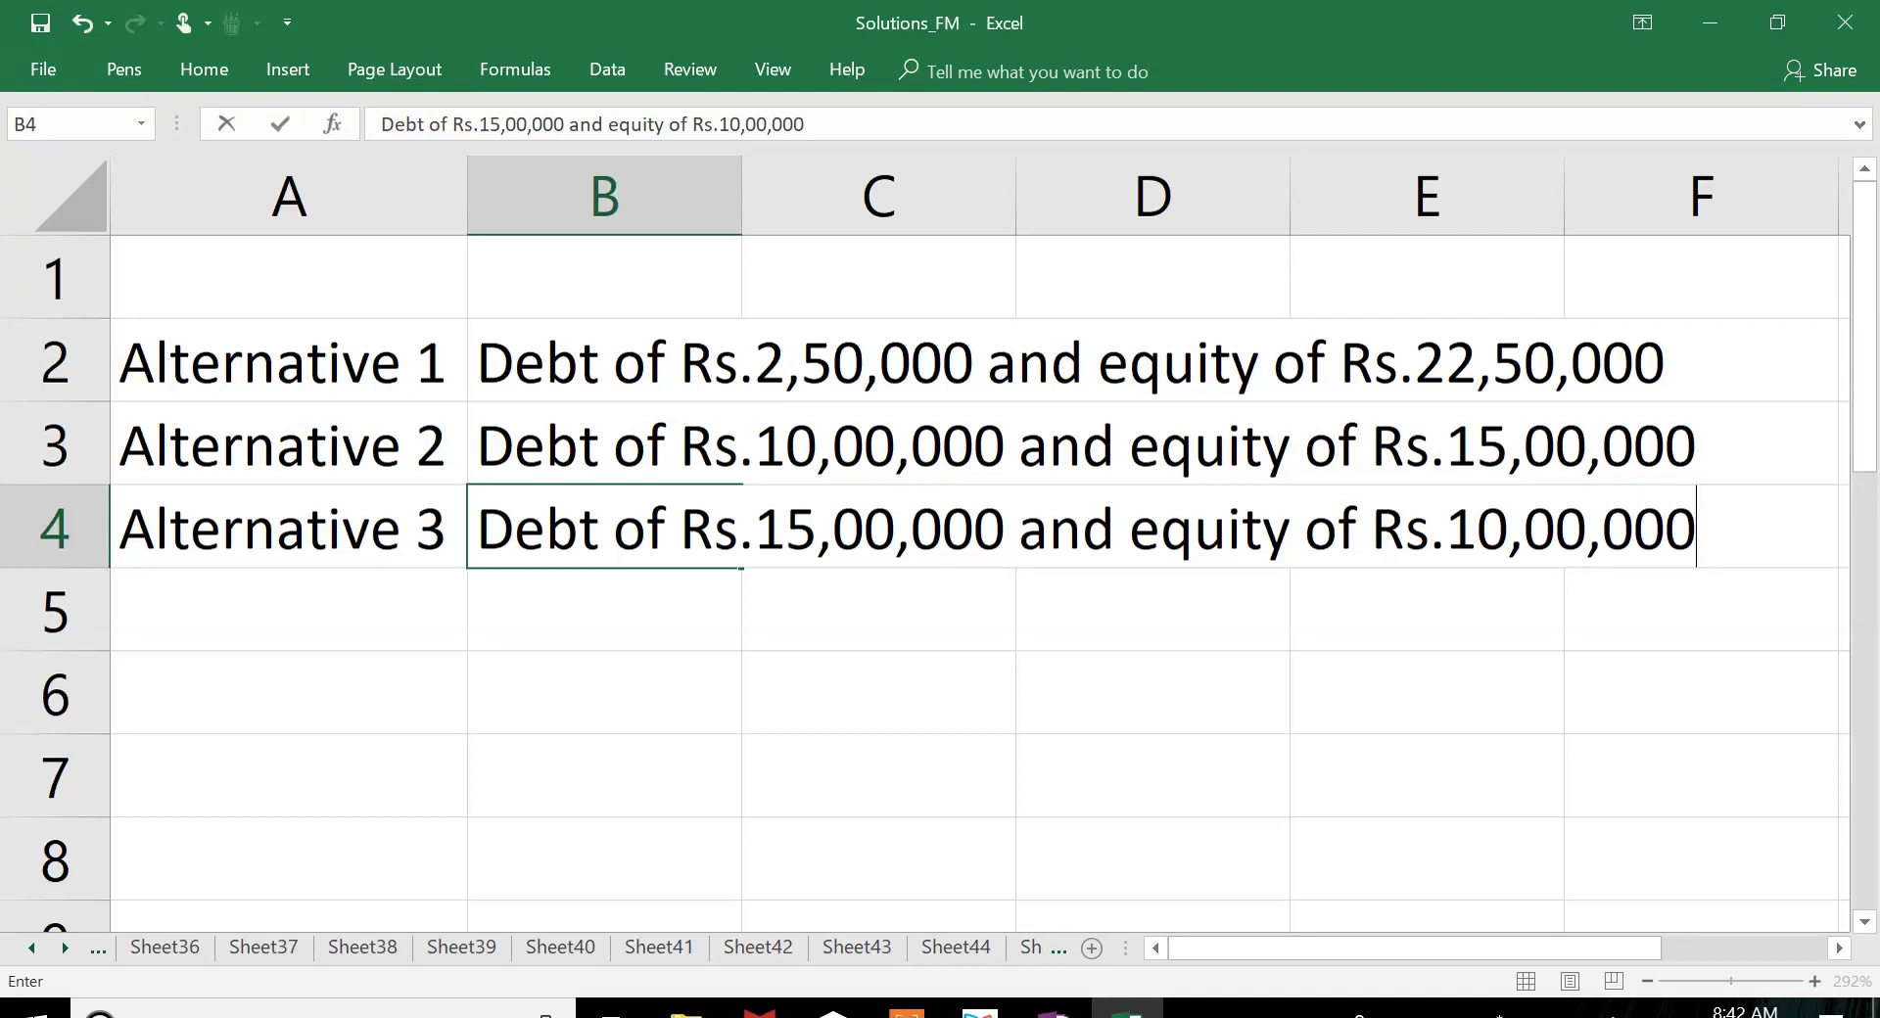
pyautogui.press('Return')
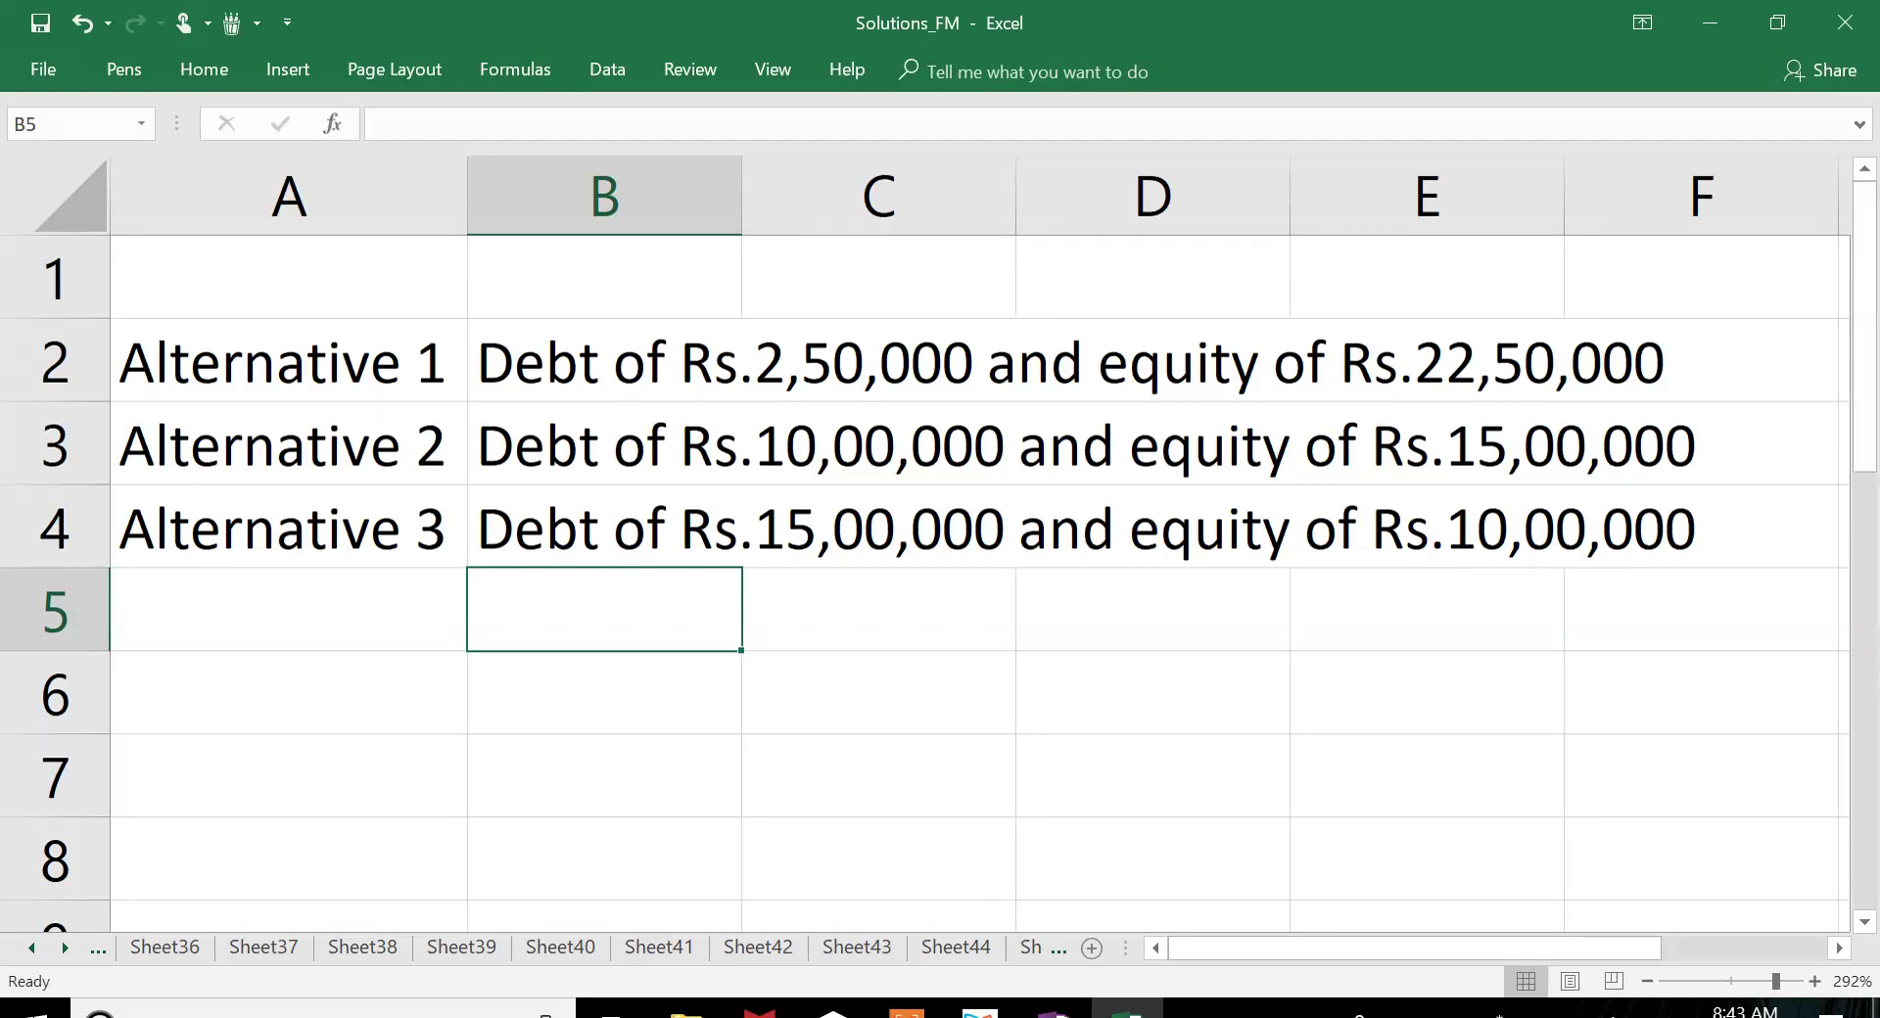
# Step: Start a table below the alternatives with the heading "Particulars" in cell A6
pyautogui.click(604, 692)
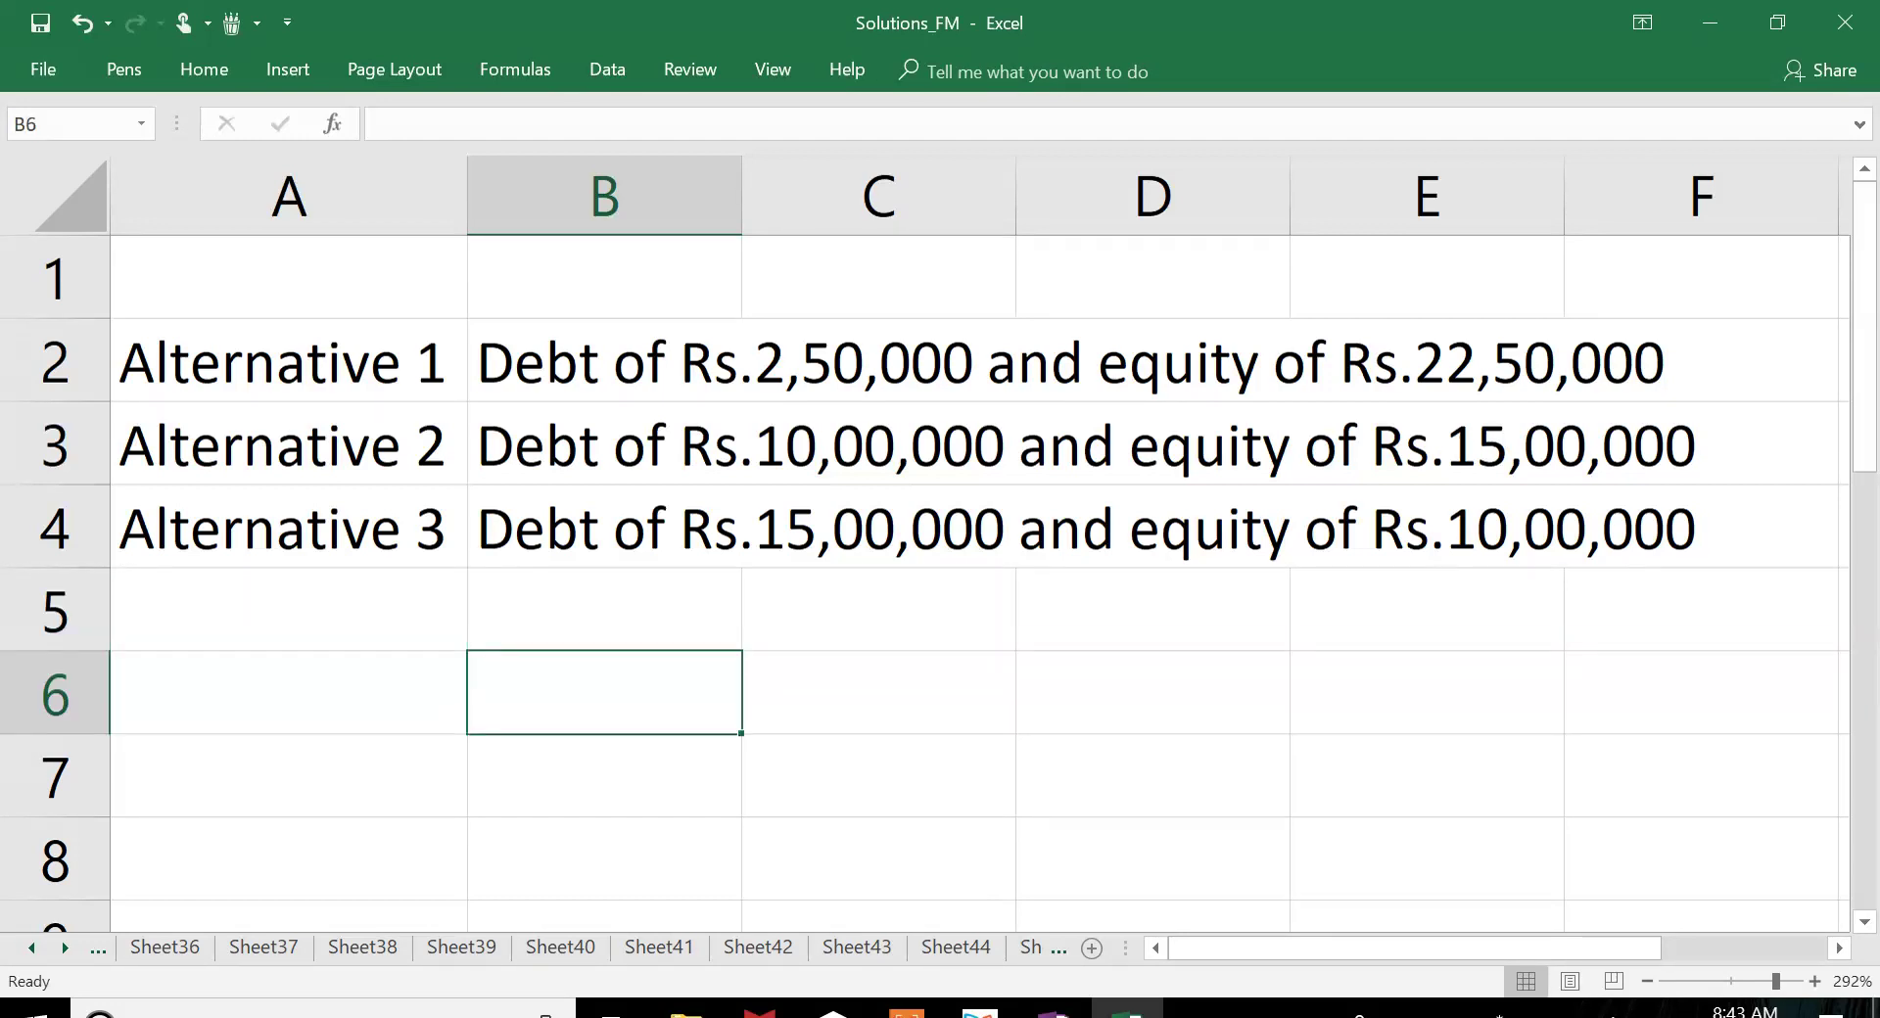
pyautogui.click(287, 693)
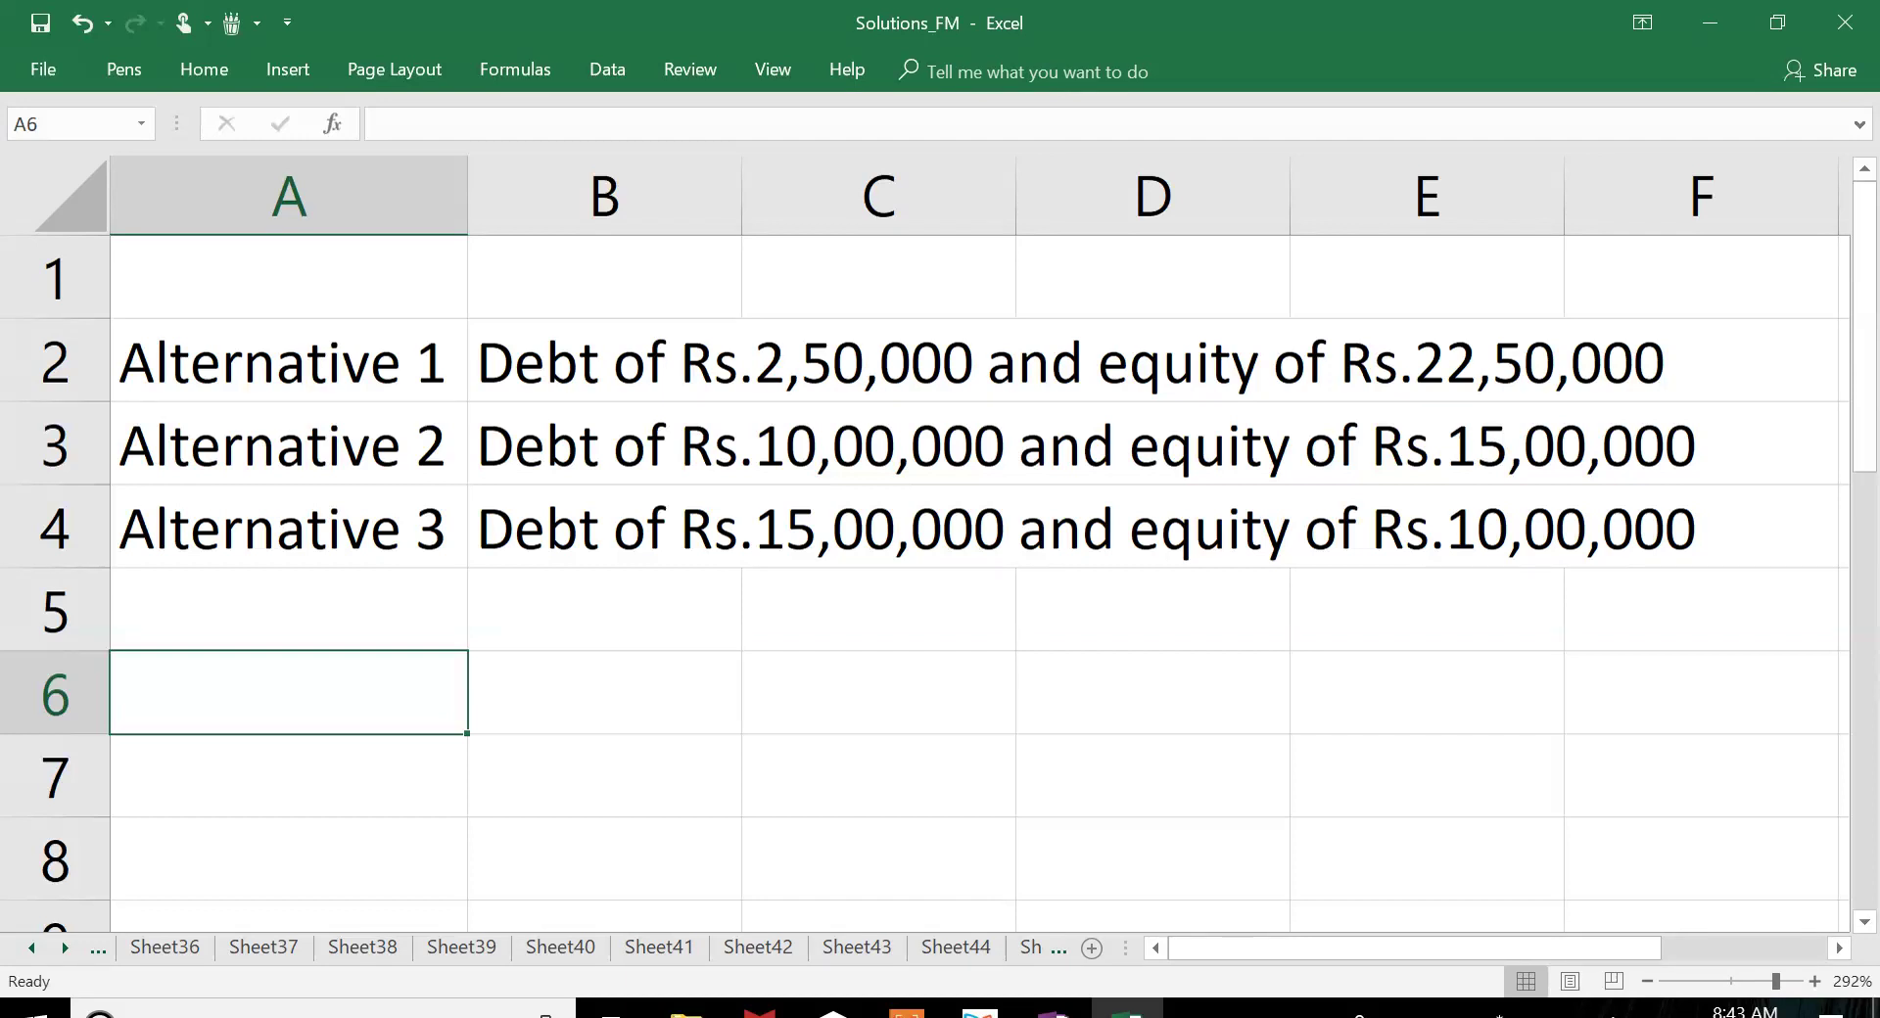
pyautogui.write('Pa')
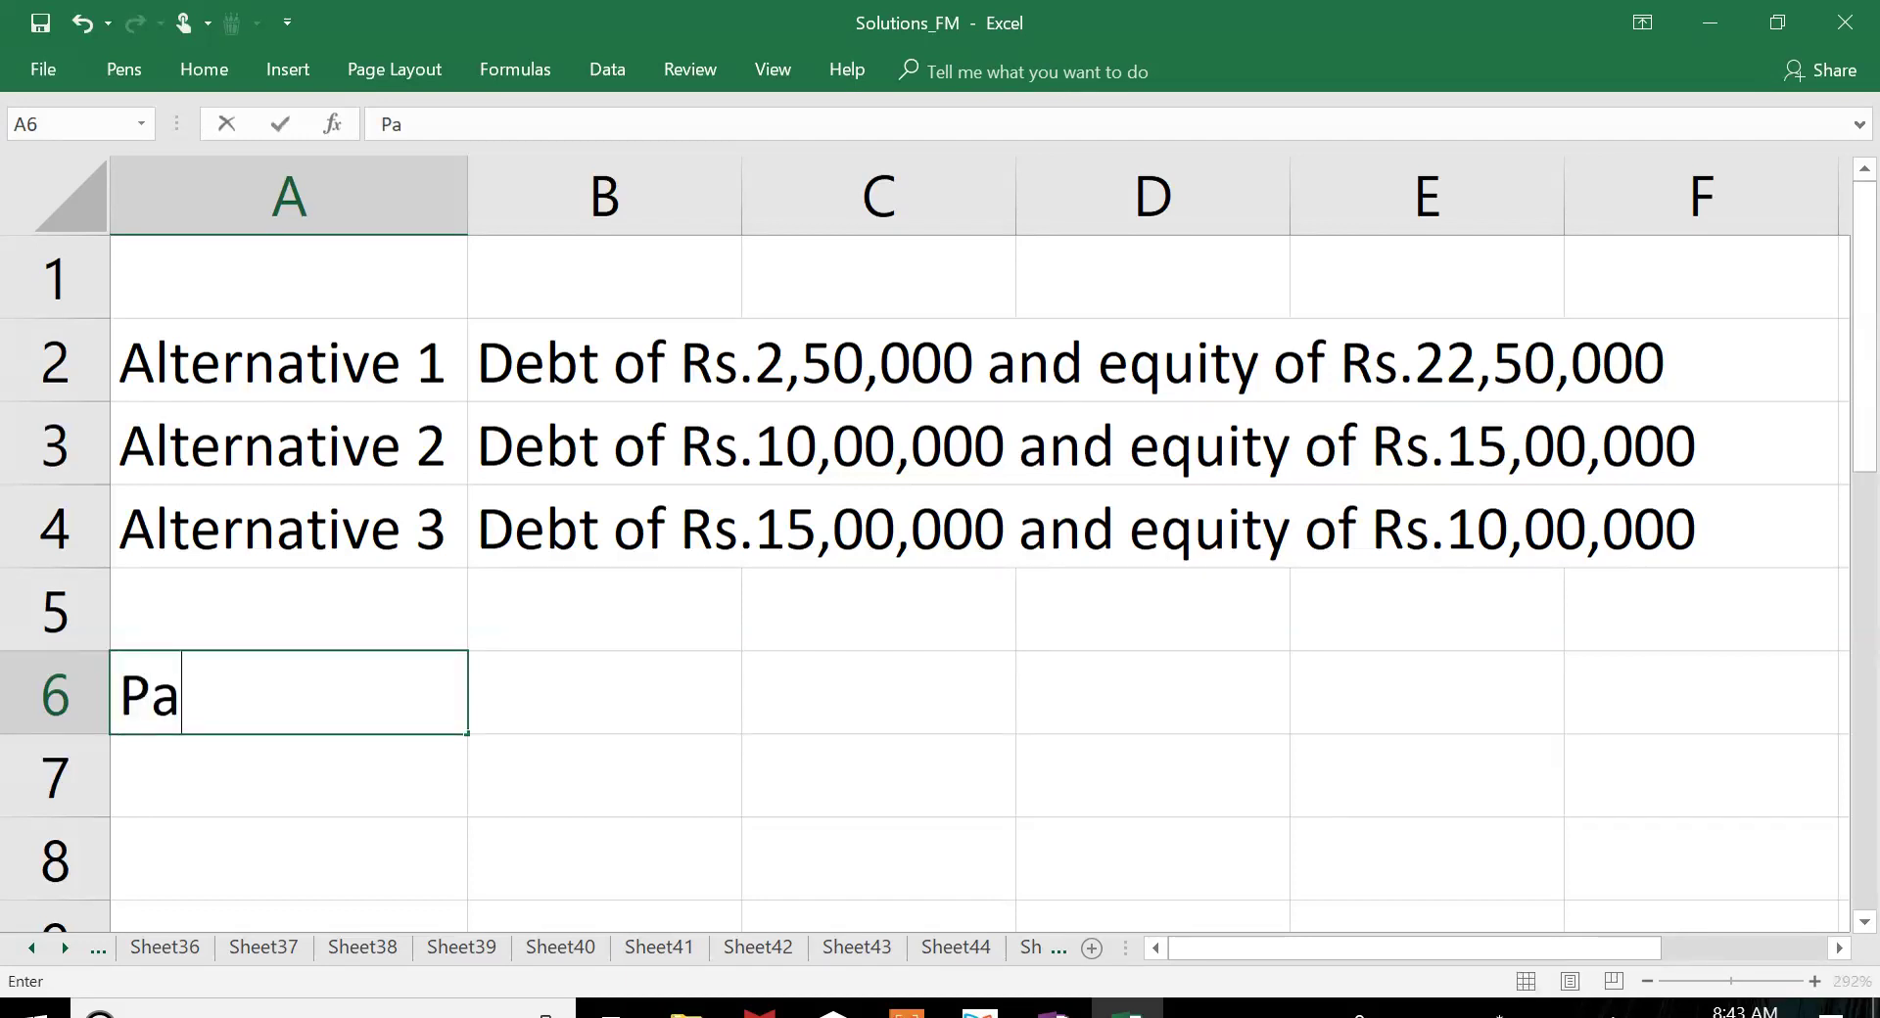
pyautogui.write('rticular')
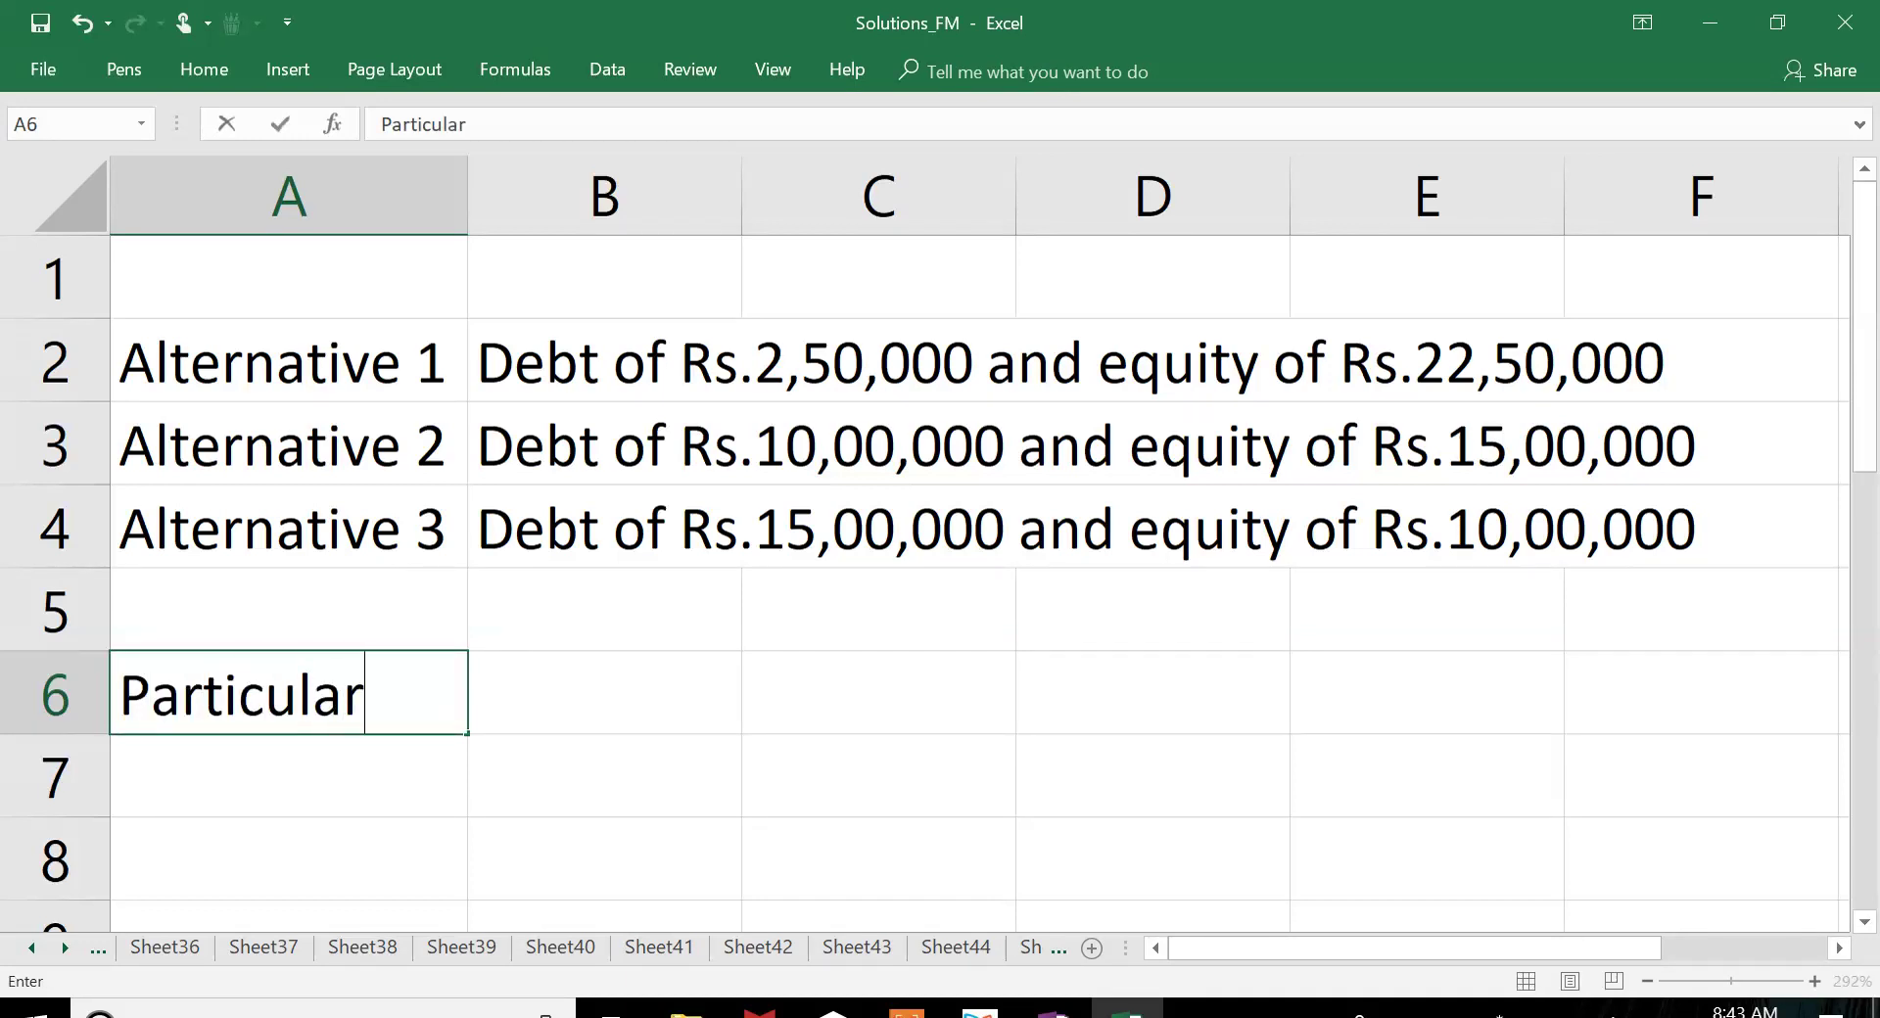
pyautogui.write('s')
pyautogui.press('Return')
# Step: Enter the column heading "Alternative 1" in cell B6 beside Particulars
pyautogui.click(604, 692)
pyautogui.write('Alternatv')
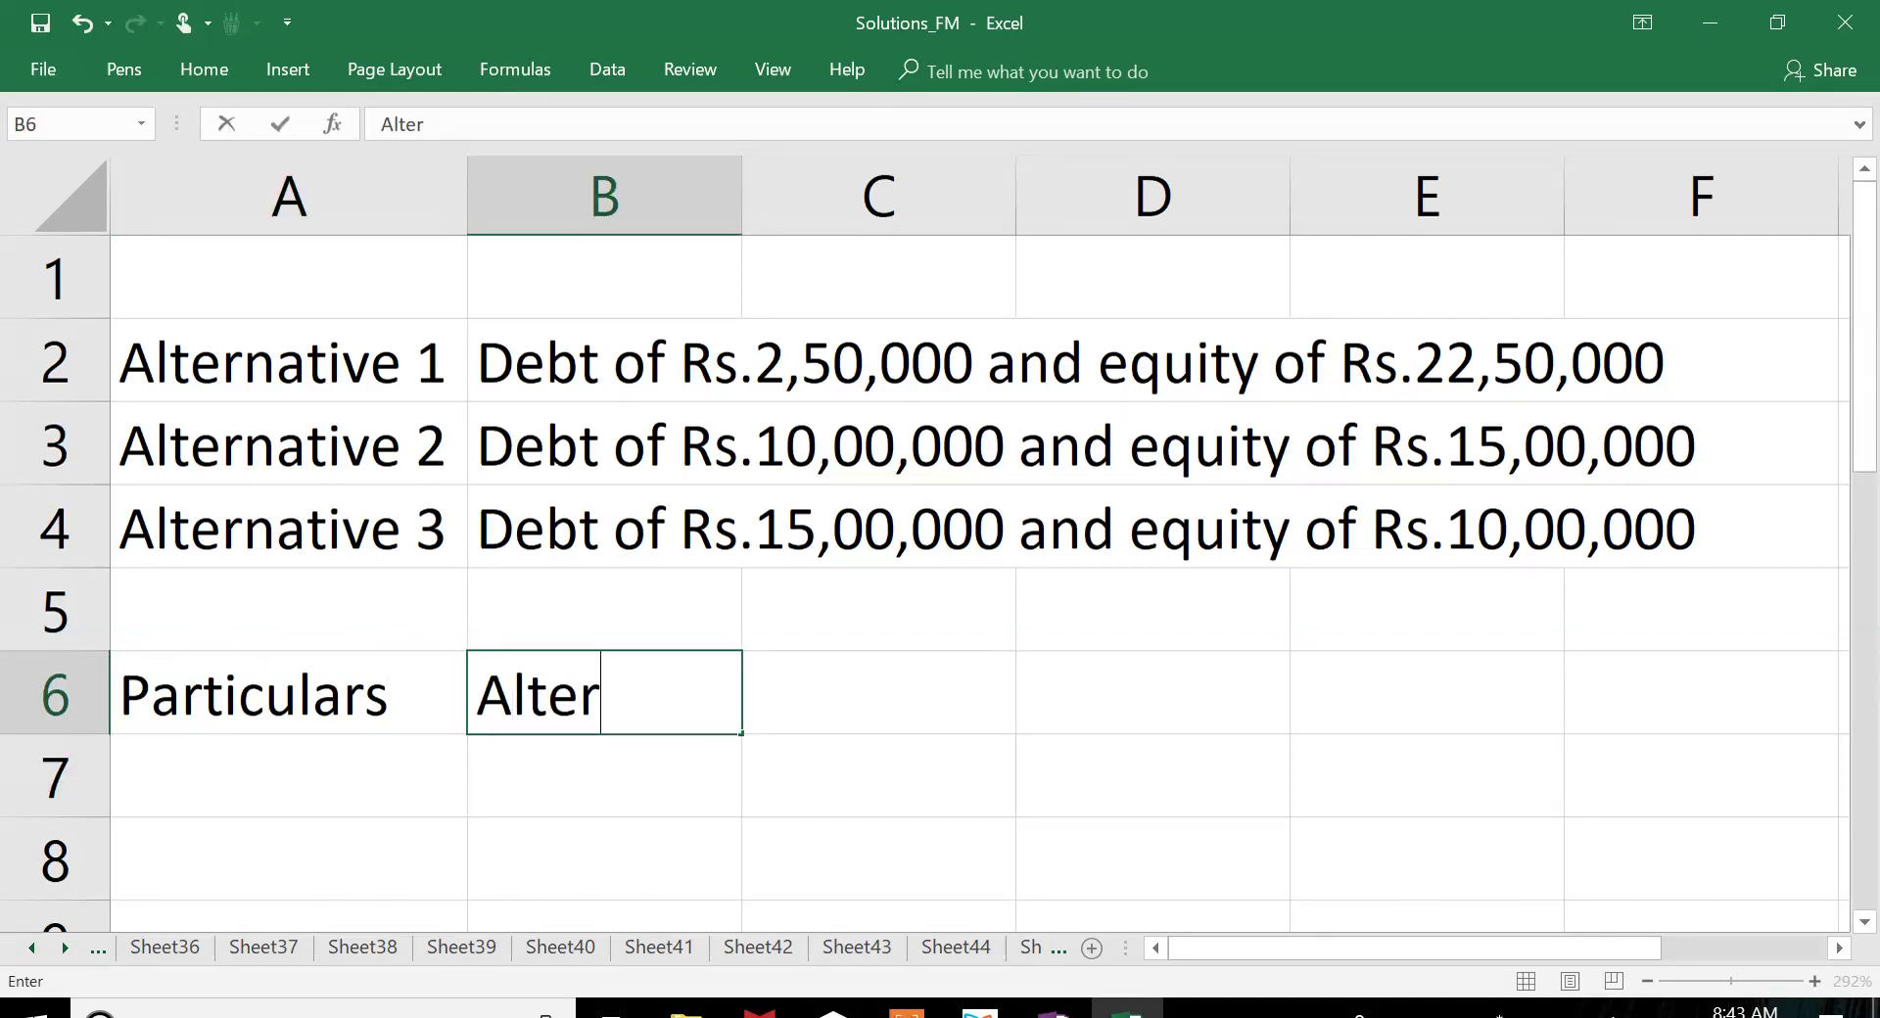
pyautogui.press('BackSpace')
pyautogui.write('ive')
pyautogui.press('Return')
pyautogui.press('Up')
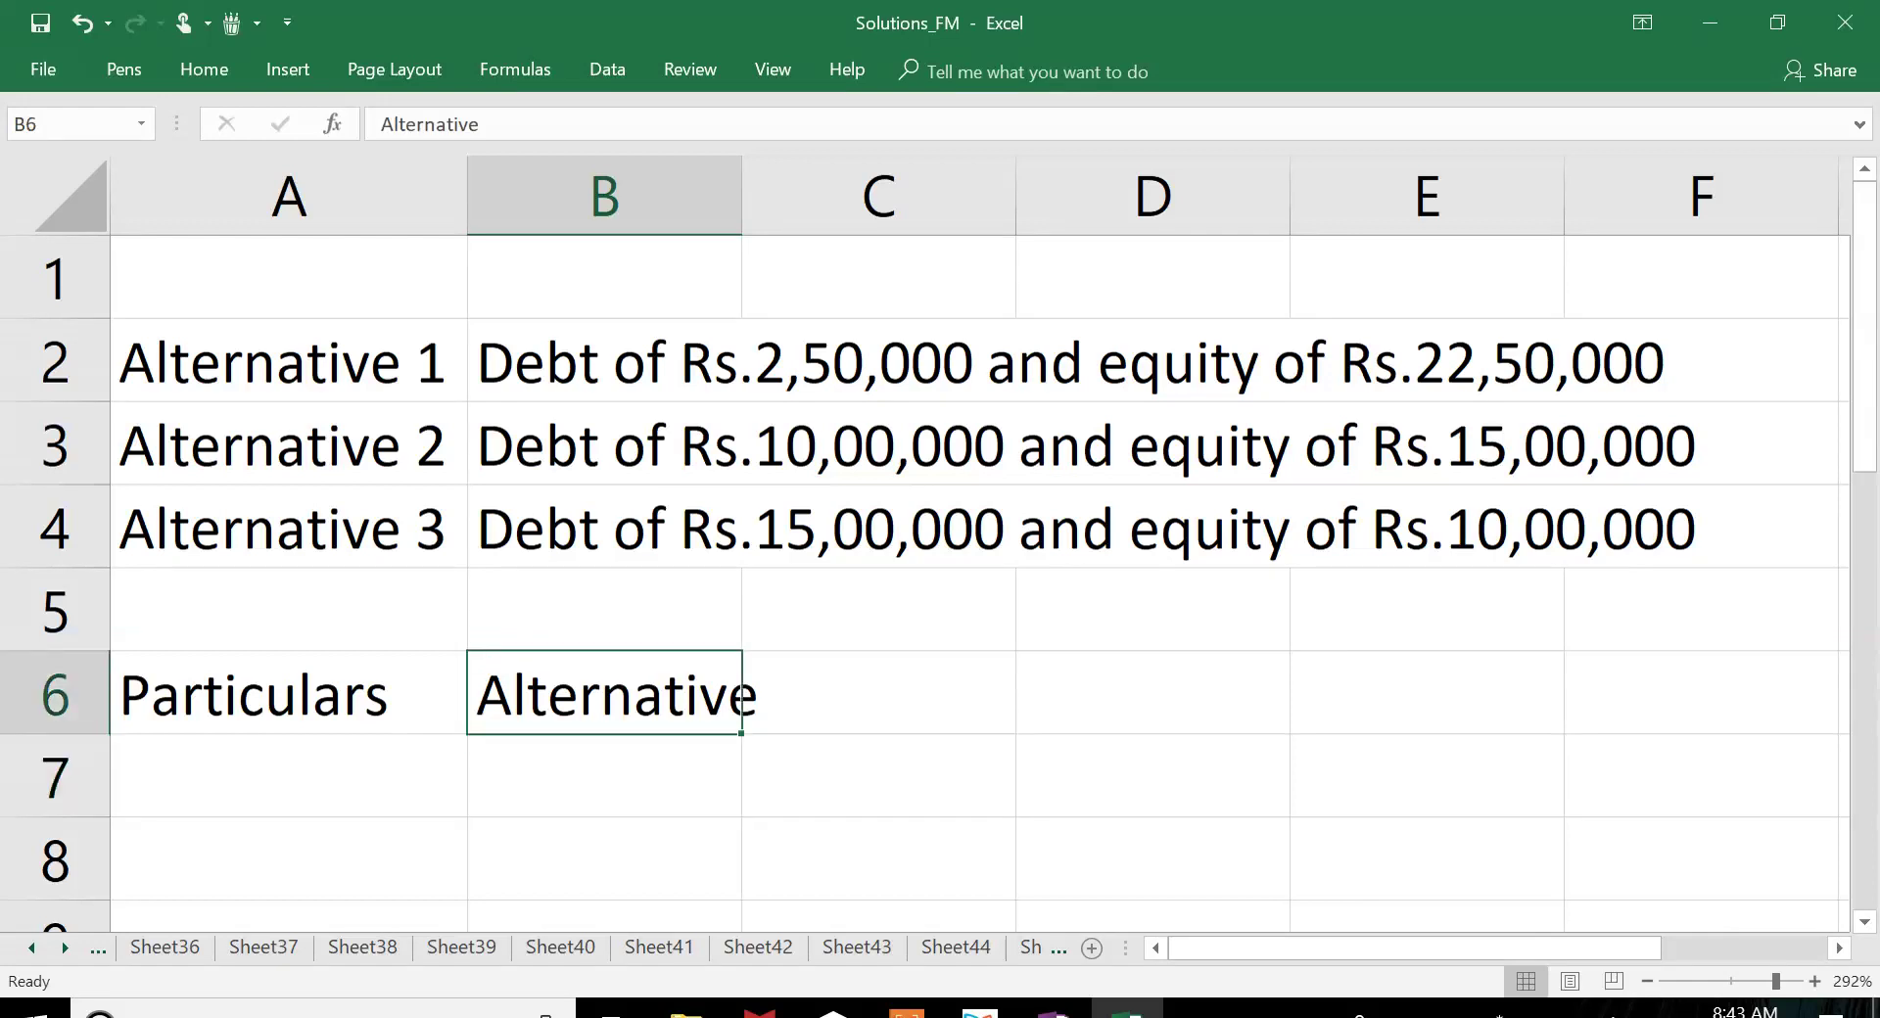
pyautogui.press('F2')
pyautogui.write('1')
pyautogui.press('Return')
pyautogui.press('Up')
pyautogui.click(878, 692)
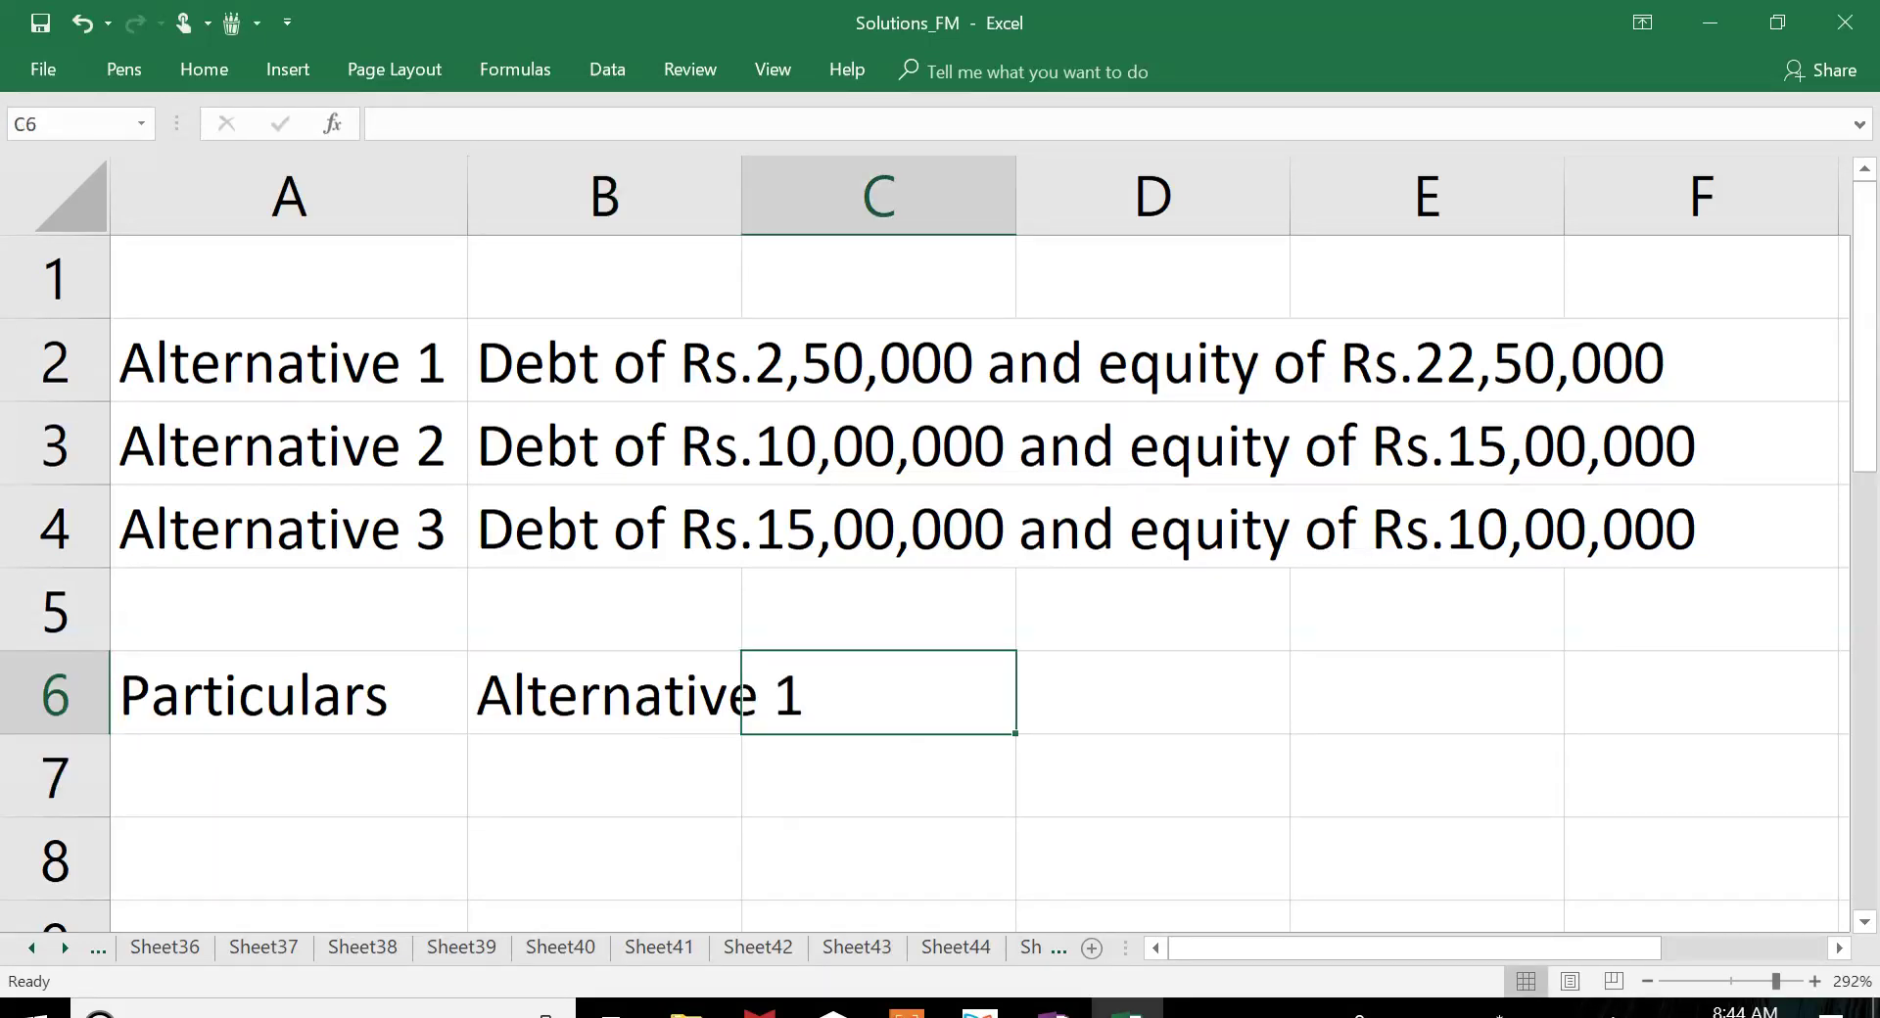
# Step: Replace the column heading in cell B6 with the shorter text "Alt 1"
pyautogui.click(604, 692)
pyautogui.write('Alt 1')
pyautogui.press('Return')
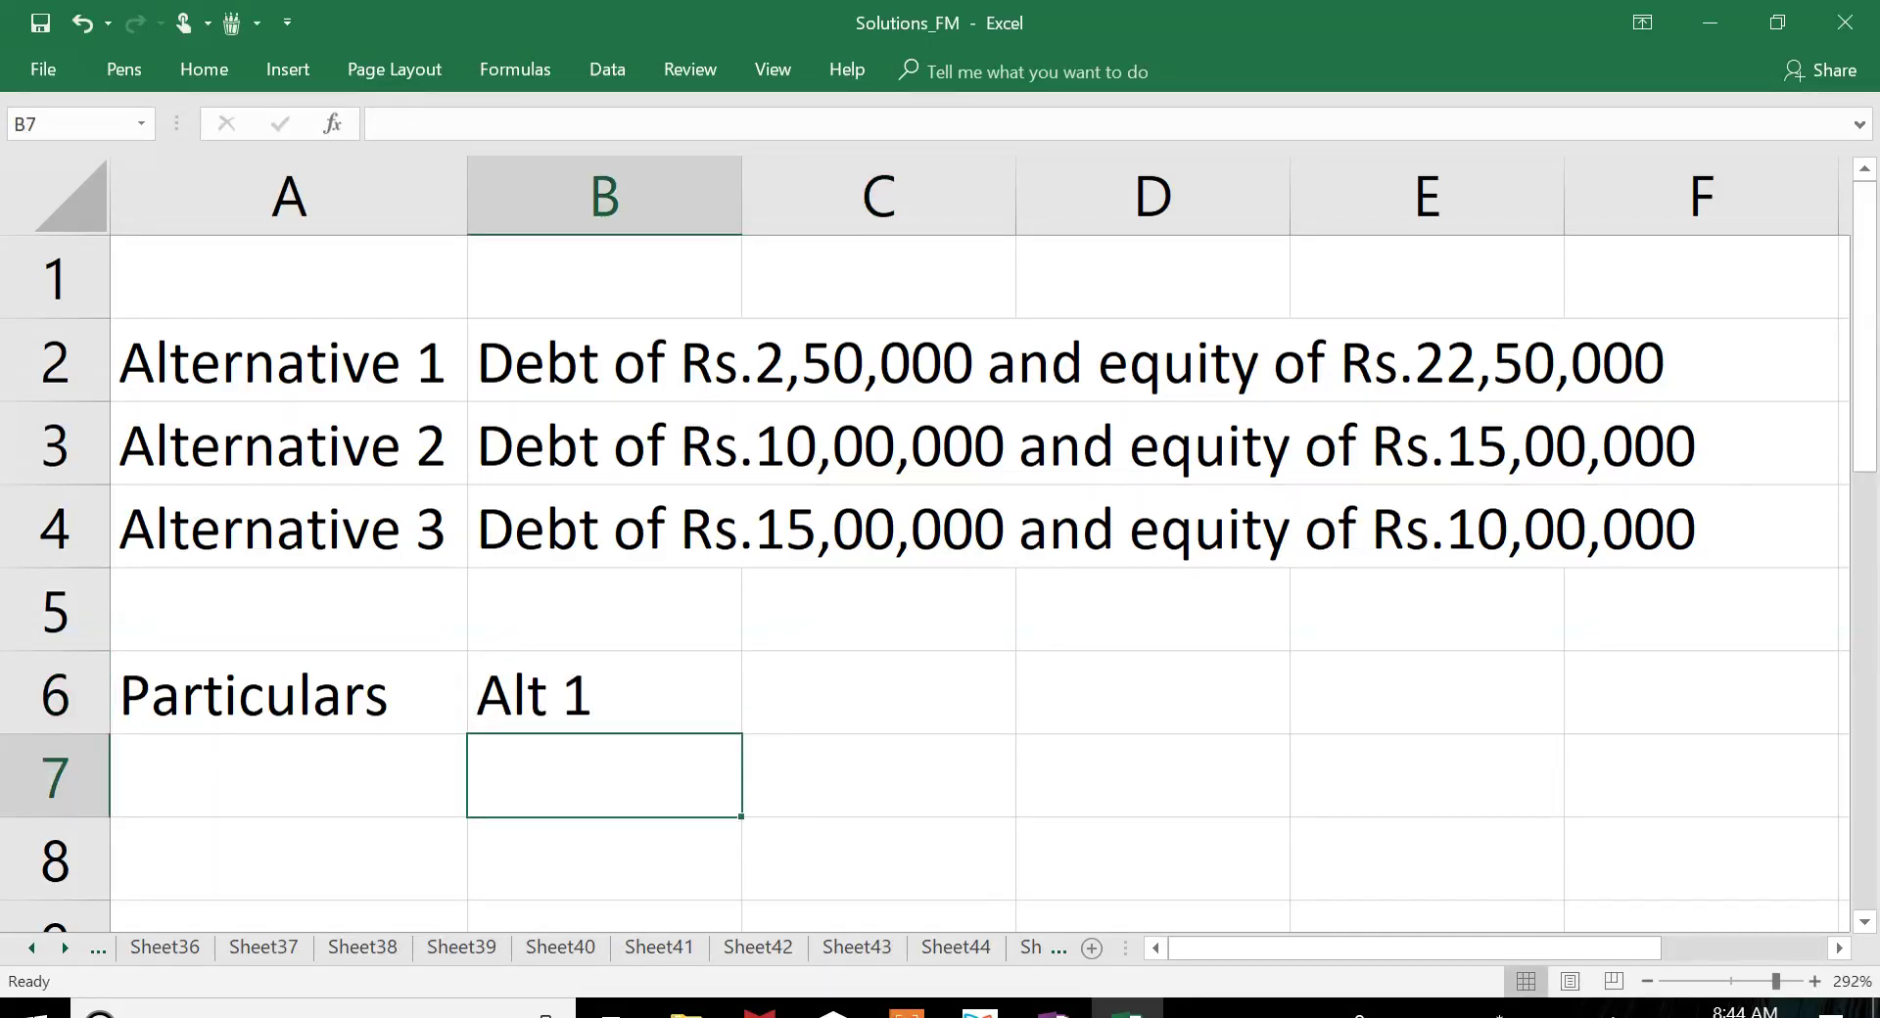
# Step: Enter the column headings "Alt 2" in cell C6 and "Alt 3" in cell D6
pyautogui.click(878, 693)
pyautogui.write('Alt 2')
pyautogui.press('Return')
pyautogui.click(1153, 693)
pyautogui.write('Alt 3')
pyautogui.press('Return')
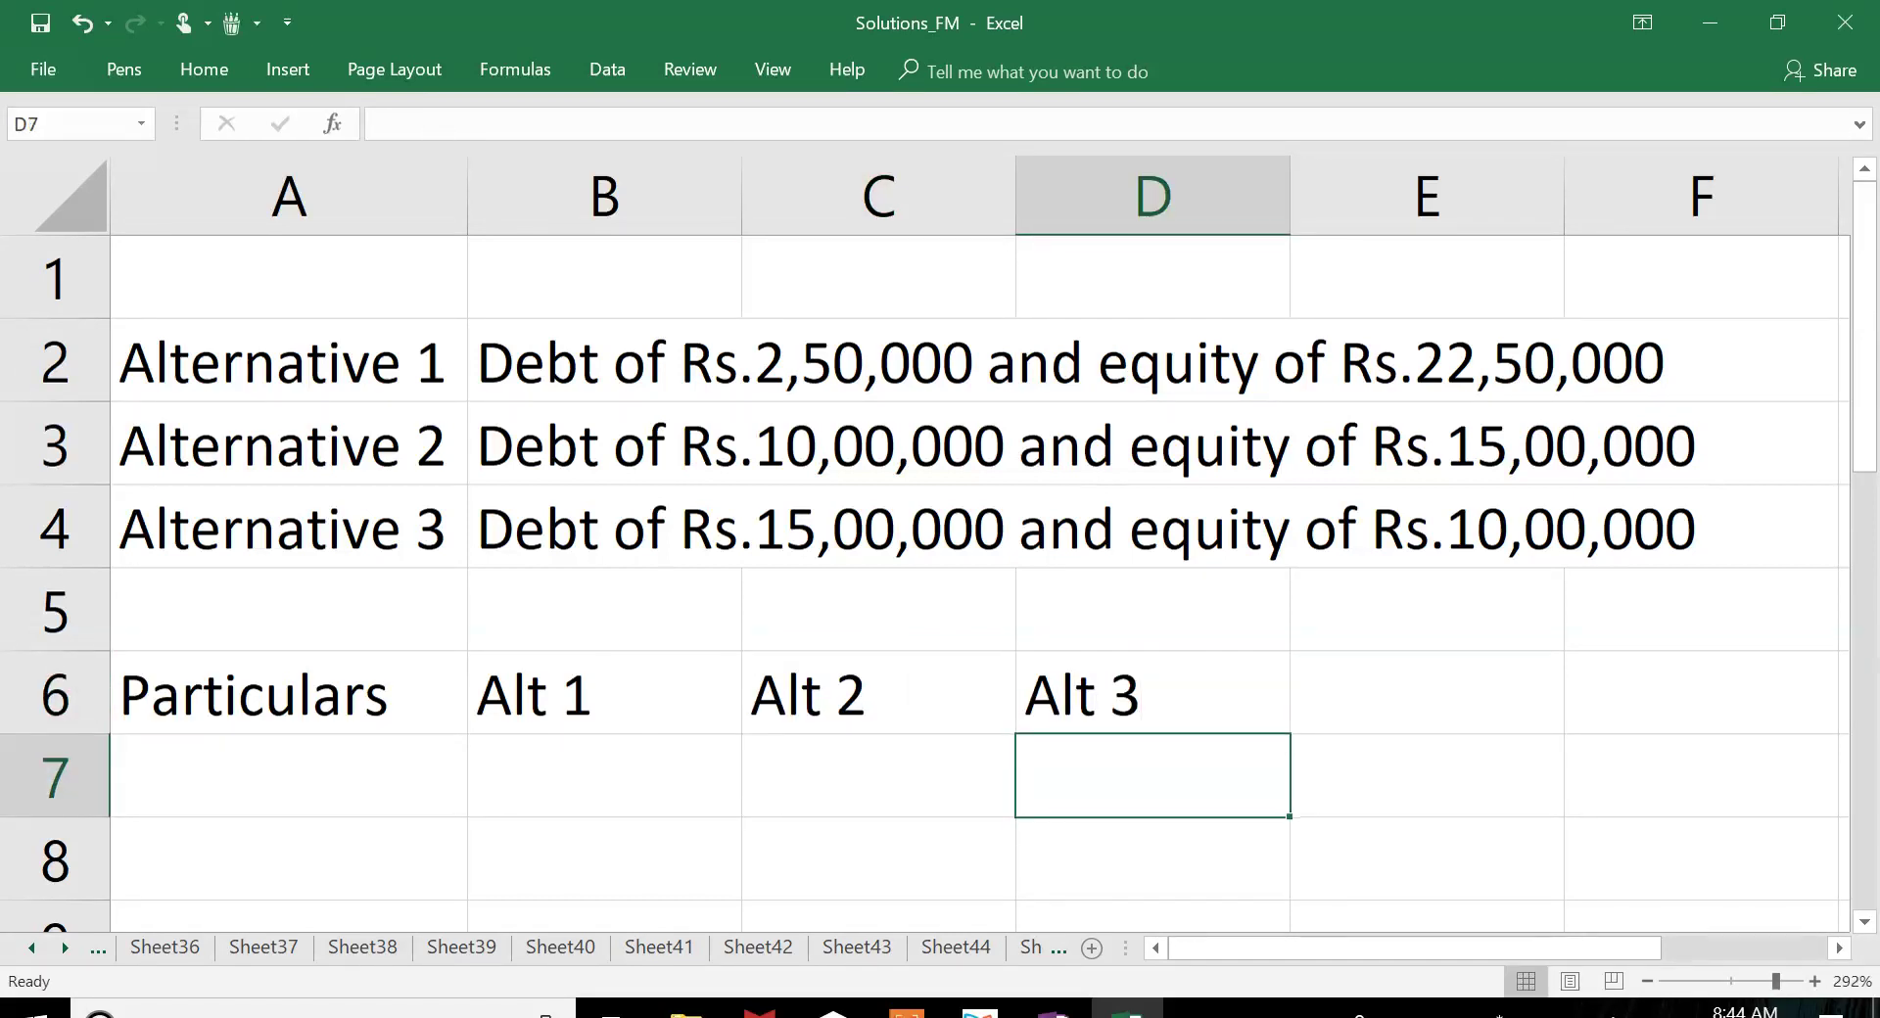
# Step: Enter the bold, underlined section heading "Interest" in cell A7 below Particulars
pyautogui.press('Down')
pyautogui.press('Down')
pyautogui.press('Down')
pyautogui.press('Down')
pyautogui.press('Down')
pyautogui.press('Down')
pyautogui.press('Down')
pyautogui.press('Down')
pyautogui.press('Down')
pyautogui.press('Down')
pyautogui.press('Down')
pyautogui.press('Left')
pyautogui.press('Left')
pyautogui.press('Left')
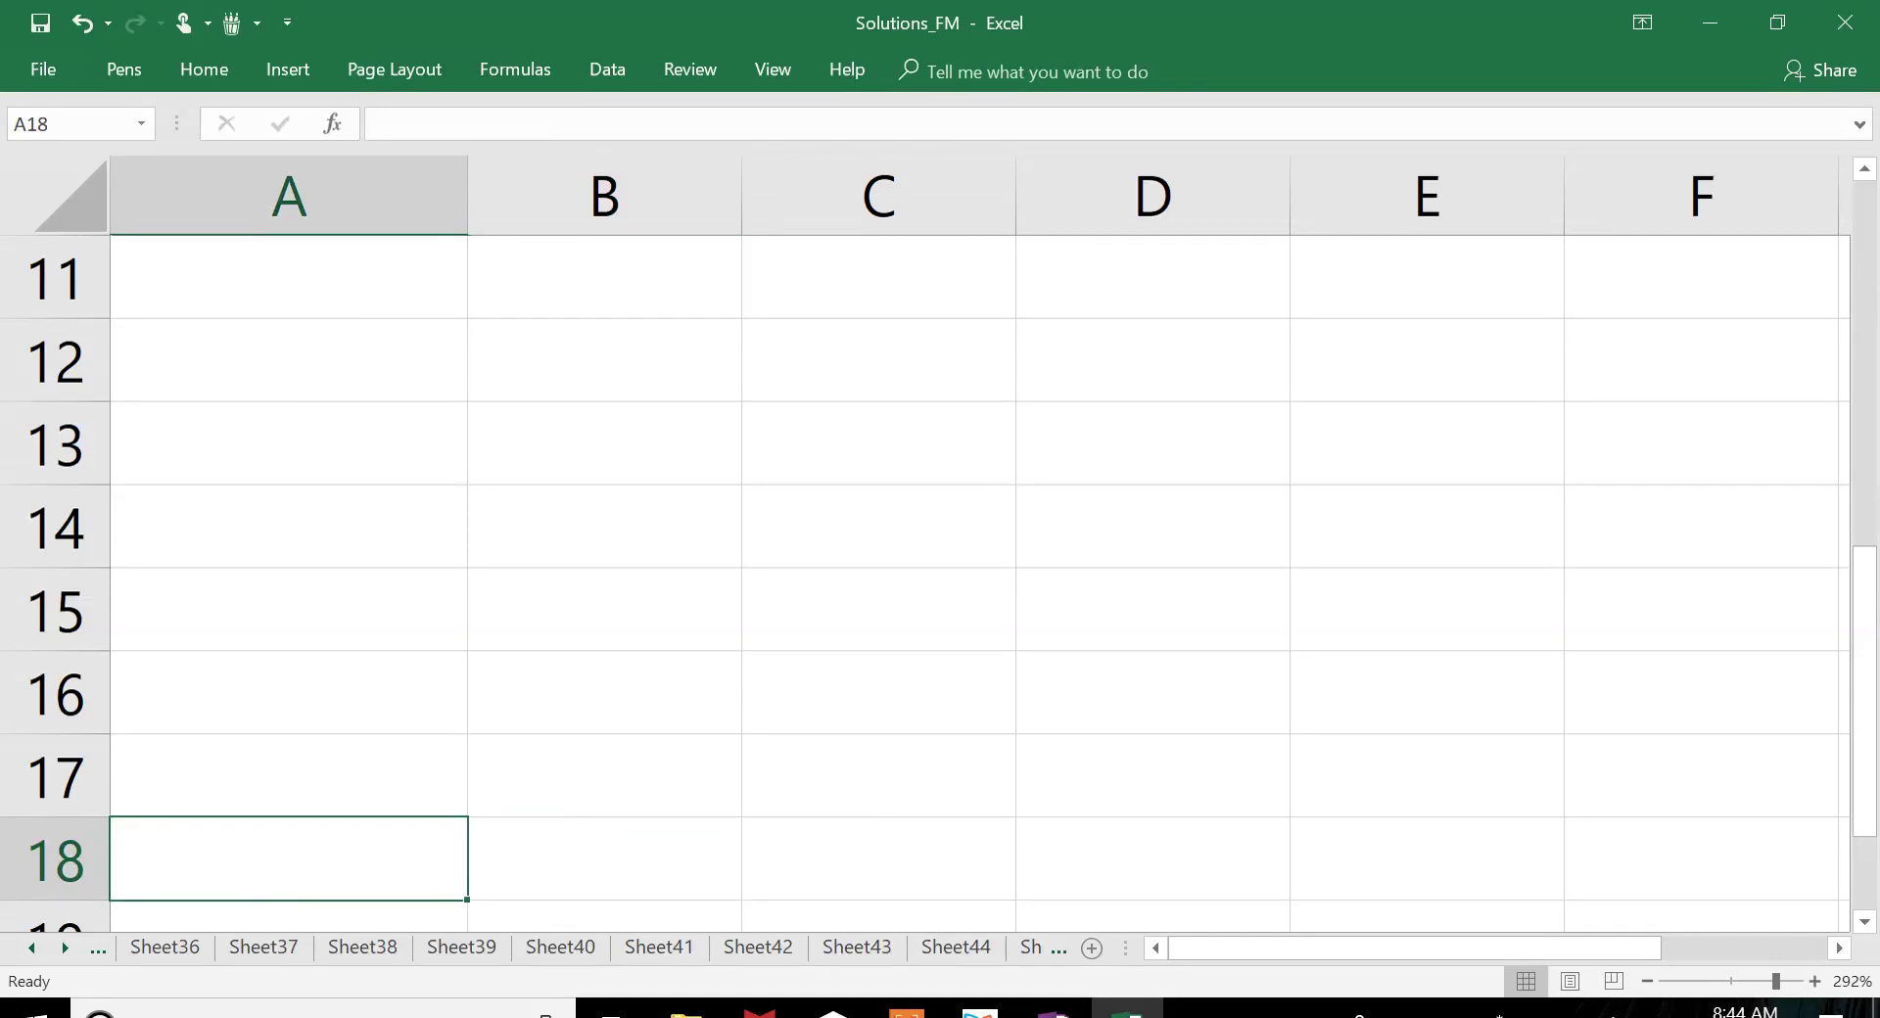
pyautogui.hotkey('ctrl', 'Up')
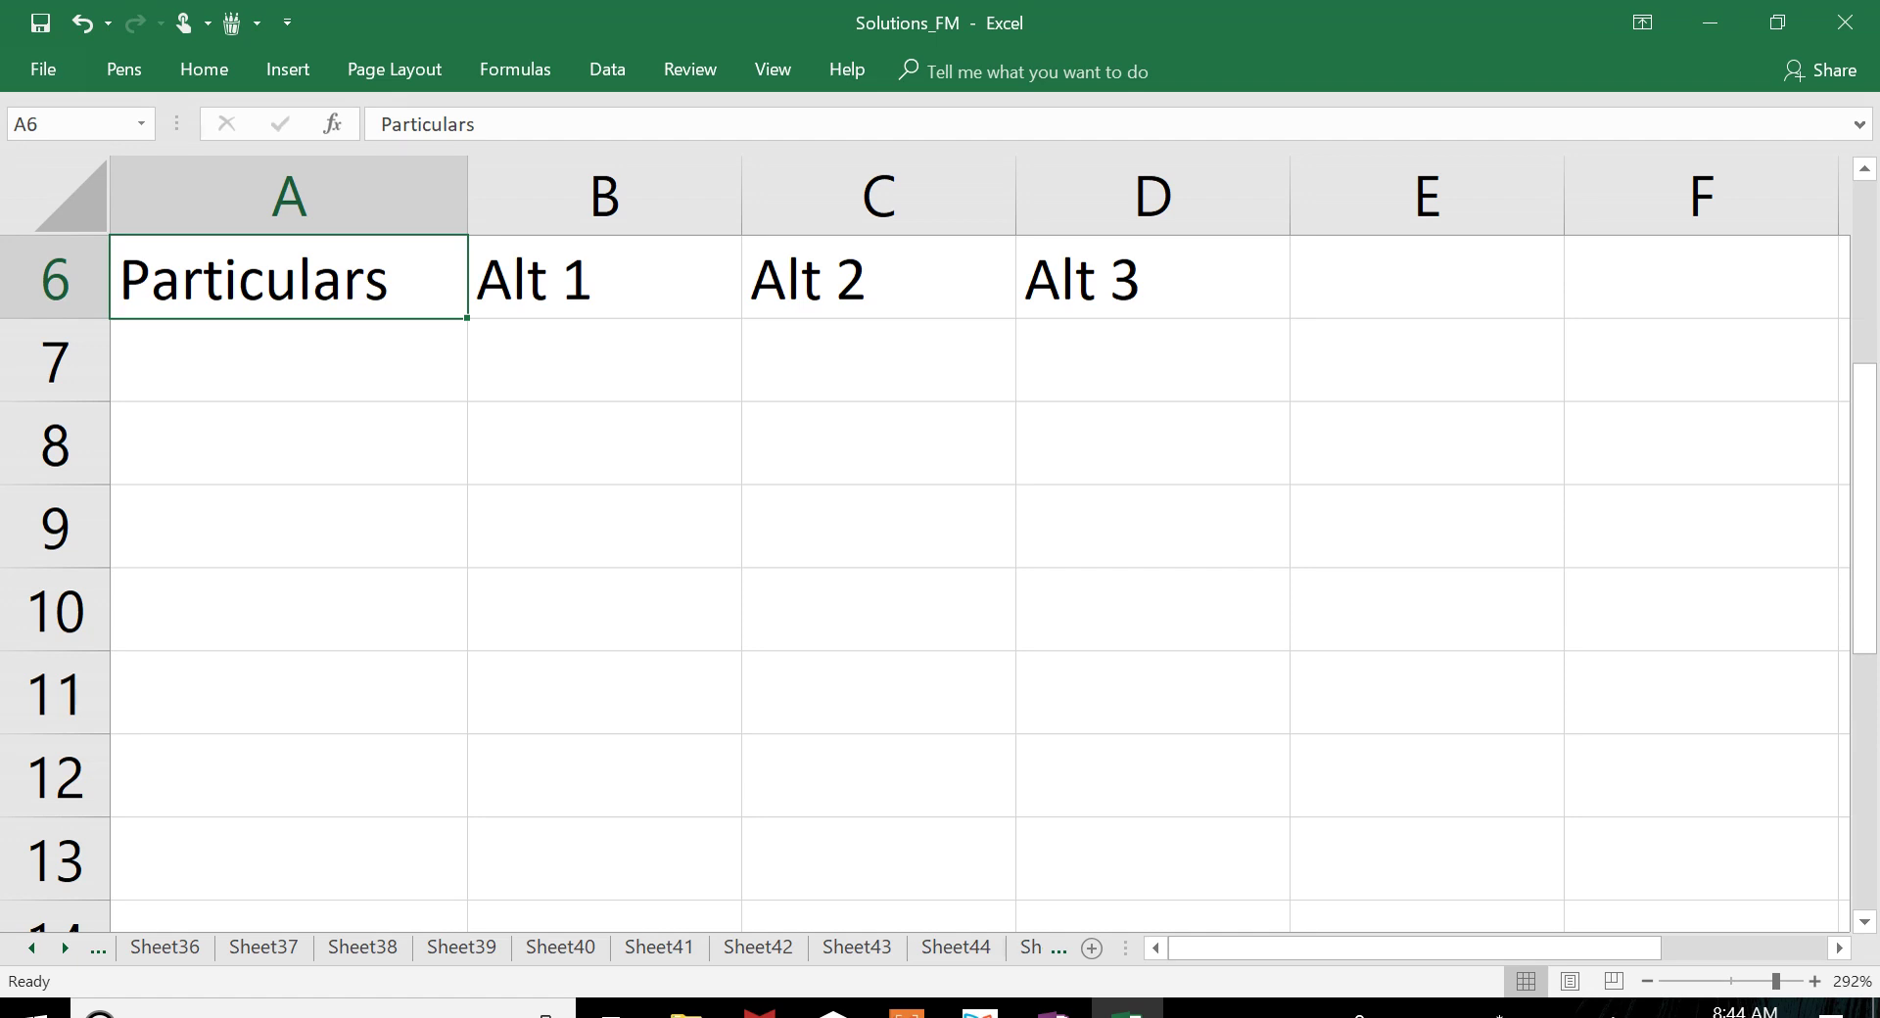
pyautogui.click(289, 360)
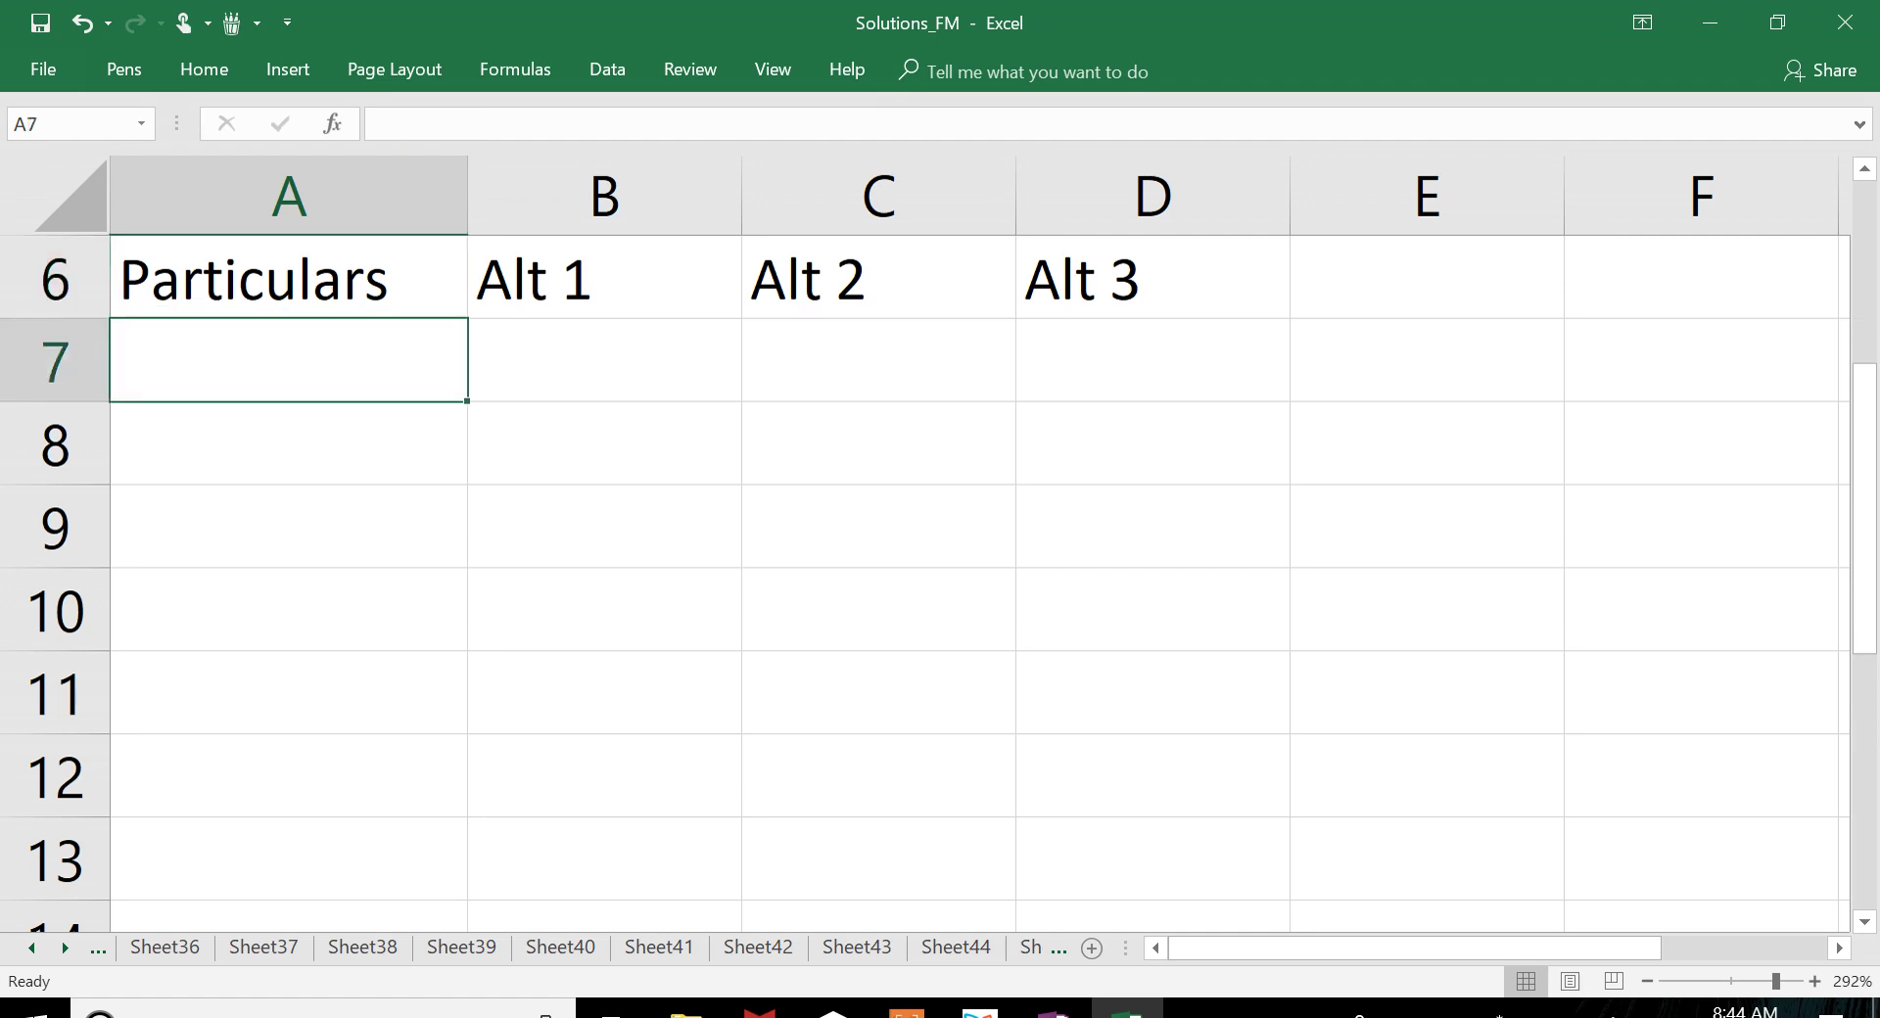
pyautogui.write('Interest')
pyautogui.press('Return')
pyautogui.click(289, 359)
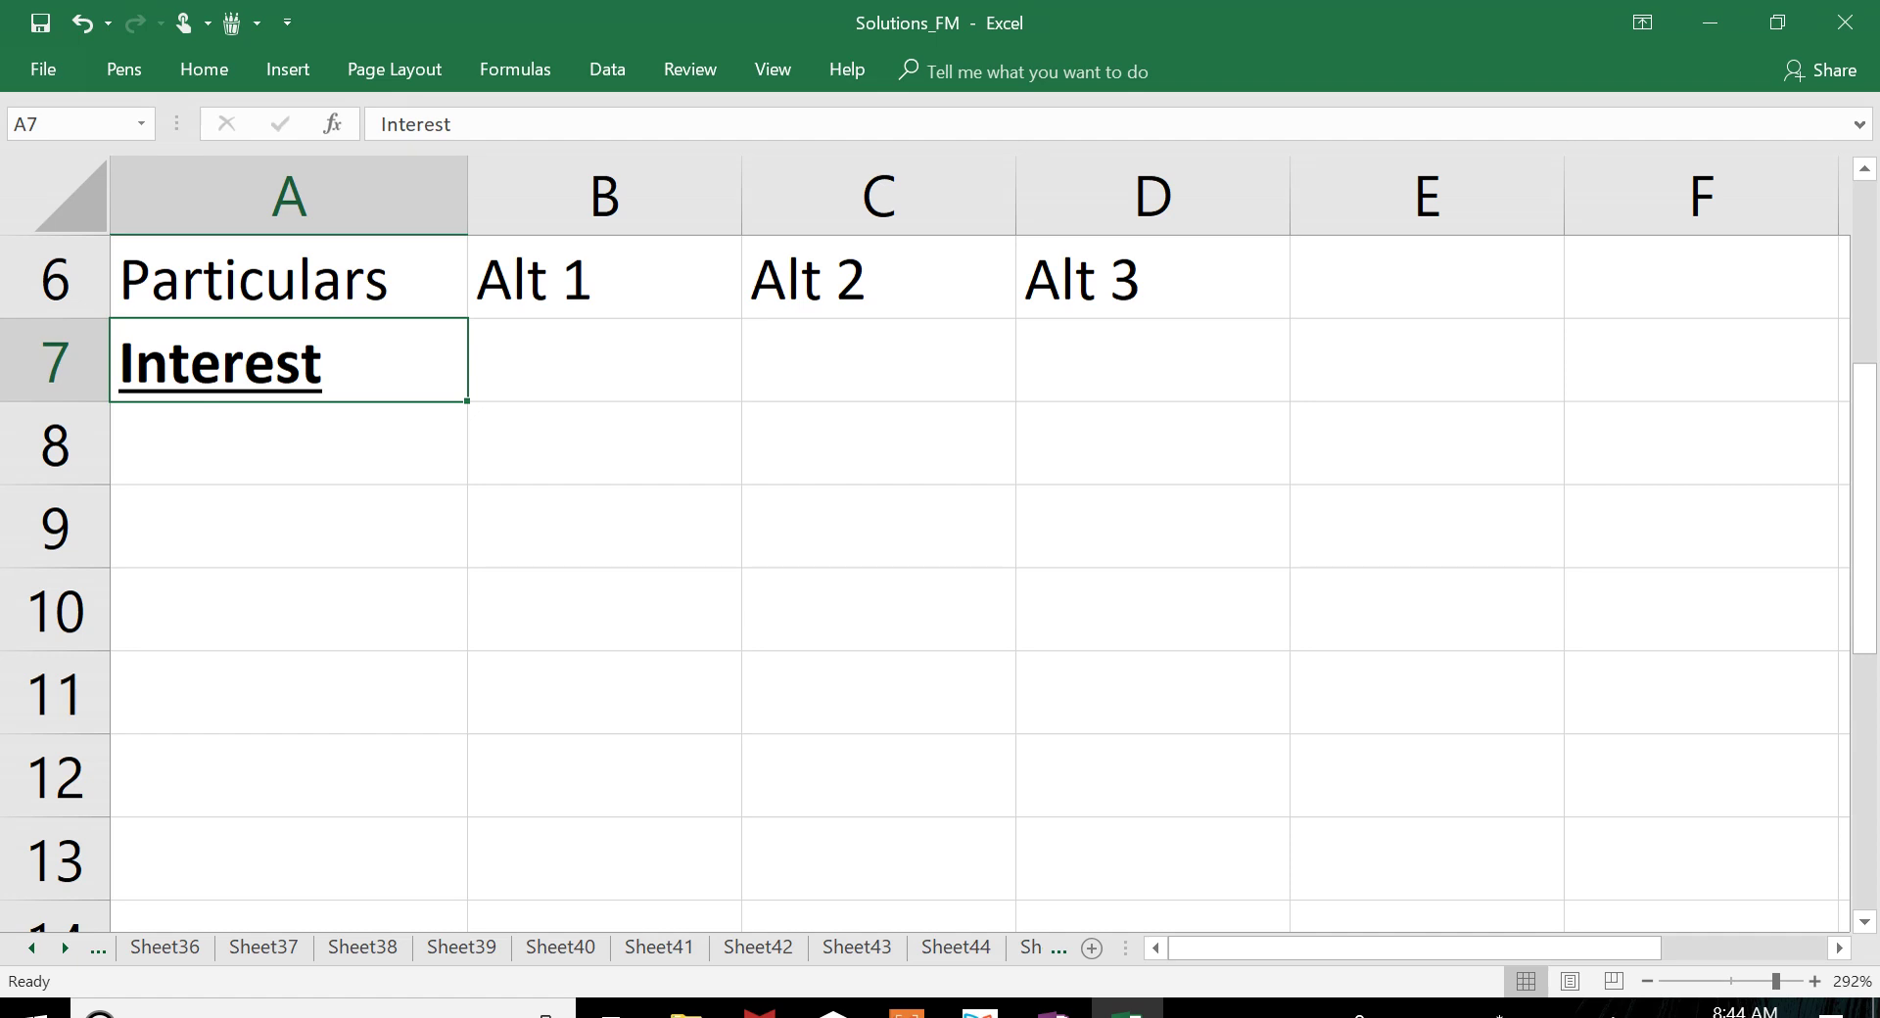
# Step: Enter the row labels "Existing", "Additional" and "Total" in cells A8 to A10 under Interest
pyautogui.press('Down')
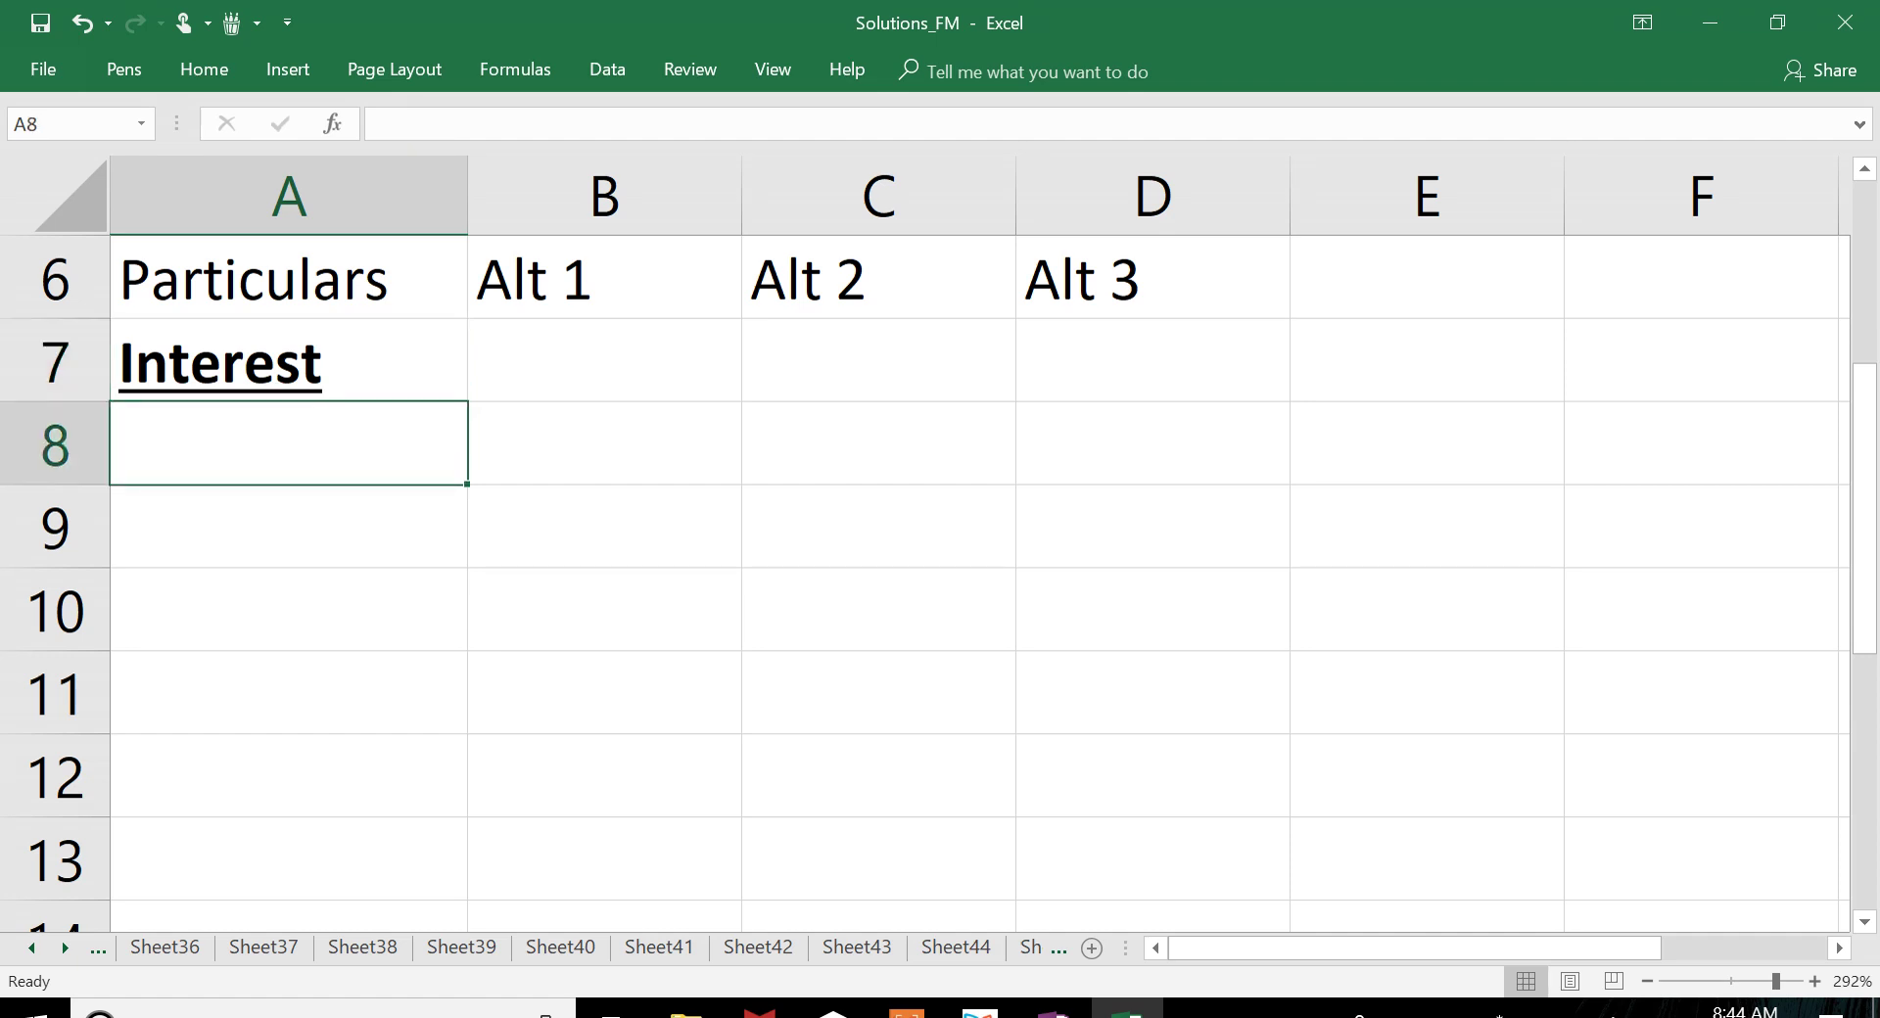
pyautogui.write('Existing')
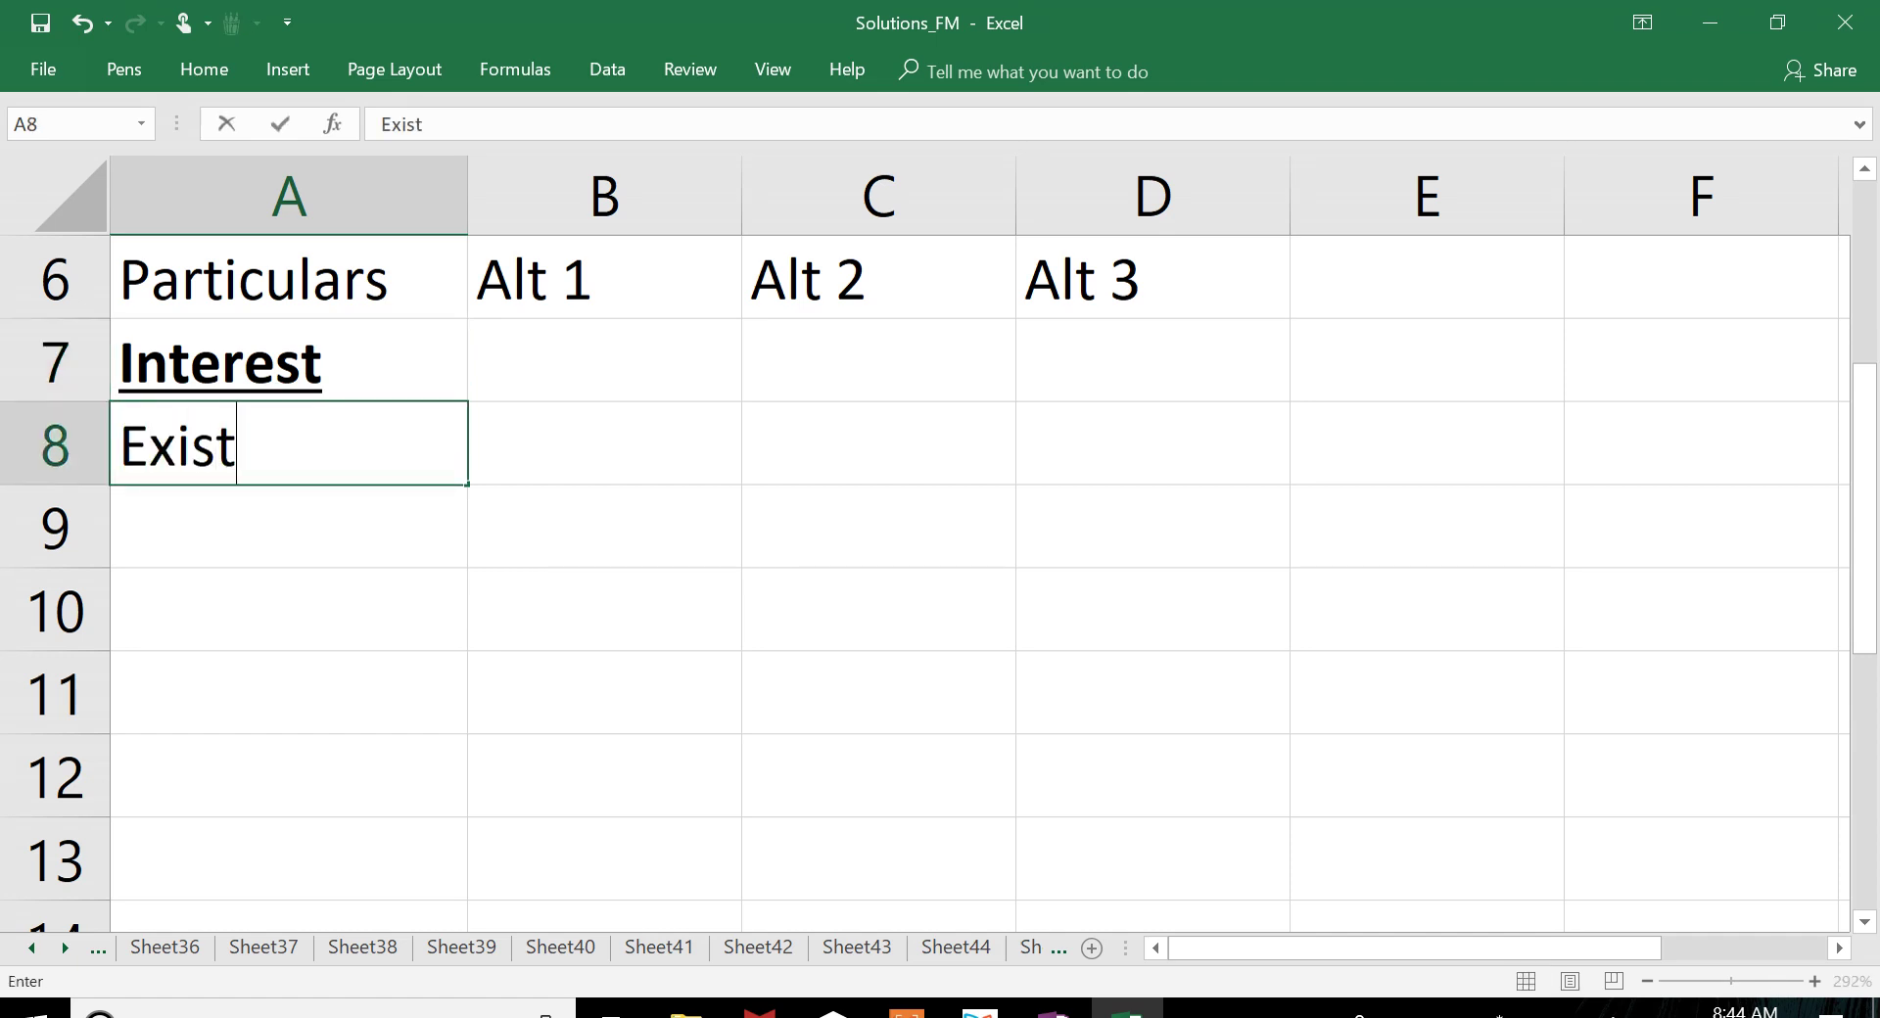
pyautogui.press('Return')
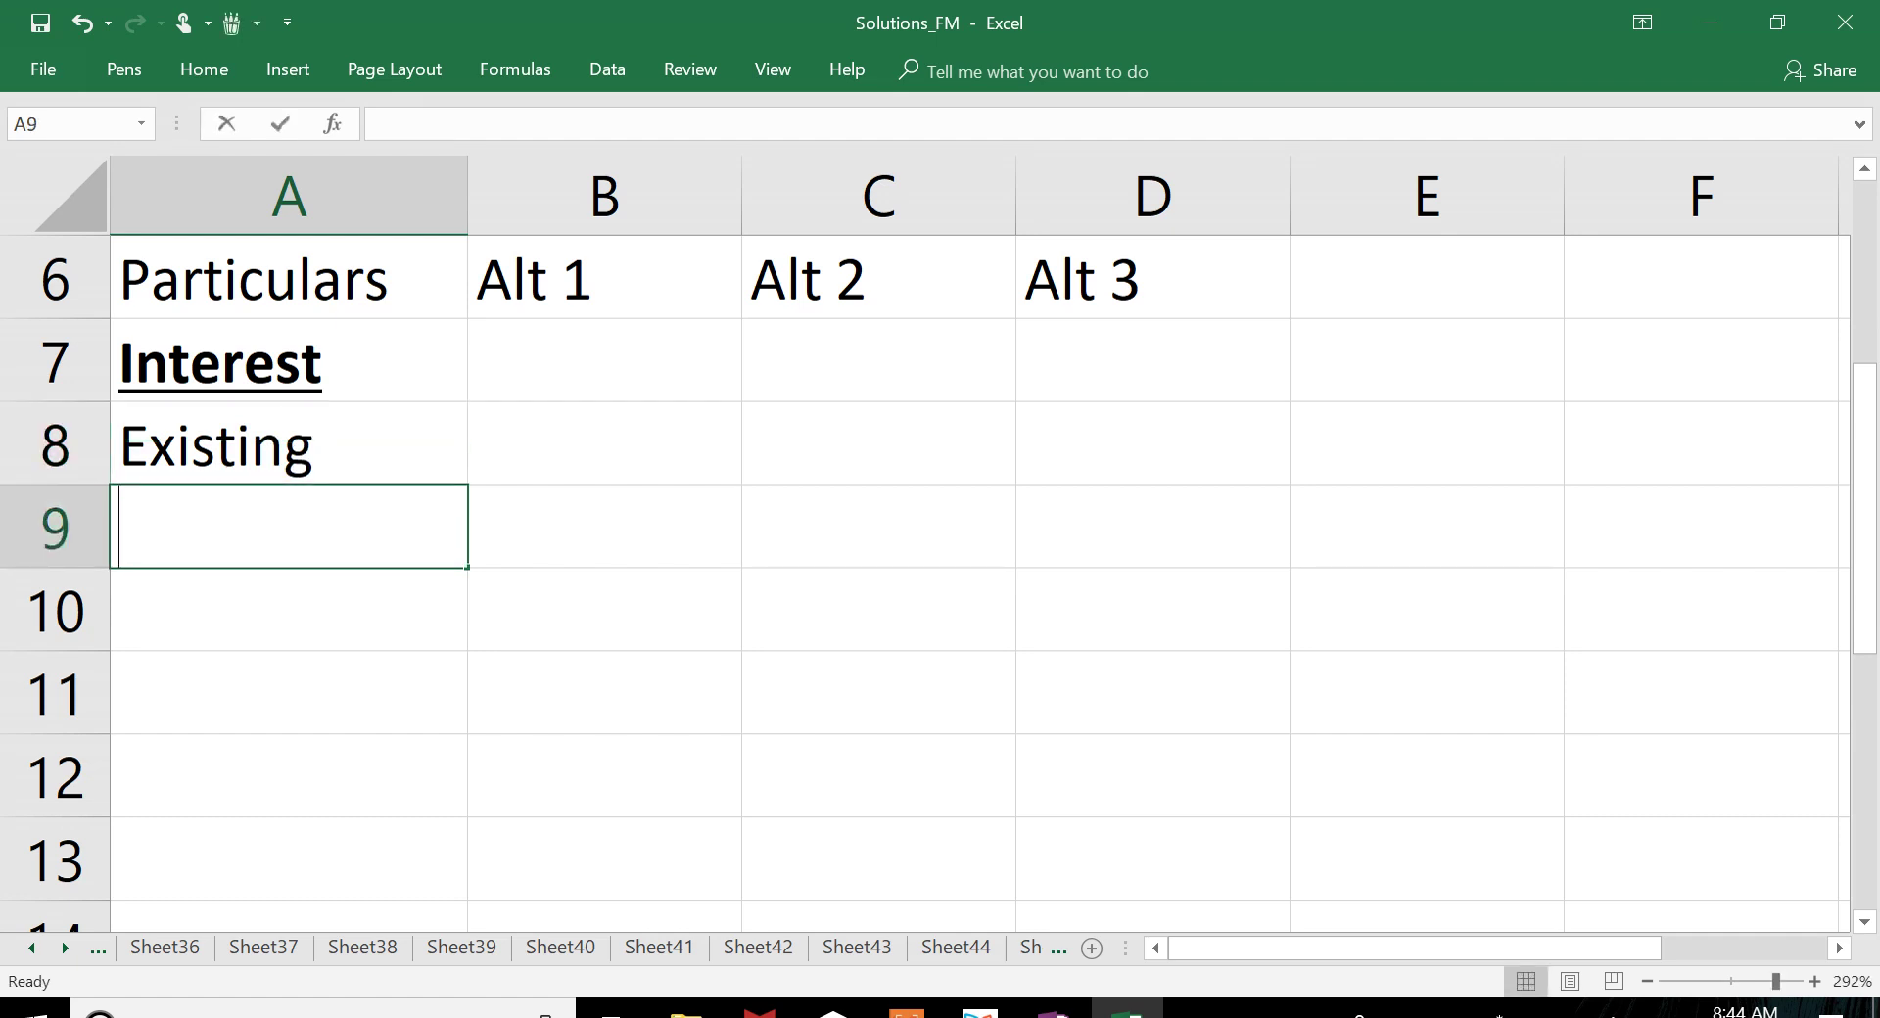
pyautogui.write('Additional')
pyautogui.press('Return')
pyautogui.write('Total')
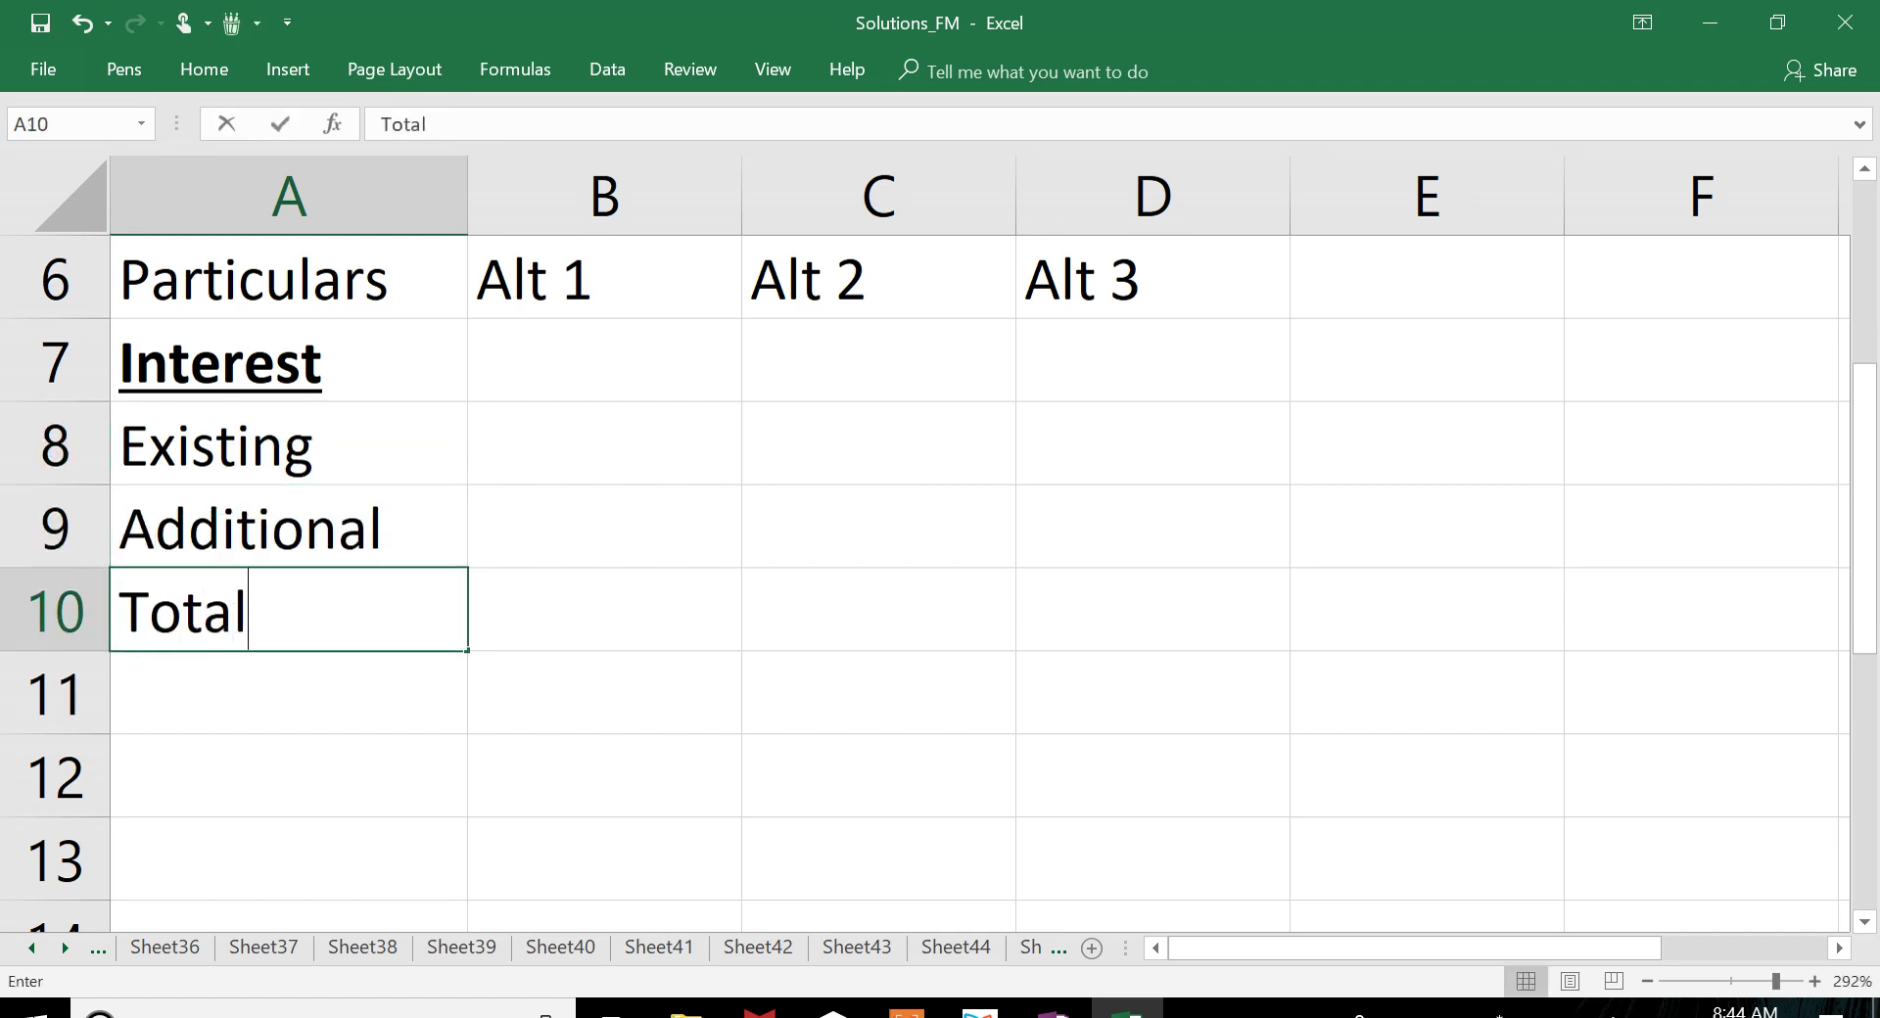
pyautogui.press('Return')
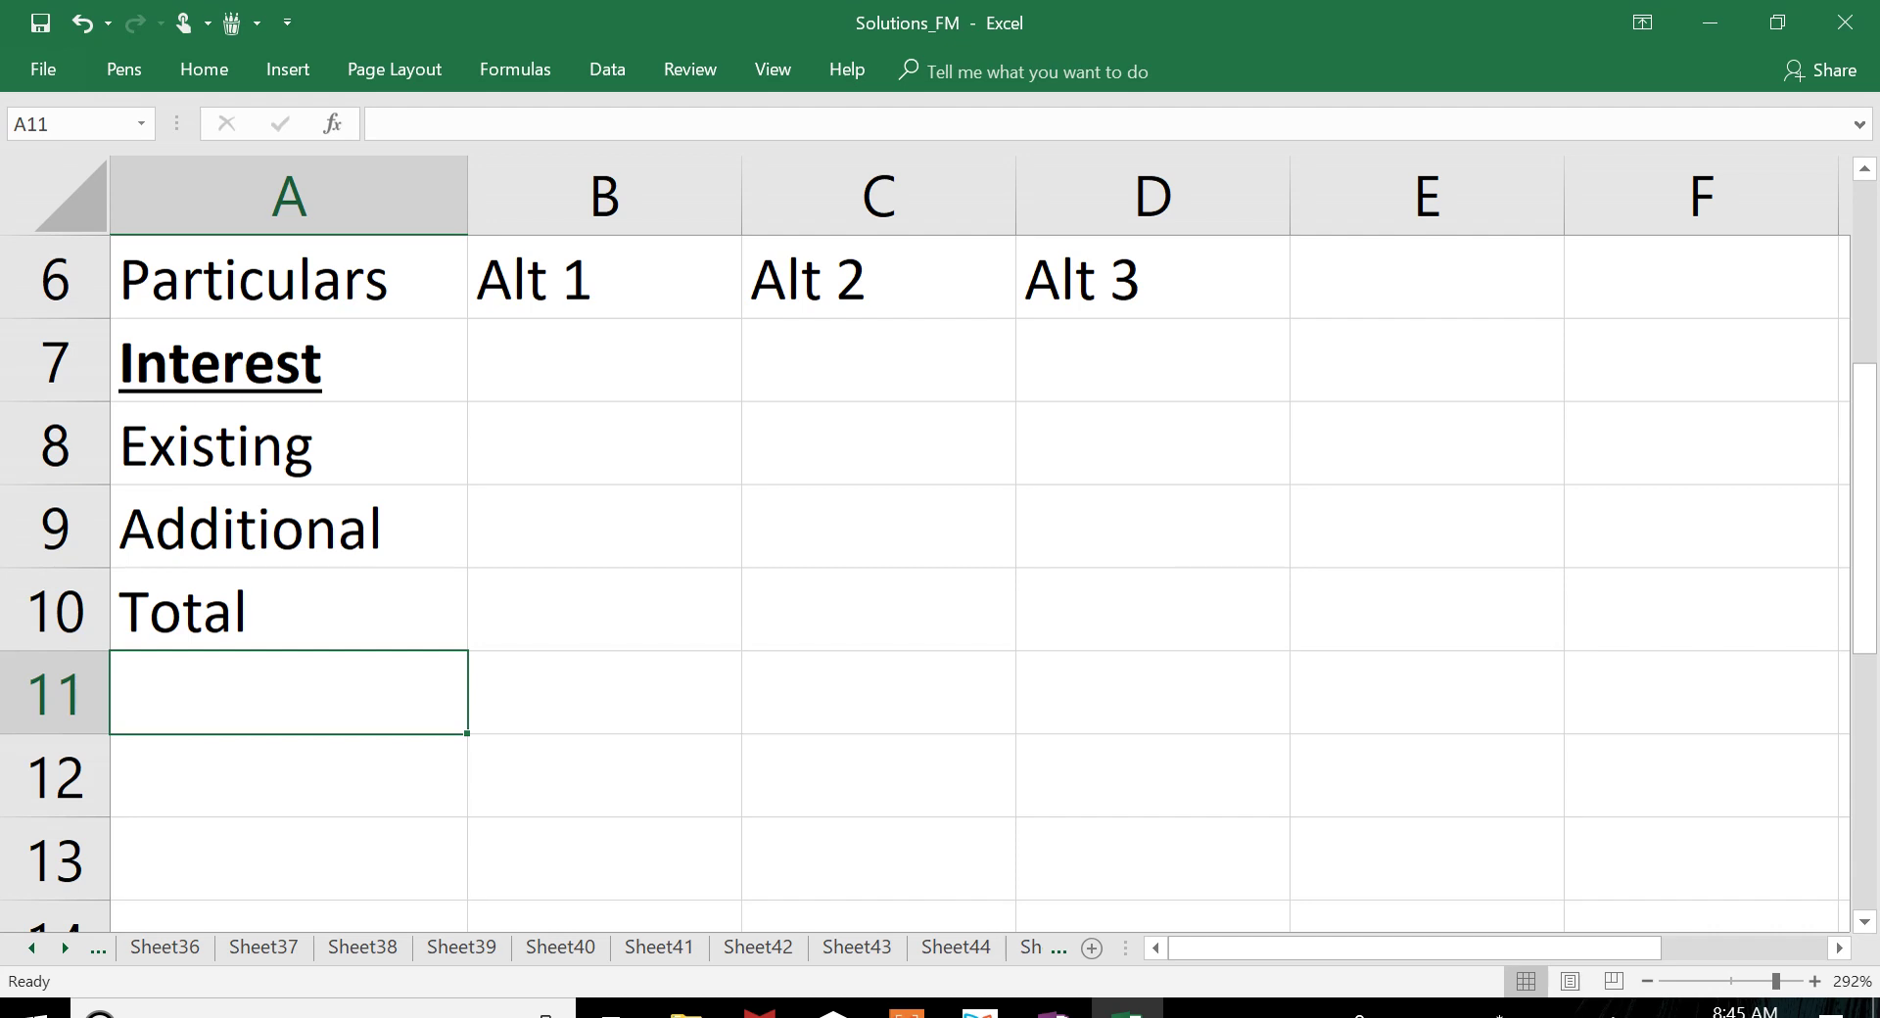
# Step: Enter 0 as the existing interest for all three alternatives in cells B8 to D8
pyautogui.press('Up')
pyautogui.press('Up')
pyautogui.press('Up')
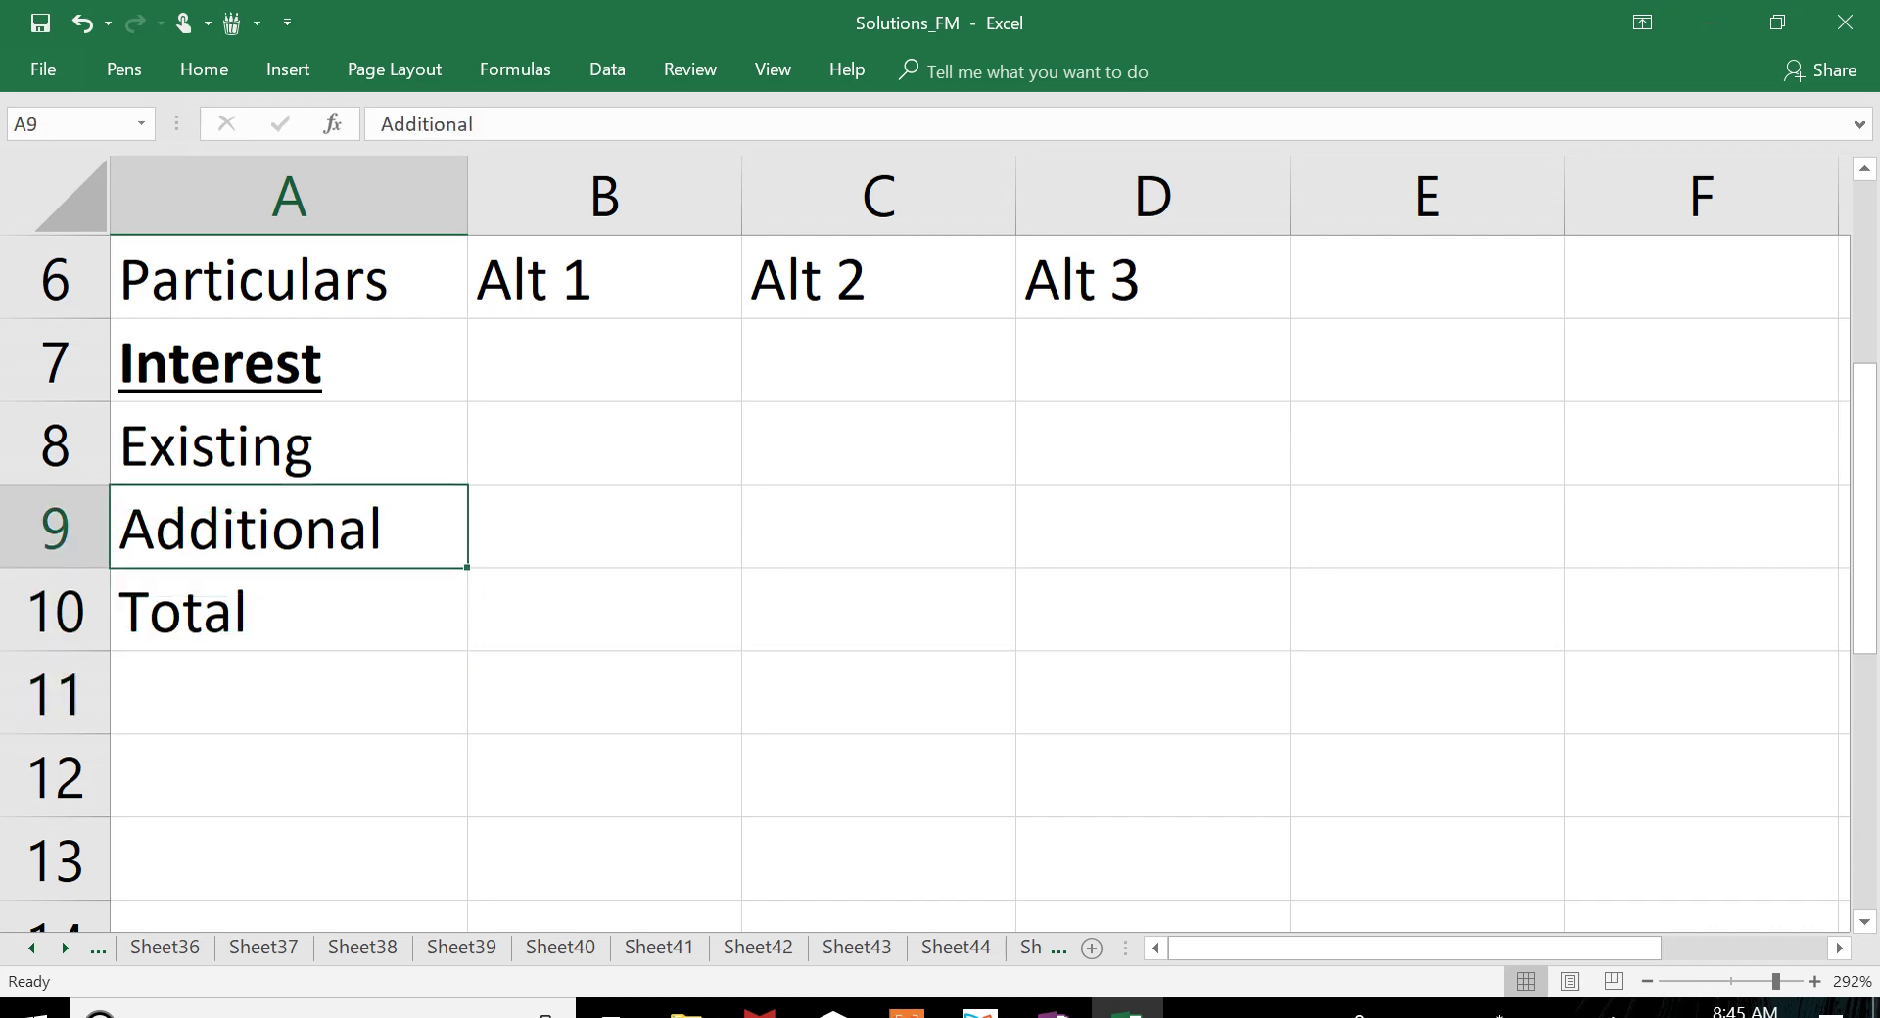
pyautogui.press('Right')
pyautogui.write('00')
pyautogui.press('Tab')
pyautogui.write('0')
pyautogui.press('Tab')
pyautogui.write('0')
# Step: Enter 25000 as the additional interest for Alt 1 in cell B9
pyautogui.click(878, 526)
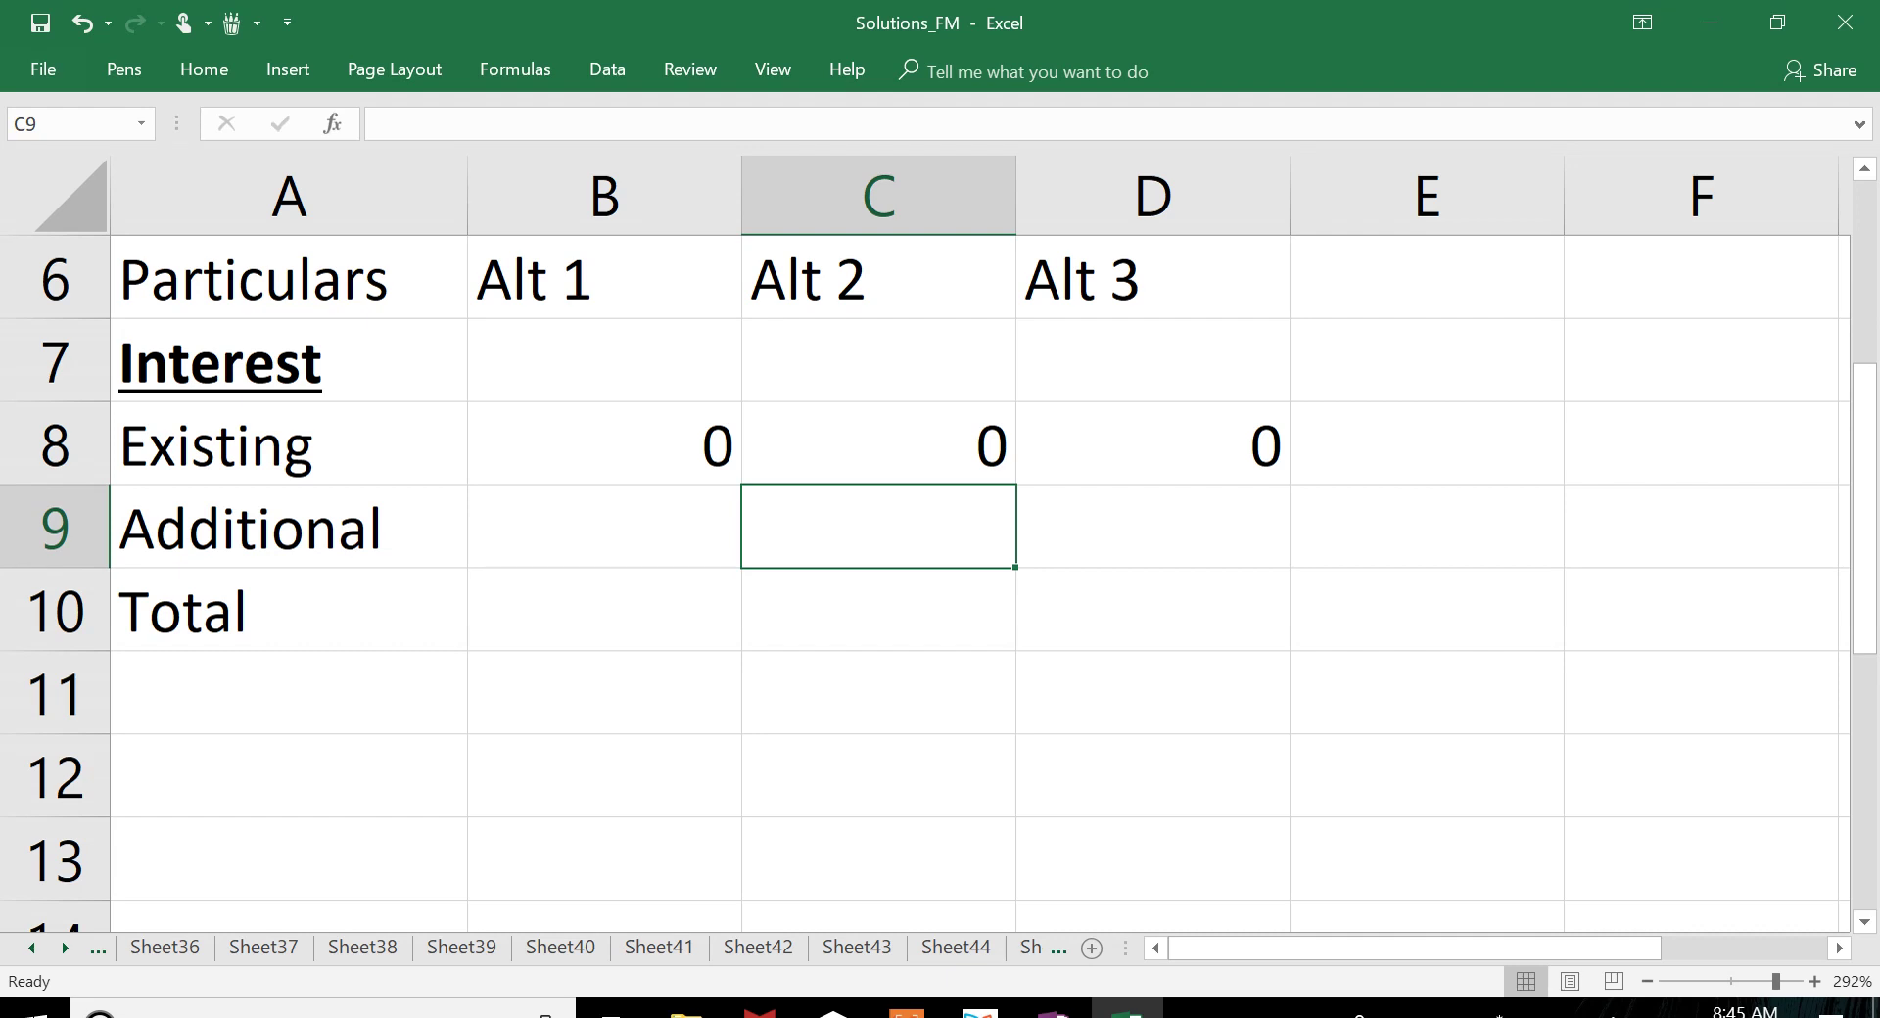
pyautogui.press('Left')
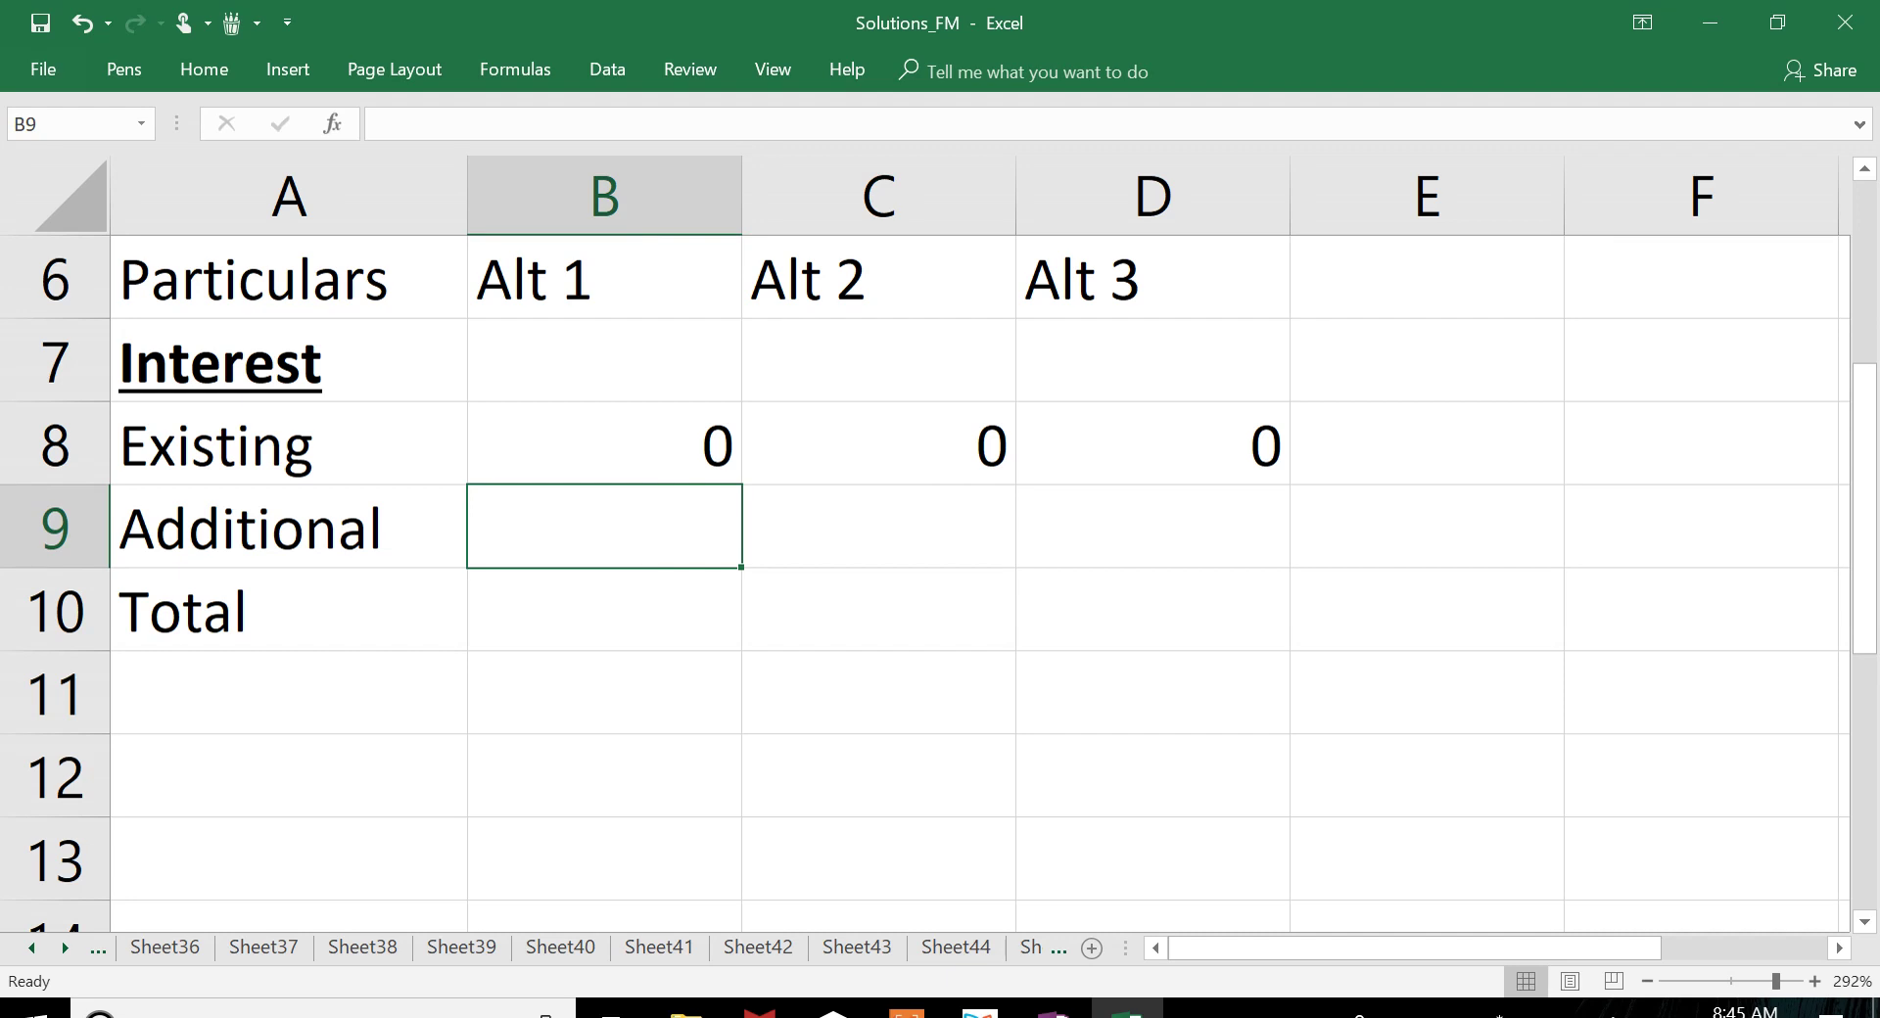
pyautogui.write('25')
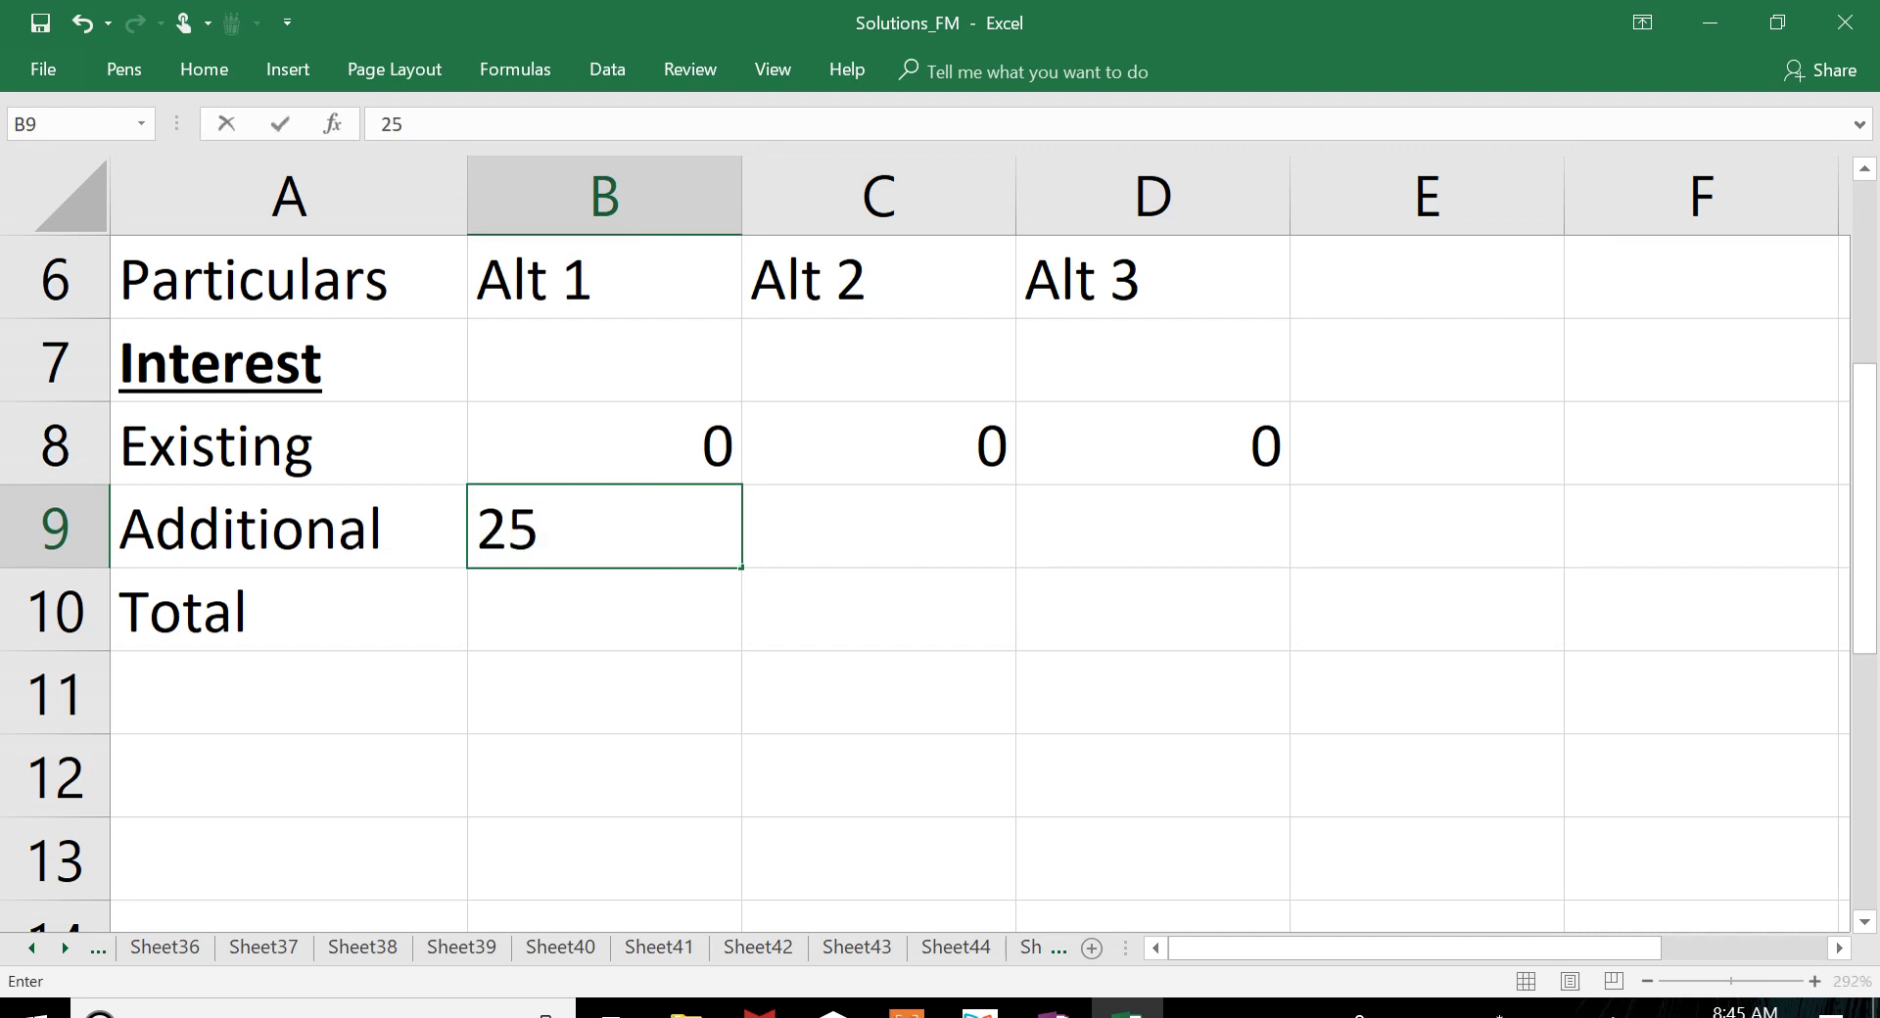
pyautogui.write('000')
pyautogui.press('Return')
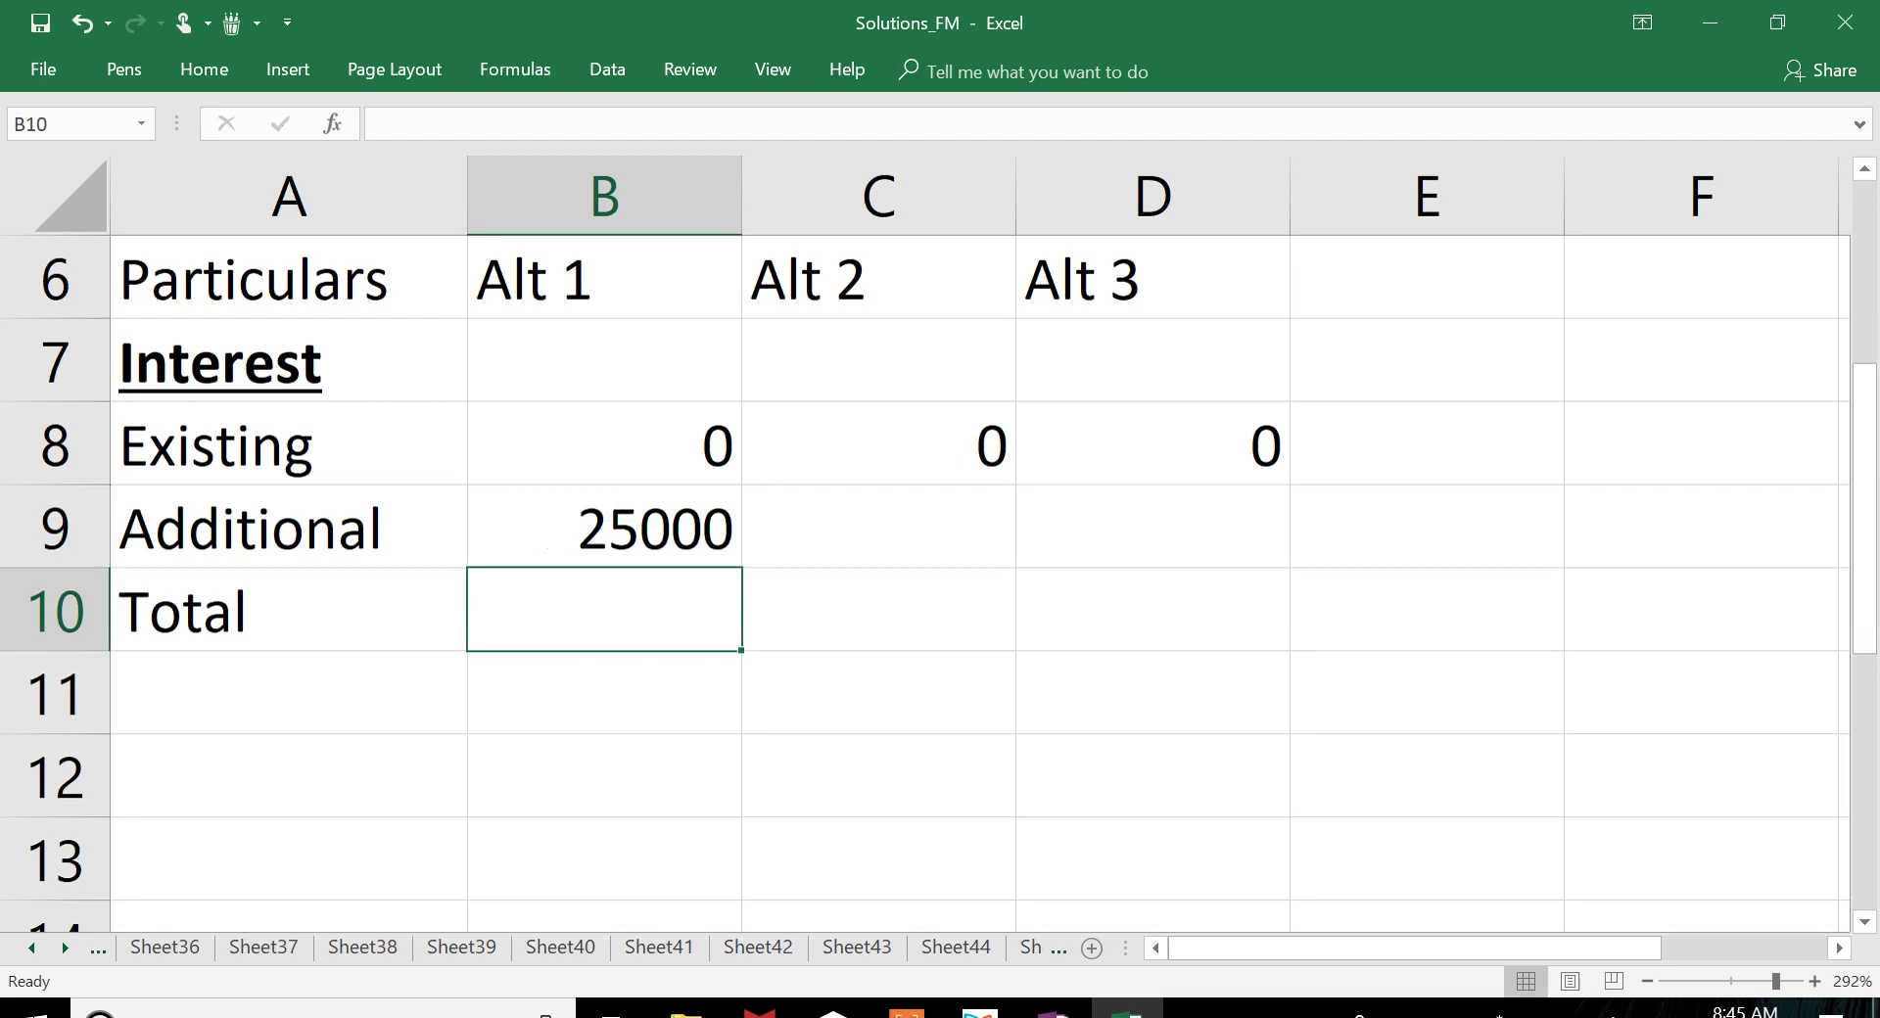
# Step: Switch to the problem statement in Xodo and review the debt amounts and borrowing rates of the Optimum mix question
pyautogui.click(878, 609)
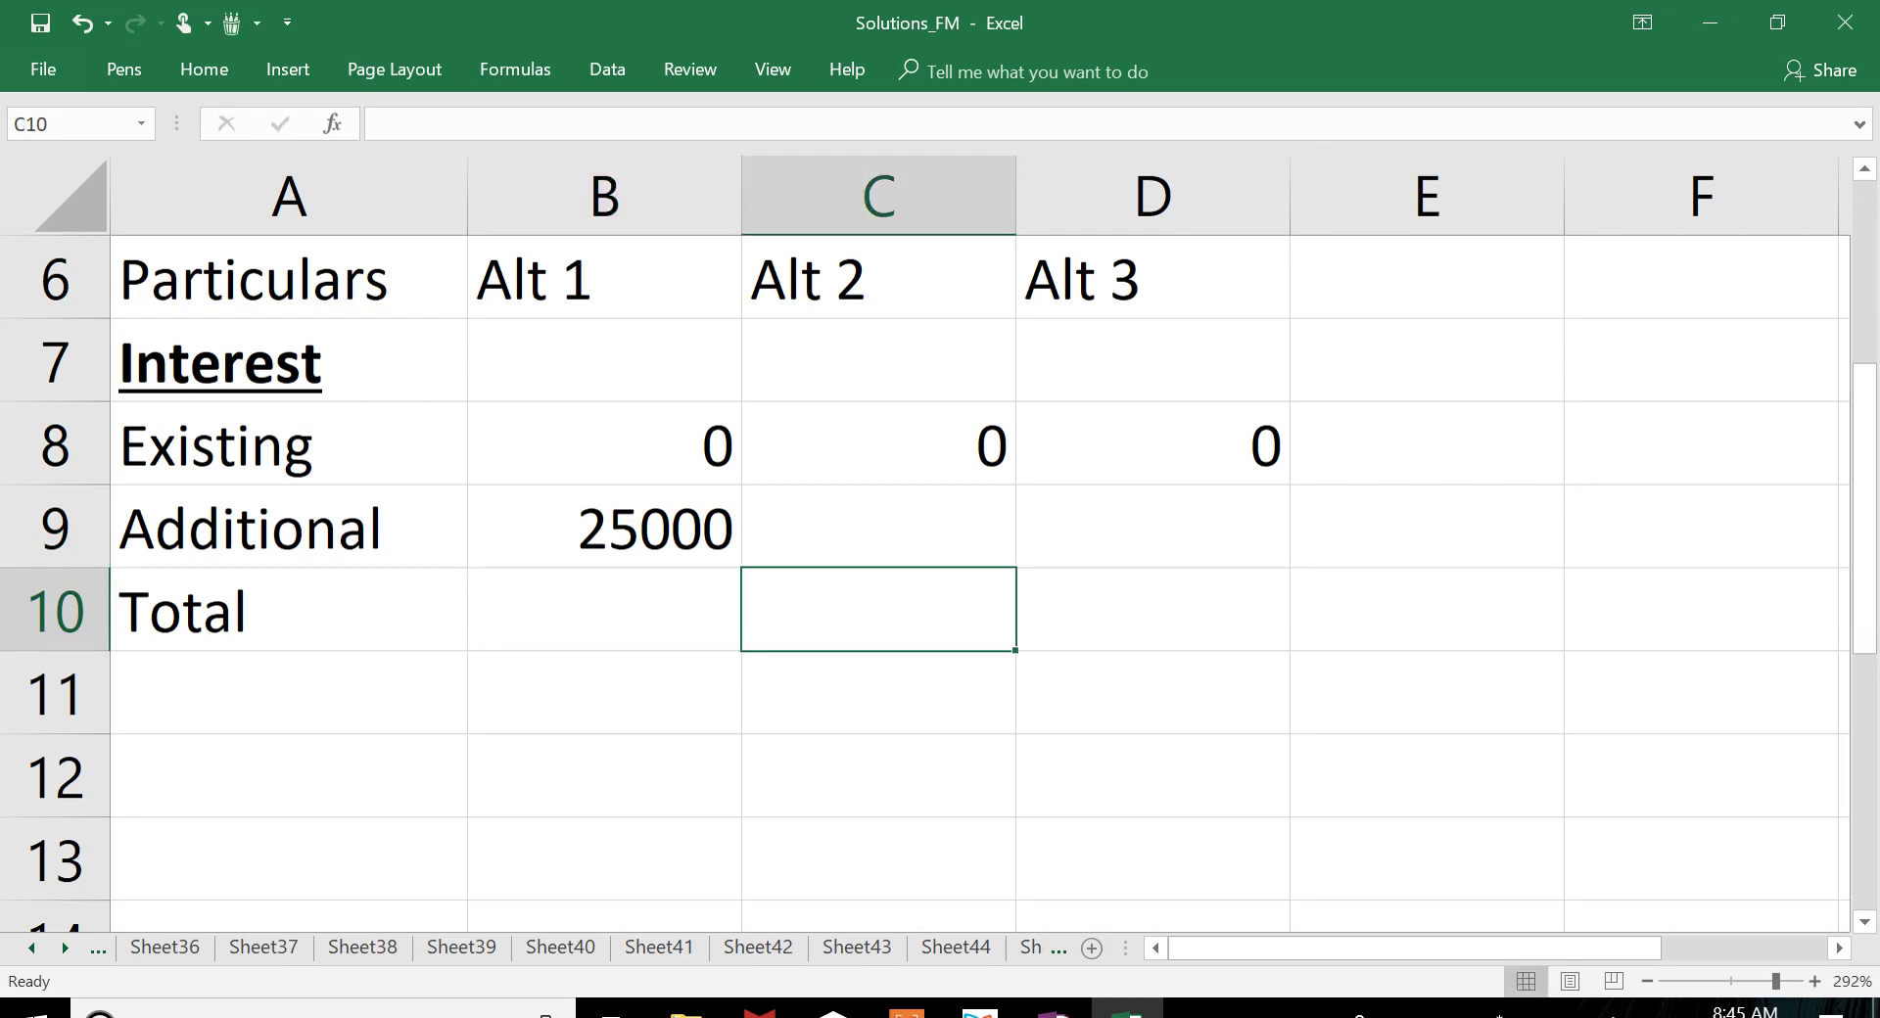
pyautogui.hotkey('alt', 'Tab')
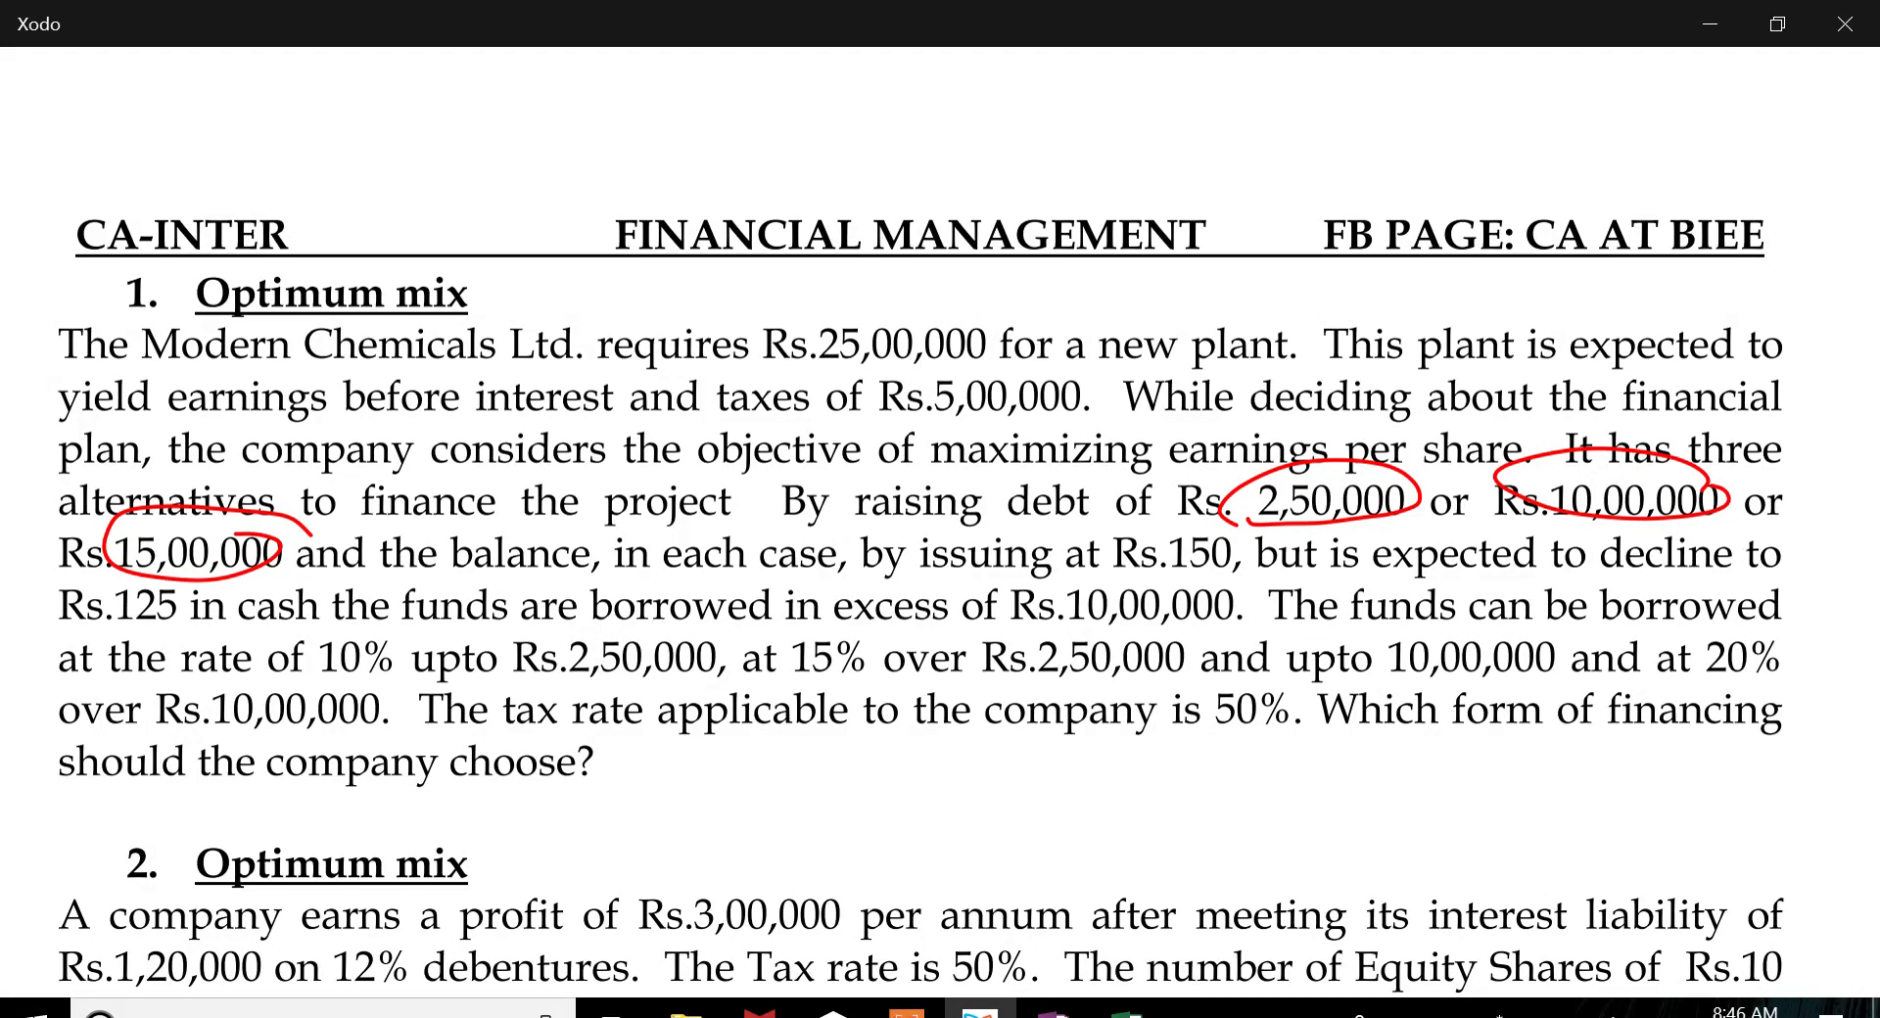
pyautogui.hotkey('alt', 'Tab')
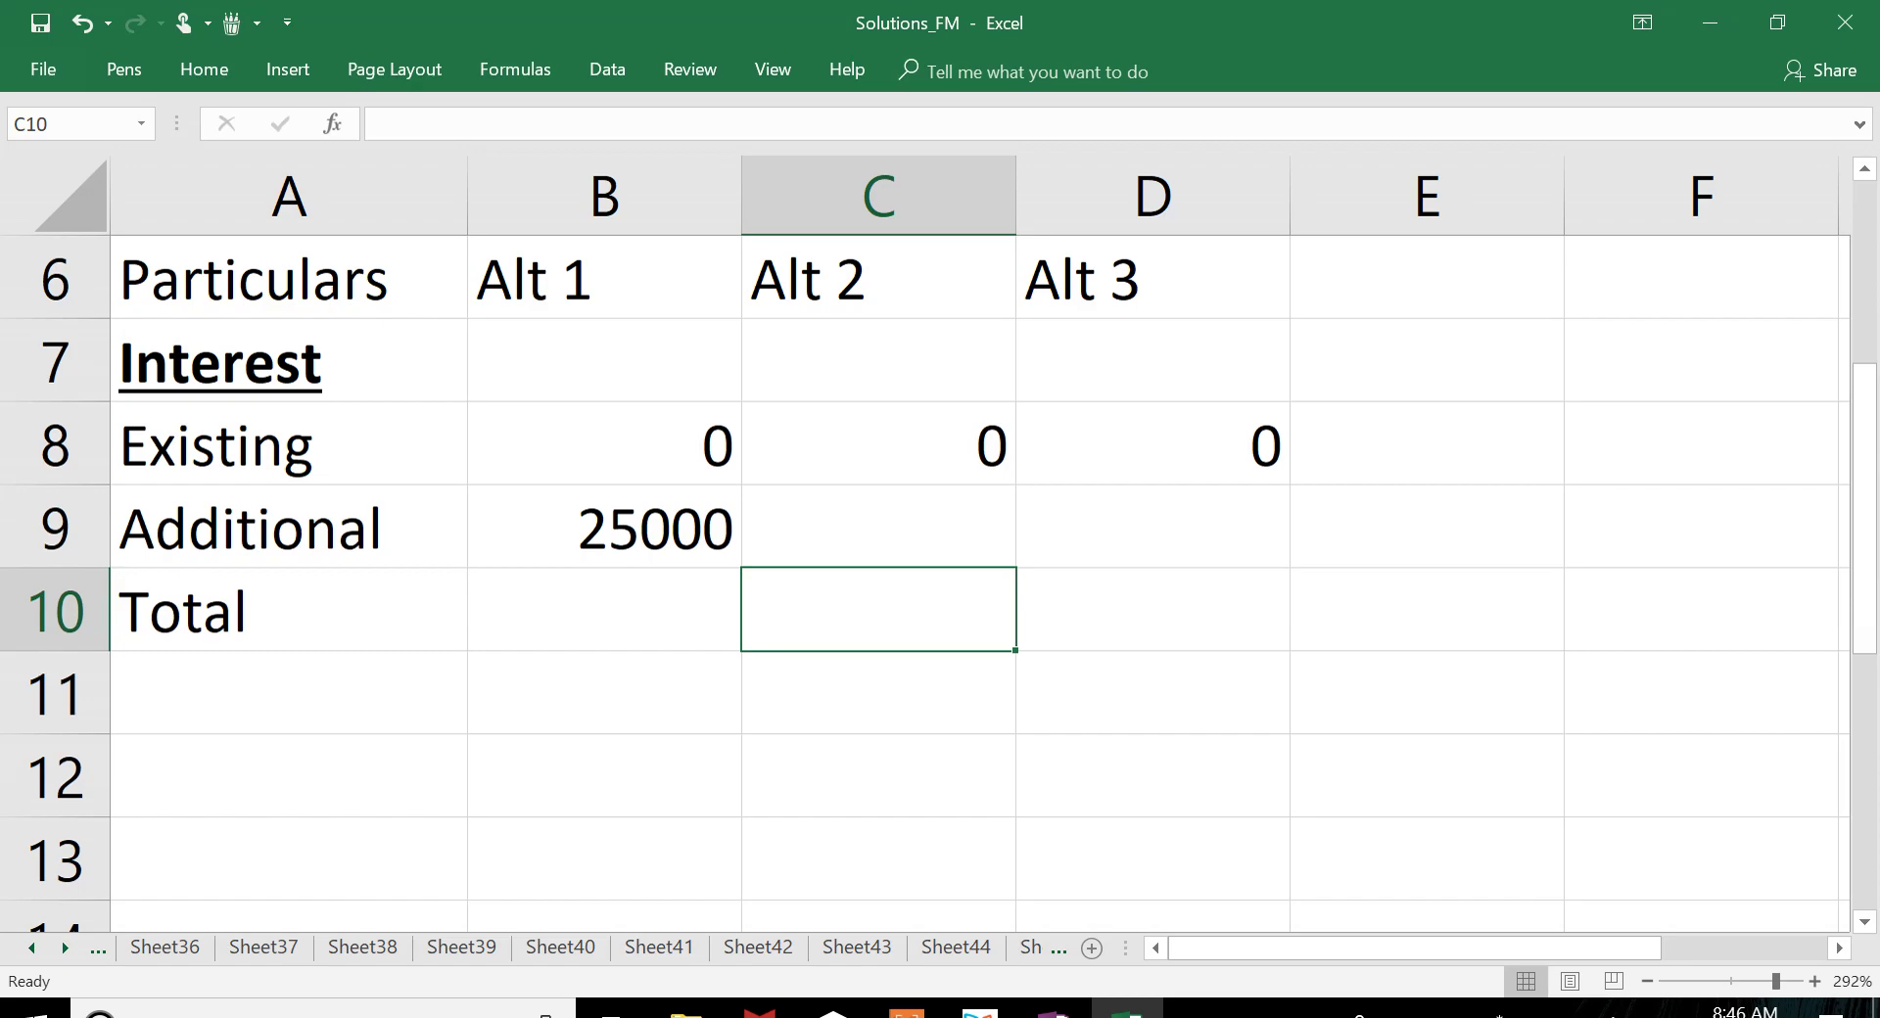
pyautogui.hotkey('alt', 'Tab')
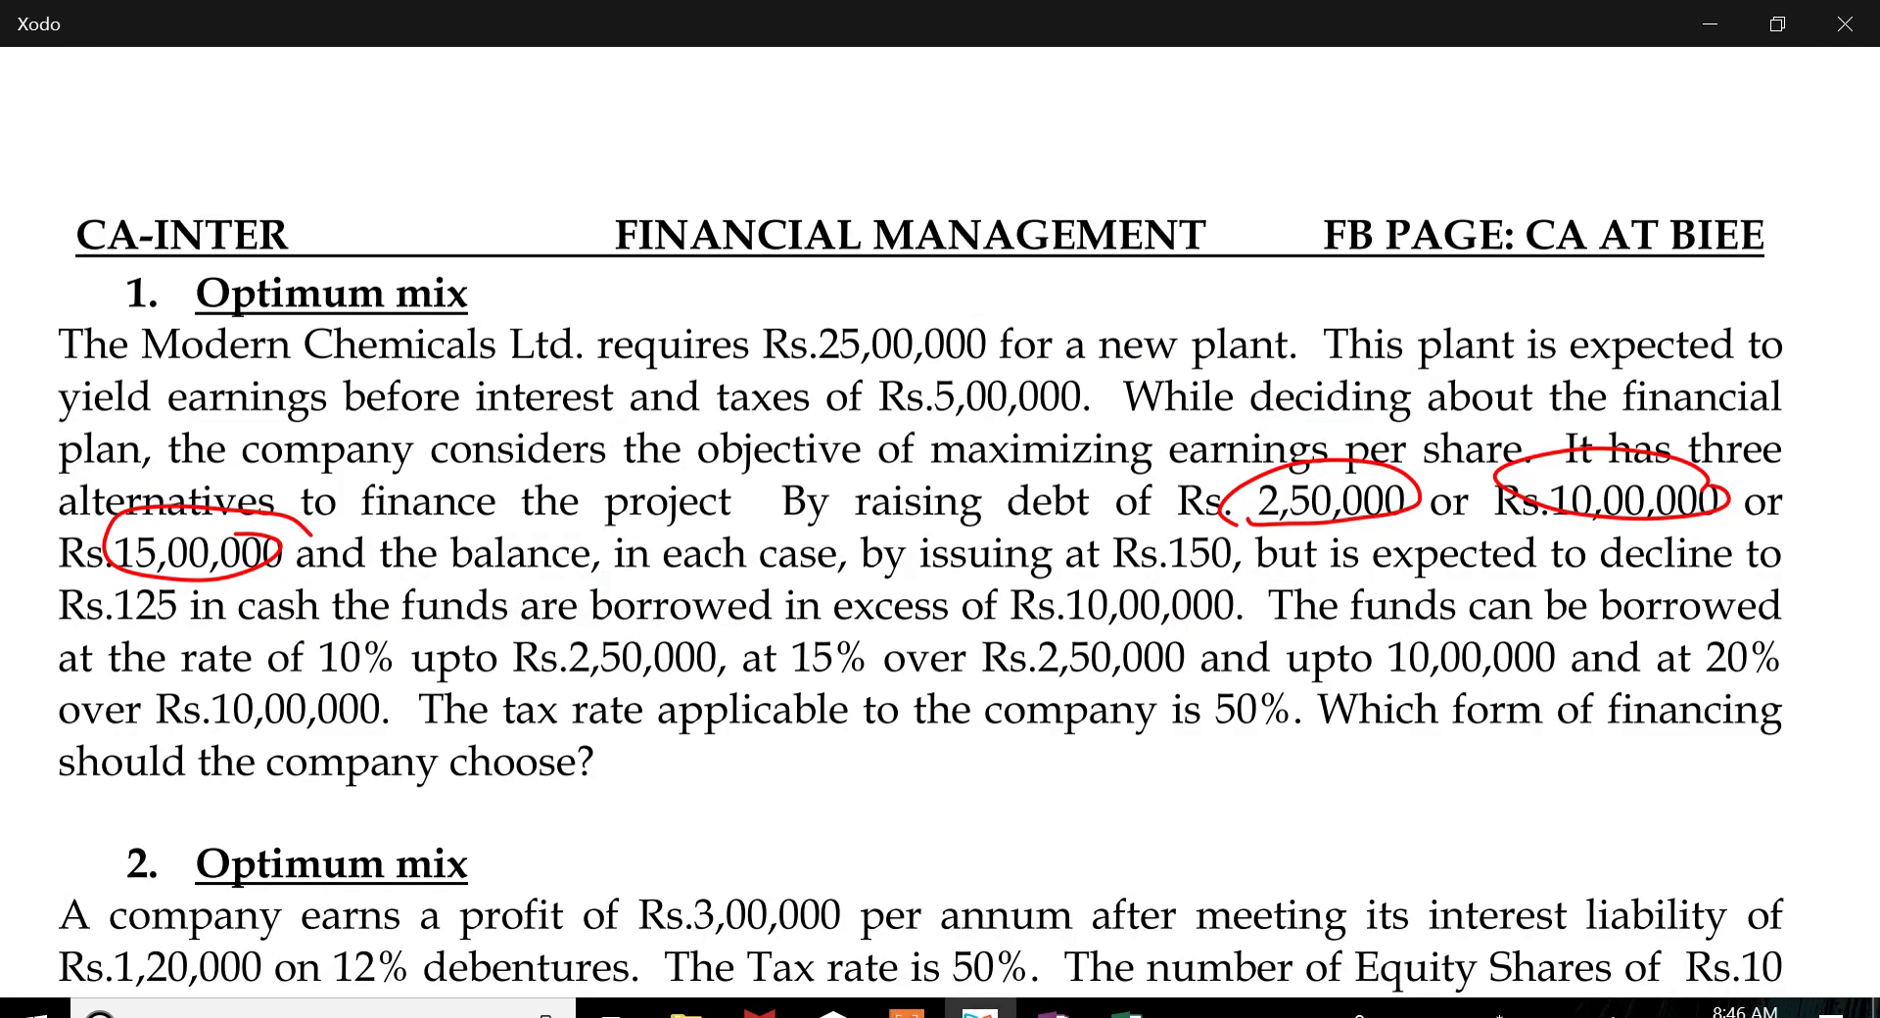
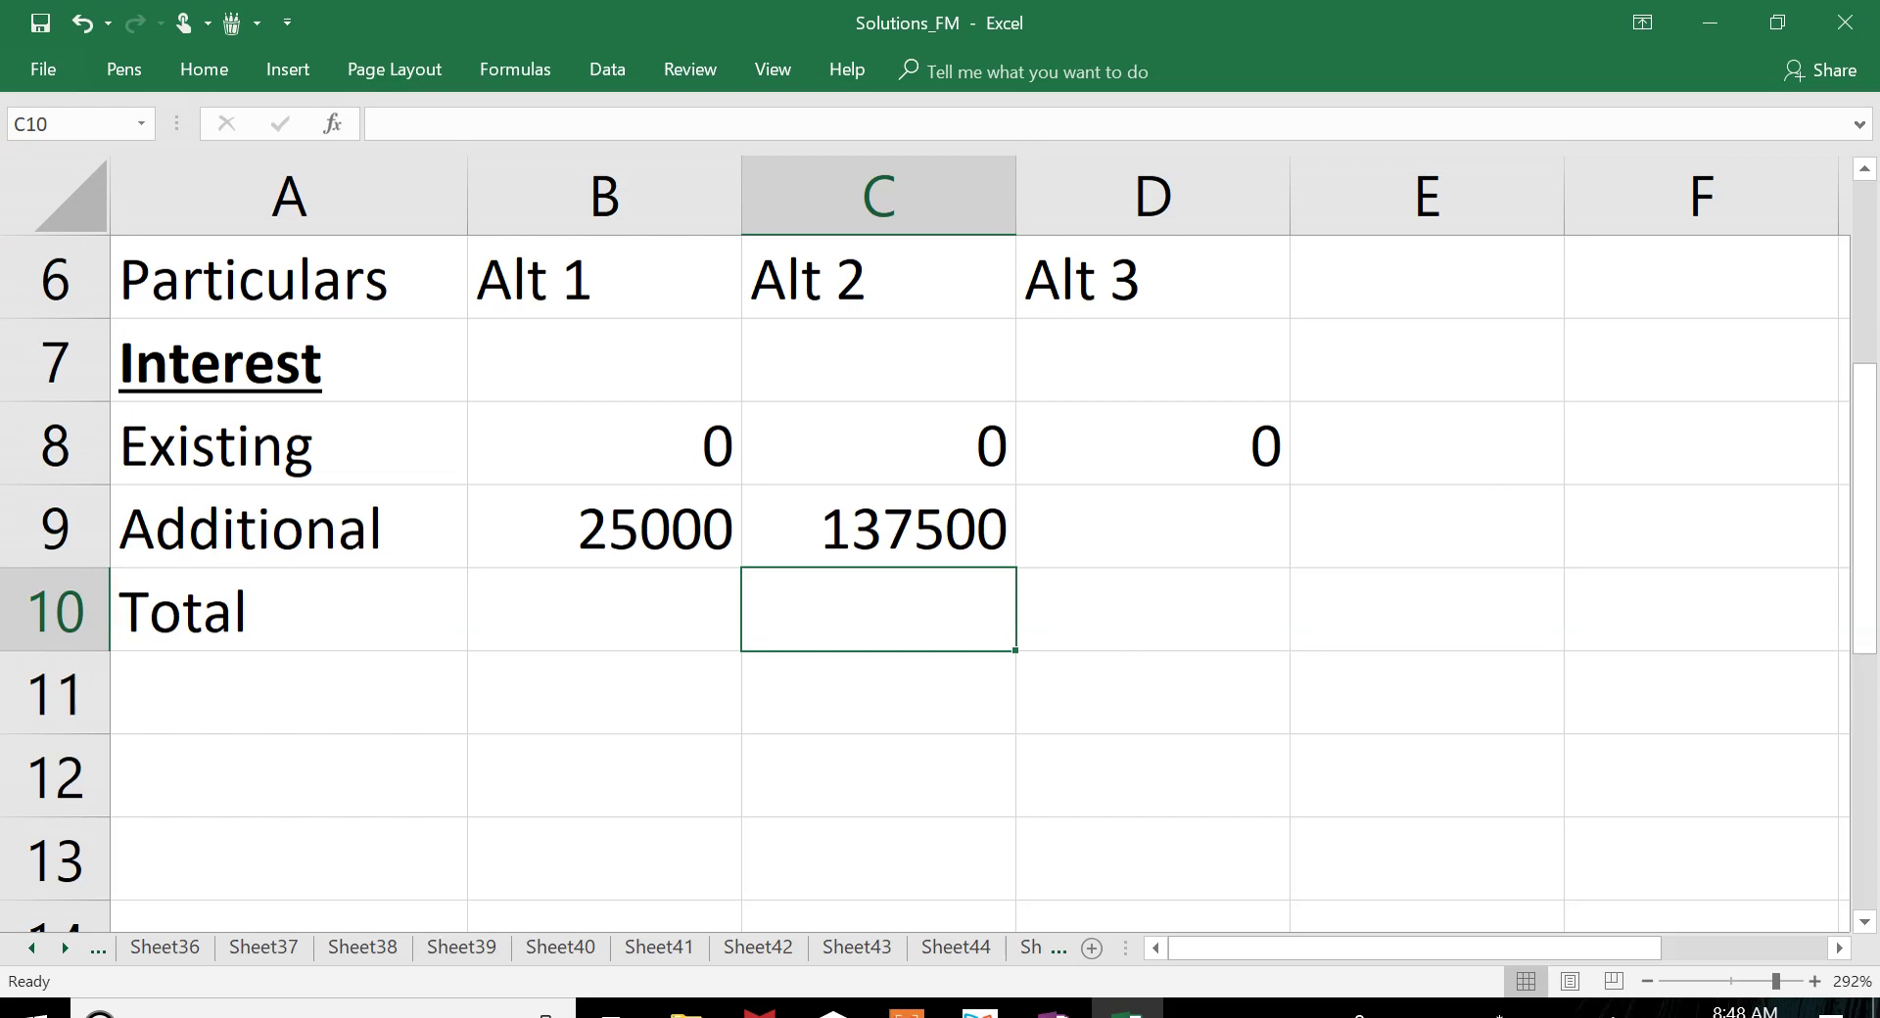
# Step: Calculate the additional interest for Alt 3 in cell D9 with the formula =C9+500000*20%
pyautogui.press('Up')
pyautogui.press('Right')
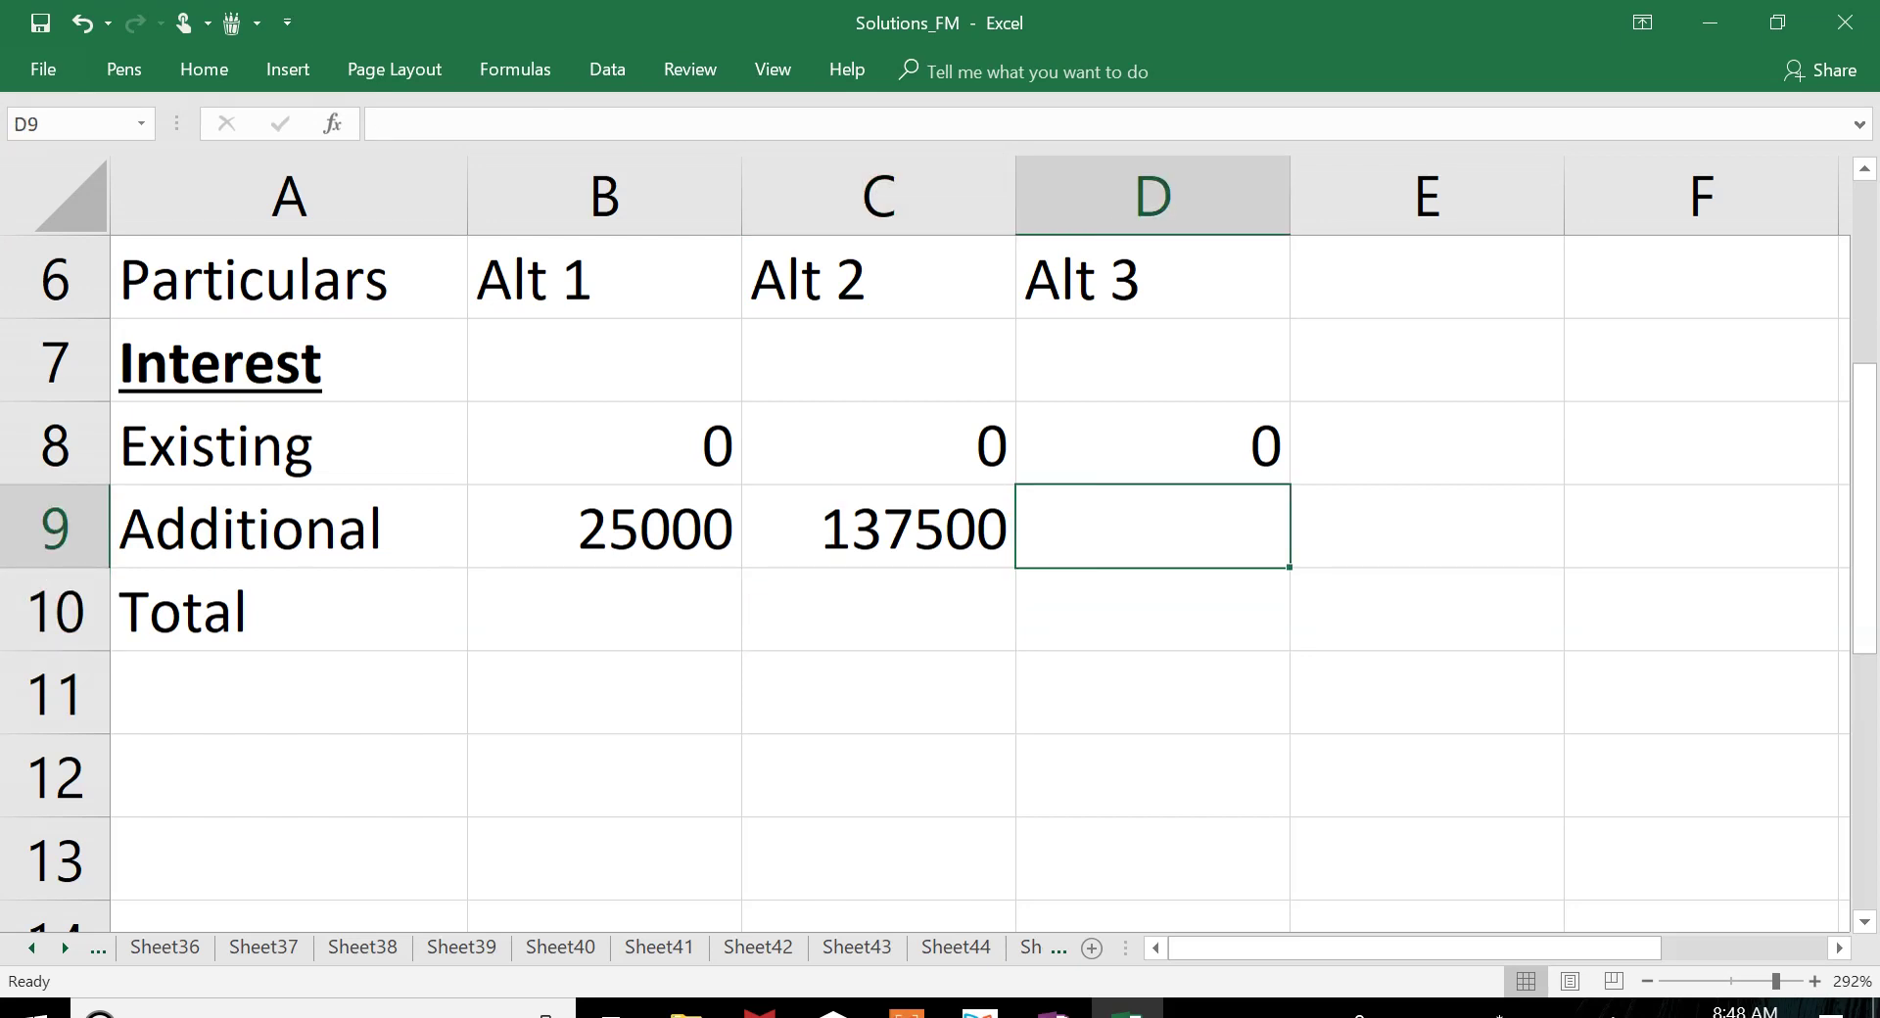
pyautogui.write('=')
pyautogui.press('Left')
pyautogui.write('+')
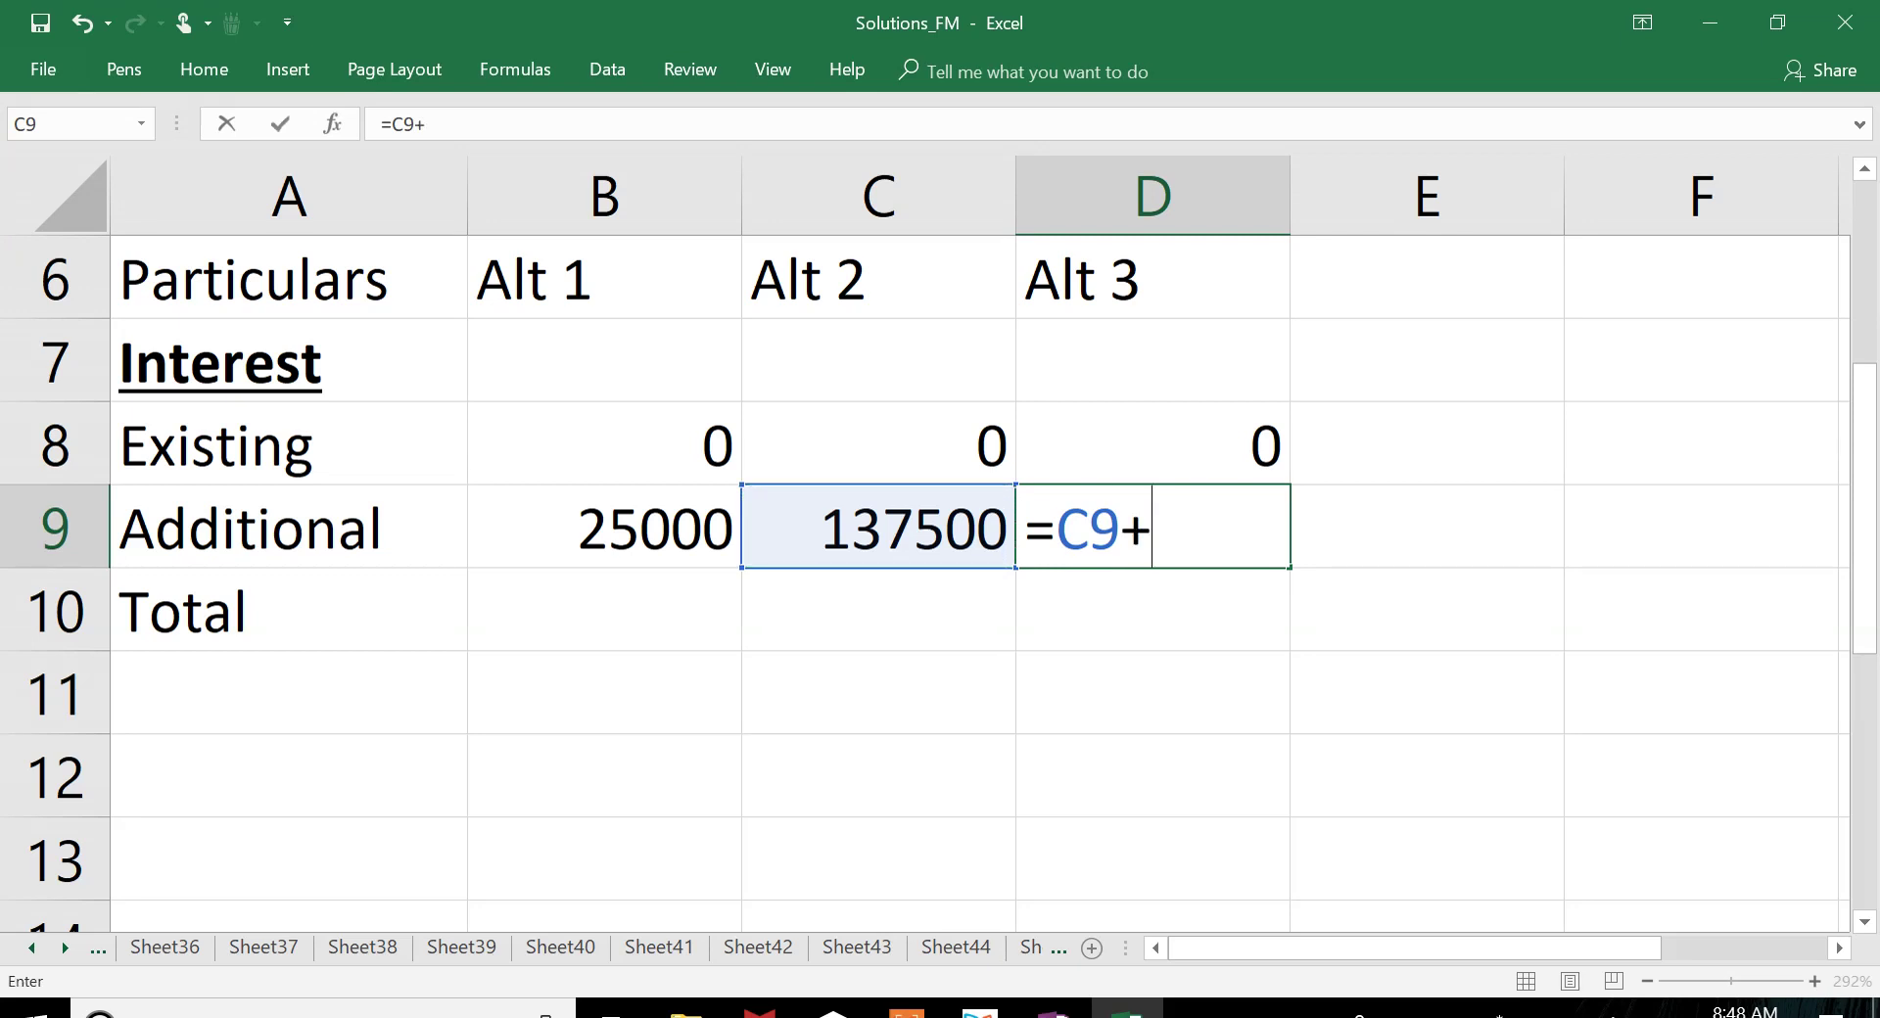
pyautogui.write('500000*20%')
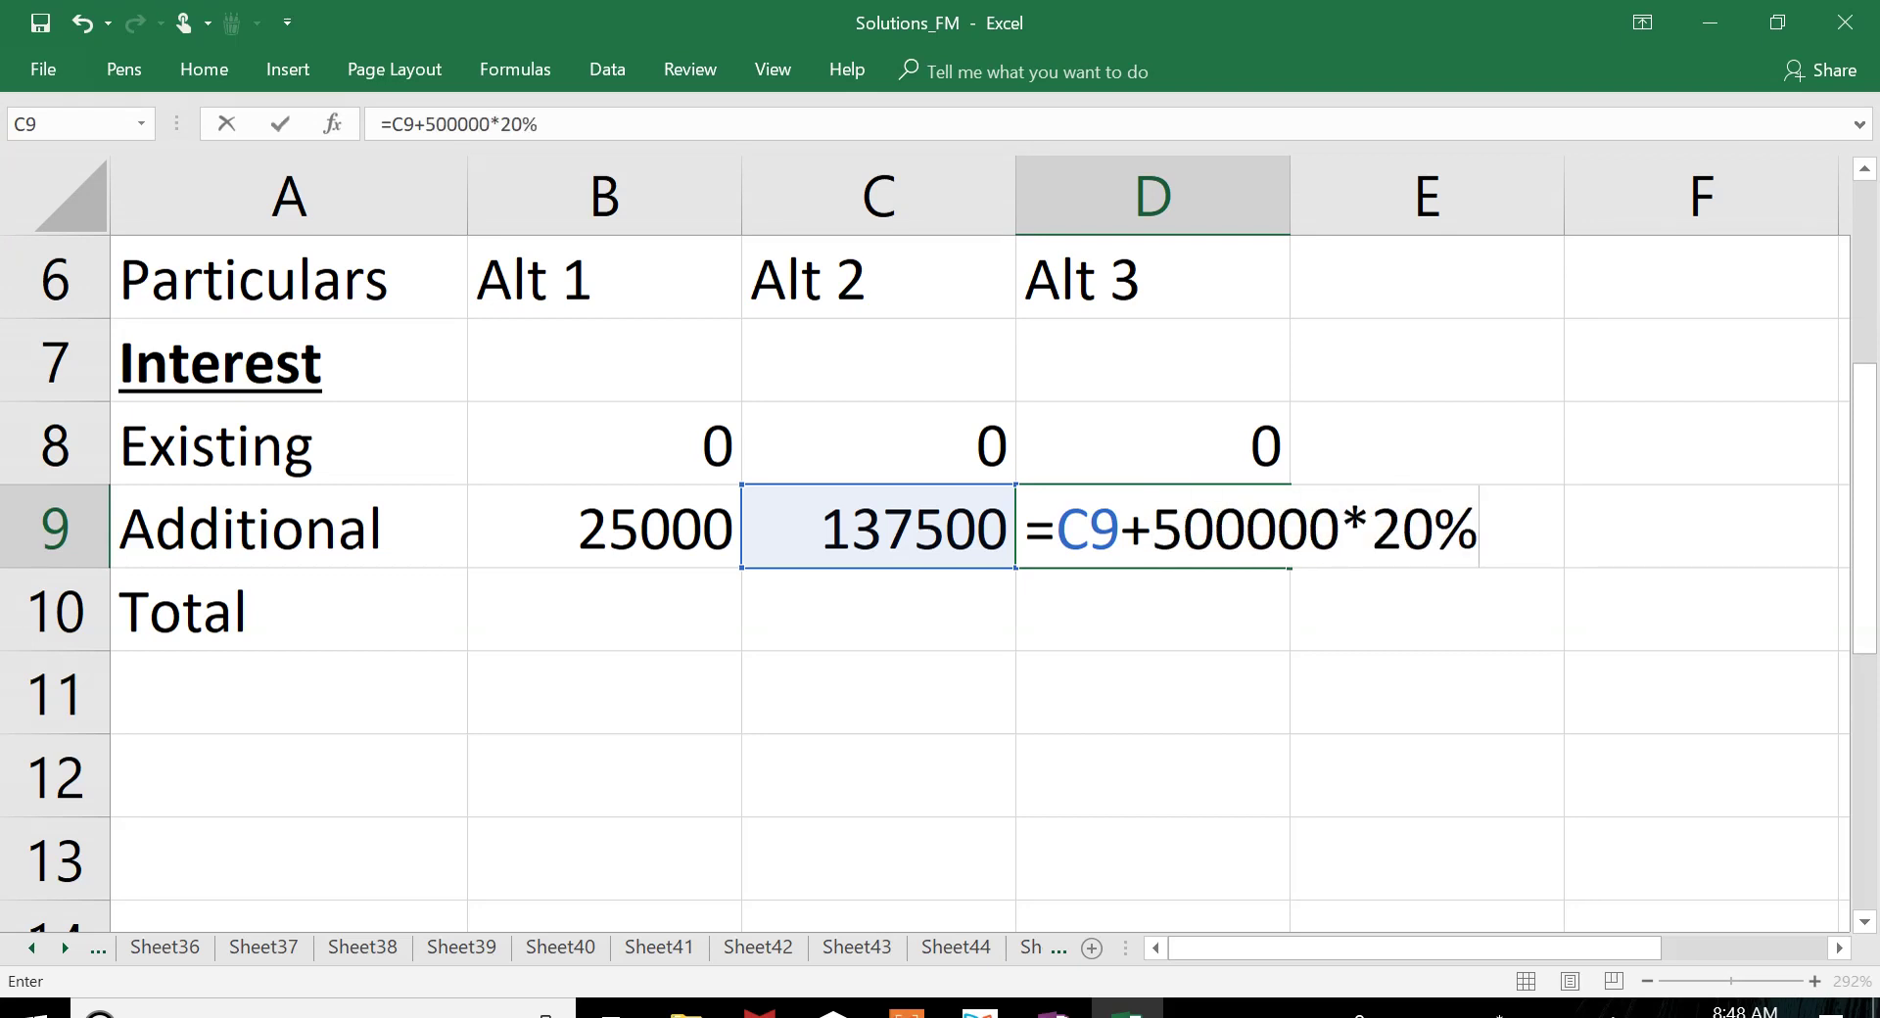
pyautogui.press('Return')
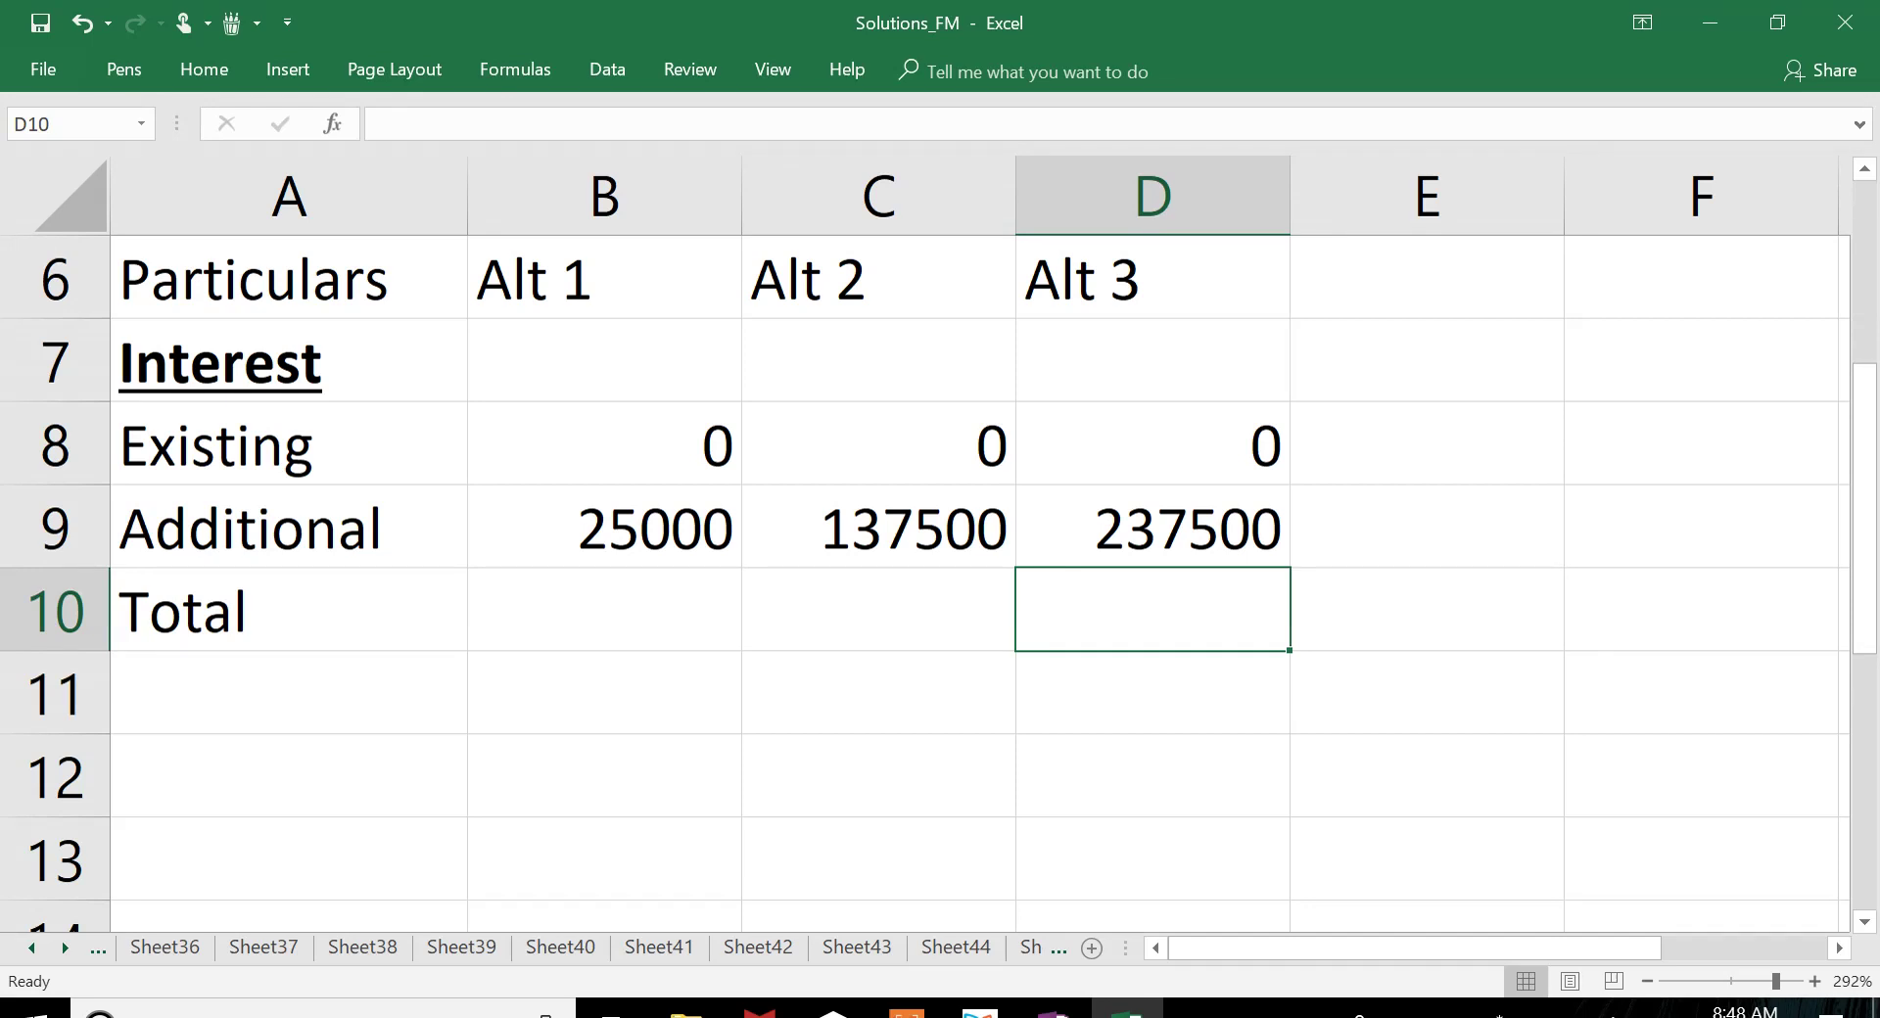
# Step: Total the interest in cell B10 with =B8+B9 and fill the formula across to D10
pyautogui.press('Left')
pyautogui.press('Left')
pyautogui.write('=')
pyautogui.press('Up')
pyautogui.press('Up')
pyautogui.write('+')
pyautogui.press('Up')
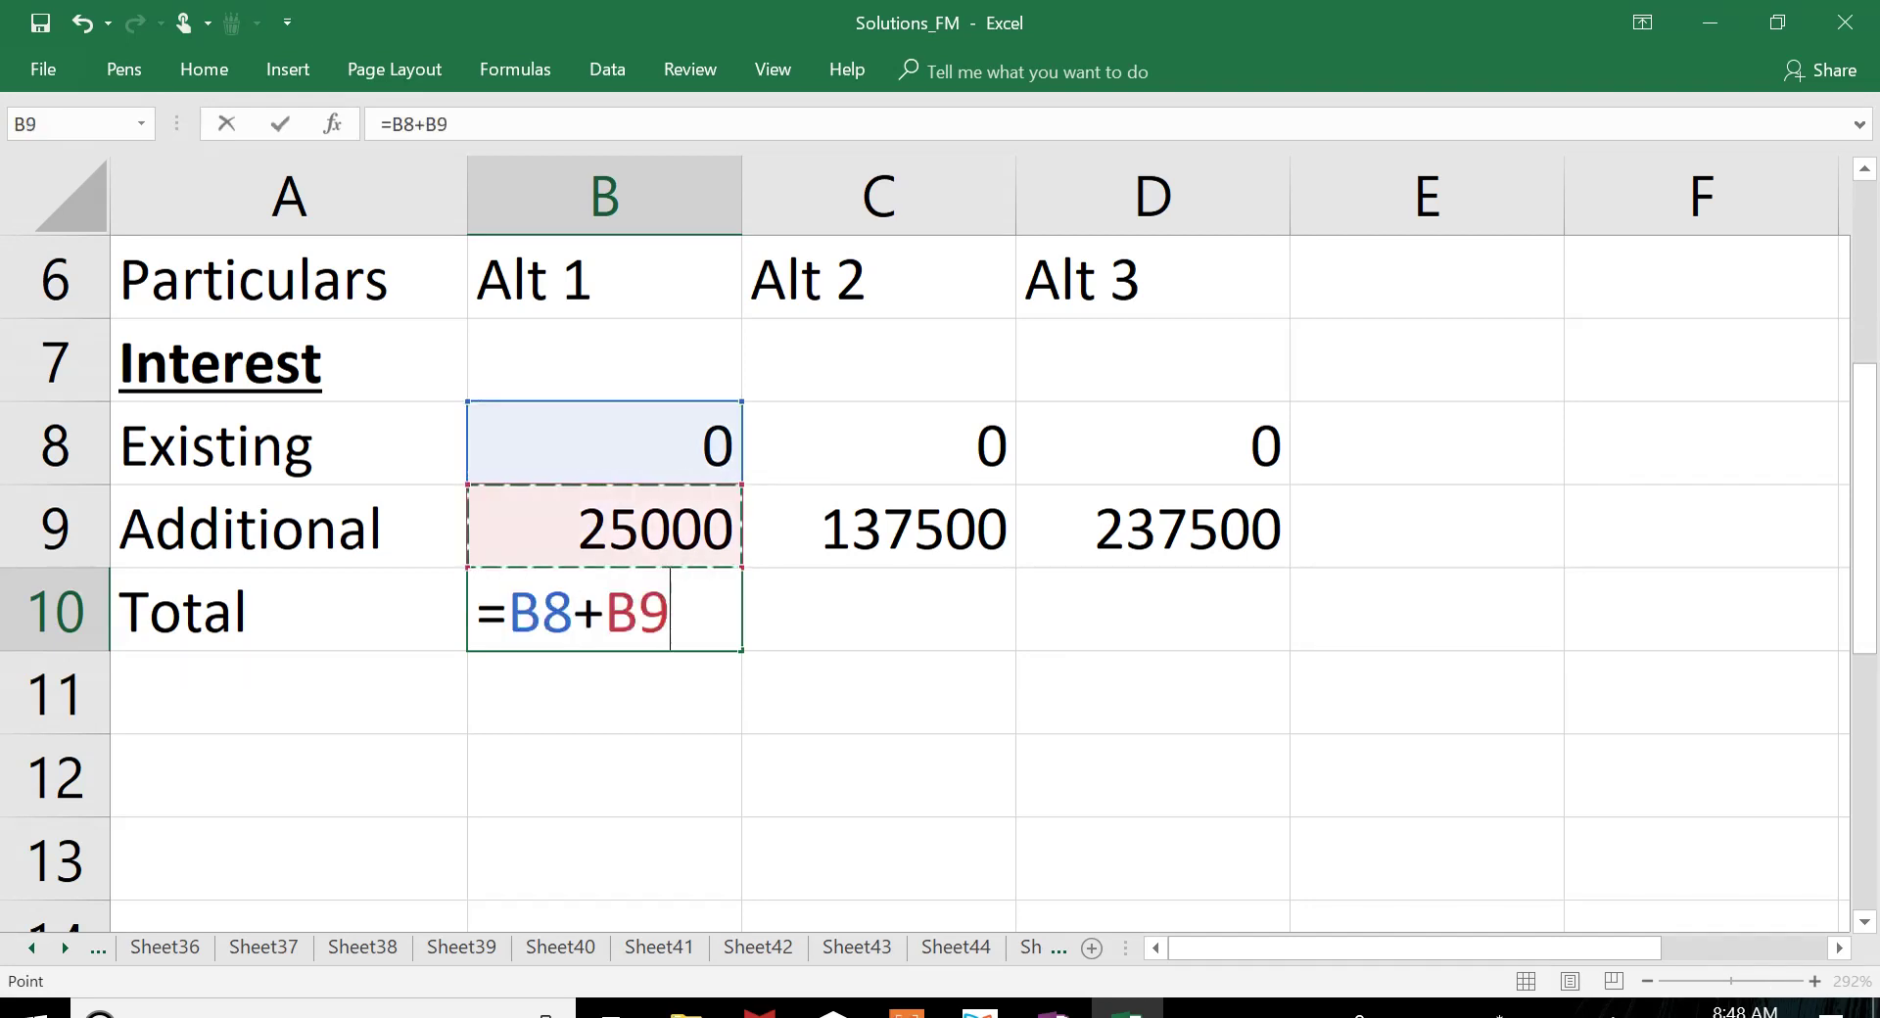
pyautogui.hotkey('ctrl', 'Return')
pyautogui.hotkey('shift', 'Right')
pyautogui.hotkey('shift', 'Right')
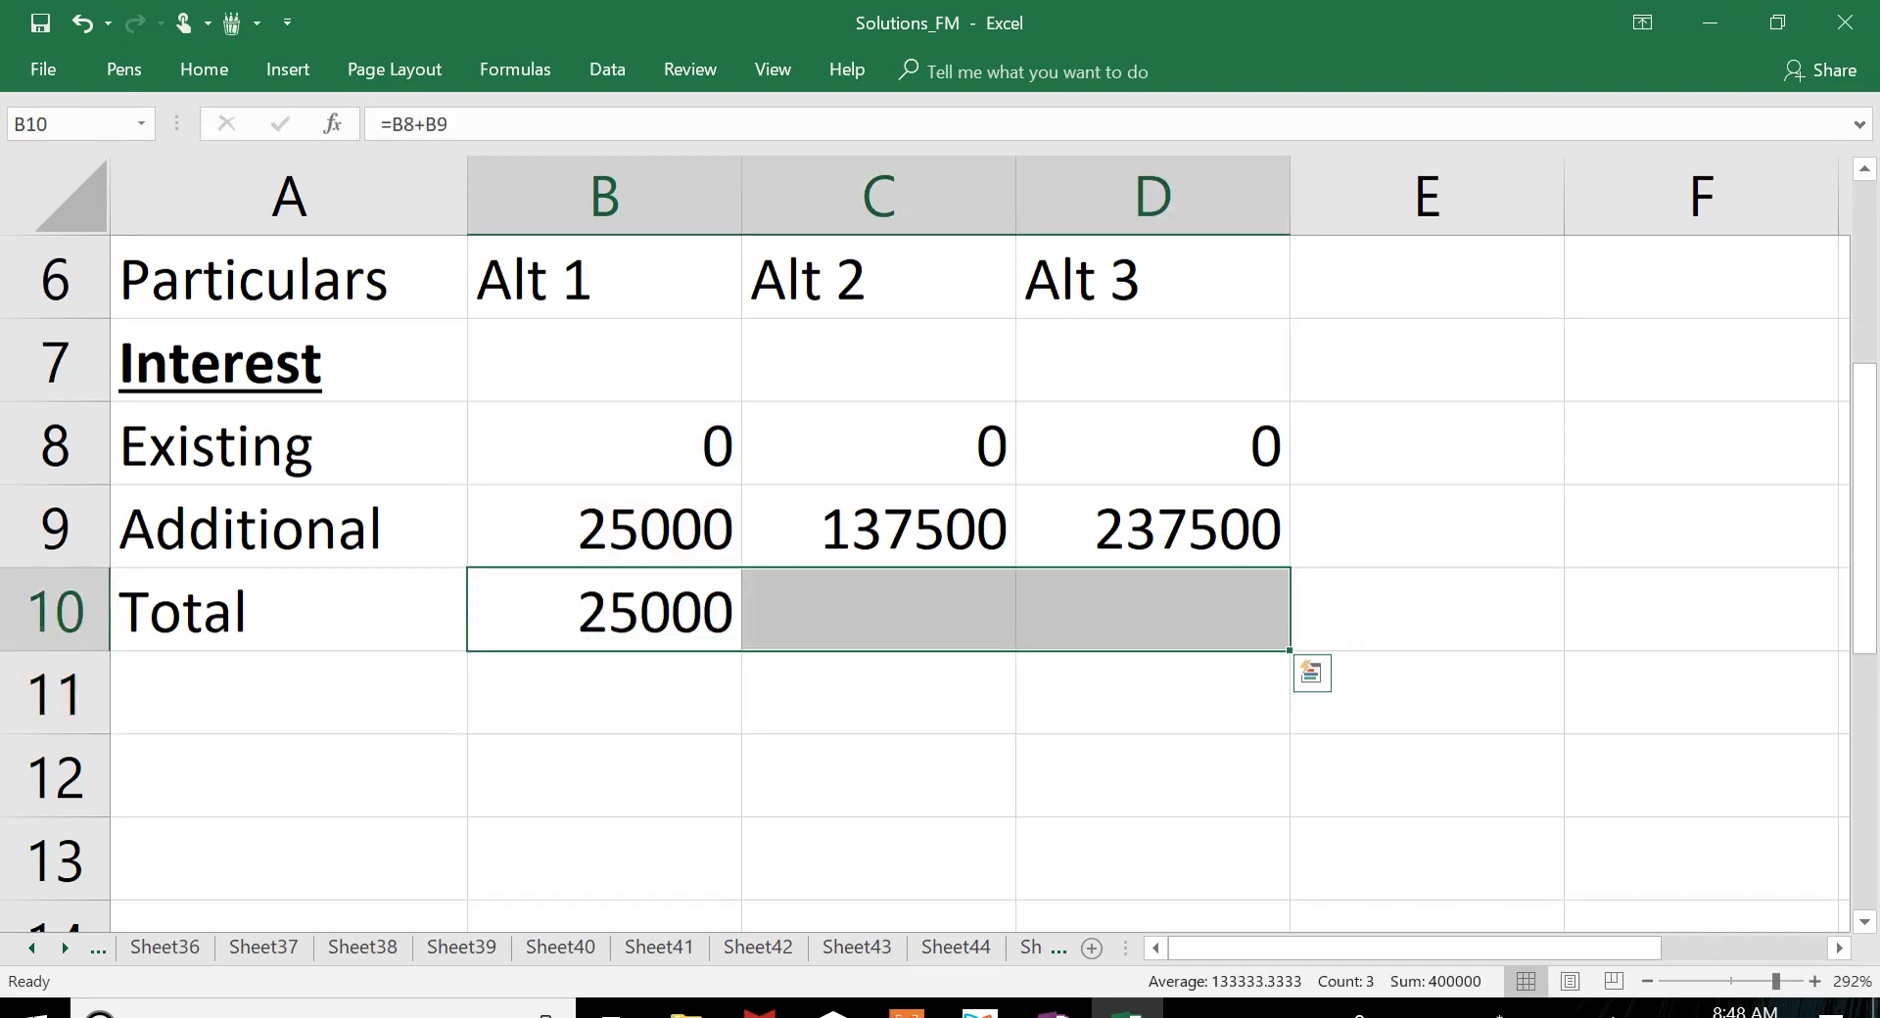
pyautogui.hotkey('ctrl', 'r')
# Step: Enter the section heading "Pref dividend" in cell A11 below the interest total
pyautogui.click(288, 692)
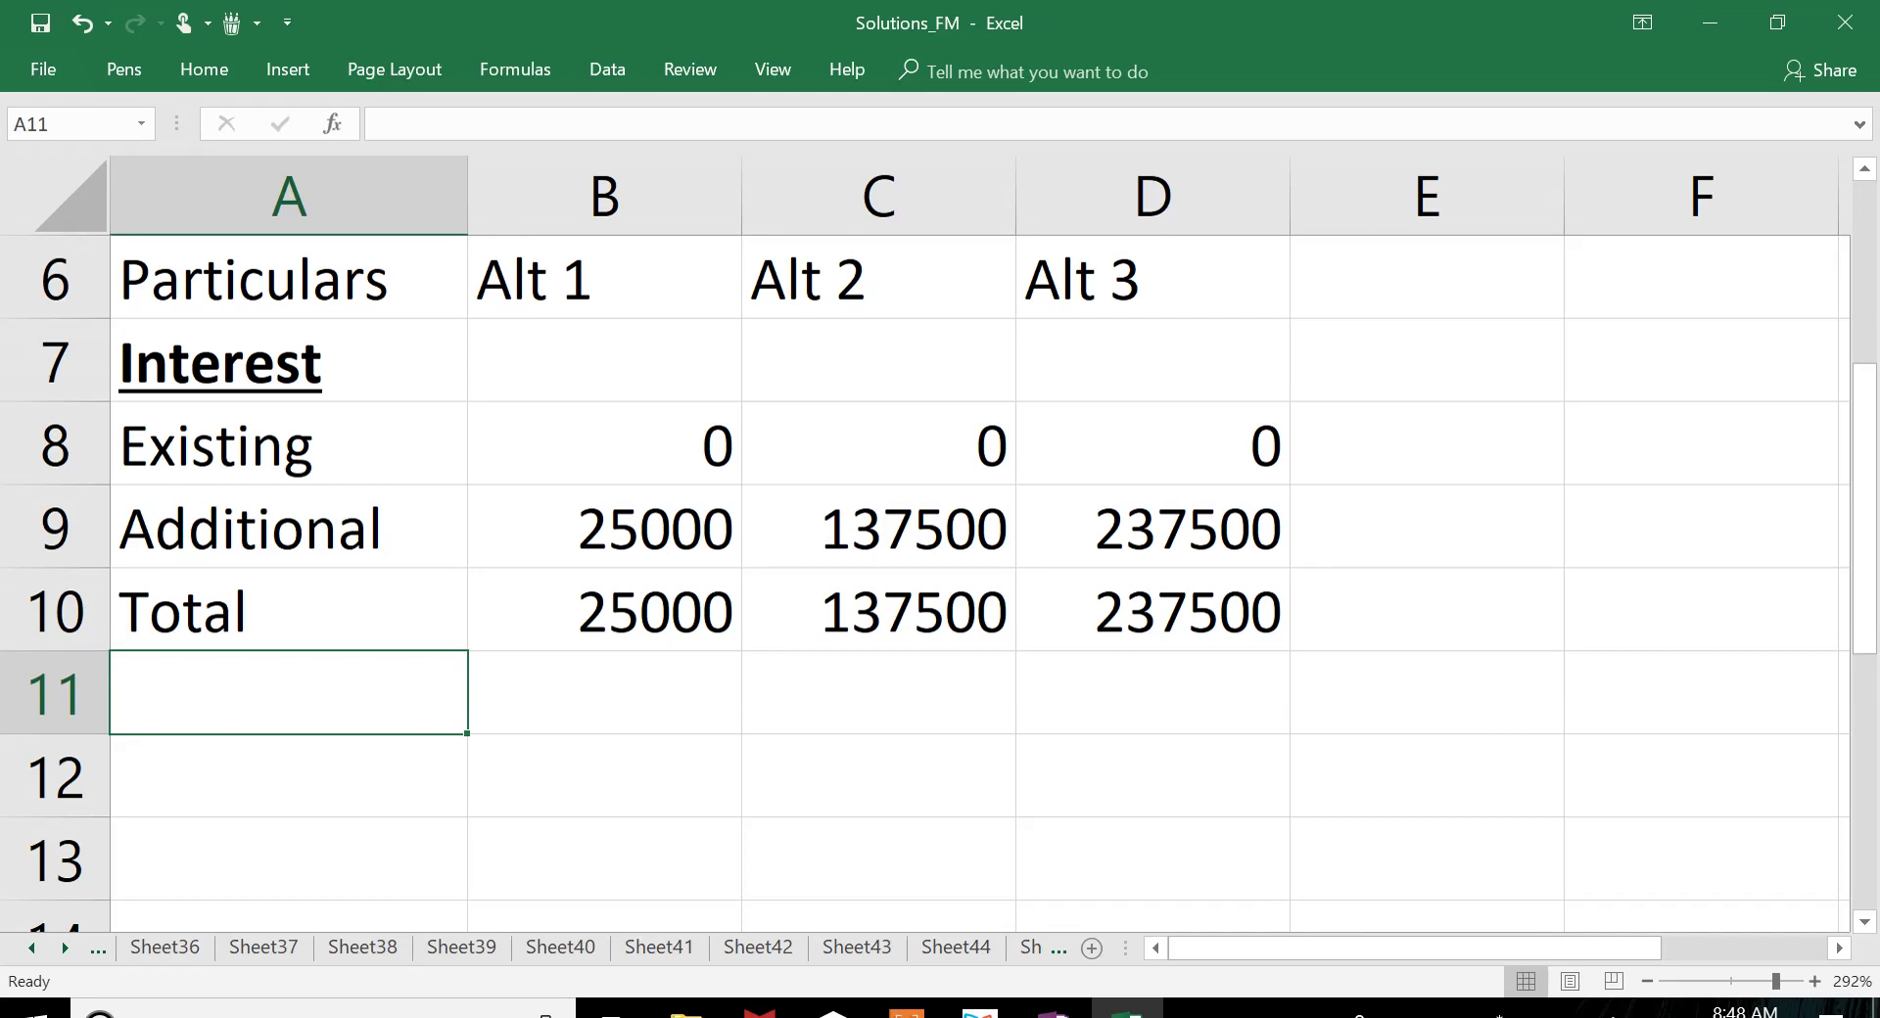
pyautogui.write('Prefe')
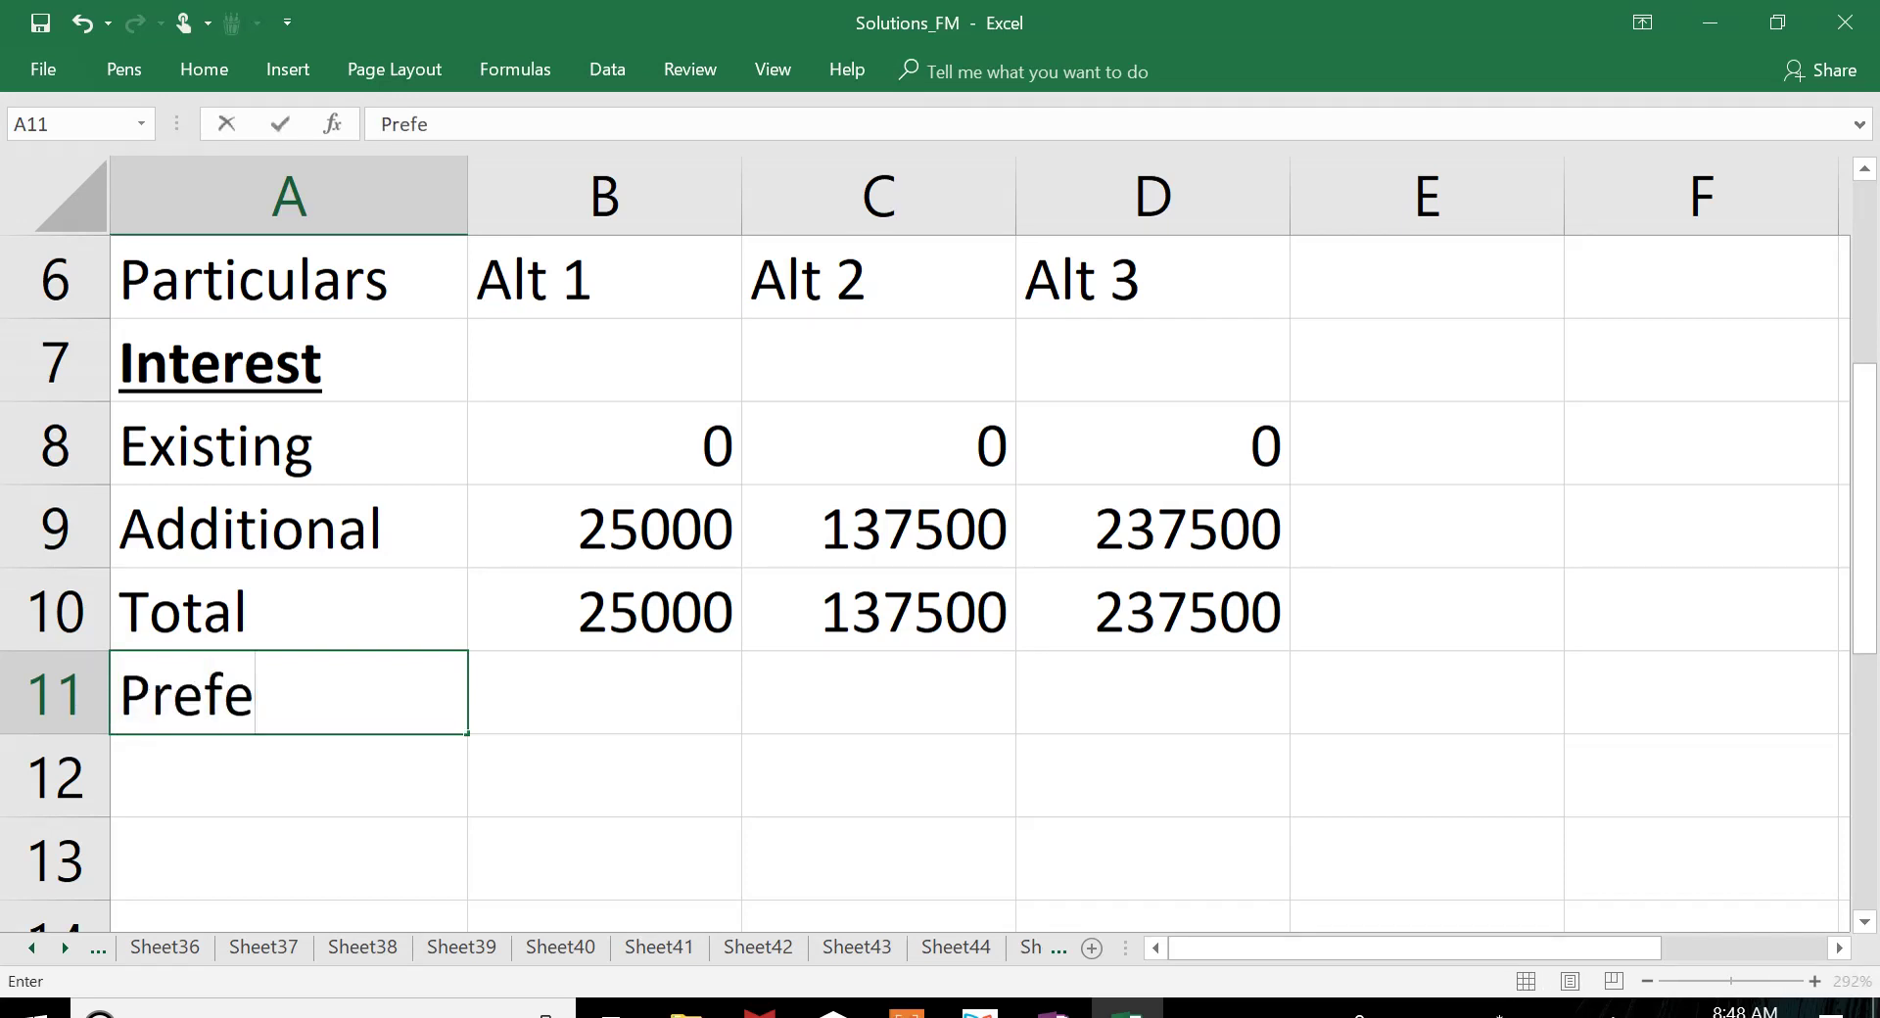
pyautogui.press('BackSpace')
pyautogui.write('dividend')
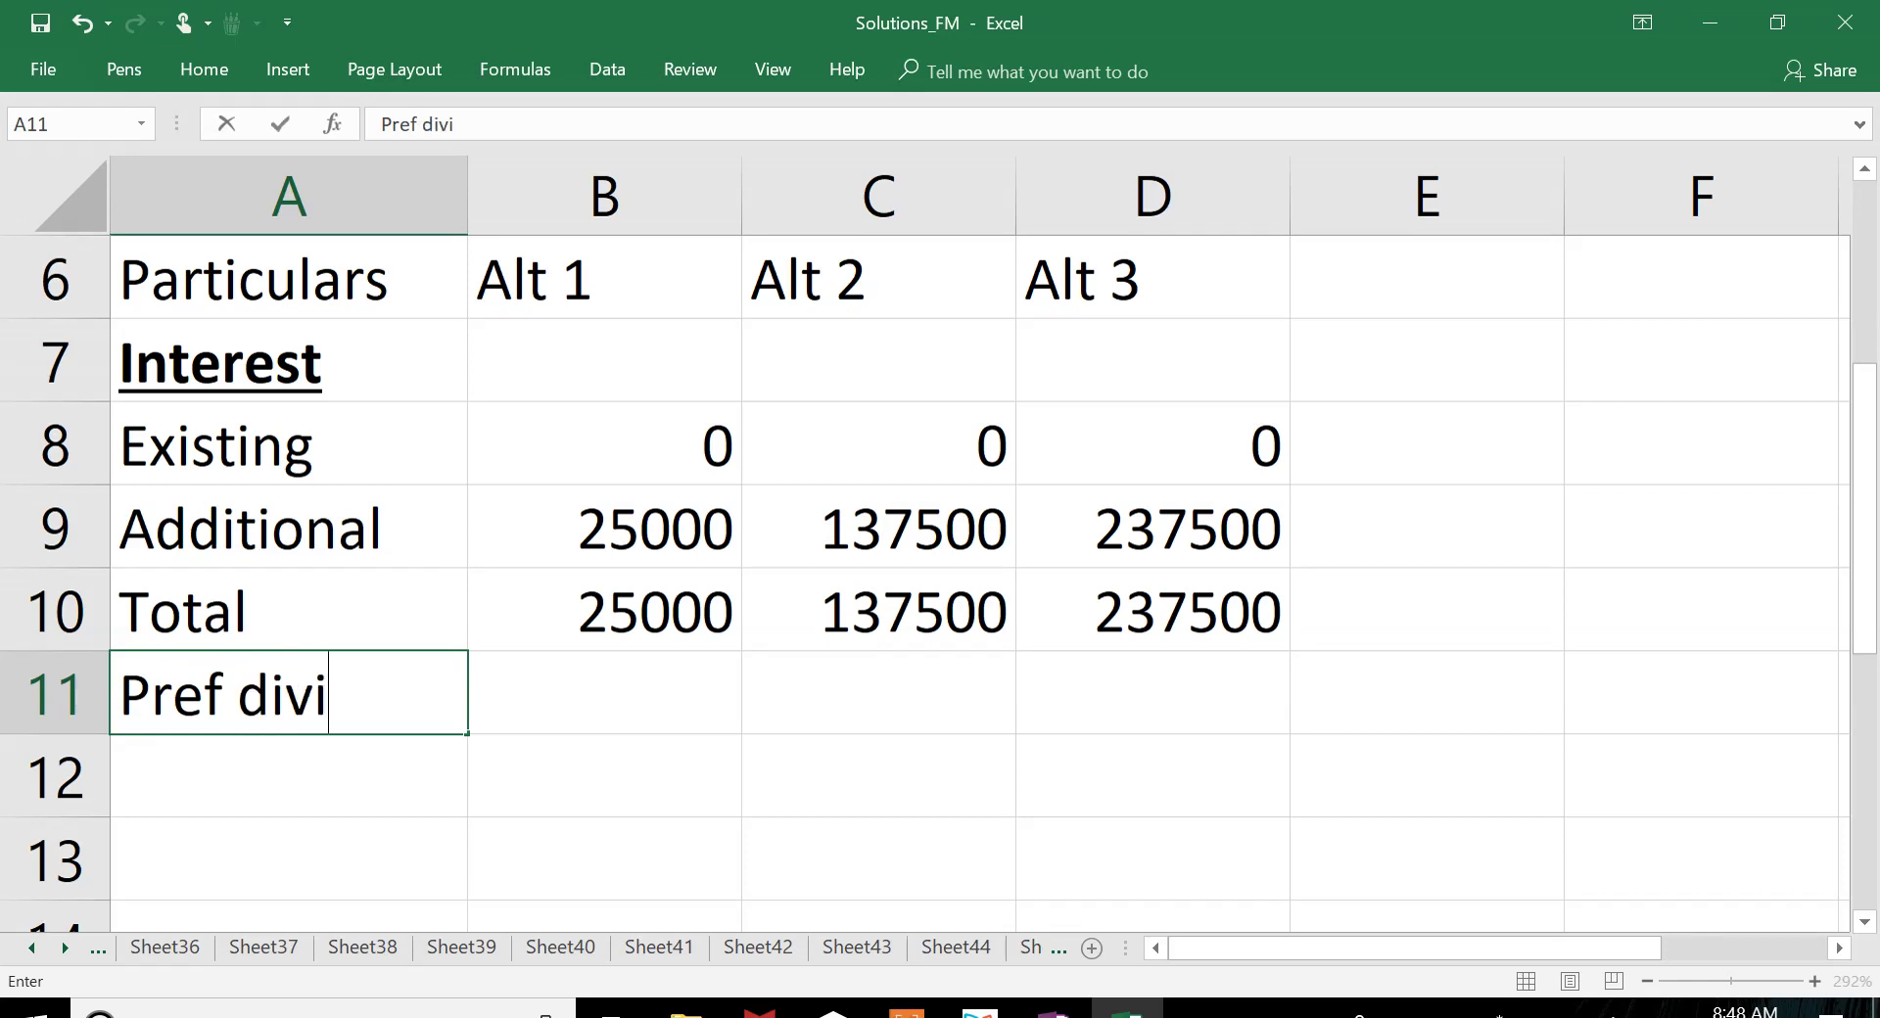
pyautogui.press('Return')
# Step: Make the "Pref dividend" heading bold and underlined, and autofit the width of column A
pyautogui.click(289, 692)
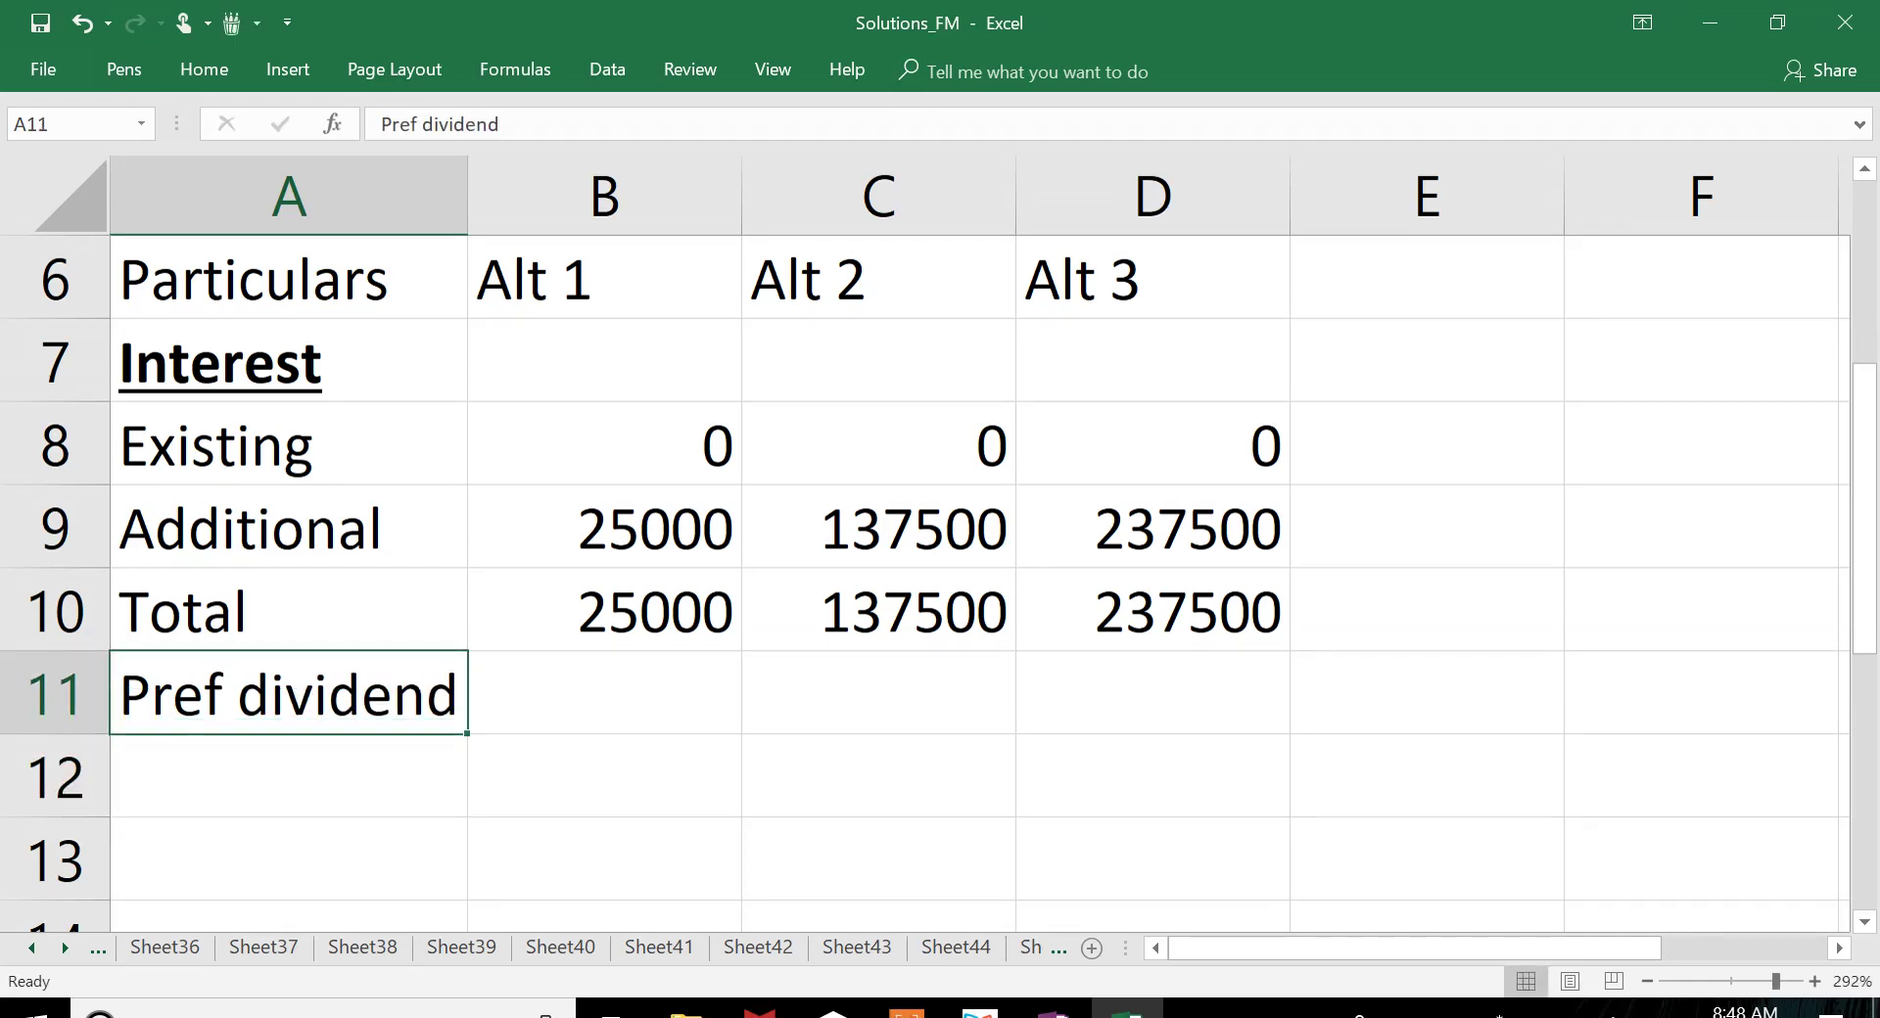
pyautogui.hotkey('ctrl', 'b')
pyautogui.hotkey('ctrl', 'u')
pyautogui.hotkey('alt', 'h')
pyautogui.press('o')
pyautogui.press('i')
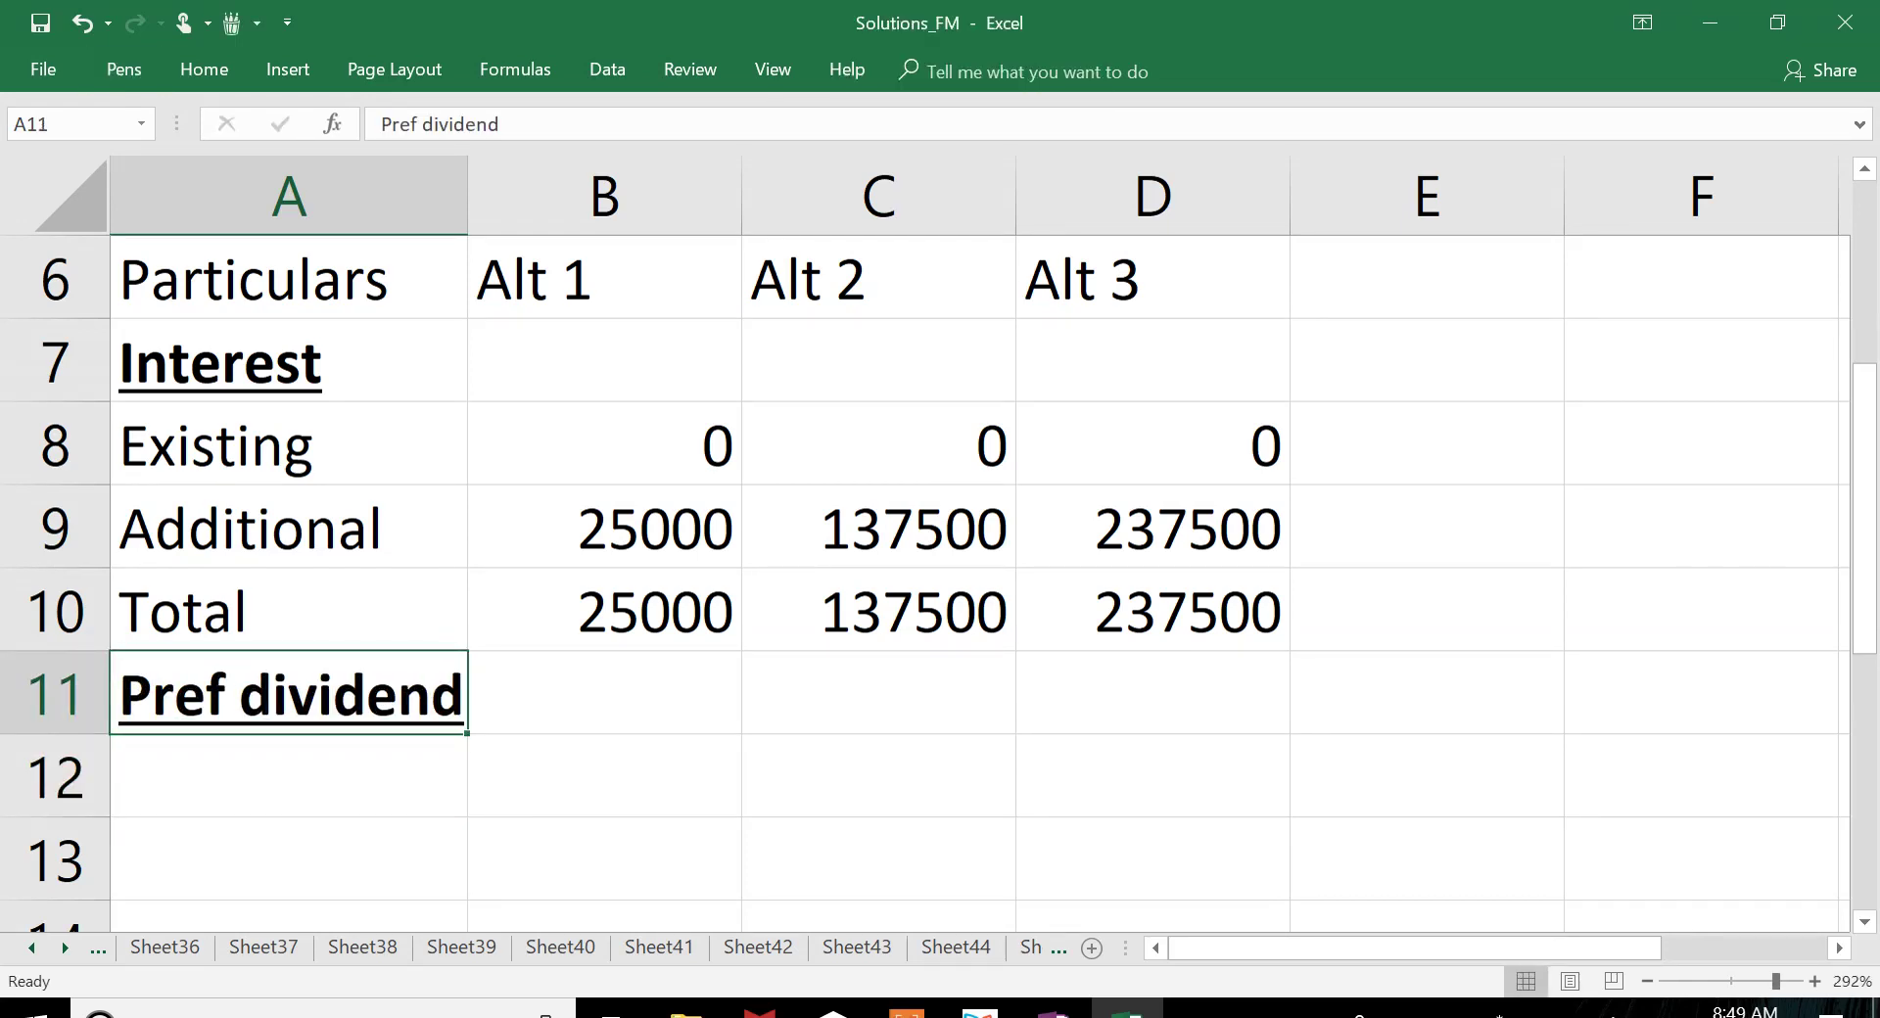
# Step: Copy the labels Existing, Additional and Total from A8:A10 into A12:A14 under Pref dividend
pyautogui.press('Up')
pyautogui.press('Up')
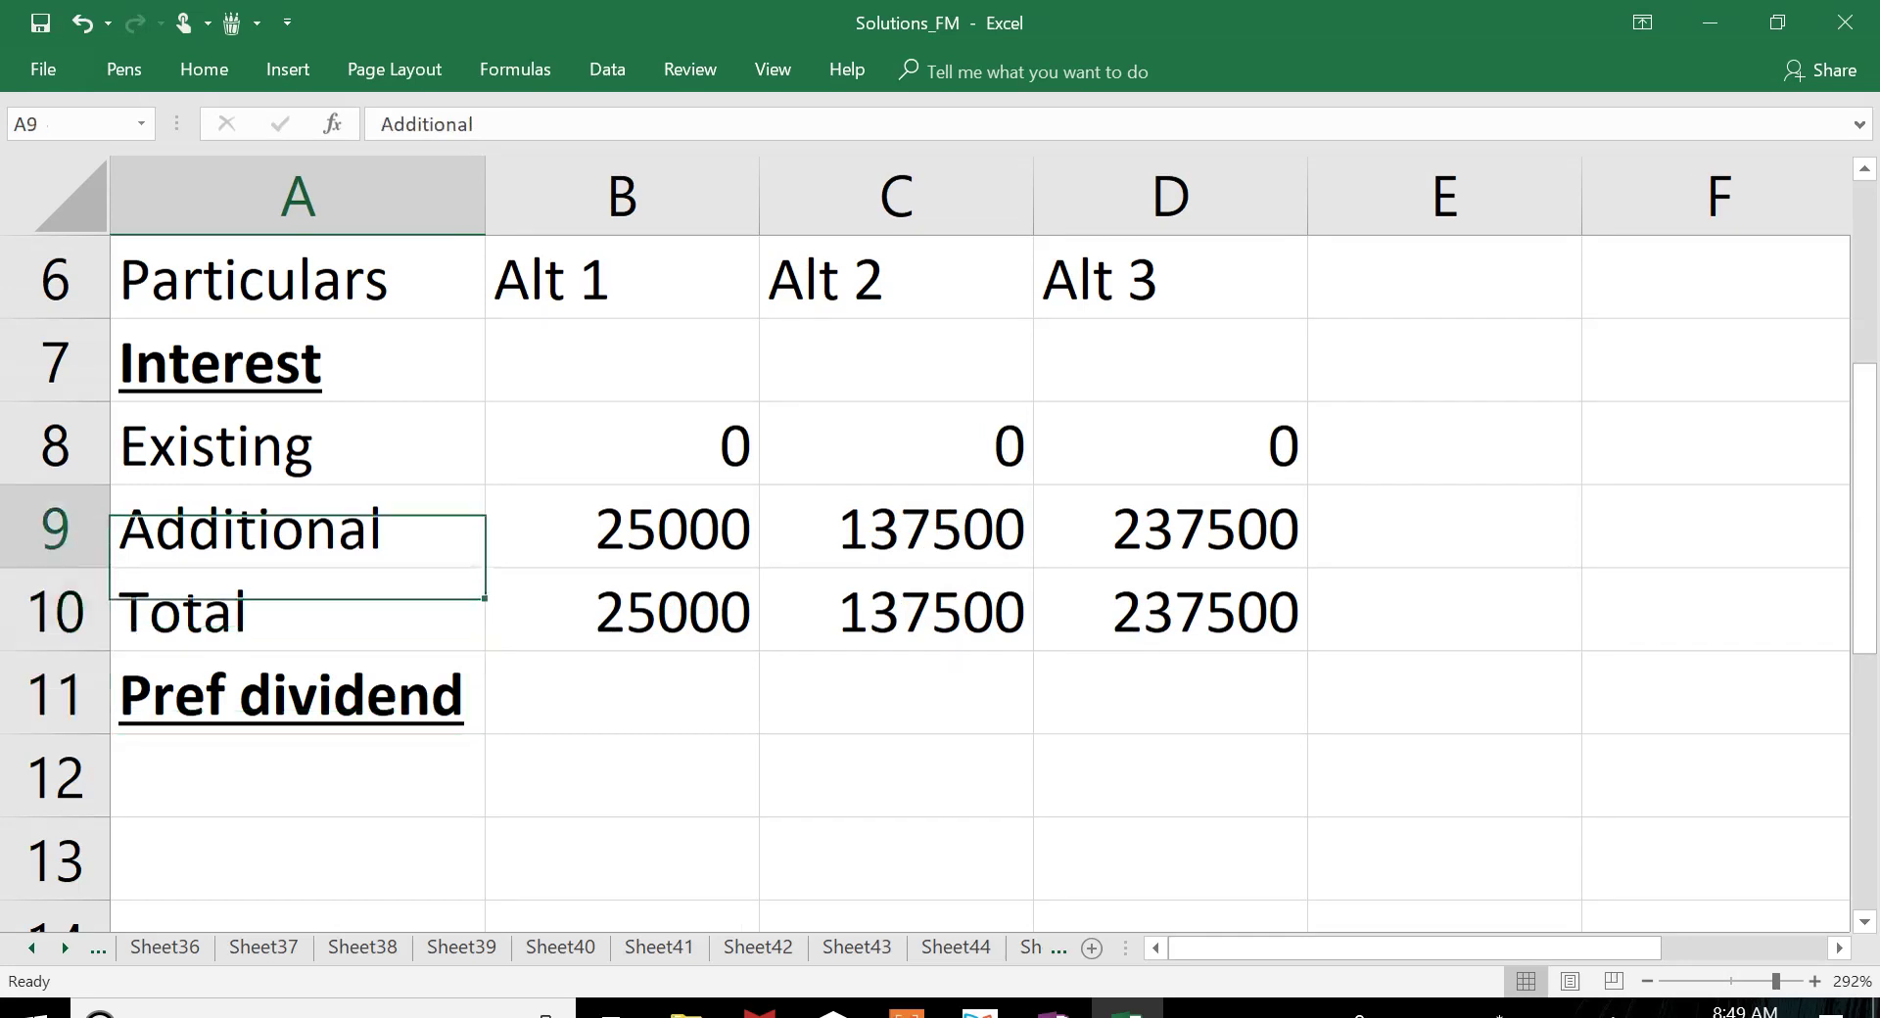
pyautogui.press('Up')
pyautogui.hotkey('shift', 'Down')
pyautogui.hotkey('shift', 'Down')
pyautogui.hotkey('ctrl', 'c')
pyautogui.press('Down')
pyautogui.press('Down')
pyautogui.press('Down')
pyautogui.press('Down')
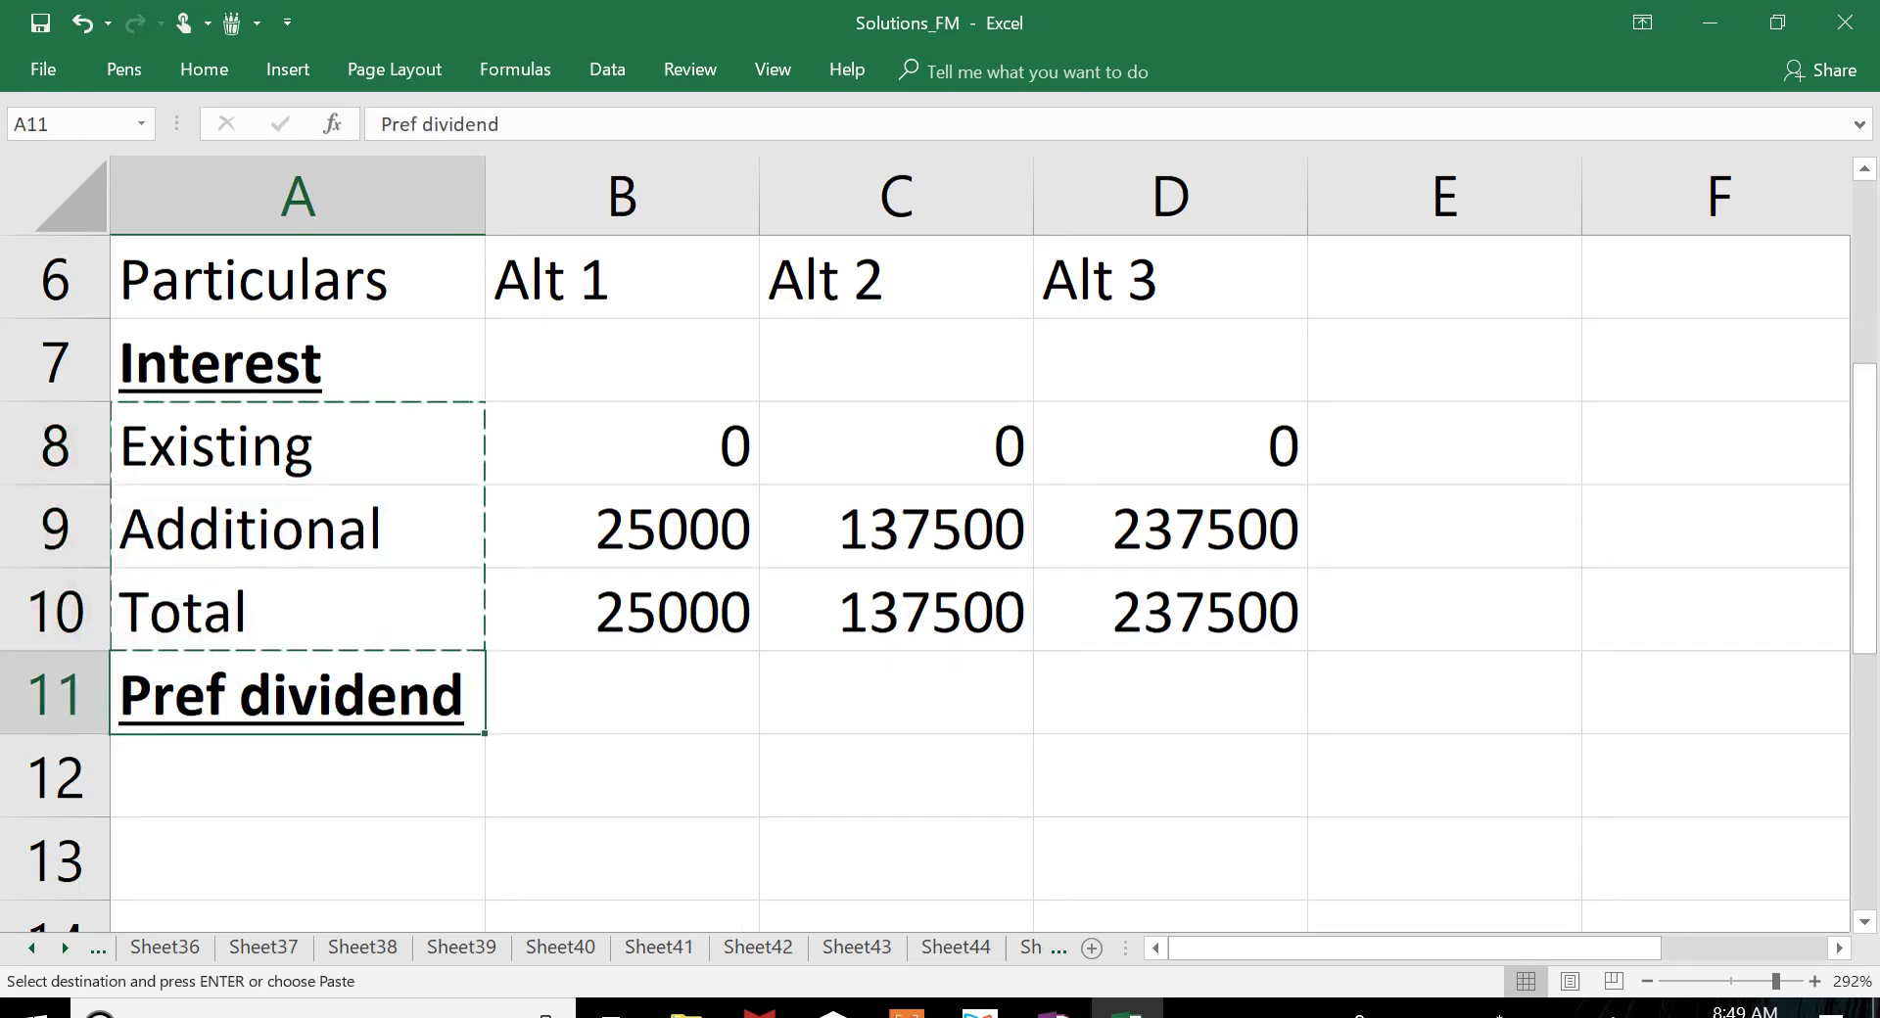
pyautogui.hotkey('shift', 'Down')
pyautogui.hotkey('shift', 'Down')
pyautogui.press('Return')
# Step: Enter 0 as the existing preference dividend in cell B12 and fill it across to D12
pyautogui.press('Right')
pyautogui.write('0')
pyautogui.press('Return')
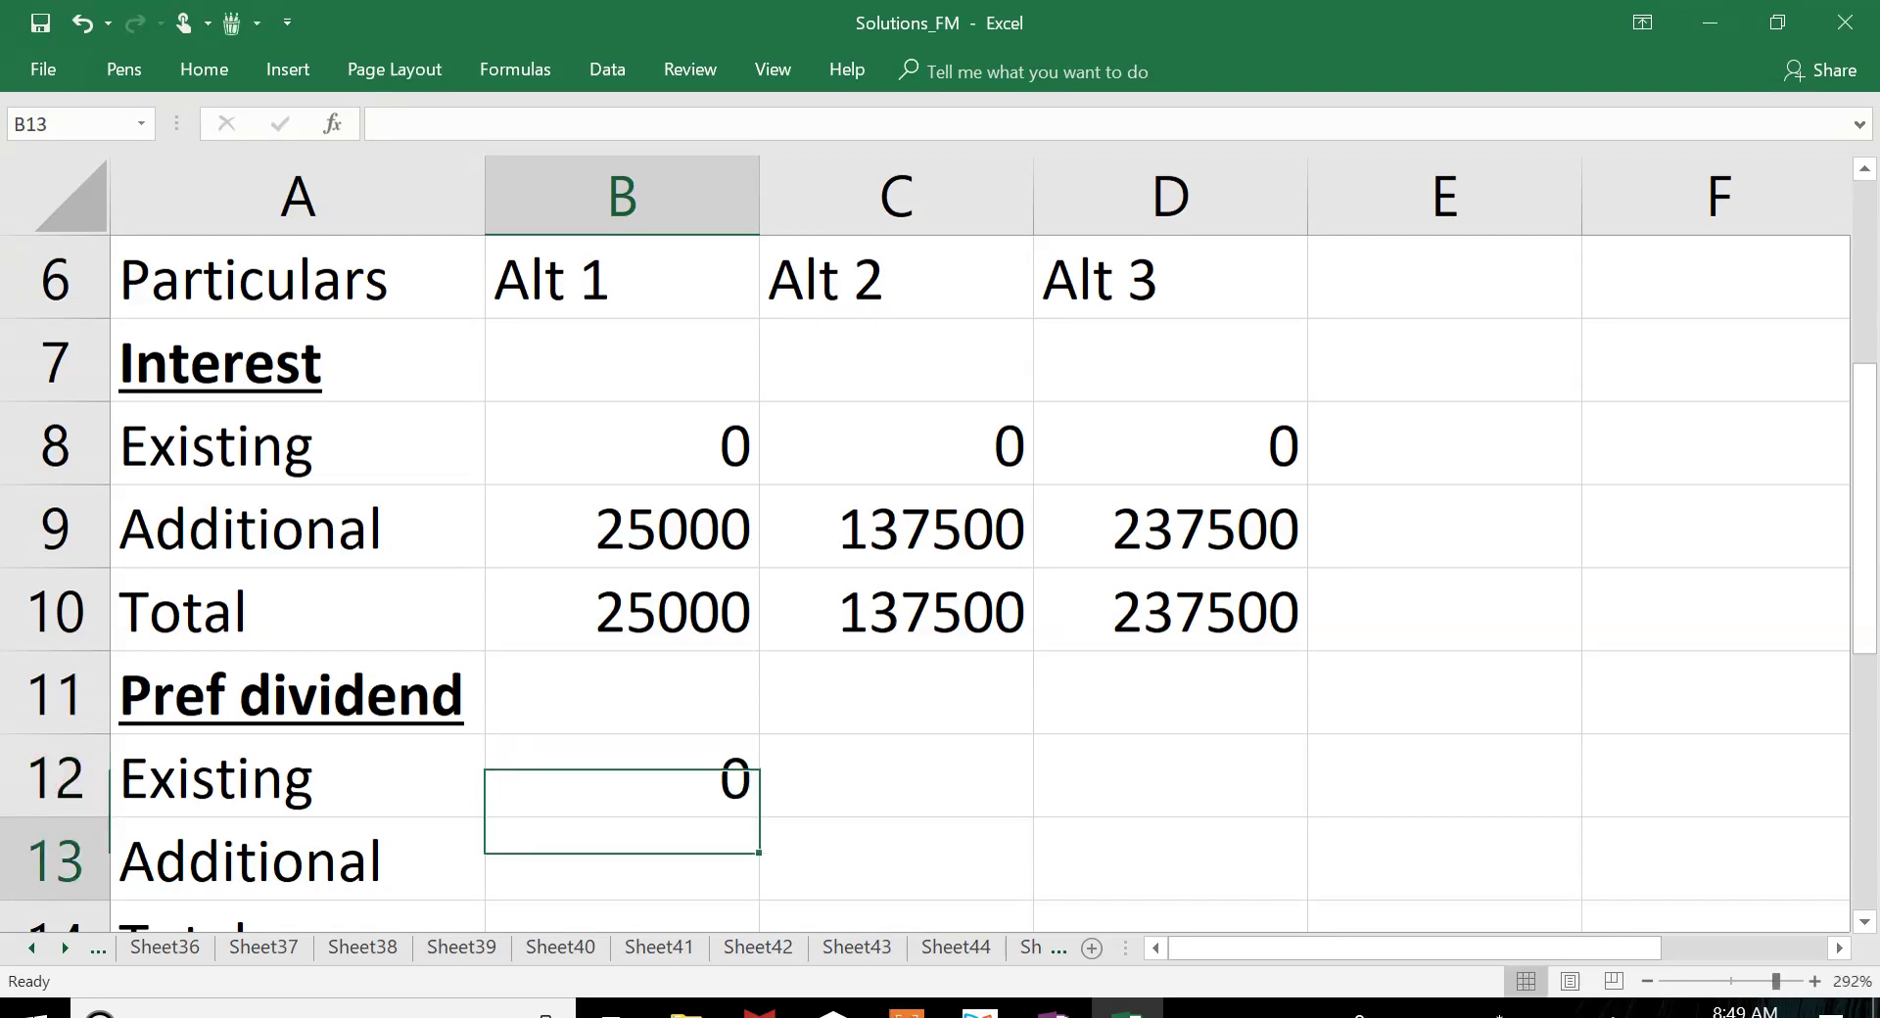
pyautogui.press('Up')
pyautogui.hotkey('shift', 'Right')
pyautogui.hotkey('shift', 'Right')
pyautogui.hotkey('ctrl', 'r')
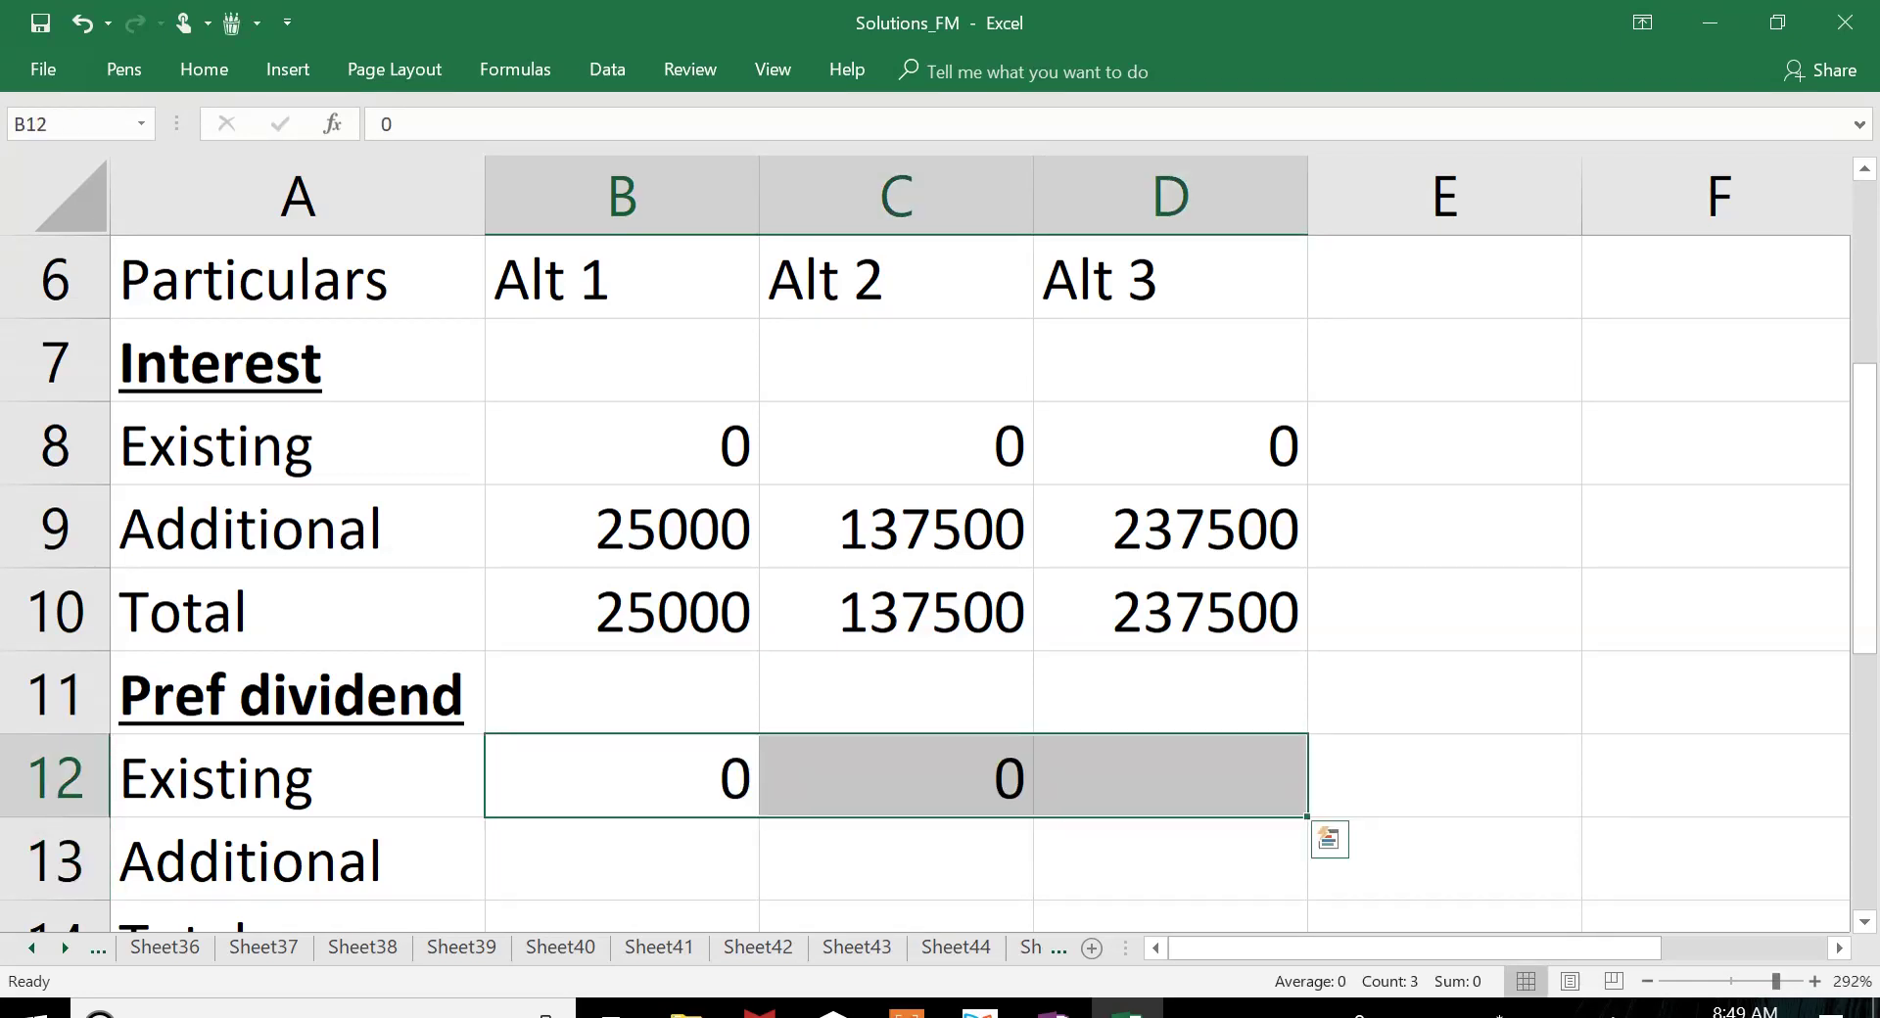
# Step: Fill the zeros in B12:D12 down through the Additional and Total rows of Pref dividend, to row 14
pyautogui.hotkey('shift', 'Down')
pyautogui.hotkey('shift', 'Down')
pyautogui.hotkey('ctrl', 'd')
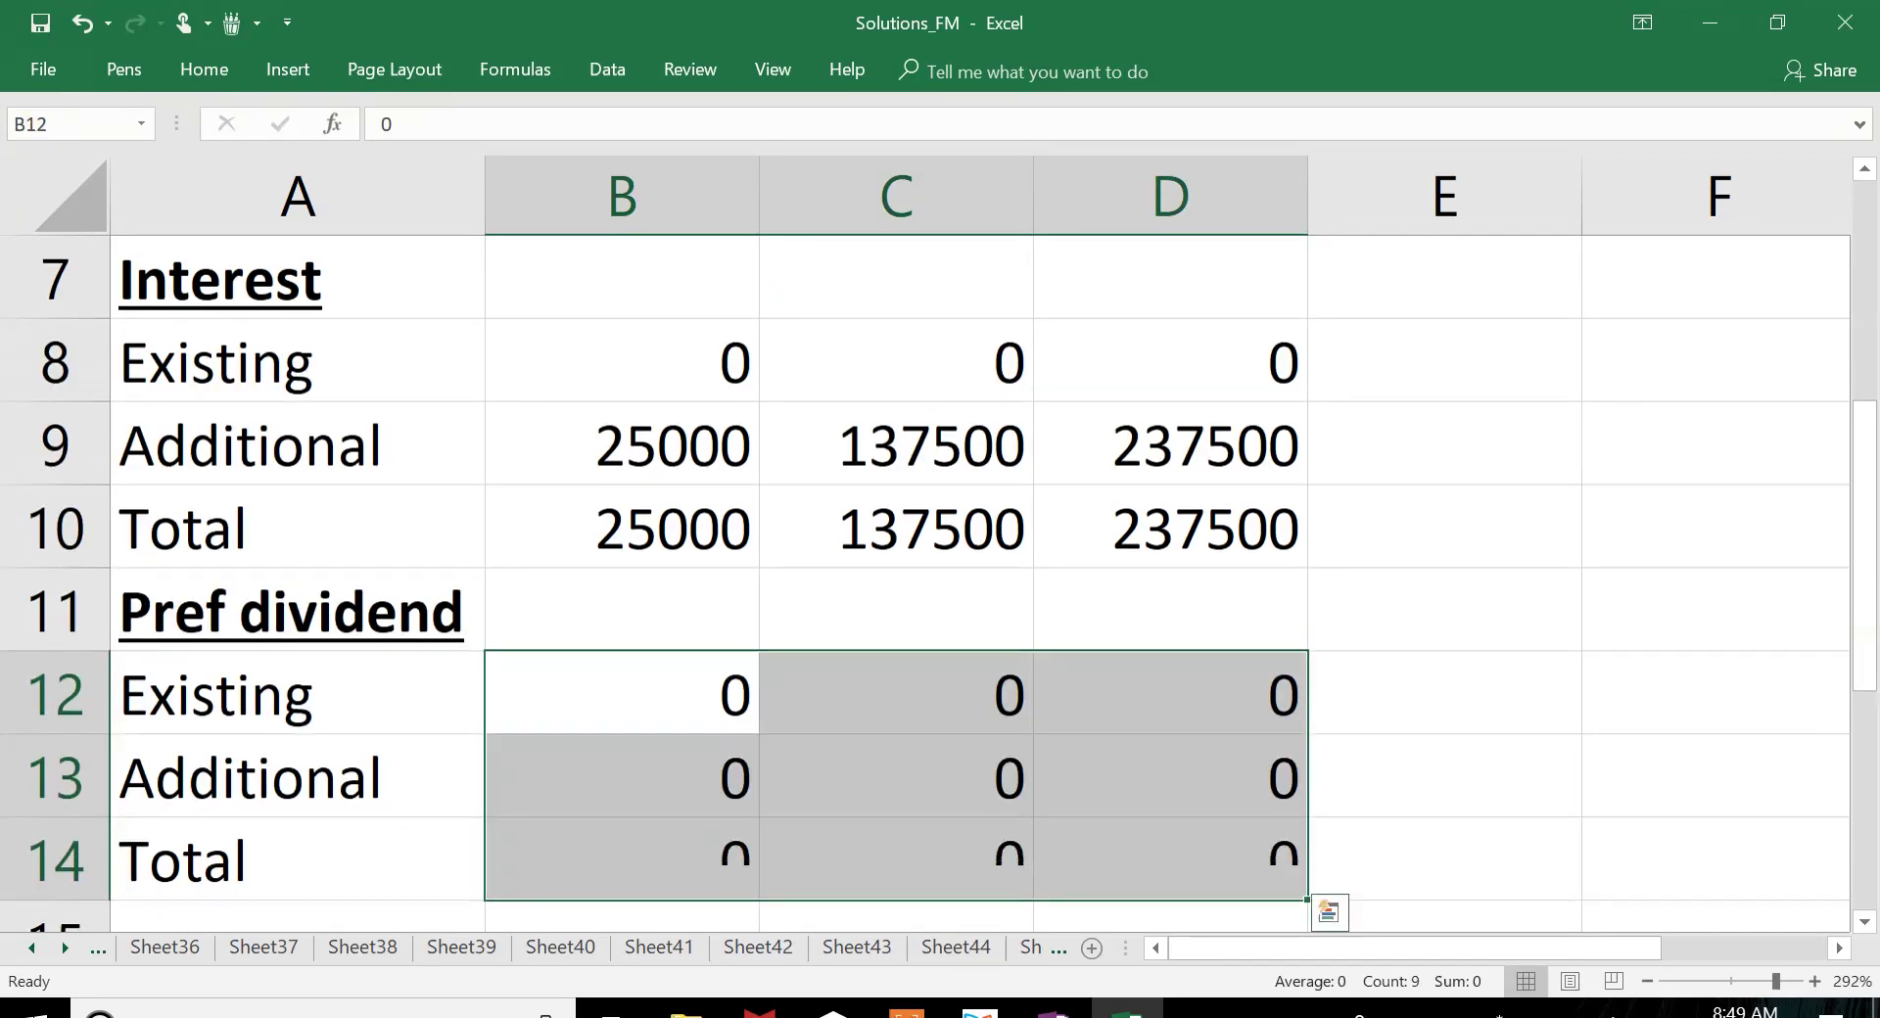
# Step: Enter the section heading "Equity shares" in A15 and make it bold and underlined
pyautogui.press('Left')
pyautogui.press('Down')
pyautogui.press('Down')
pyautogui.press('Down')
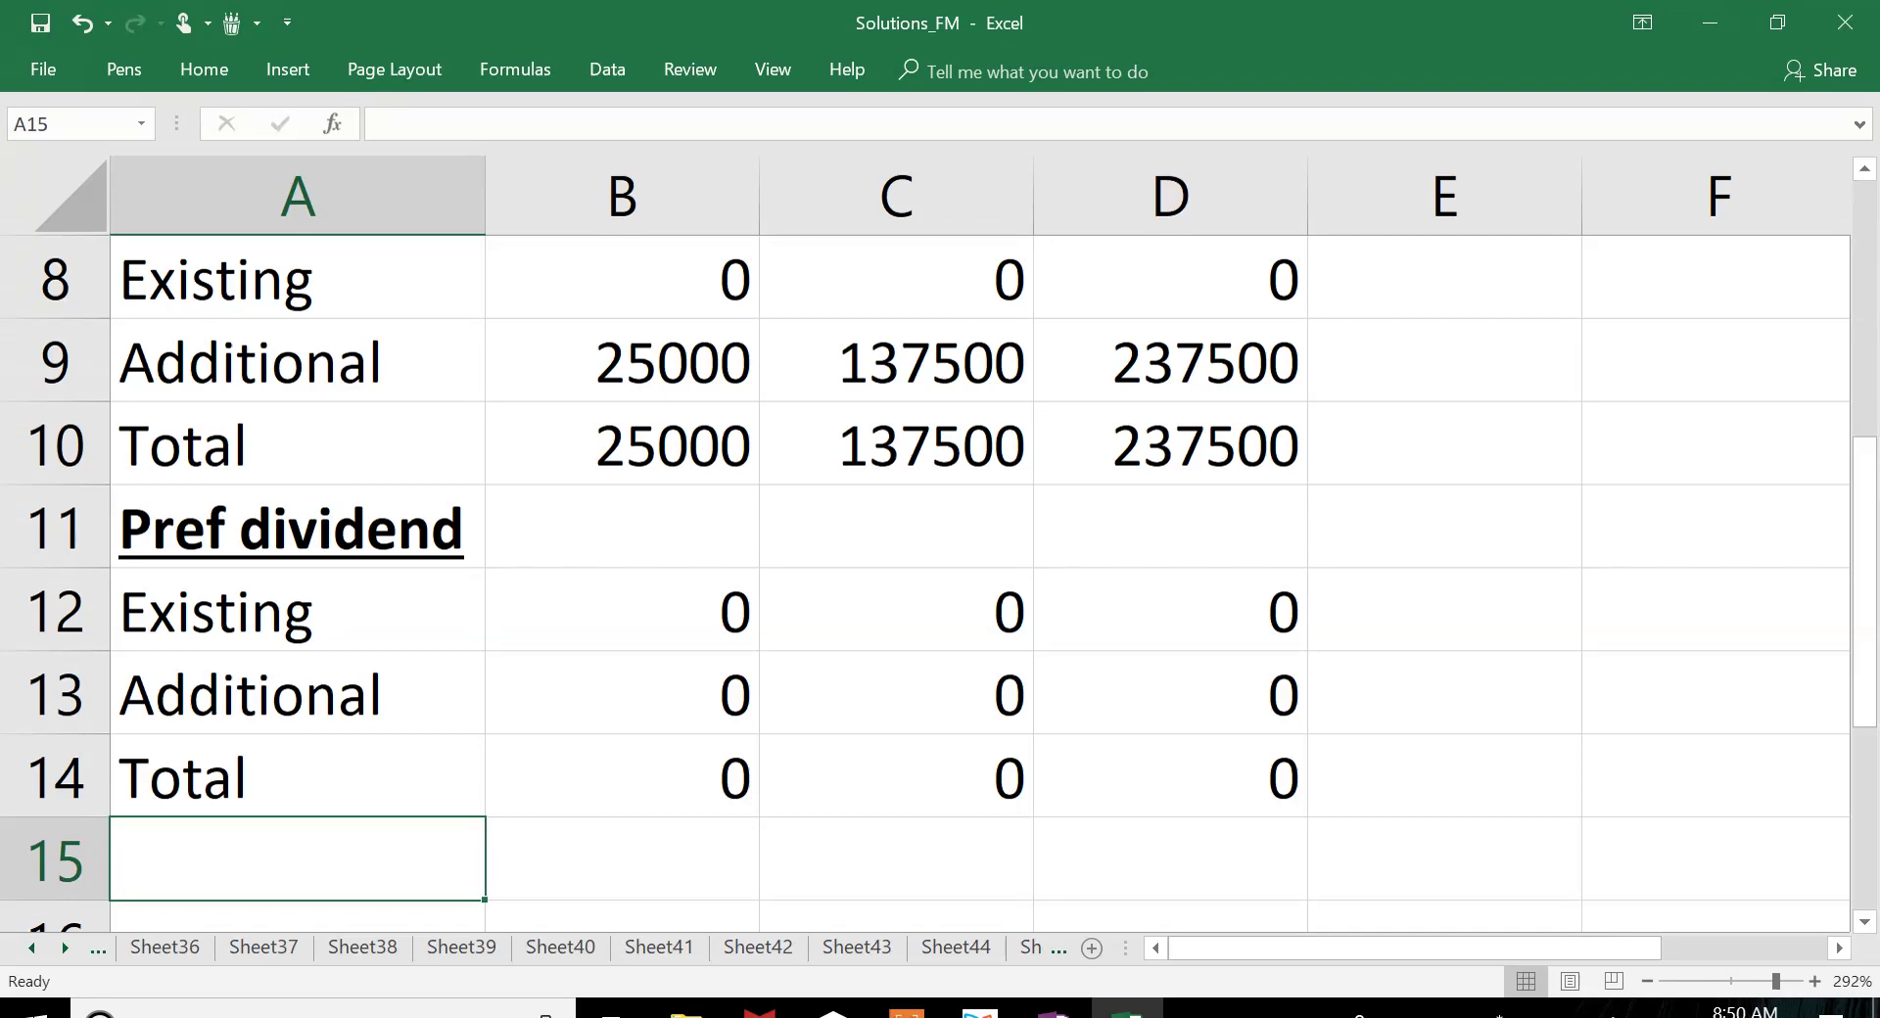
pyautogui.write('Equ')
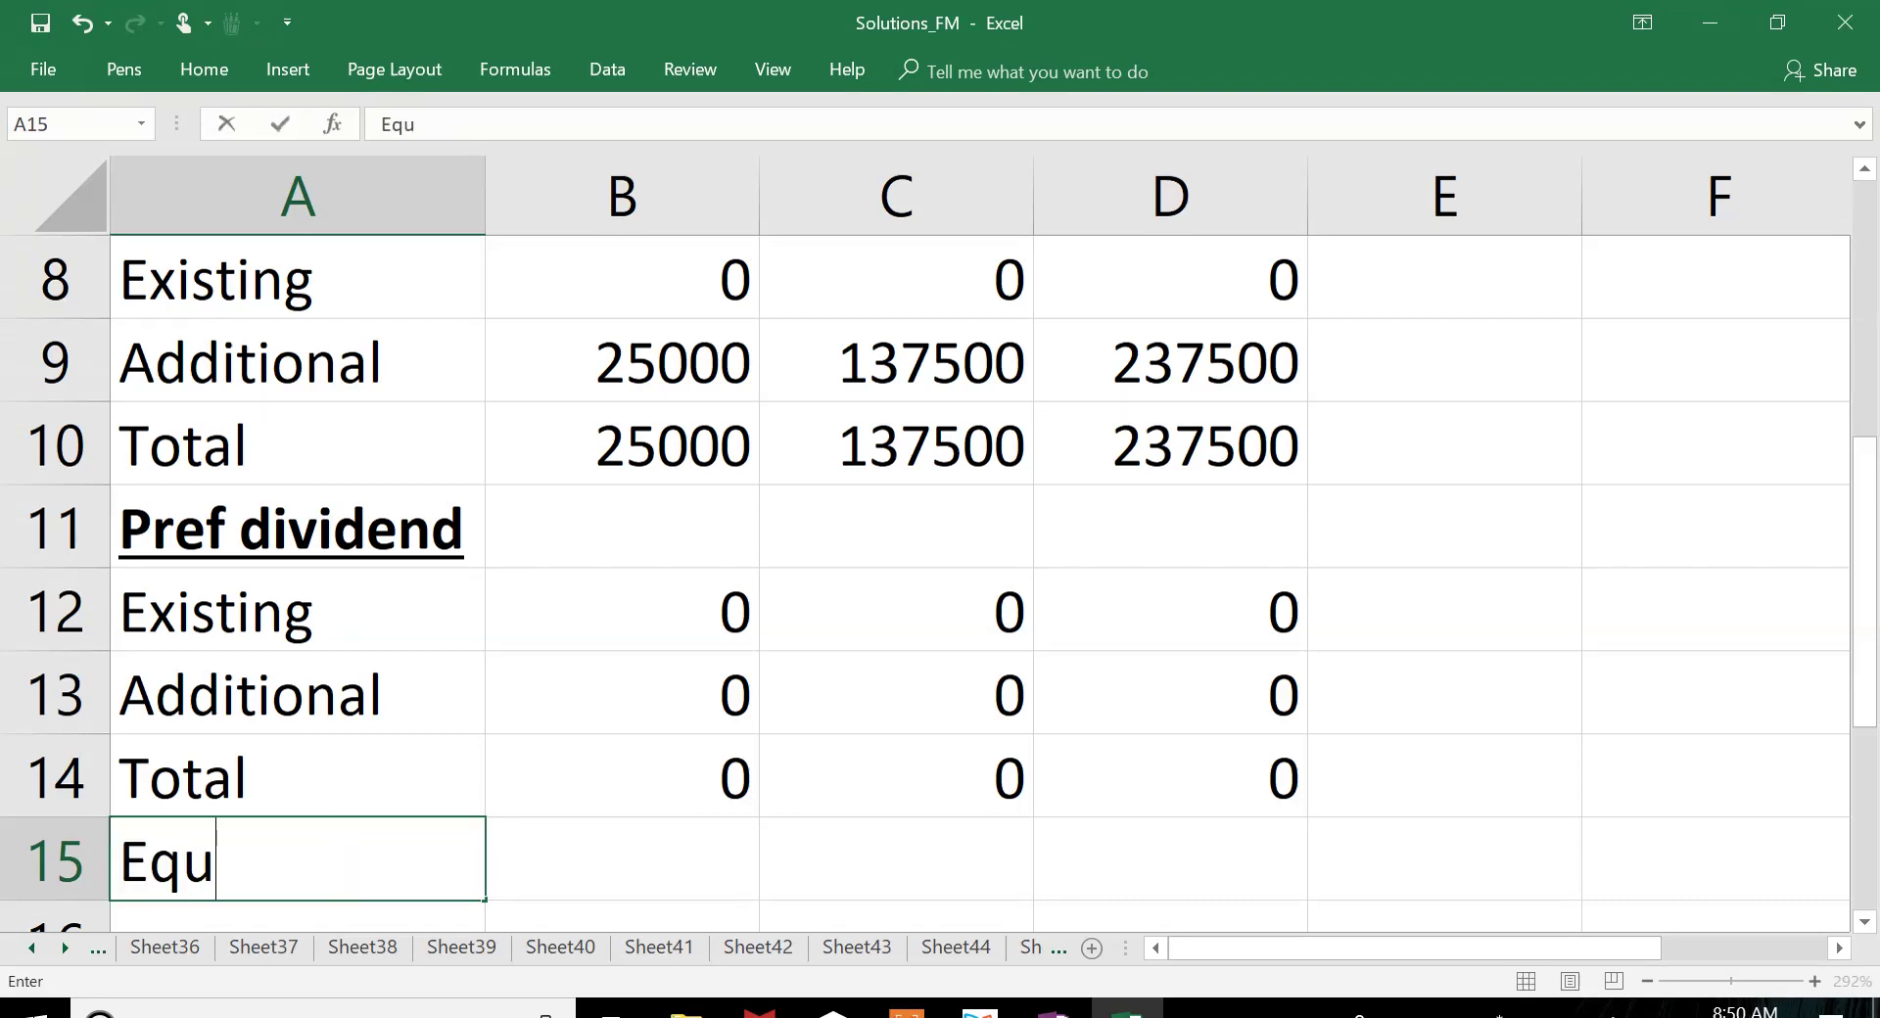
pyautogui.write('ity shar')
pyautogui.press('BackSpace')
pyautogui.write('ares')
pyautogui.hotkey('ctrl', 'Return')
pyautogui.press('Down')
pyautogui.press('Up')
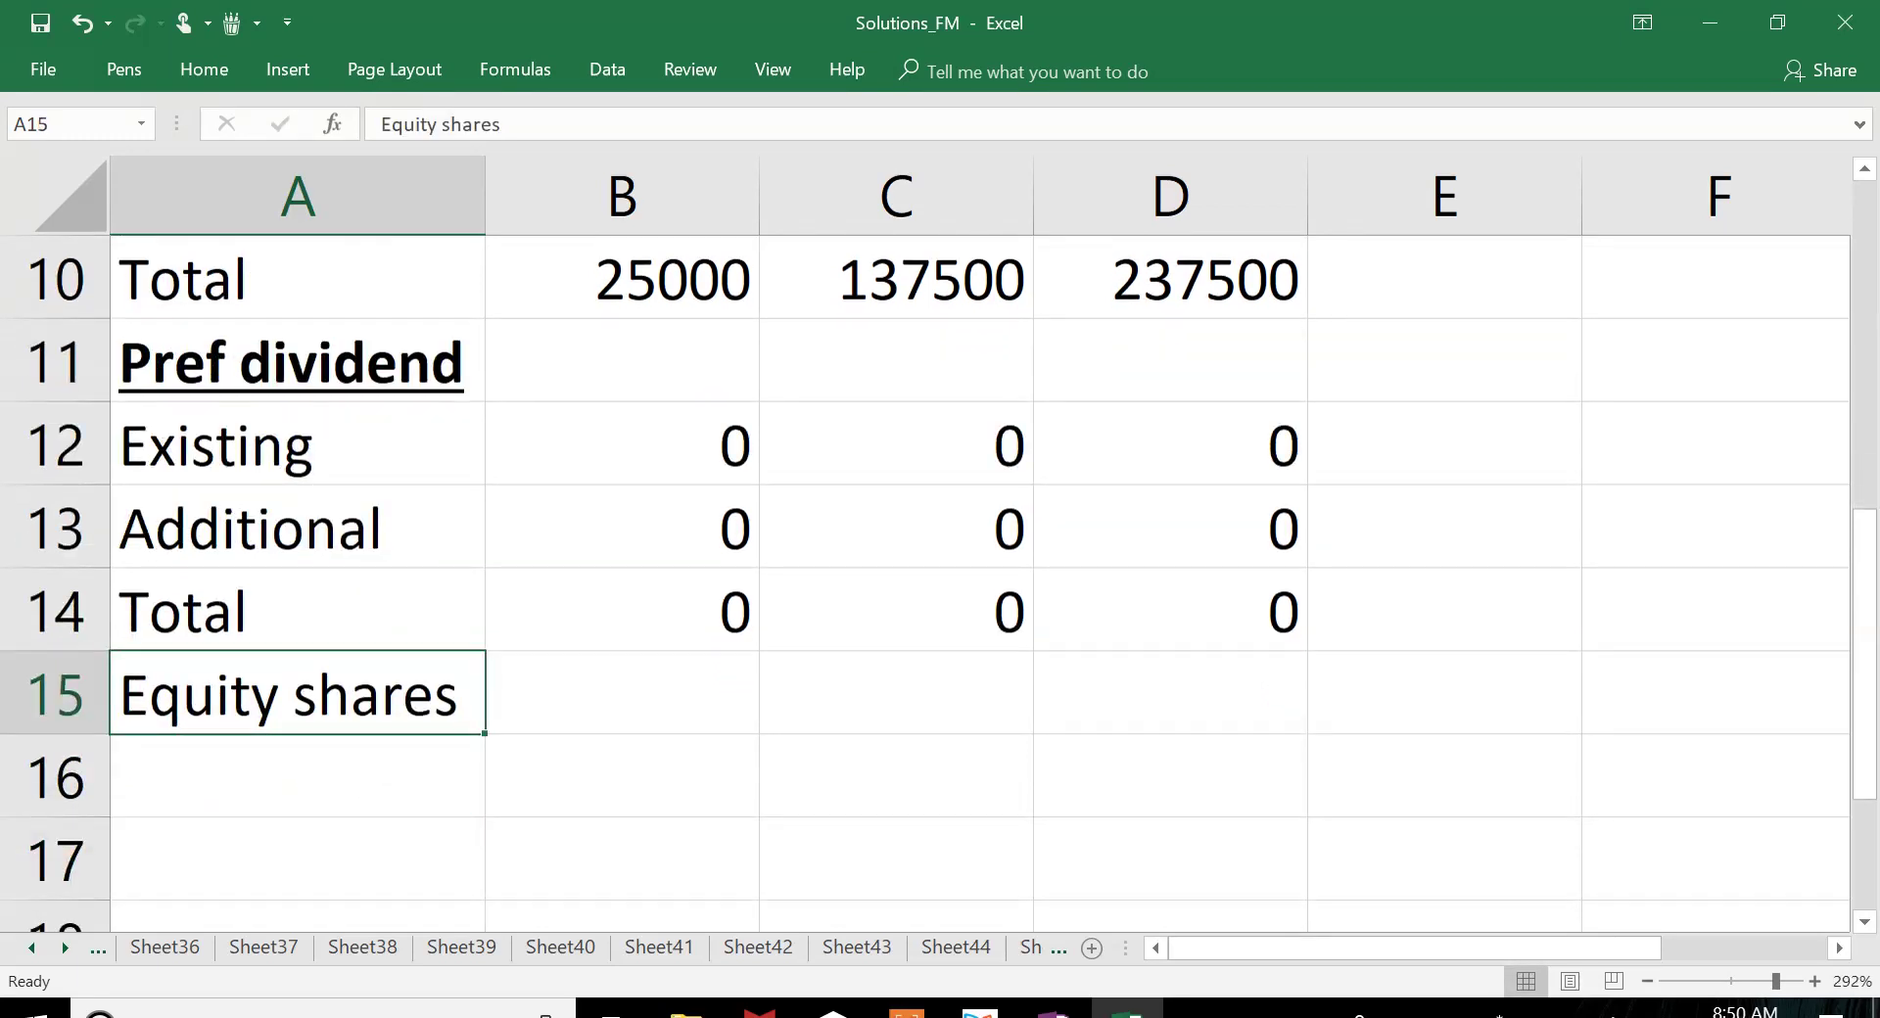
pyautogui.hotkey('ctrl', 'b')
pyautogui.hotkey('ctrl', 'u')
# Step: Copy the labels Existing, Additional and Total from A12:A14 into A16:A18 under Equity shares
pyautogui.moveTo(294, 446); pyautogui.dragTo(294, 612)
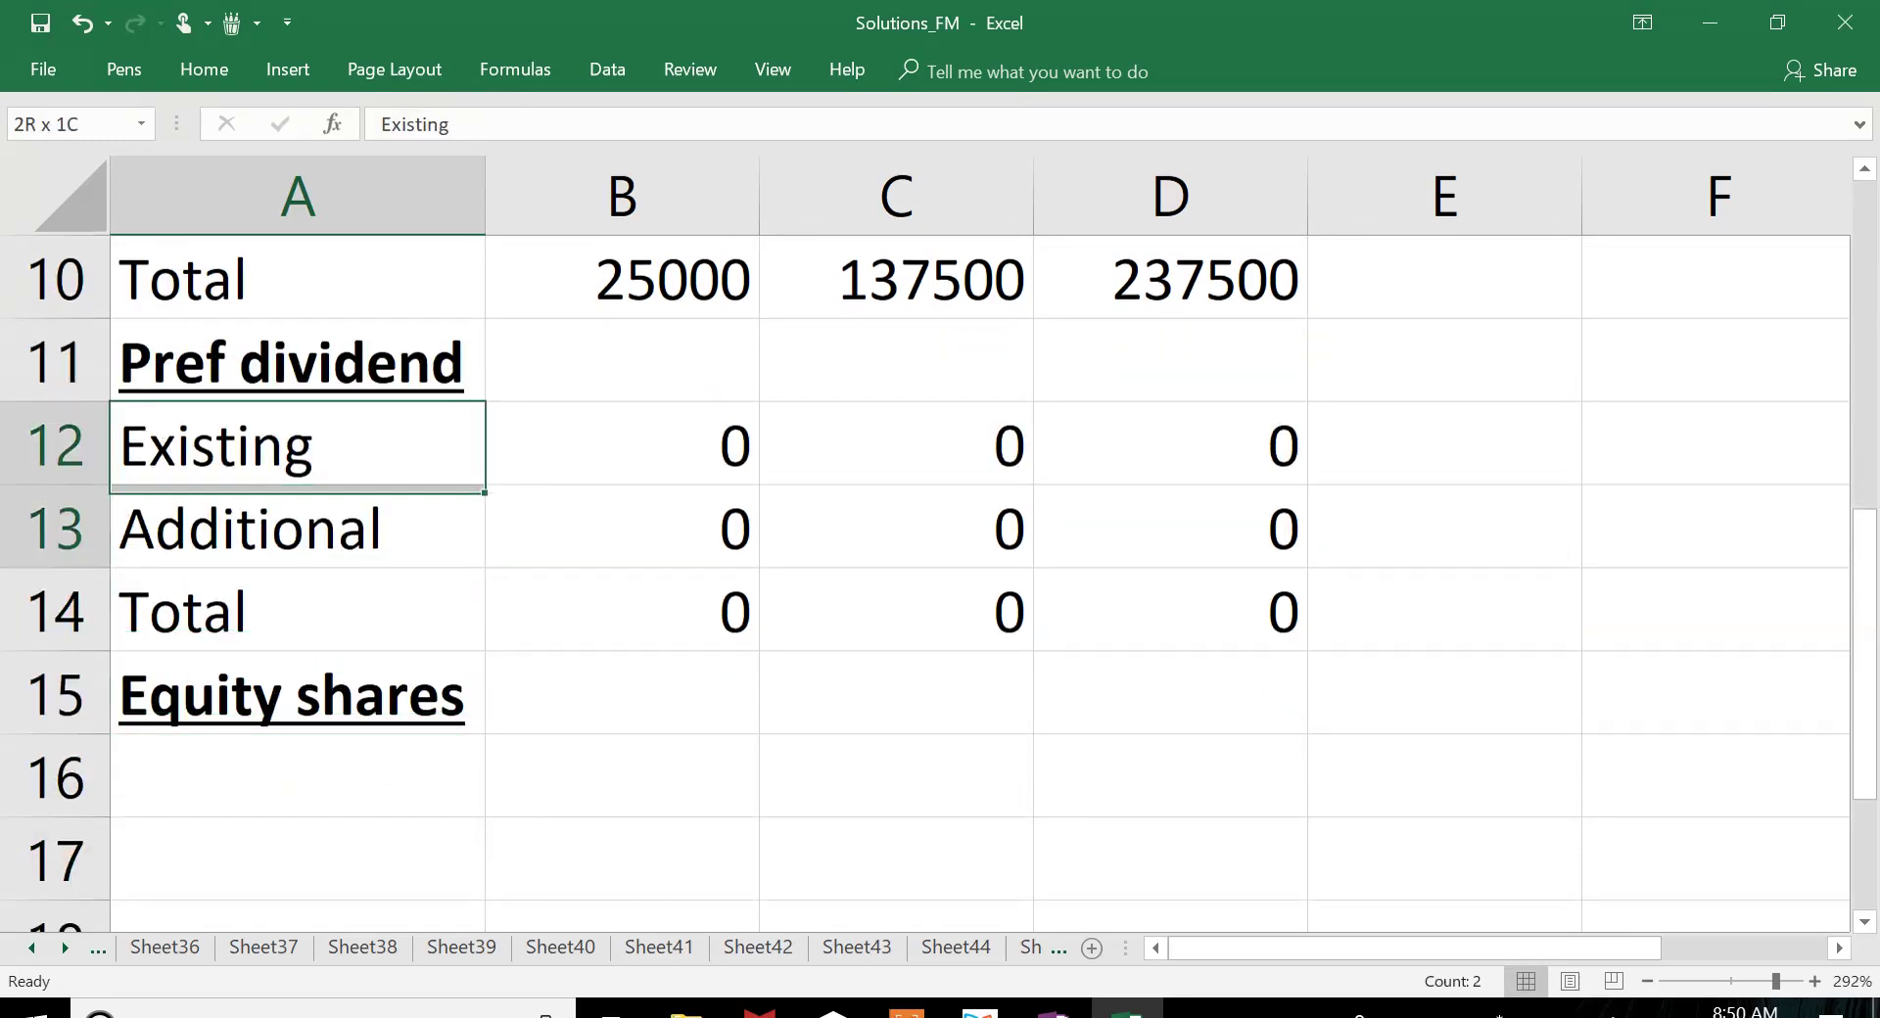
pyautogui.hotkey('ctrl', 'c')
pyautogui.press('Down')
pyautogui.press('Down')
pyautogui.press('Down')
pyautogui.press('Down')
pyautogui.press('Return')
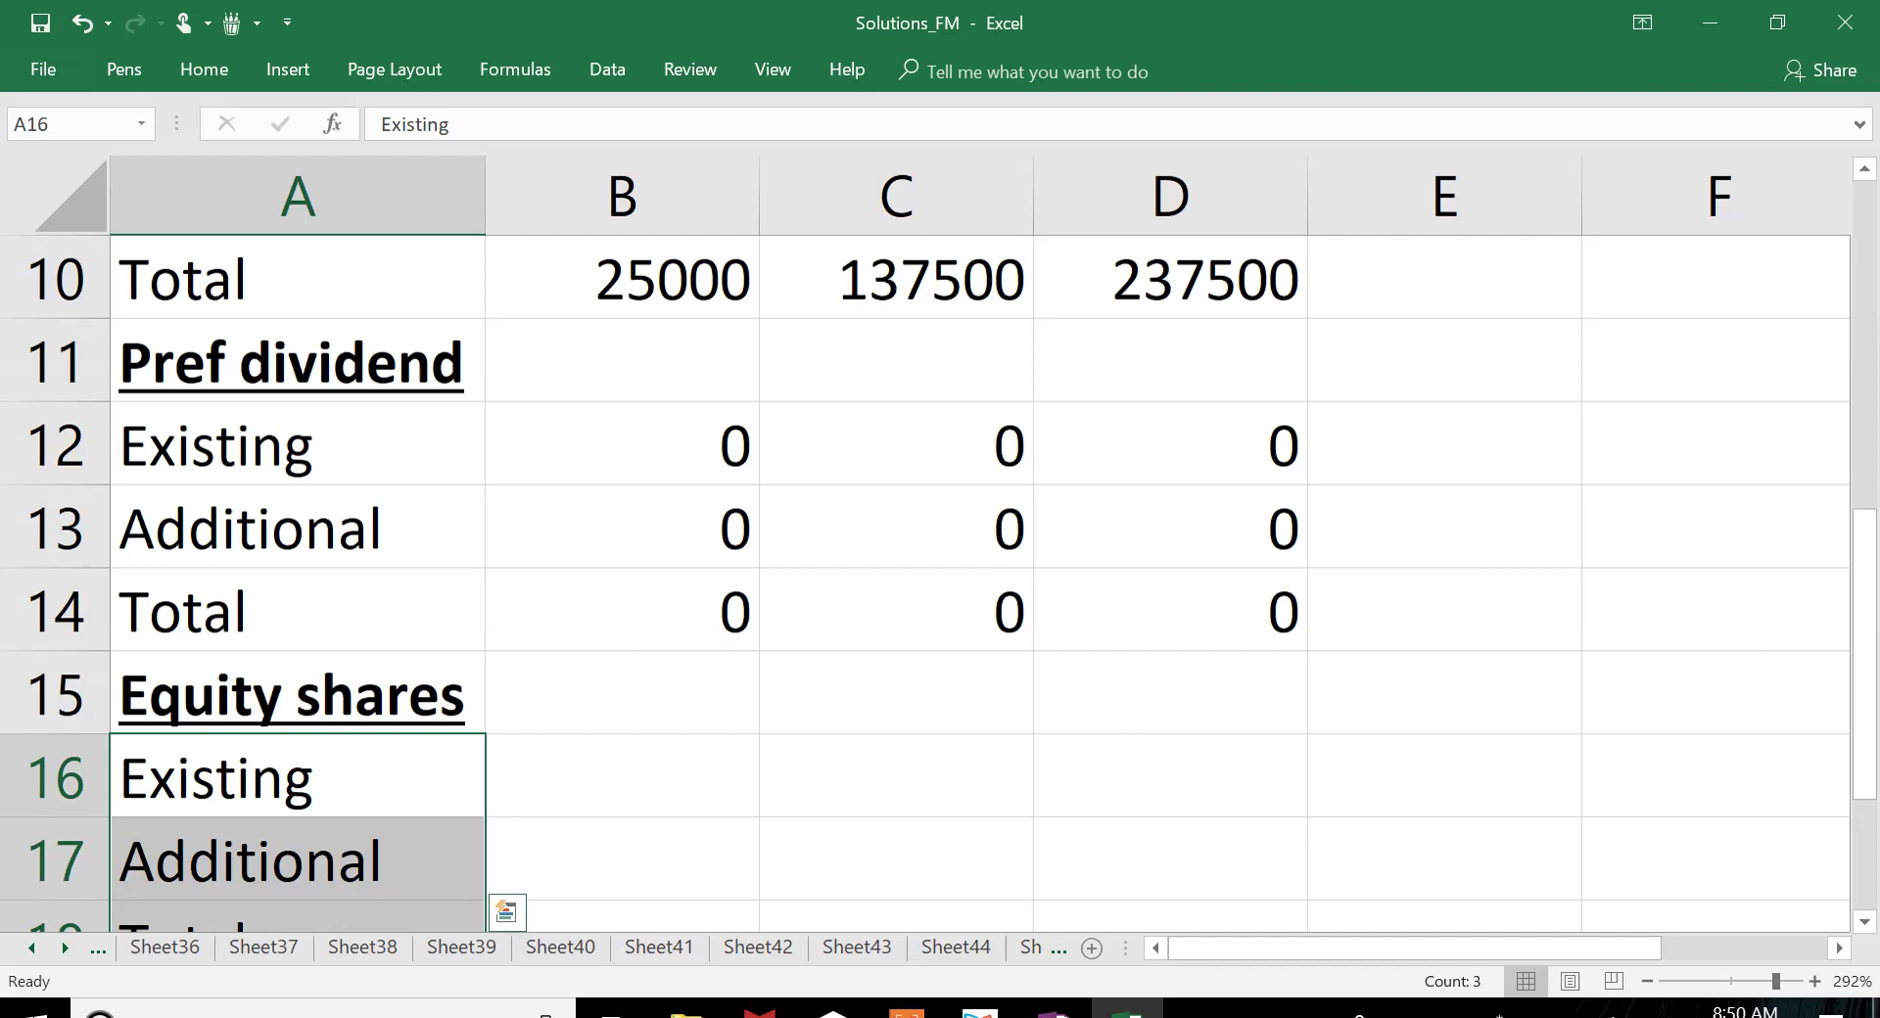
# Step: Enter 0 as the existing equity shares for all three alternatives in B16:D16
pyautogui.press('Right')
pyautogui.press('Down')
pyautogui.press('Down')
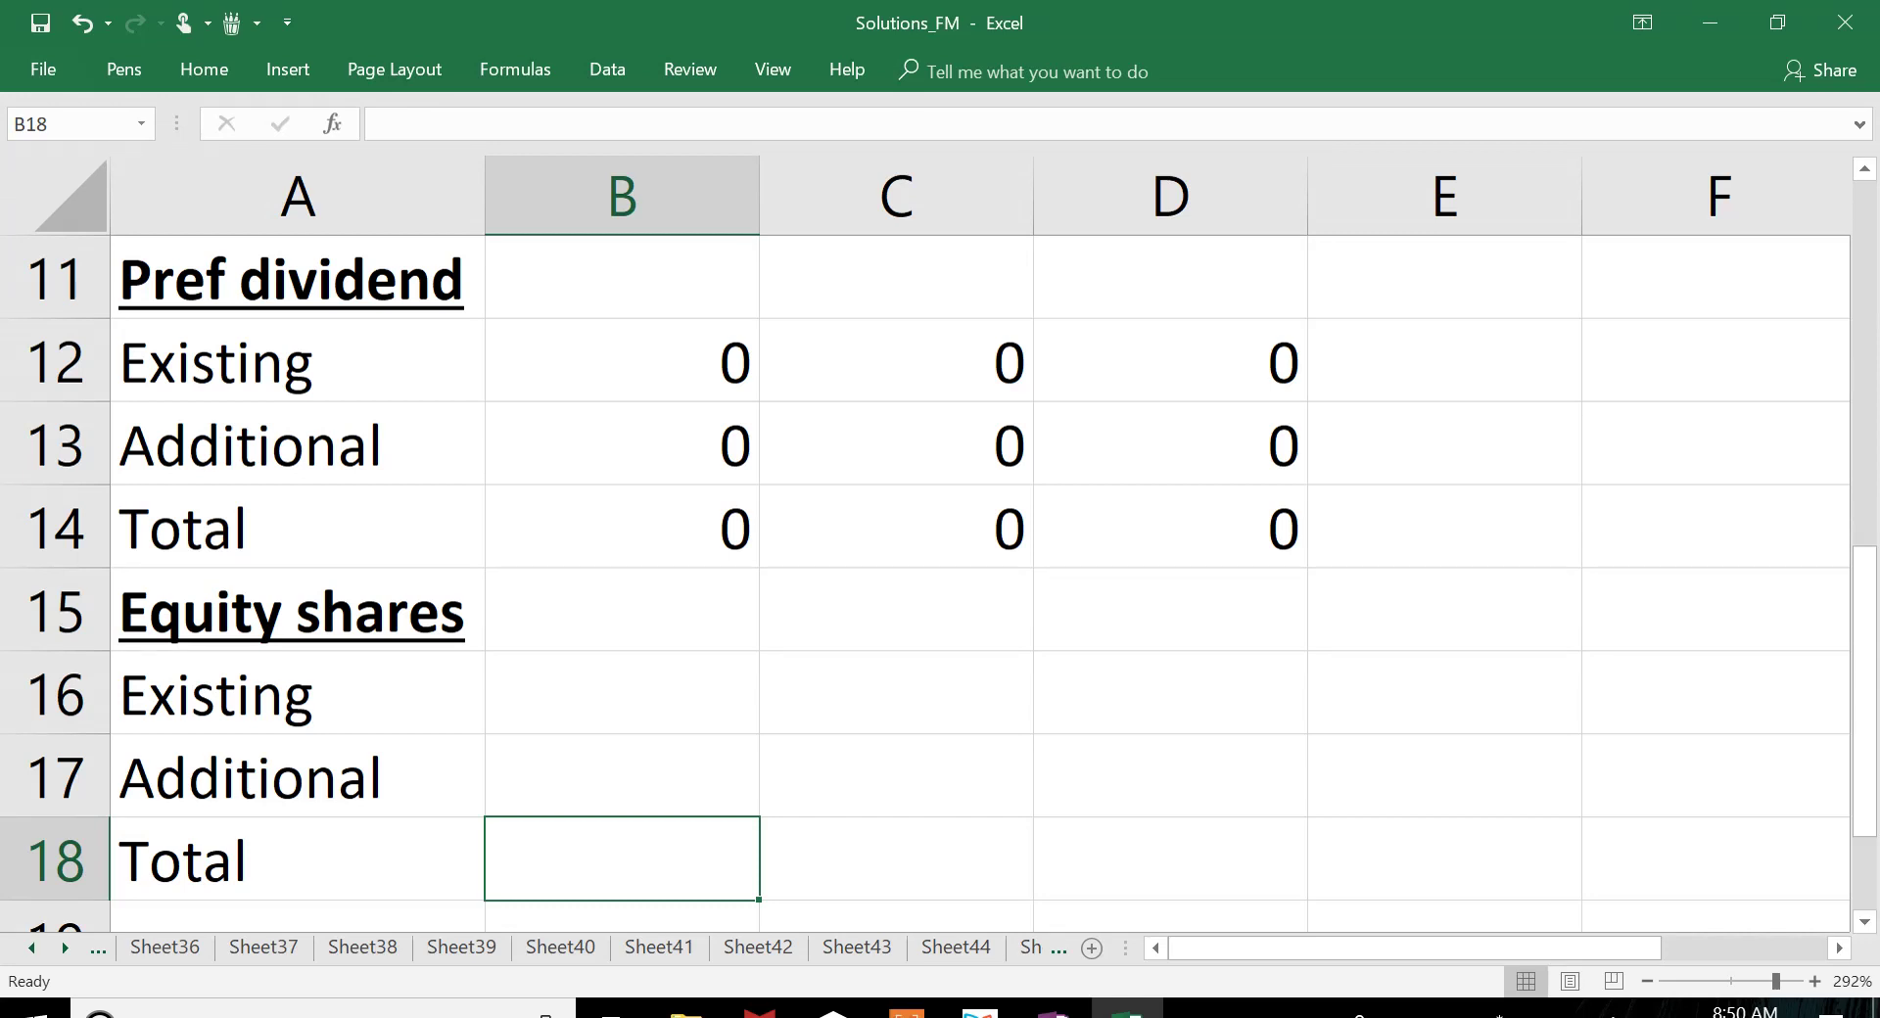
pyautogui.press('Up')
pyautogui.press('Up')
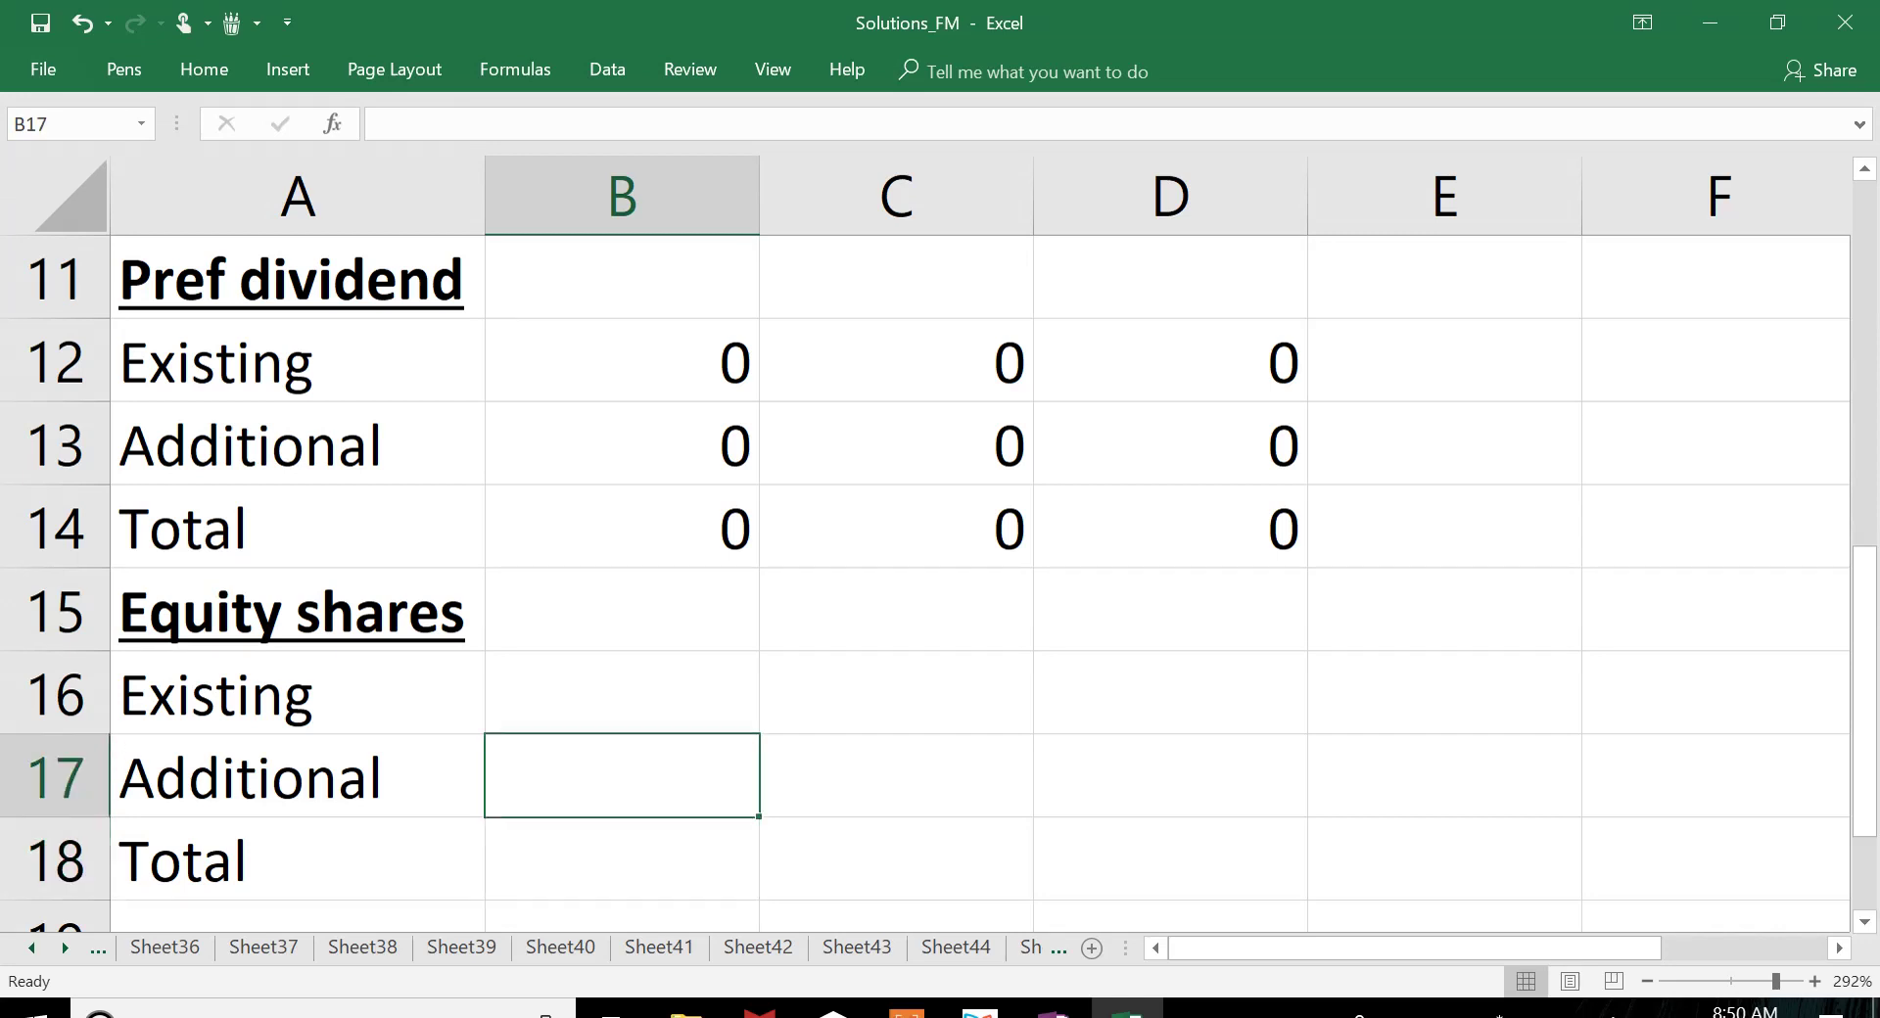
pyautogui.write('0')
pyautogui.press('Tab')
pyautogui.write('0')
pyautogui.press('Tab')
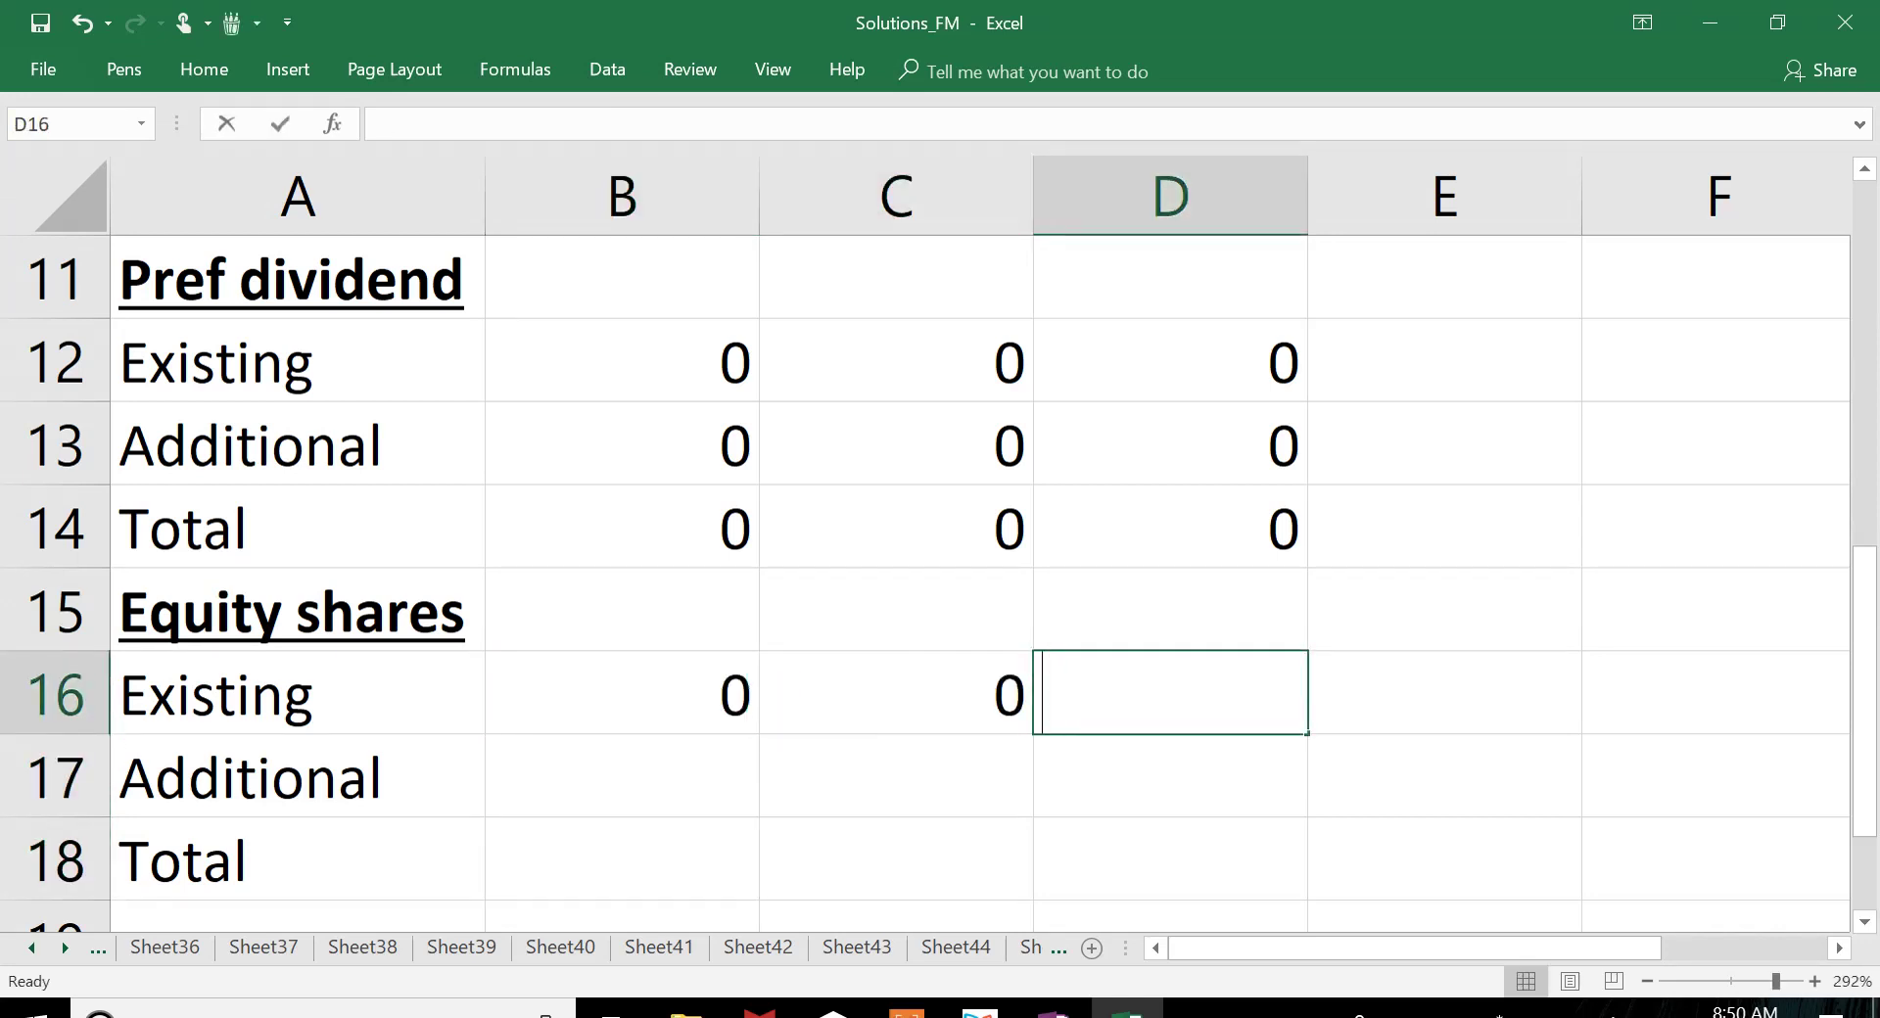
pyautogui.write('0')
pyautogui.click(896, 775)
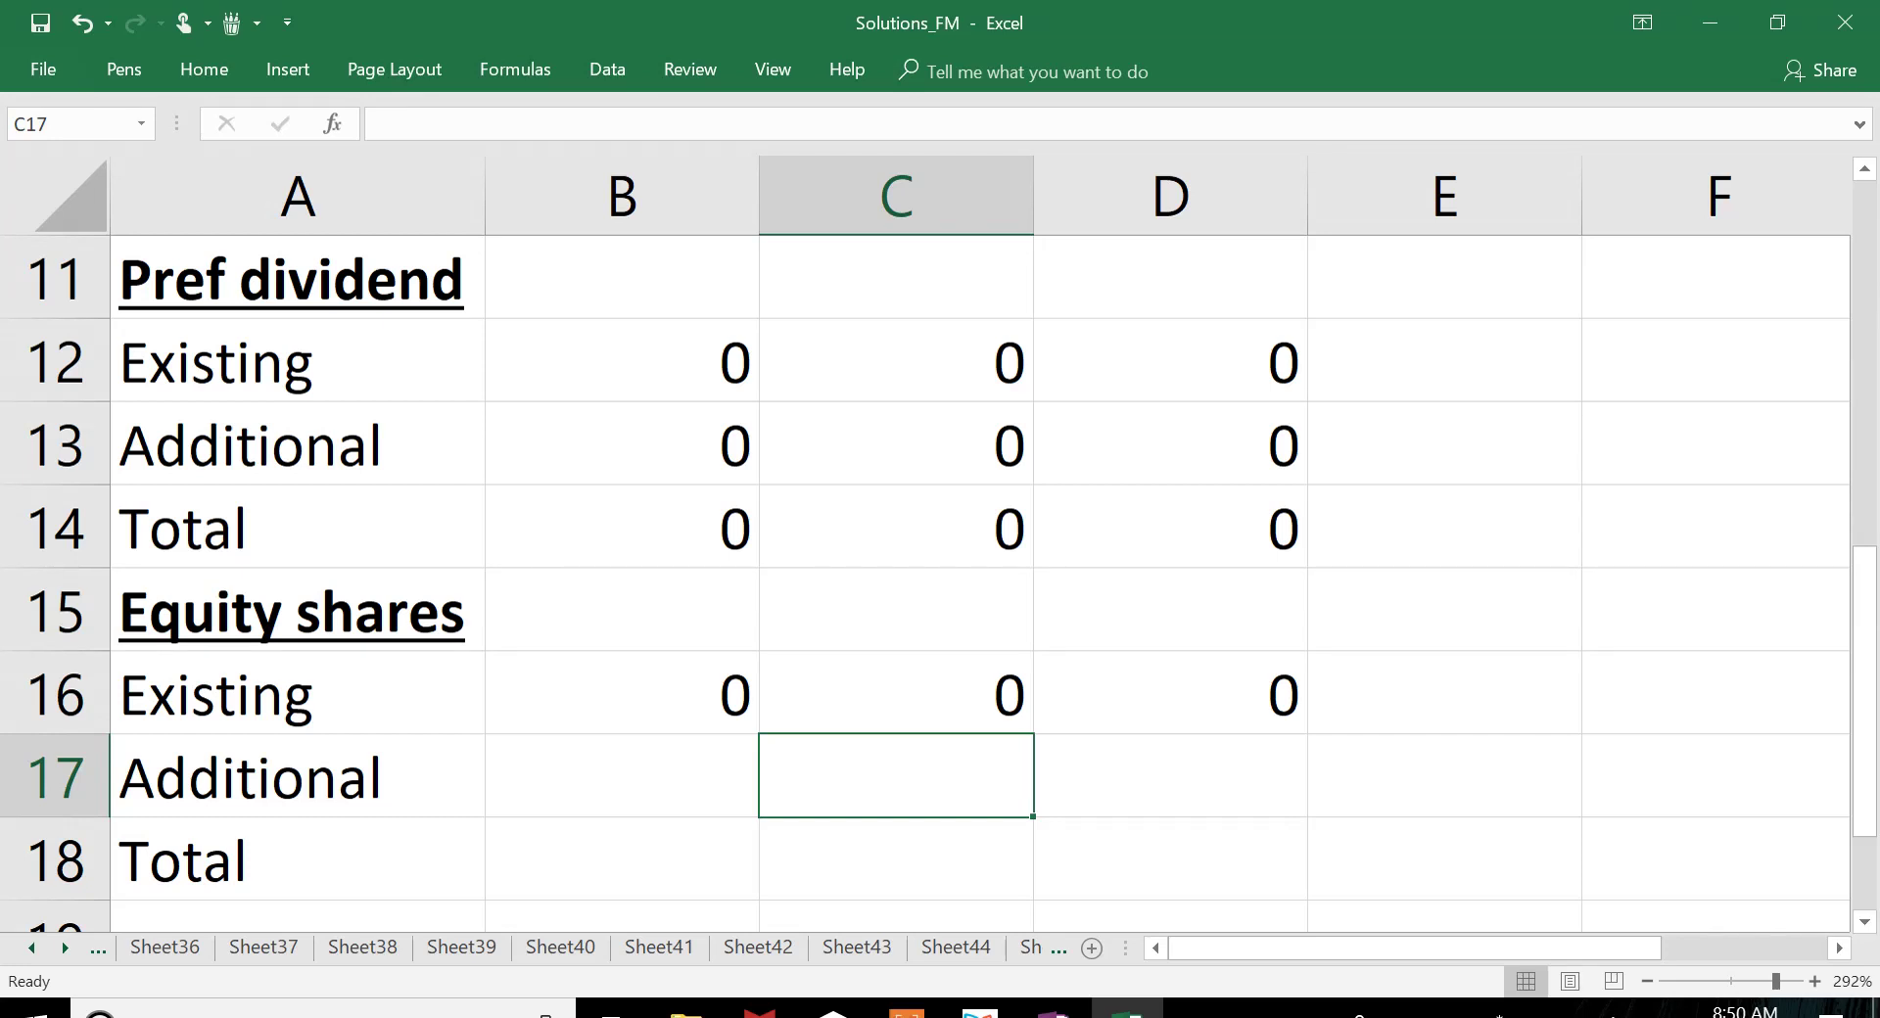
# Step: Select B17 and switch to Xodo to review the first Optimum mix problem's debt levels and share issue prices
pyautogui.click(622, 776)
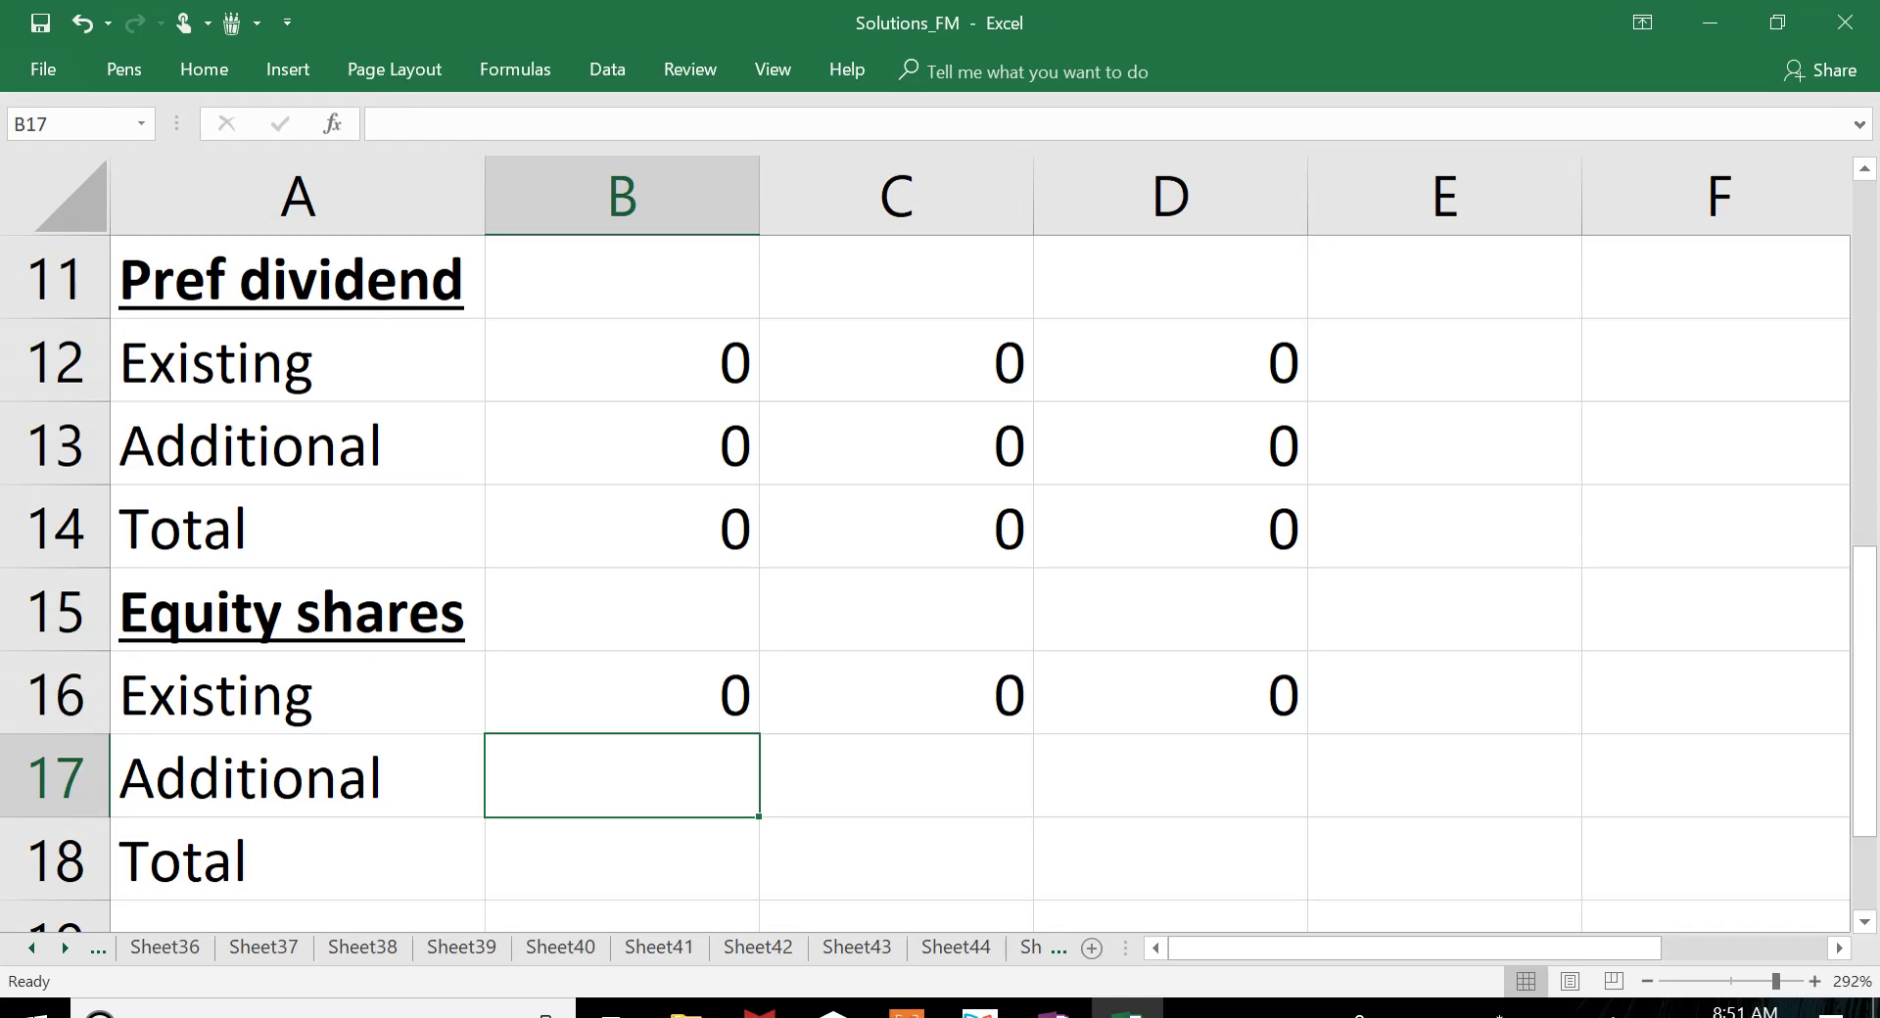
pyautogui.hotkey('alt', 'Tab')
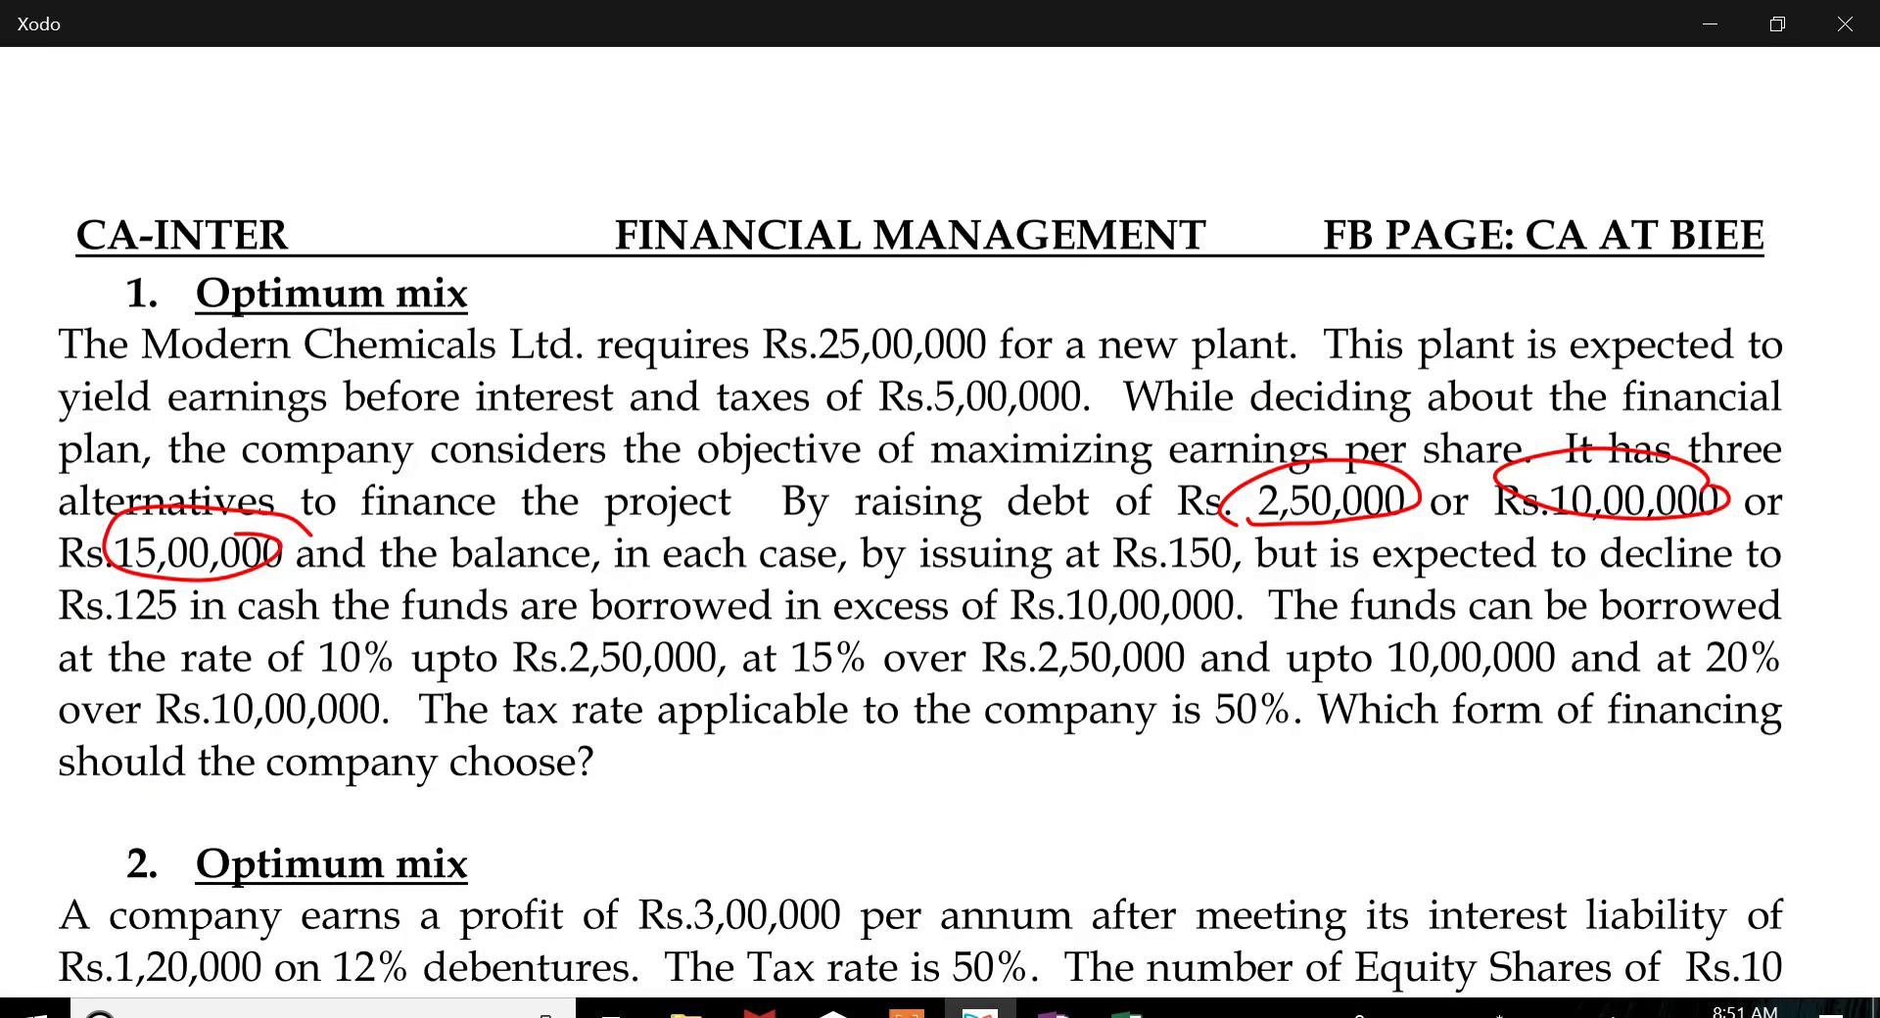
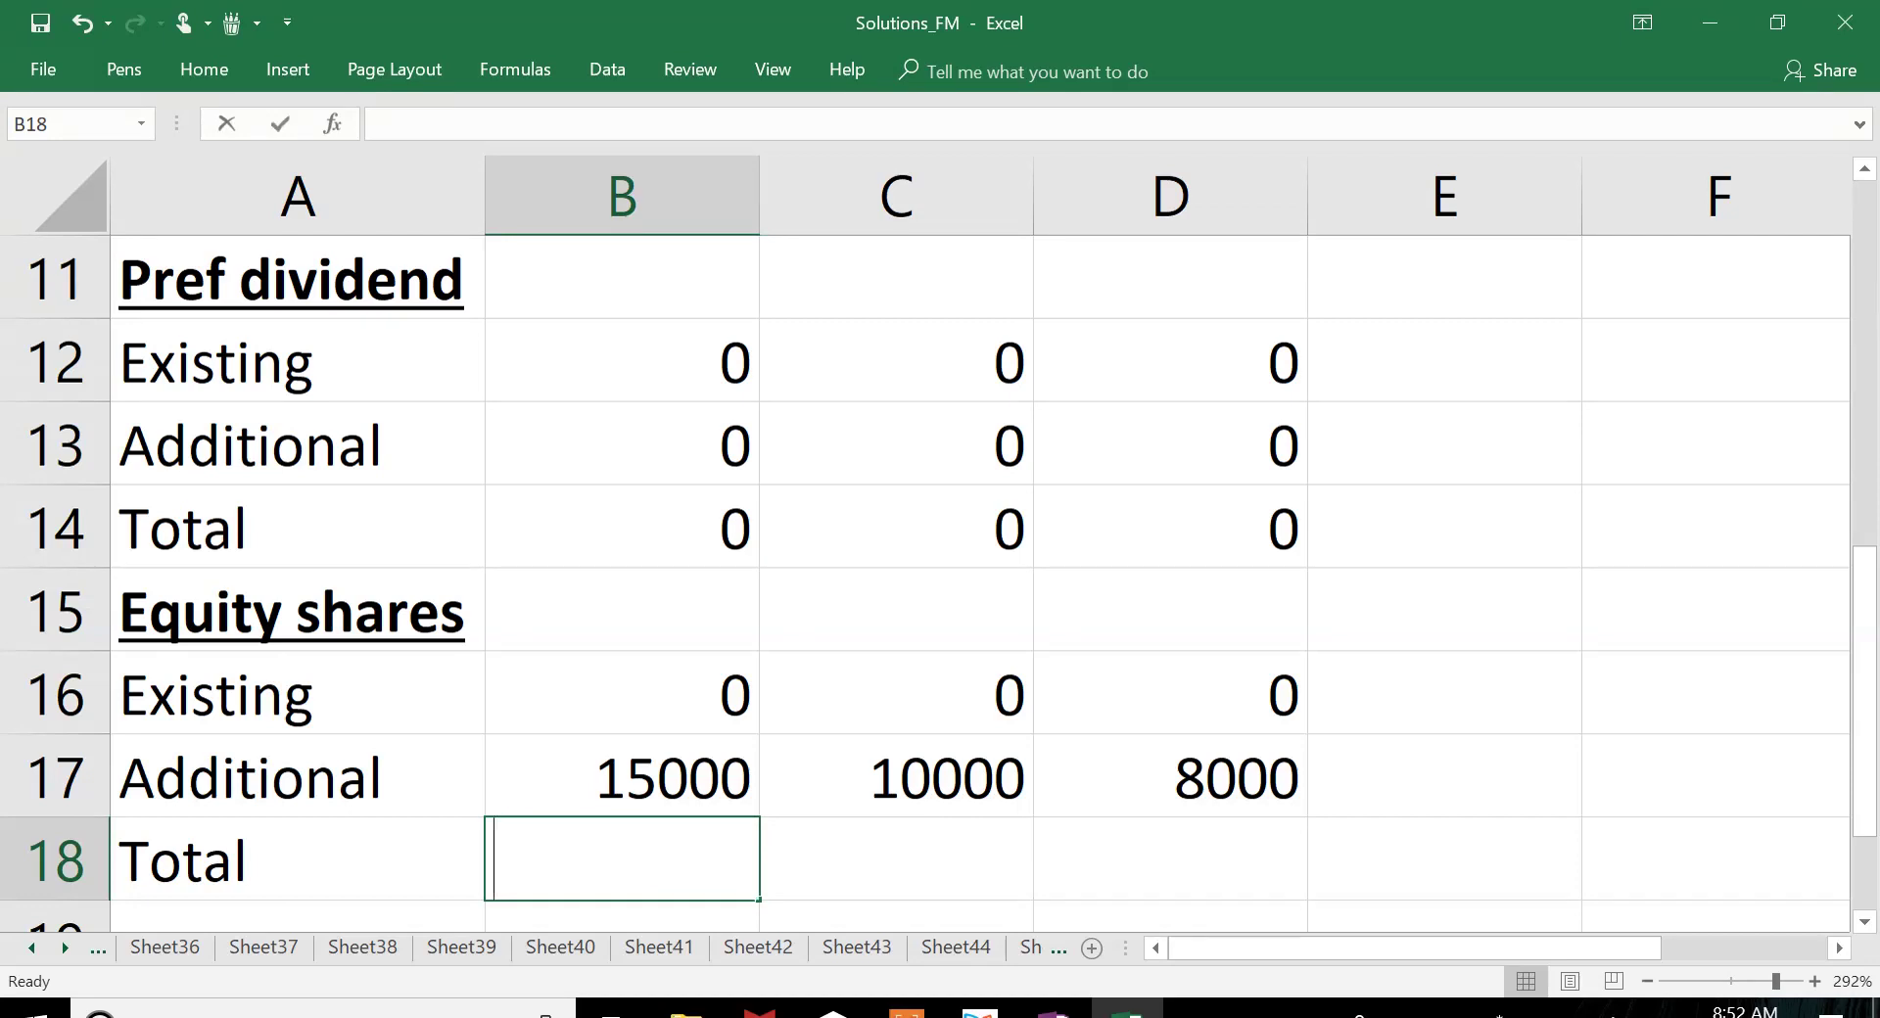
# Step: Total the equity shares in B18 with =B16+B17 and fill the formula across to D18
pyautogui.press('Up')
pyautogui.press('Up')
pyautogui.write('+')
pyautogui.press('Up')
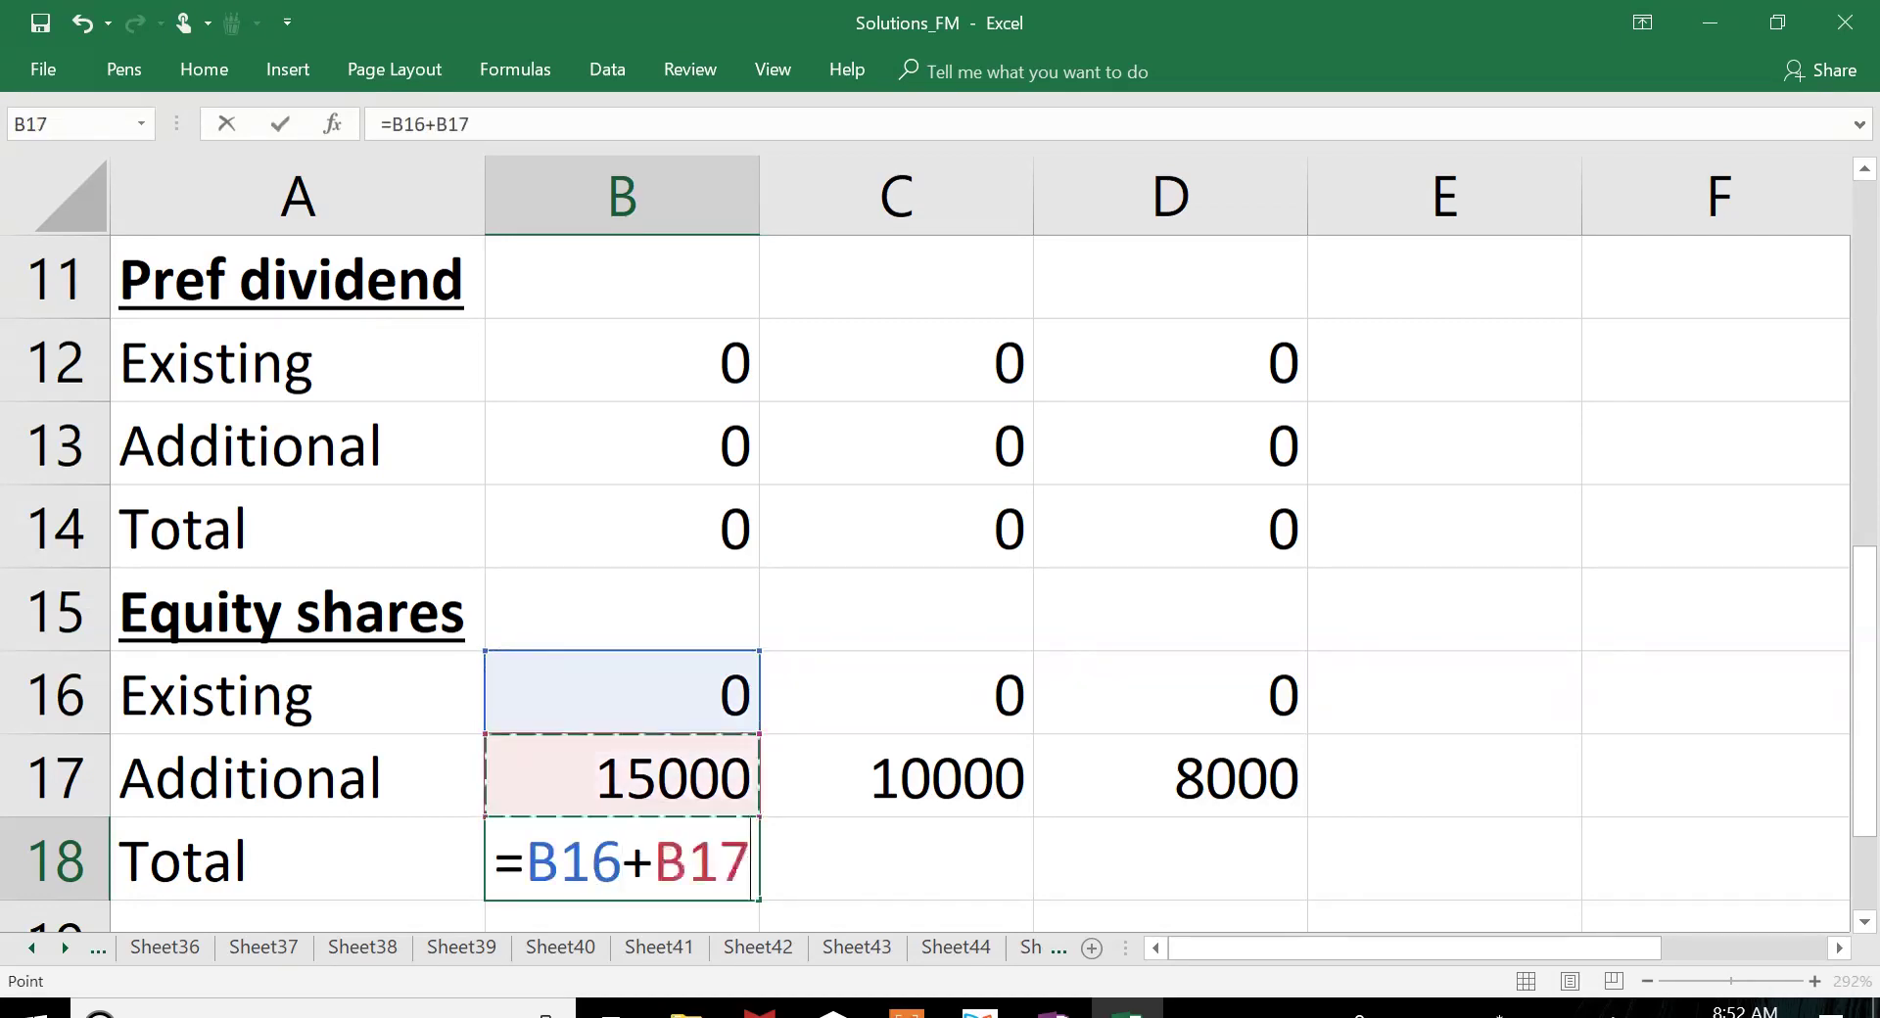
pyautogui.press('Return')
pyautogui.press('Up')
pyautogui.hotkey('shift', 'Right')
pyautogui.hotkey('shift', 'Right')
pyautogui.hotkey('ctrl', 'r')
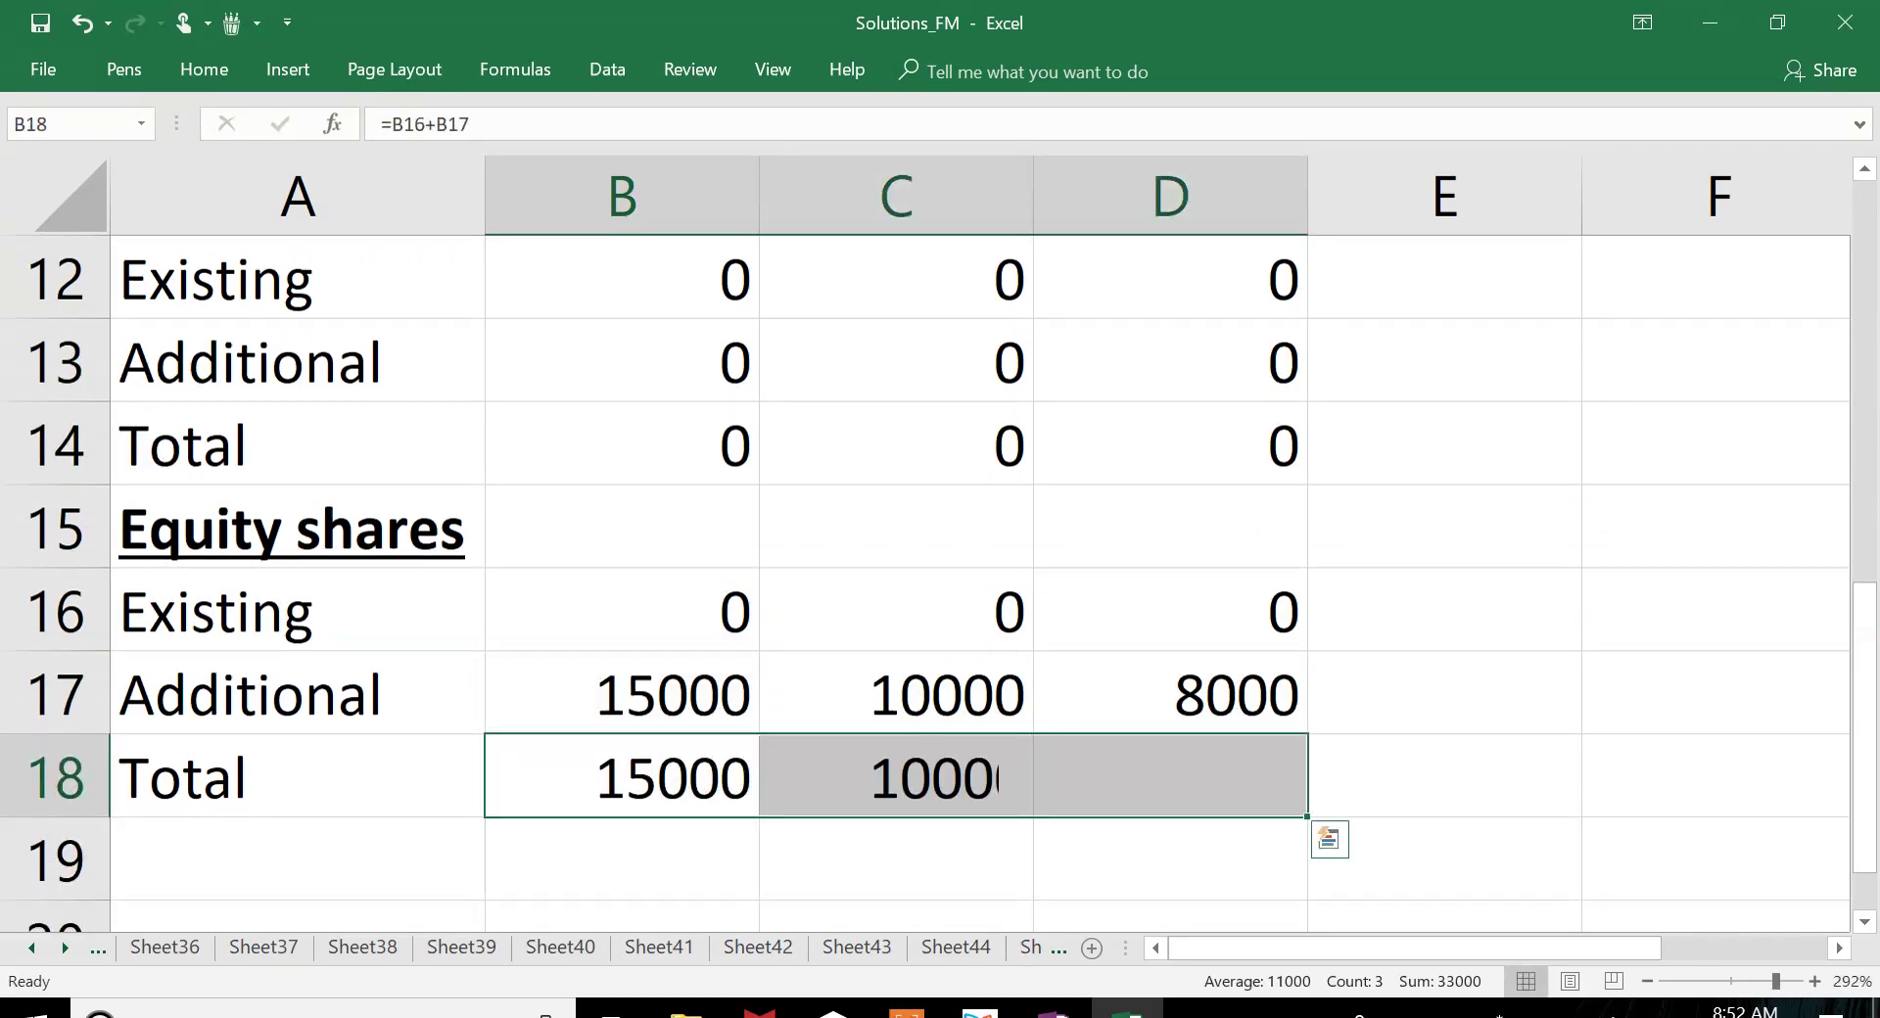
# Step: Enter the heading "WN 3: Calculation of EPS" in A20, leaving one blank row below the equity shares total
pyautogui.press('Home')
pyautogui.press('Down')
pyautogui.press('Down')
pyautogui.press('Down')
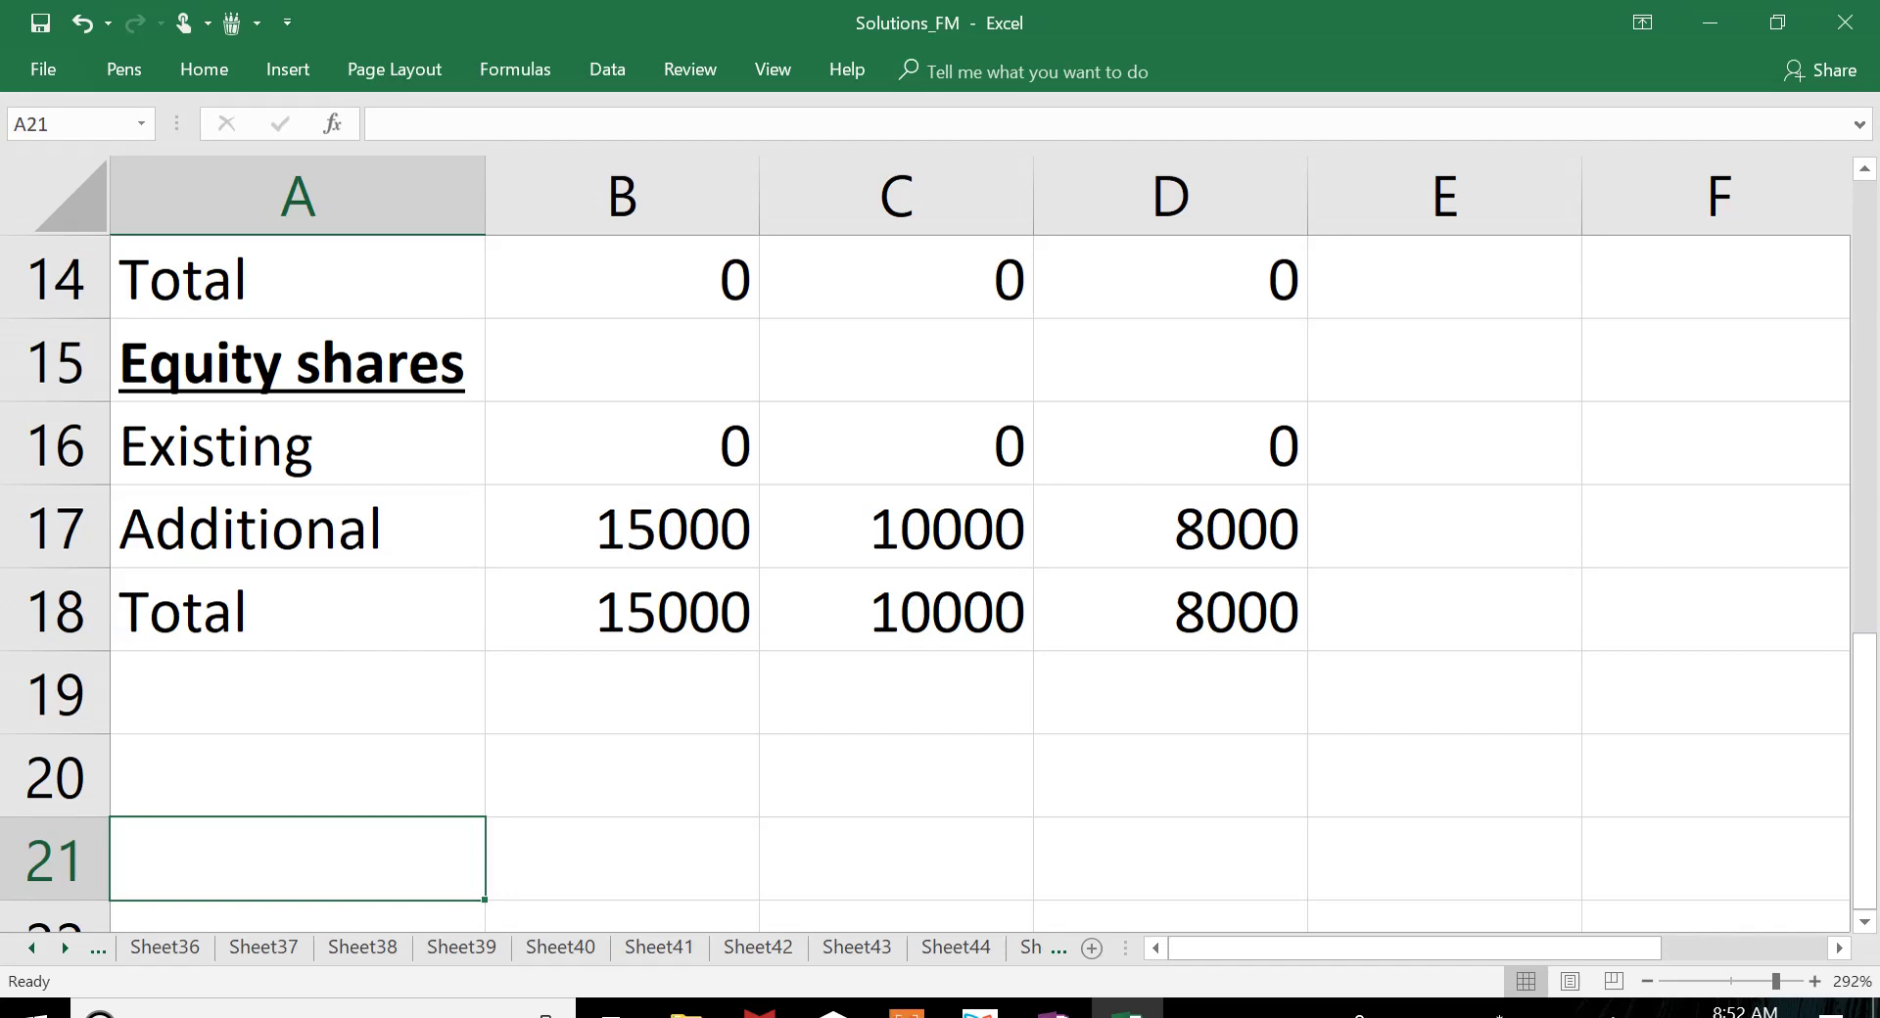
pyautogui.press('Down')
pyautogui.press('Down')
pyautogui.press('Down')
pyautogui.press('Down')
pyautogui.click(293, 277)
pyautogui.press('Down')
pyautogui.press('Down')
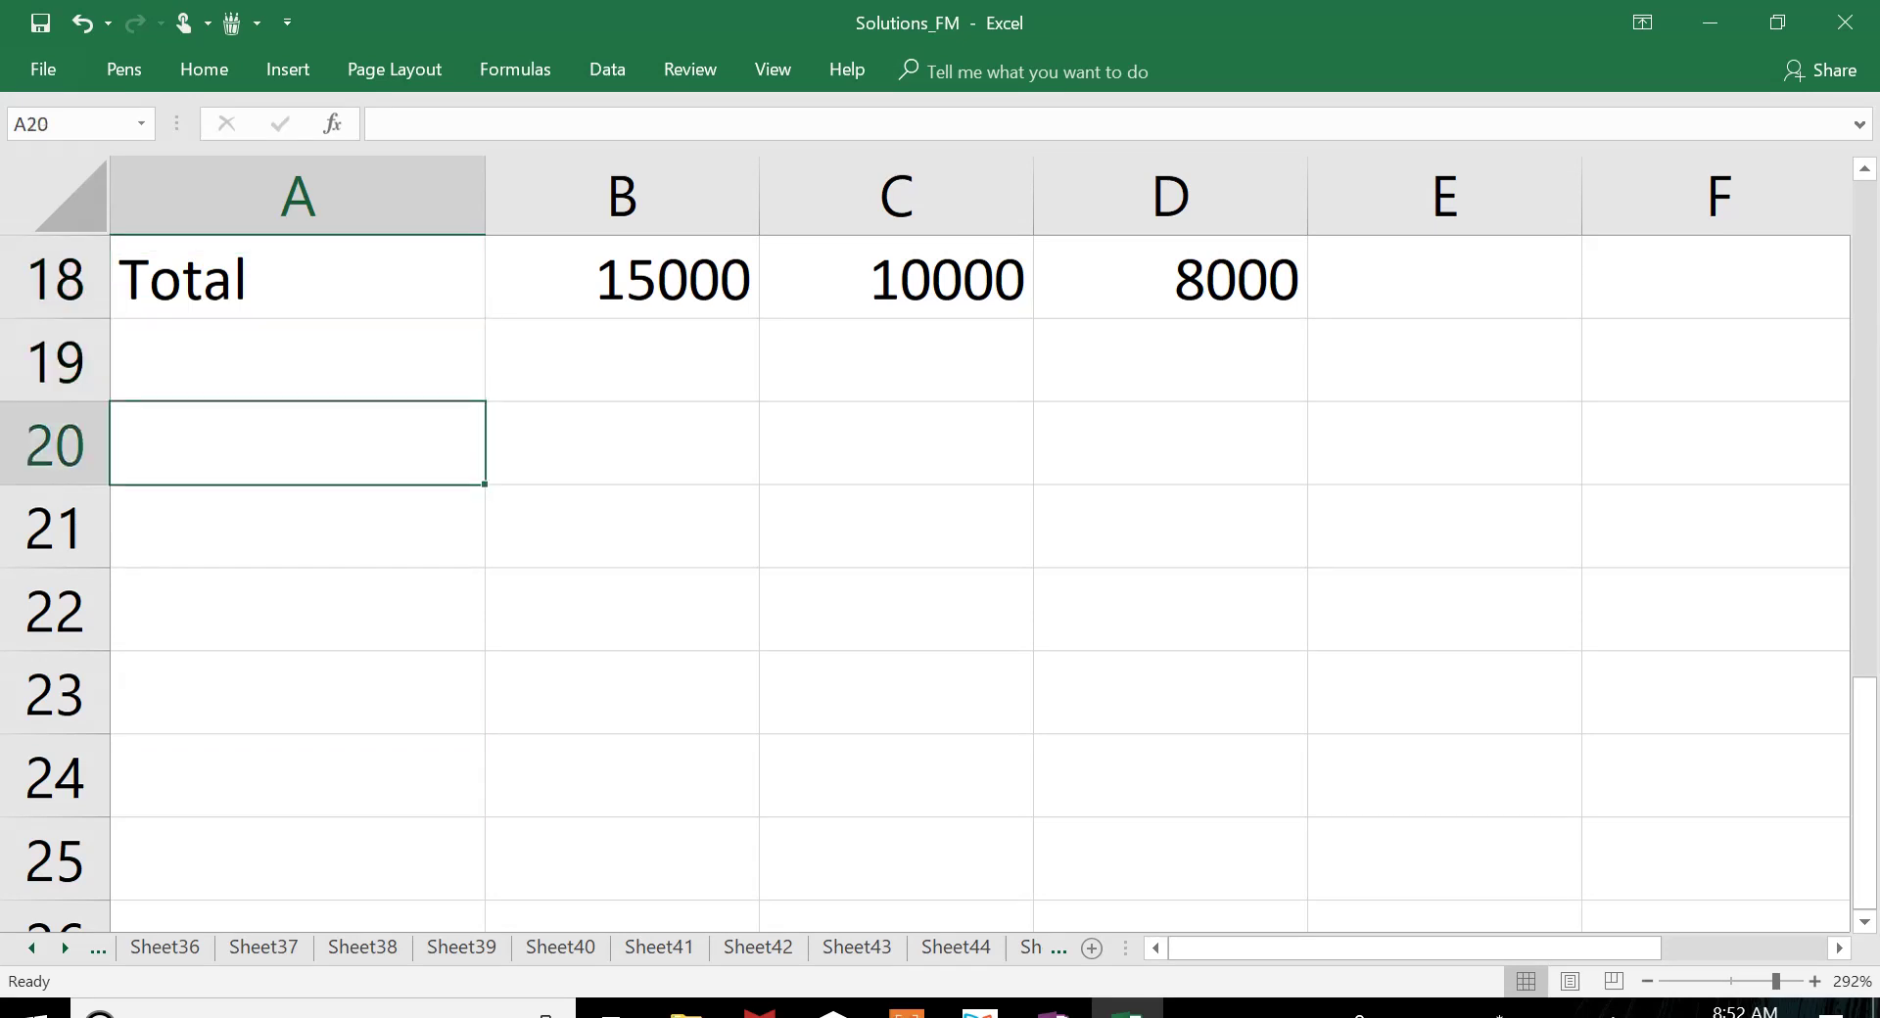
pyautogui.write('WN 3')
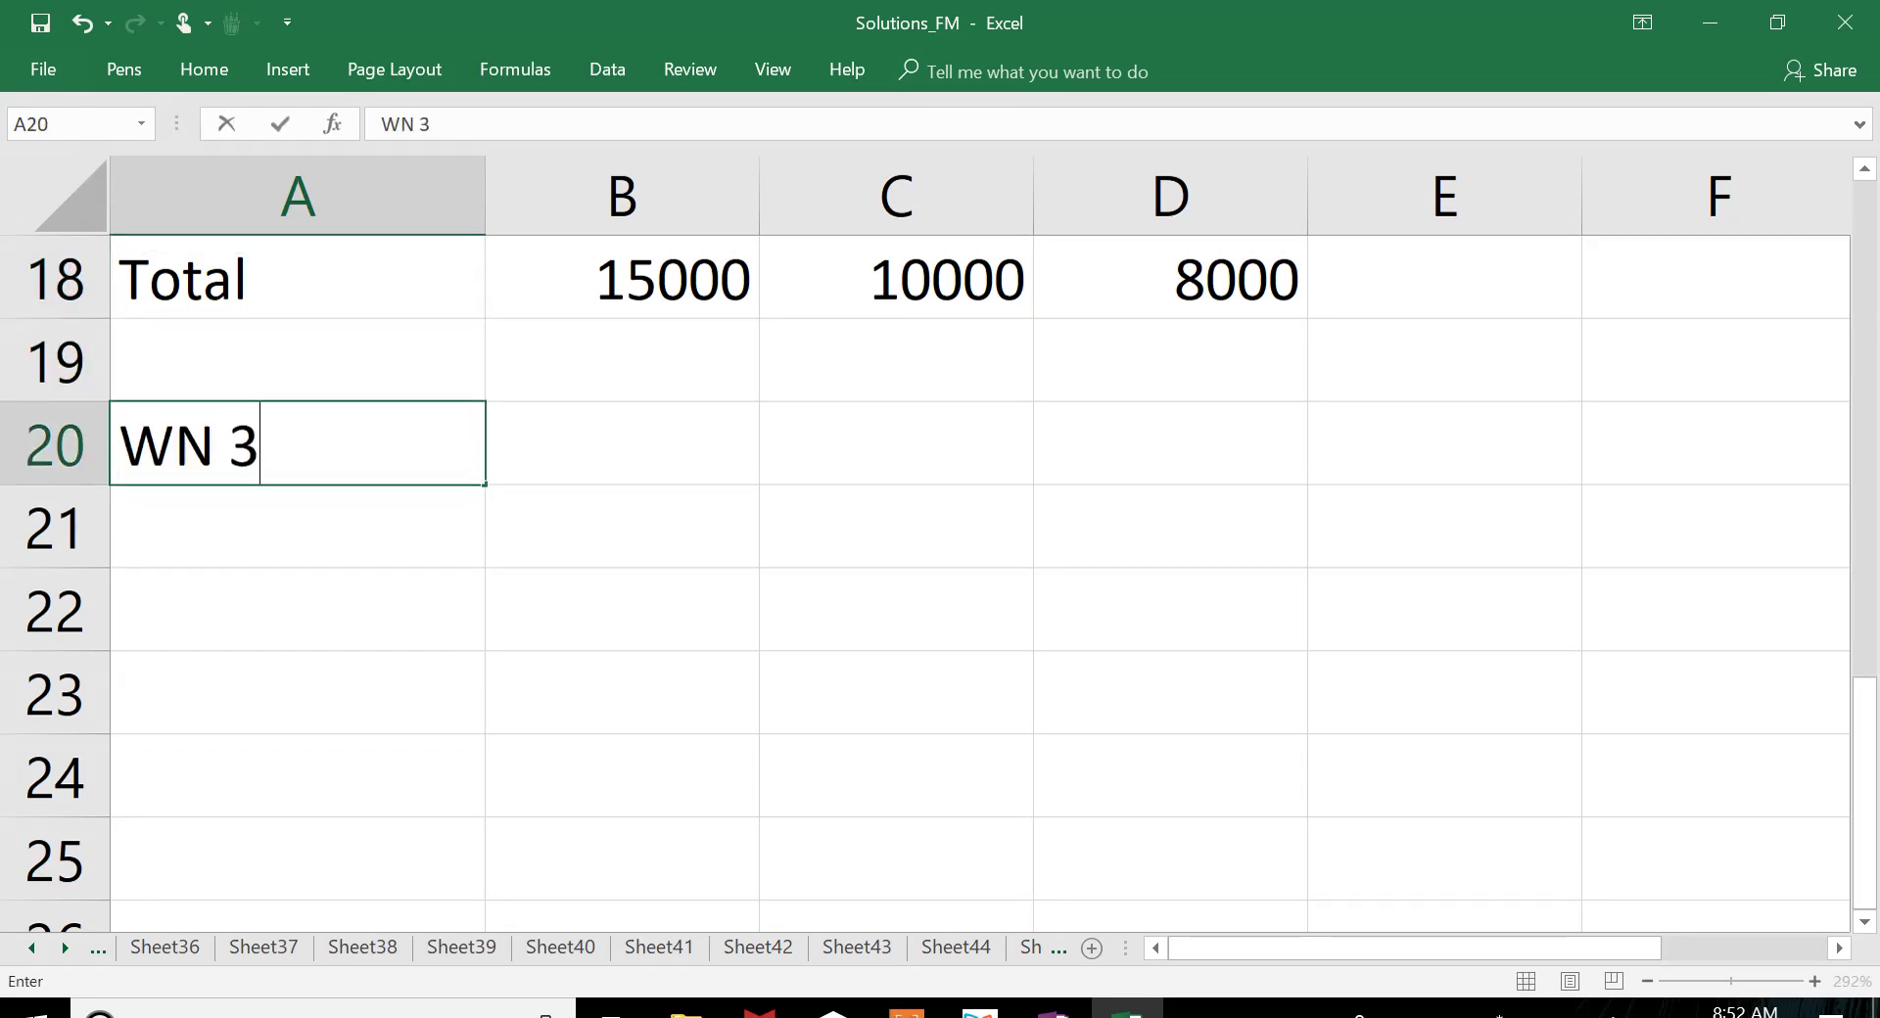
pyautogui.write(': Calcula')
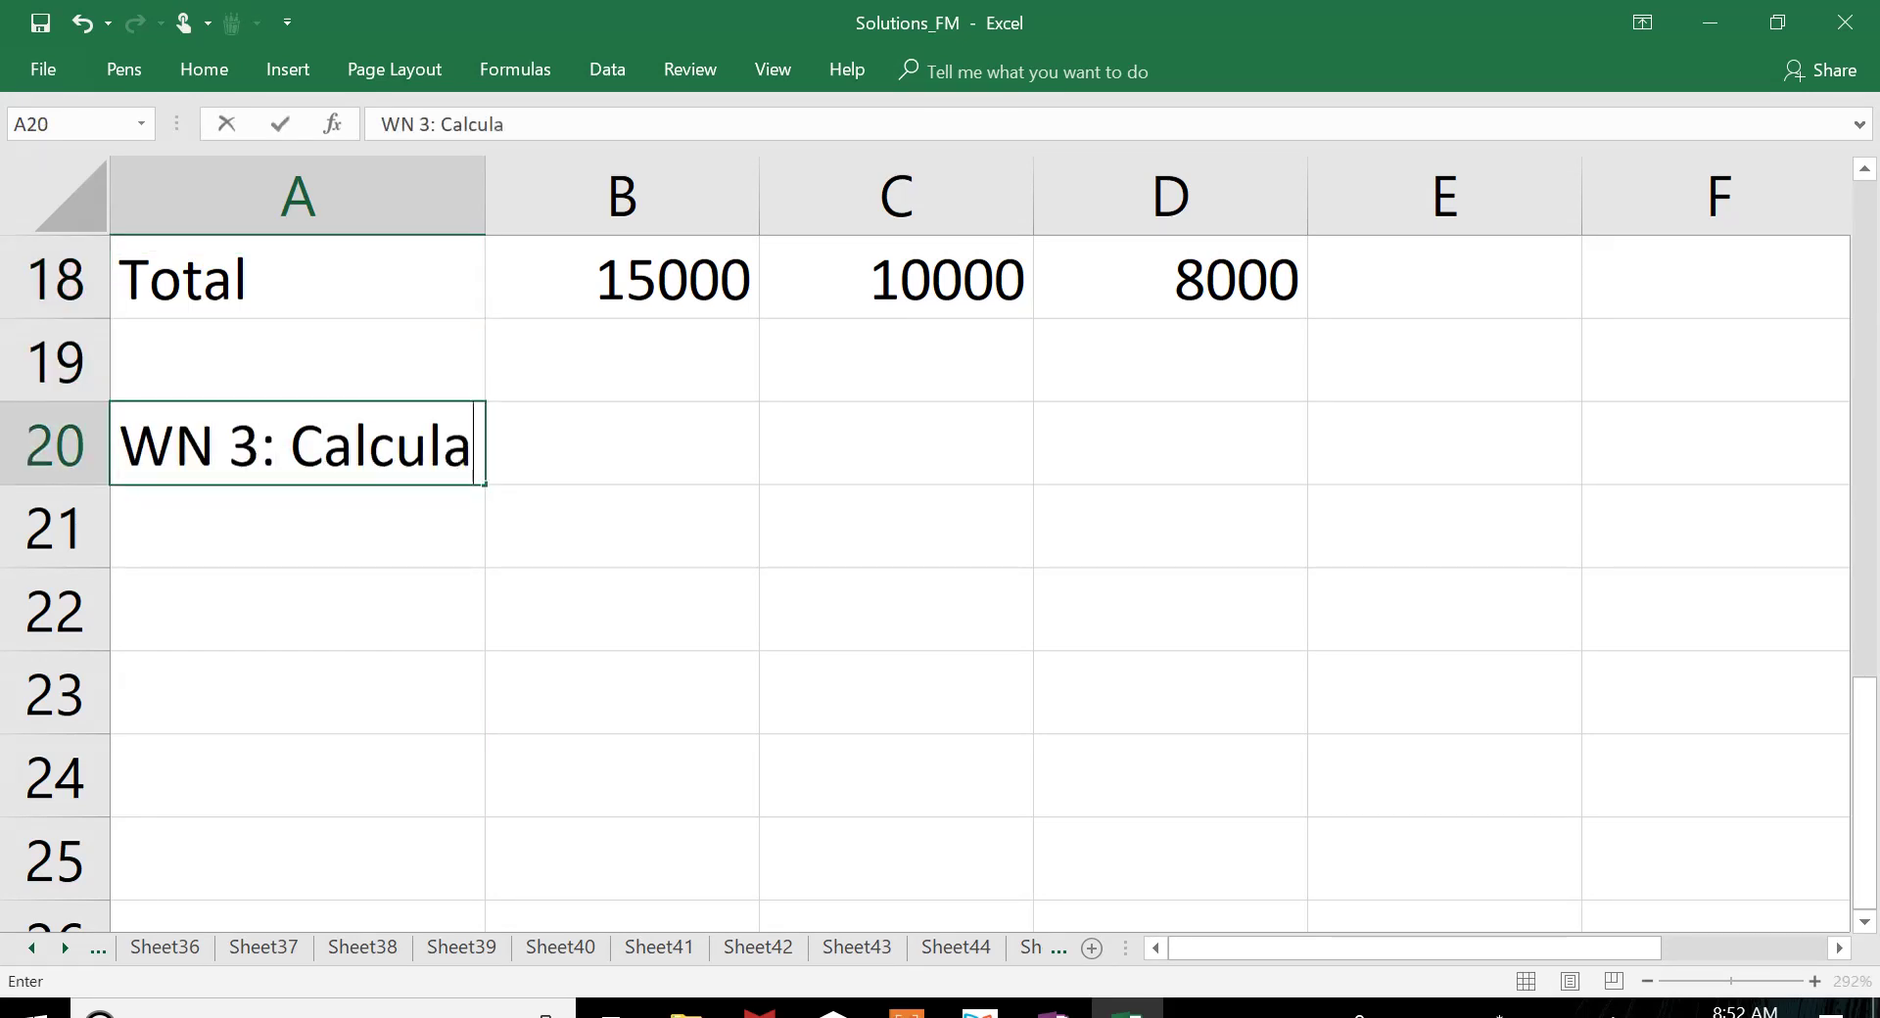
pyautogui.write('tion of EPS')
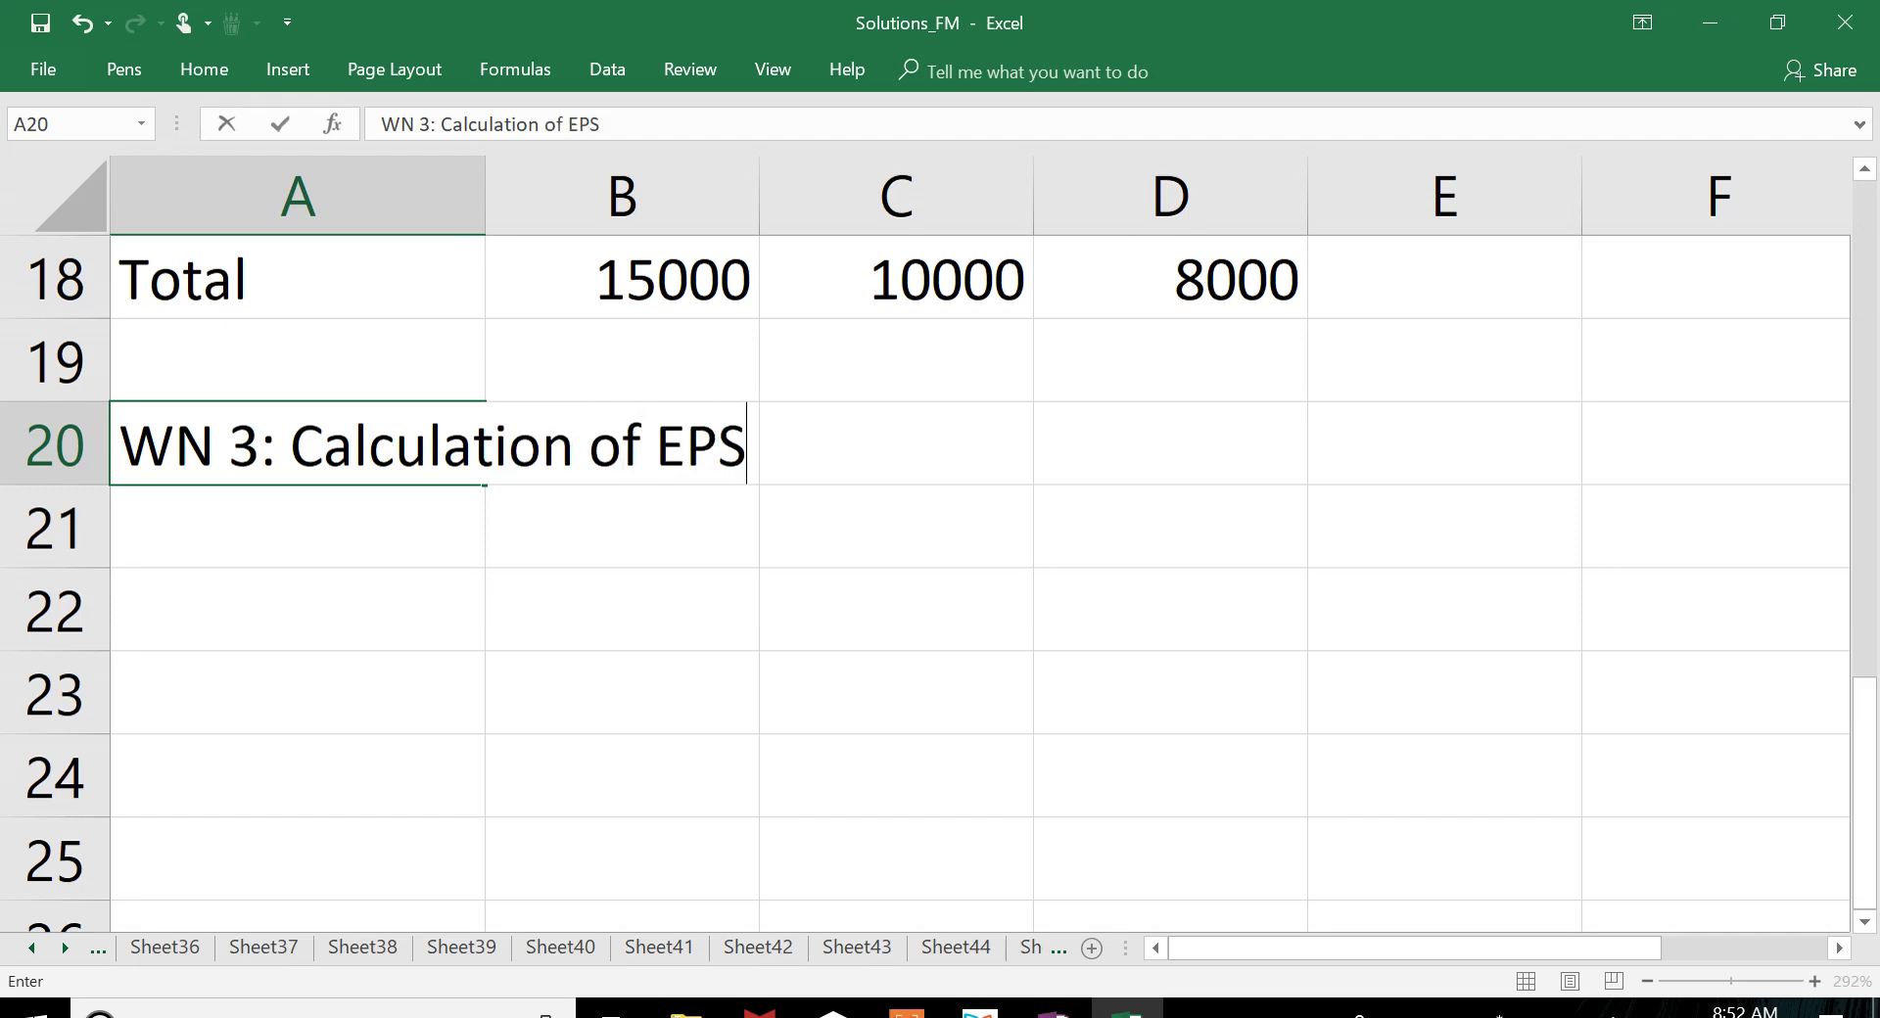
pyautogui.press('Return')
# Step: Make the "WN 3: Calculation of EPS" heading in A20 bold and underlined
pyautogui.click(294, 442)
pyautogui.hotkey('ctrl', 'b')
pyautogui.hotkey('ctrl', 'u')
pyautogui.click(294, 526)
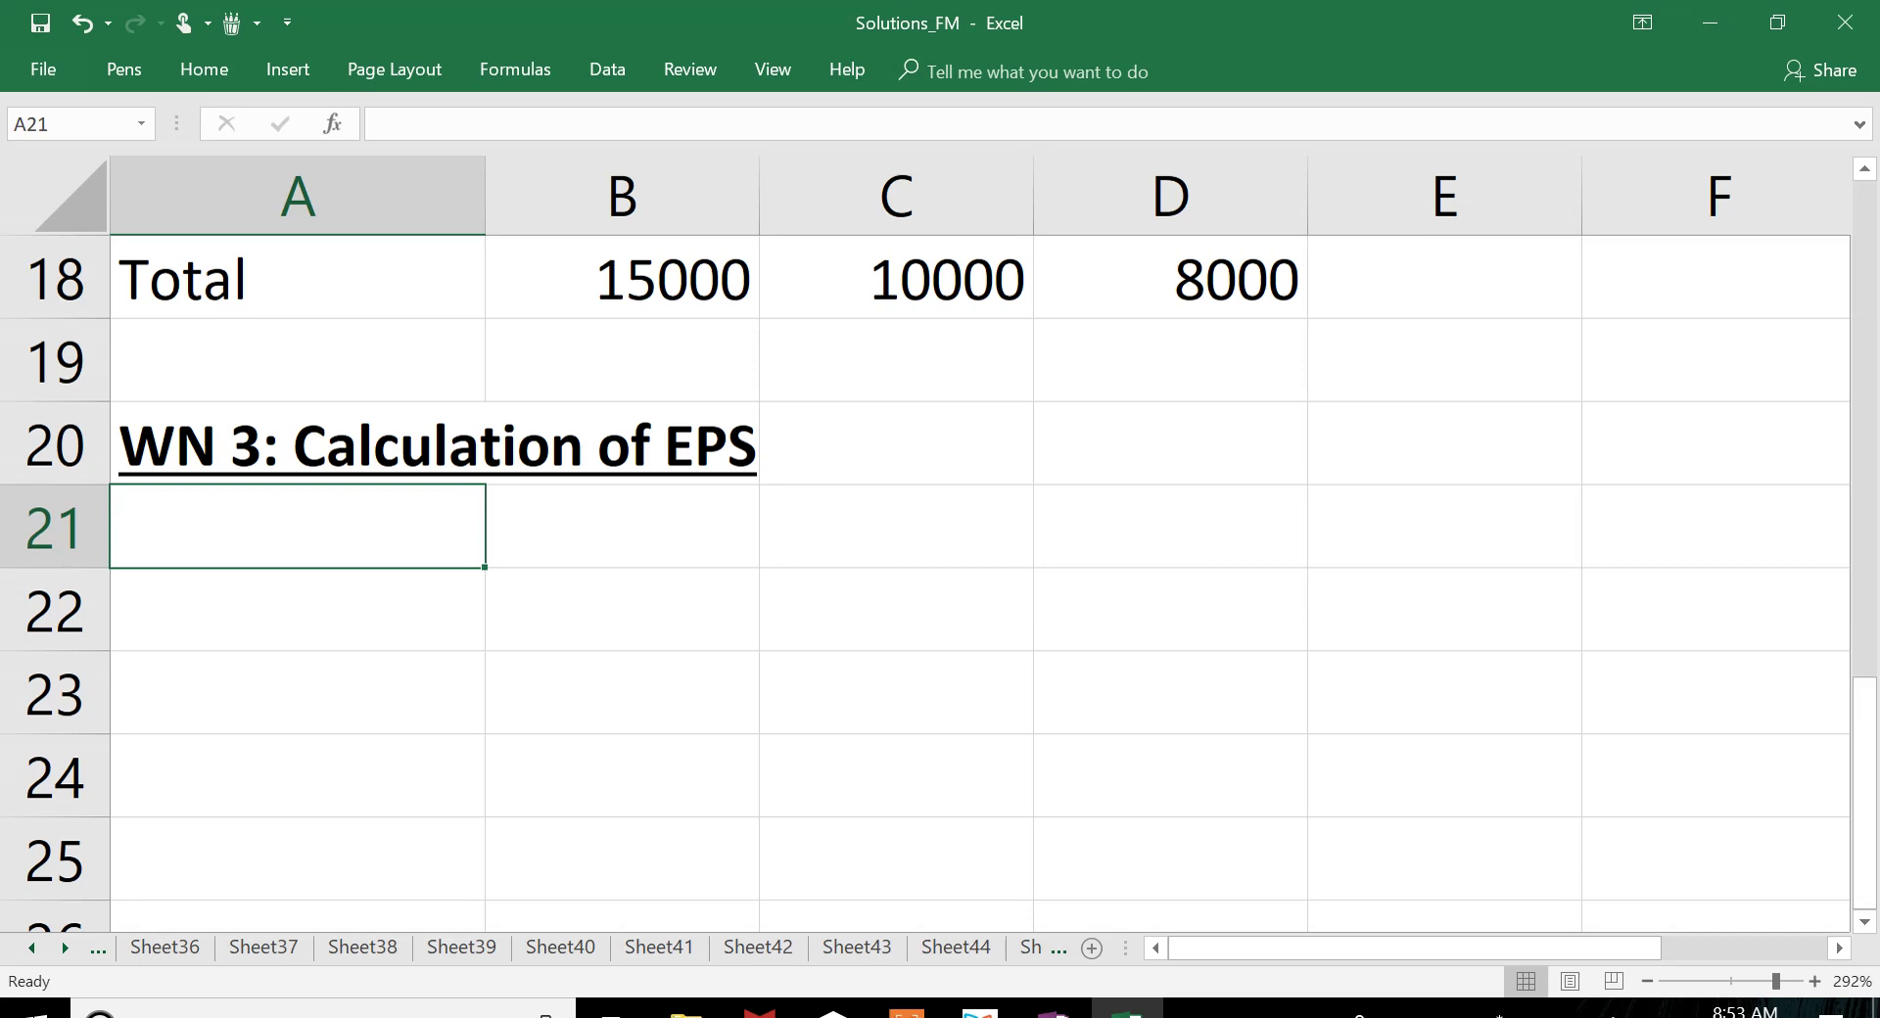
pyautogui.write('P')
pyautogui.press('capslock')
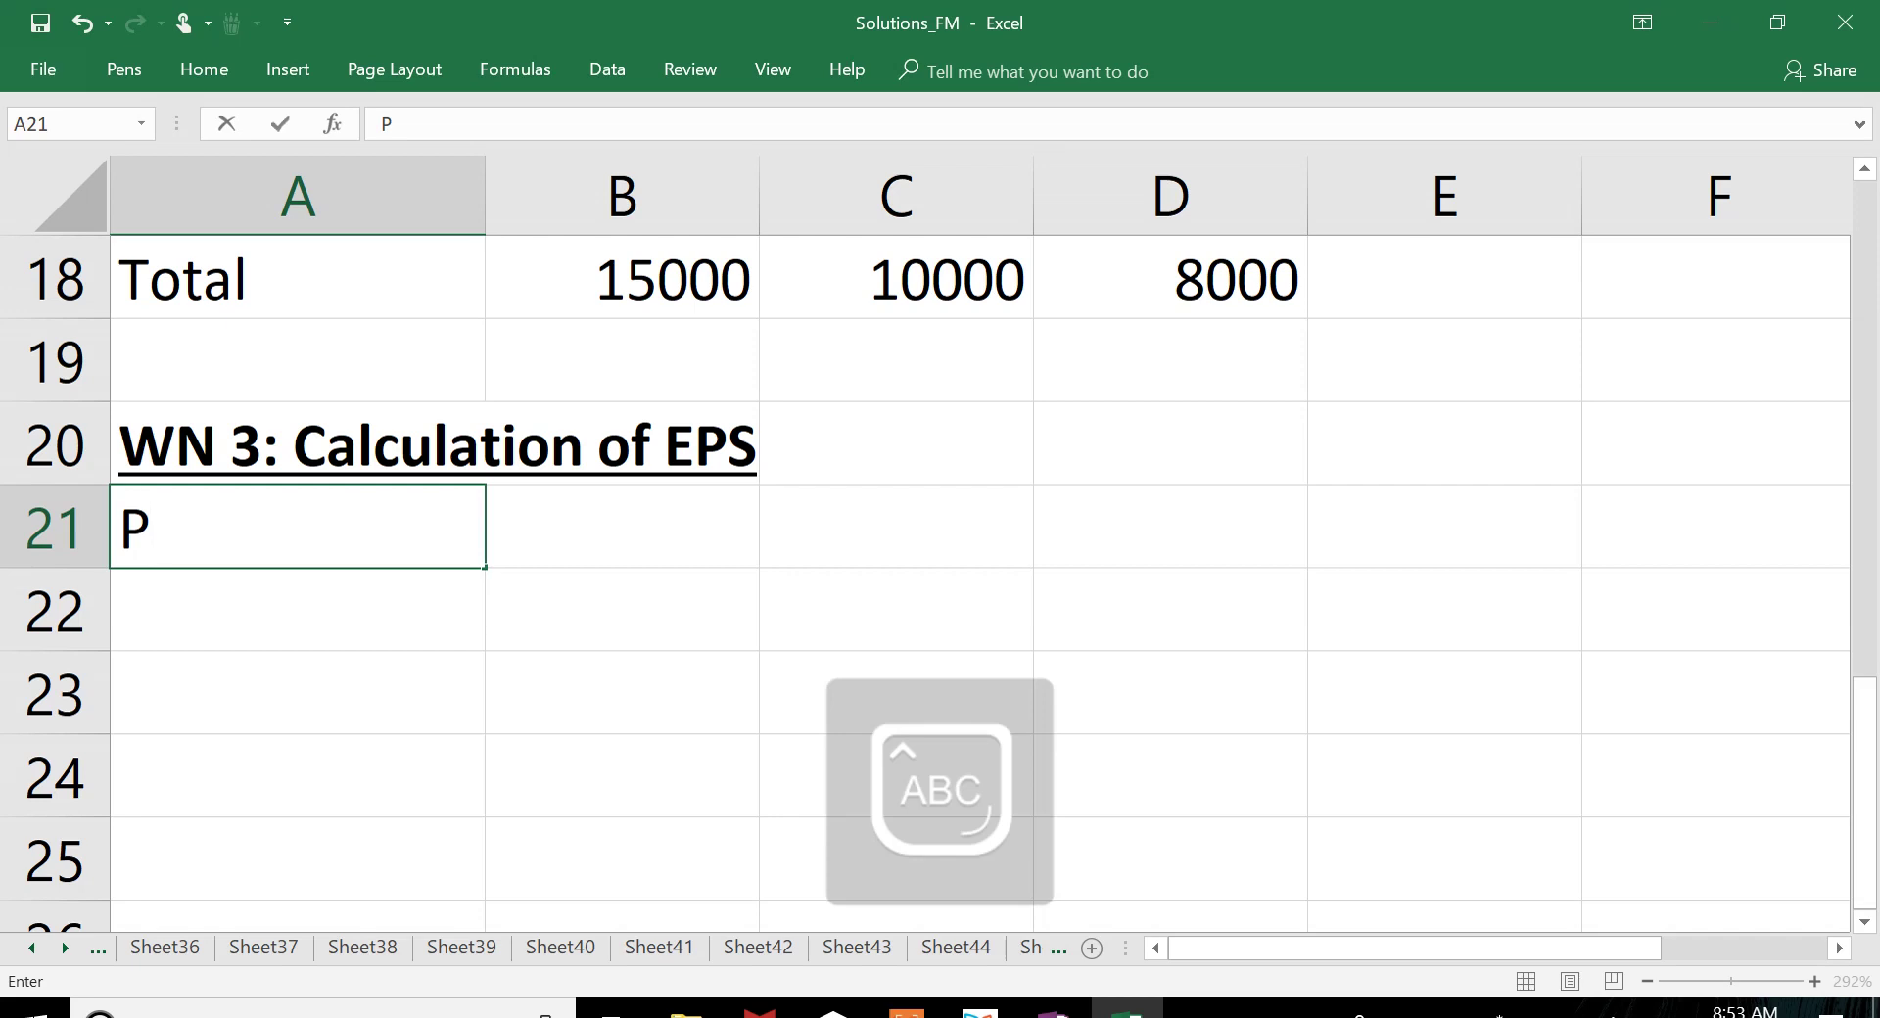
pyautogui.press('BackSpace')
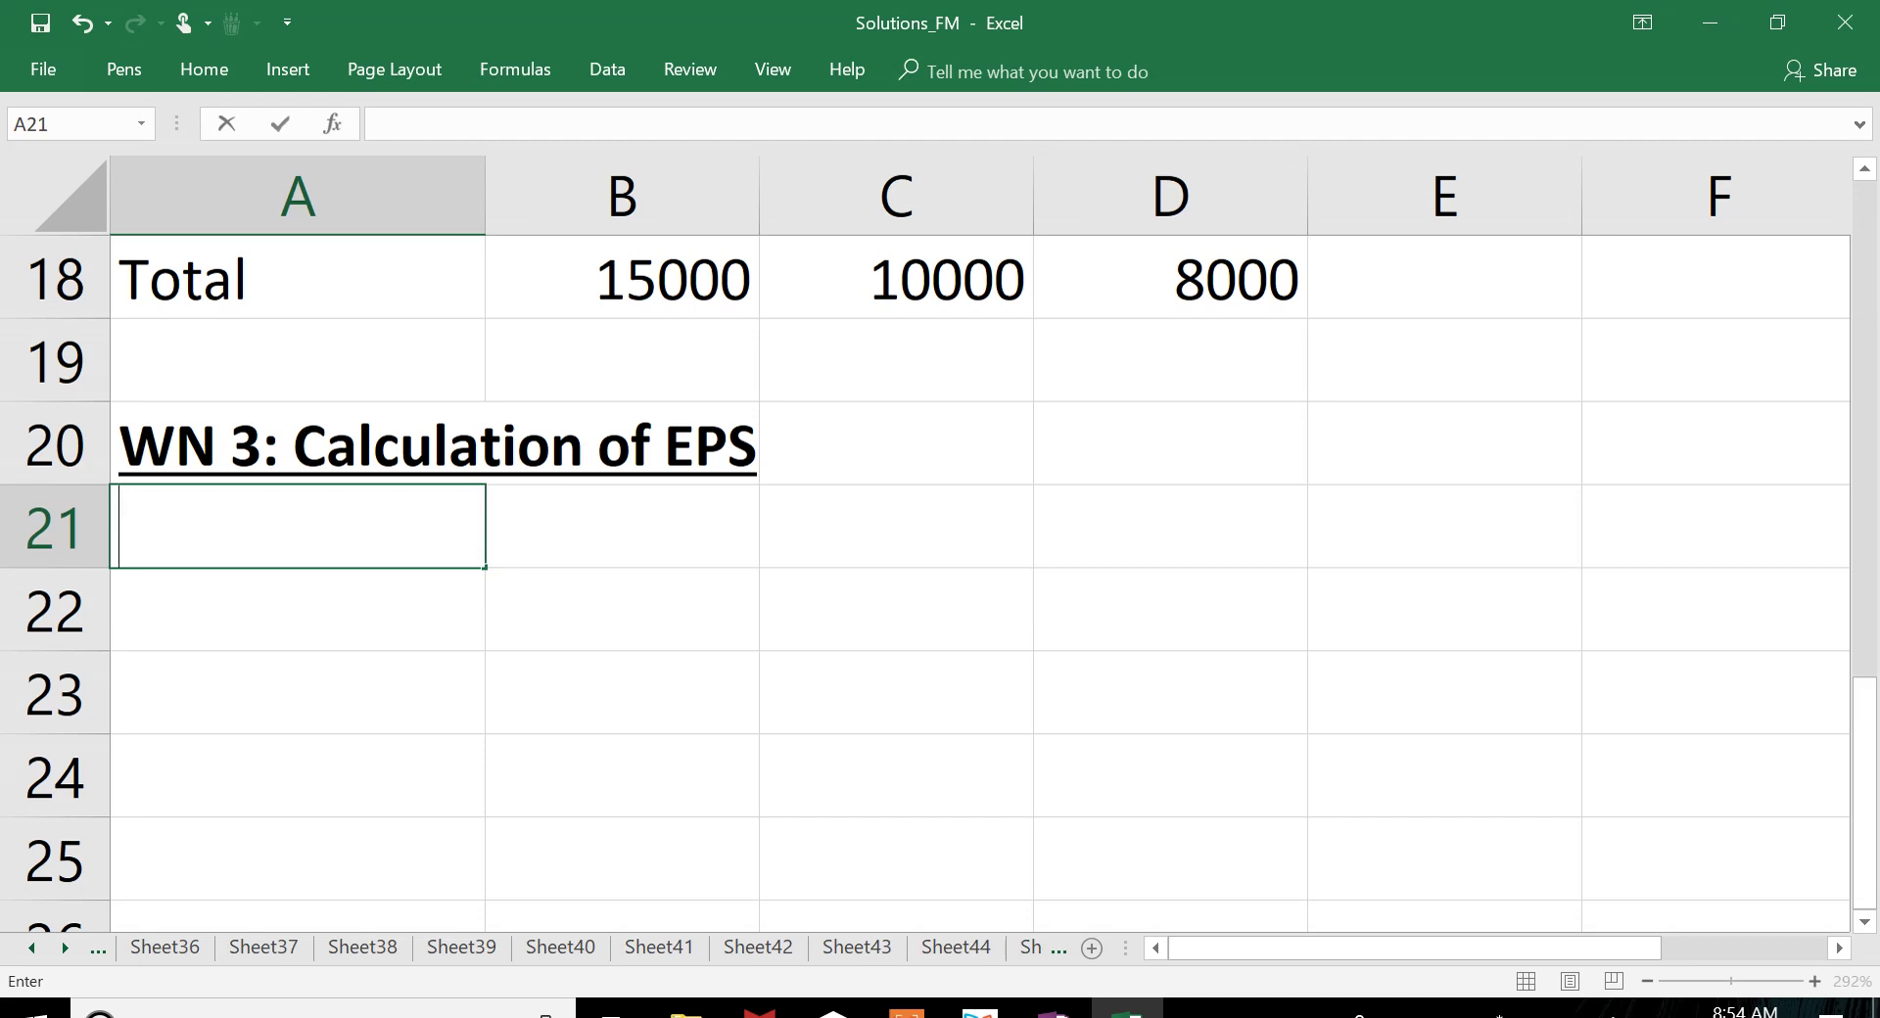
# Step: Enter the row label "EBIT" in A22, leaving row 21 blank
pyautogui.press('Return')
pyautogui.write('ebit')
pyautogui.press('BackSpace')
pyautogui.press('BackSpace')
pyautogui.press('BackSpace')
pyautogui.press('BackSpace')
pyautogui.write('eb')
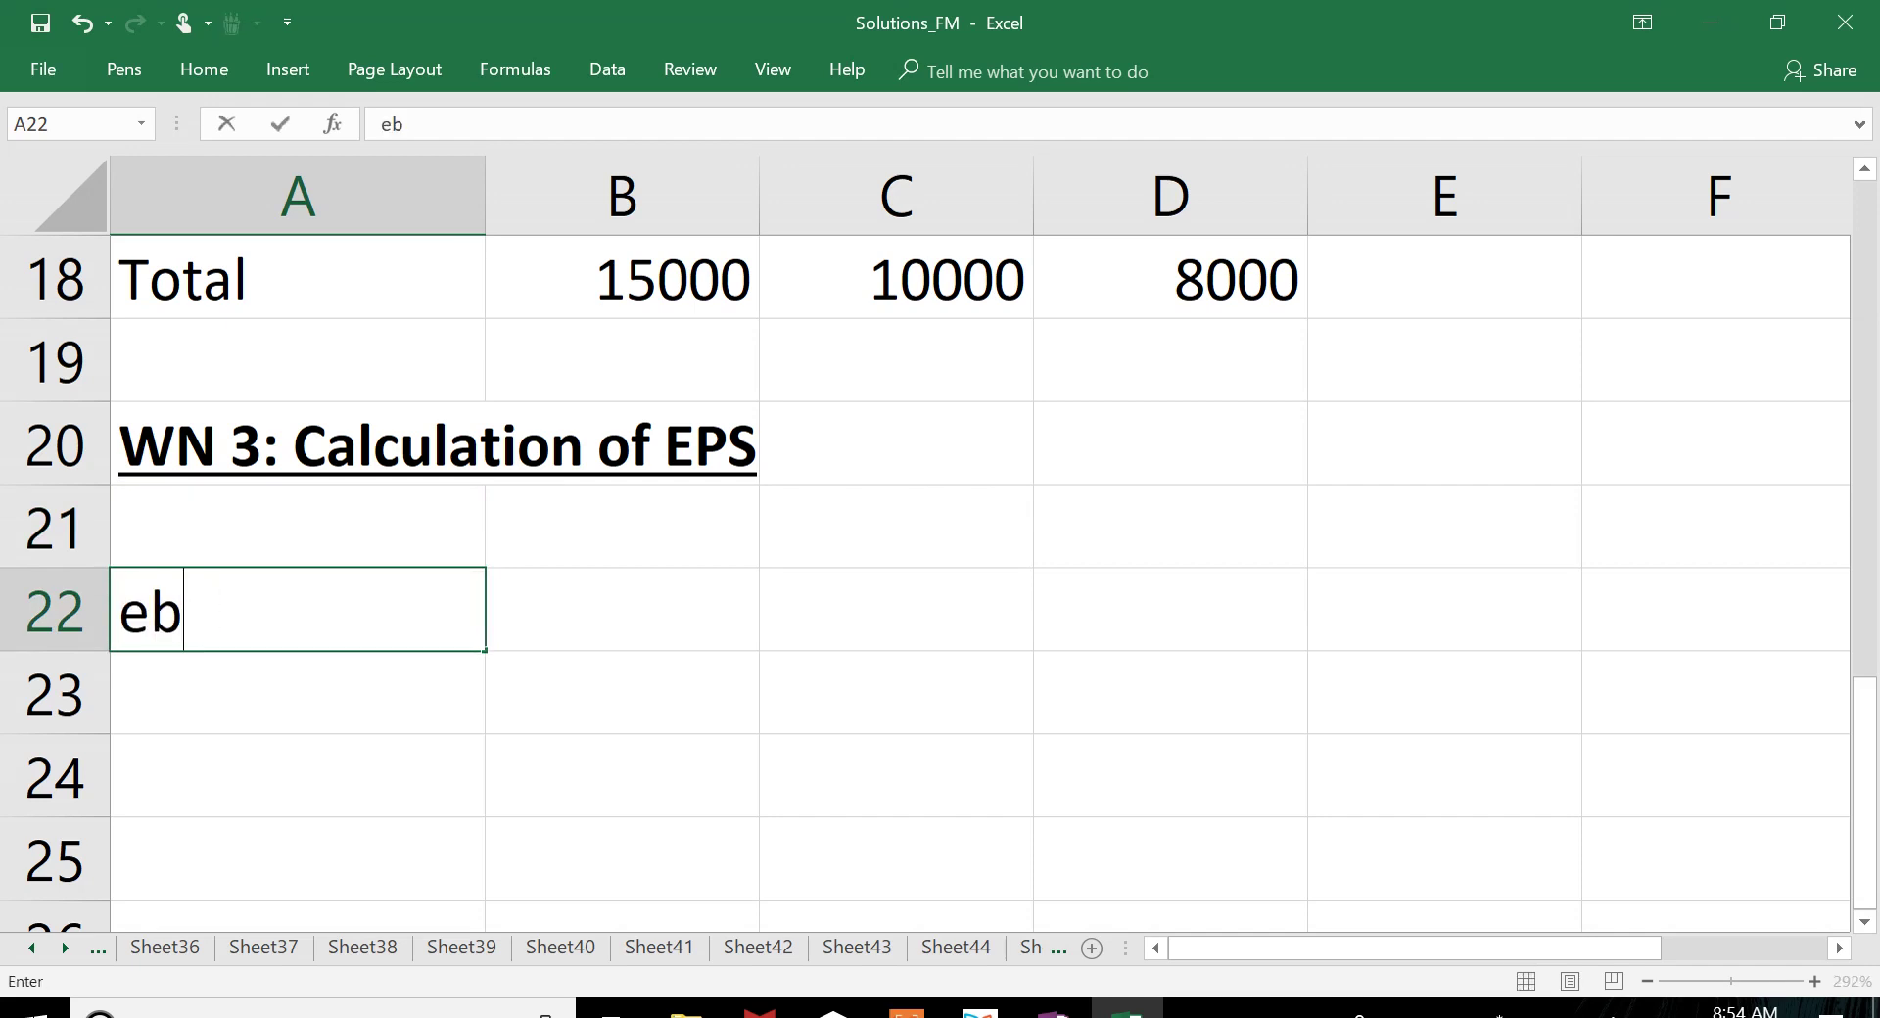
pyautogui.press('BackSpace')
pyautogui.press('BackSpace')
pyautogui.press('capslock')
pyautogui.write('EBIT')
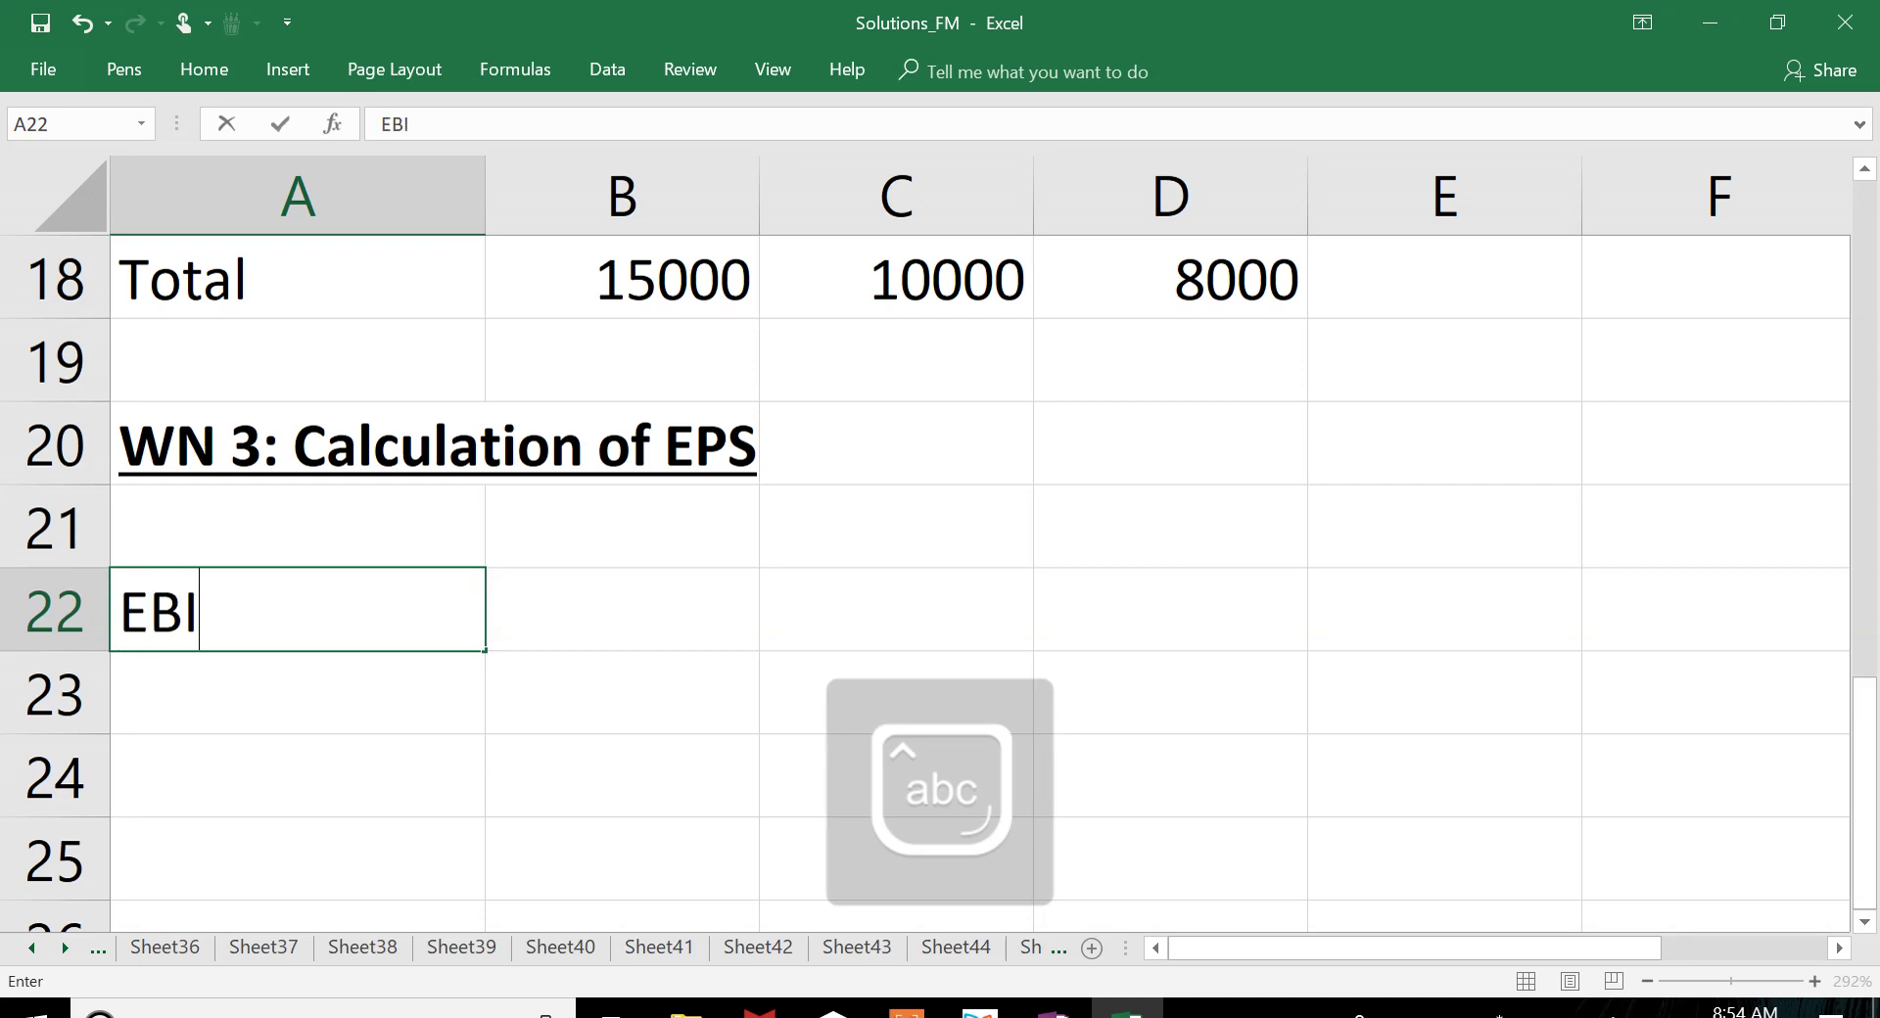
# Step: Enter 500000 as the EBIT in B22 and fill it across to D22
pyautogui.press('Tab')
pyautogui.write('500000')
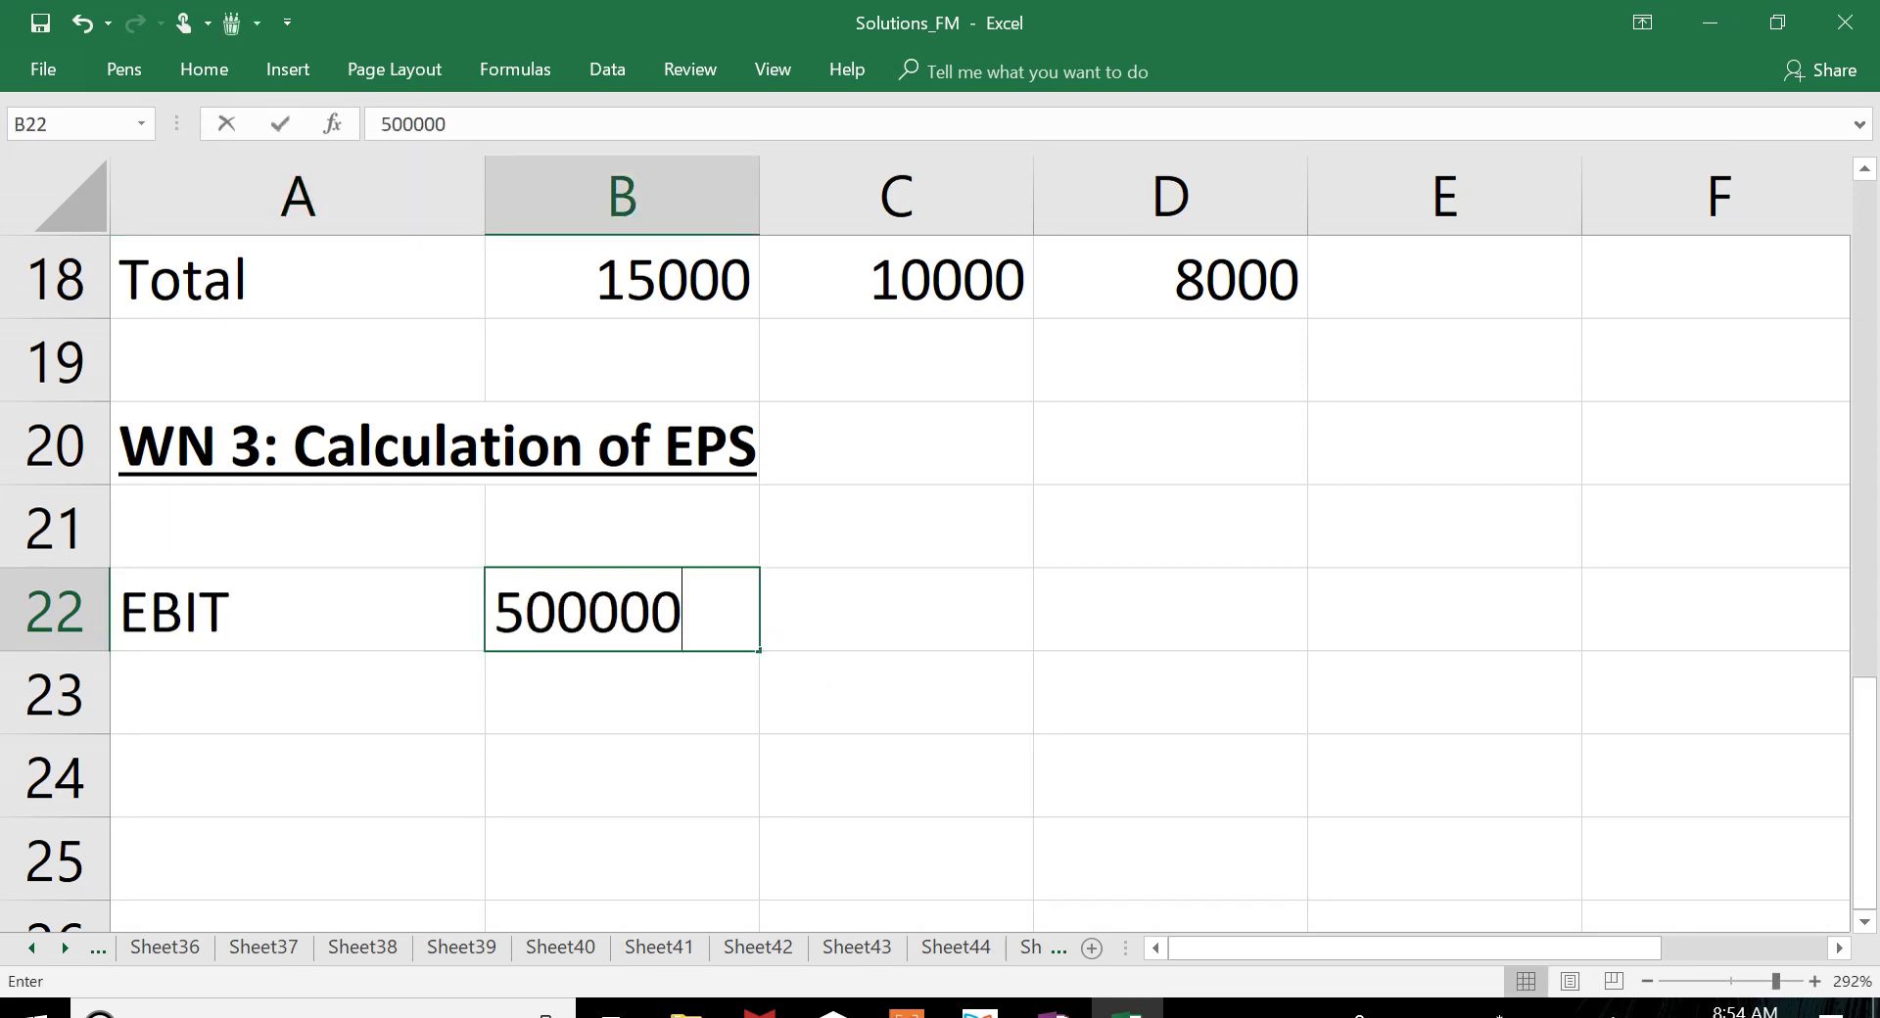
pyautogui.press('Return')
pyautogui.moveTo(622, 609); pyautogui.dragTo(1272, 609)
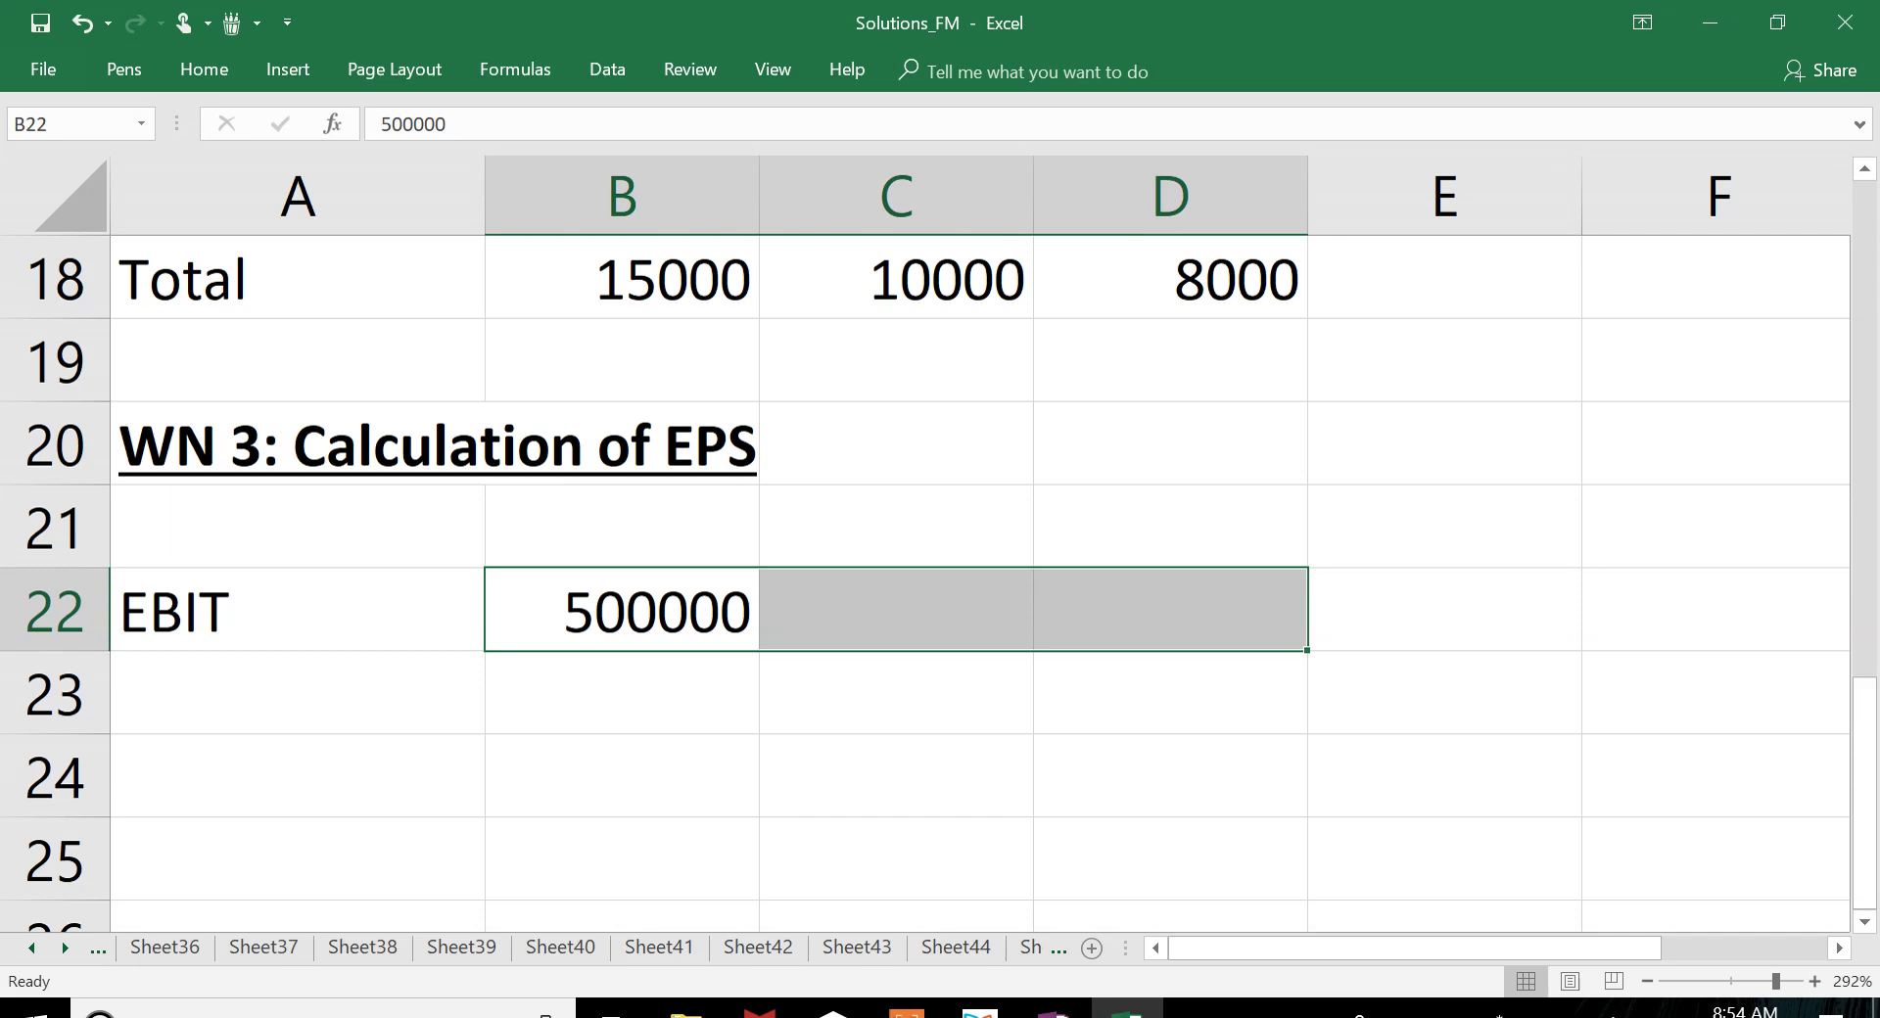
pyautogui.hotkey('ctrl', 'r')
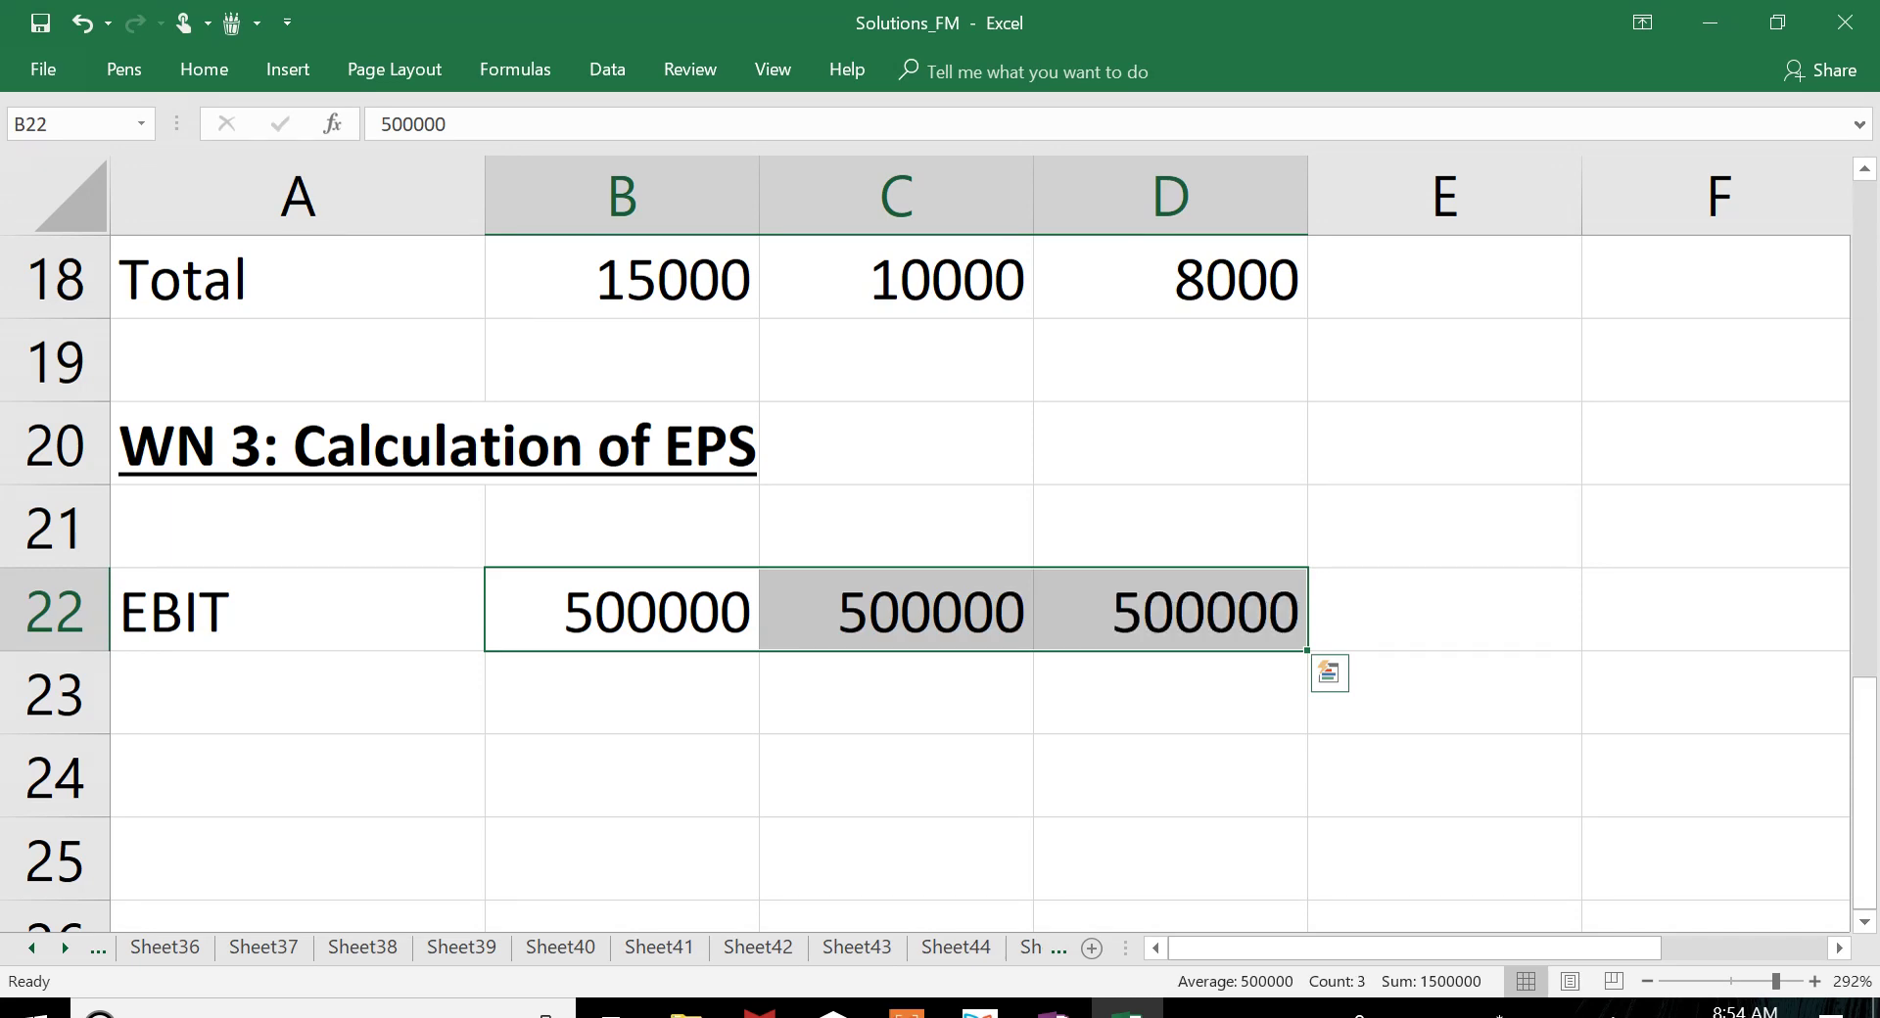
# Step: Enter the row label "Less: Interest" in A23 below EBIT
pyautogui.click(621, 692)
pyautogui.click(296, 692)
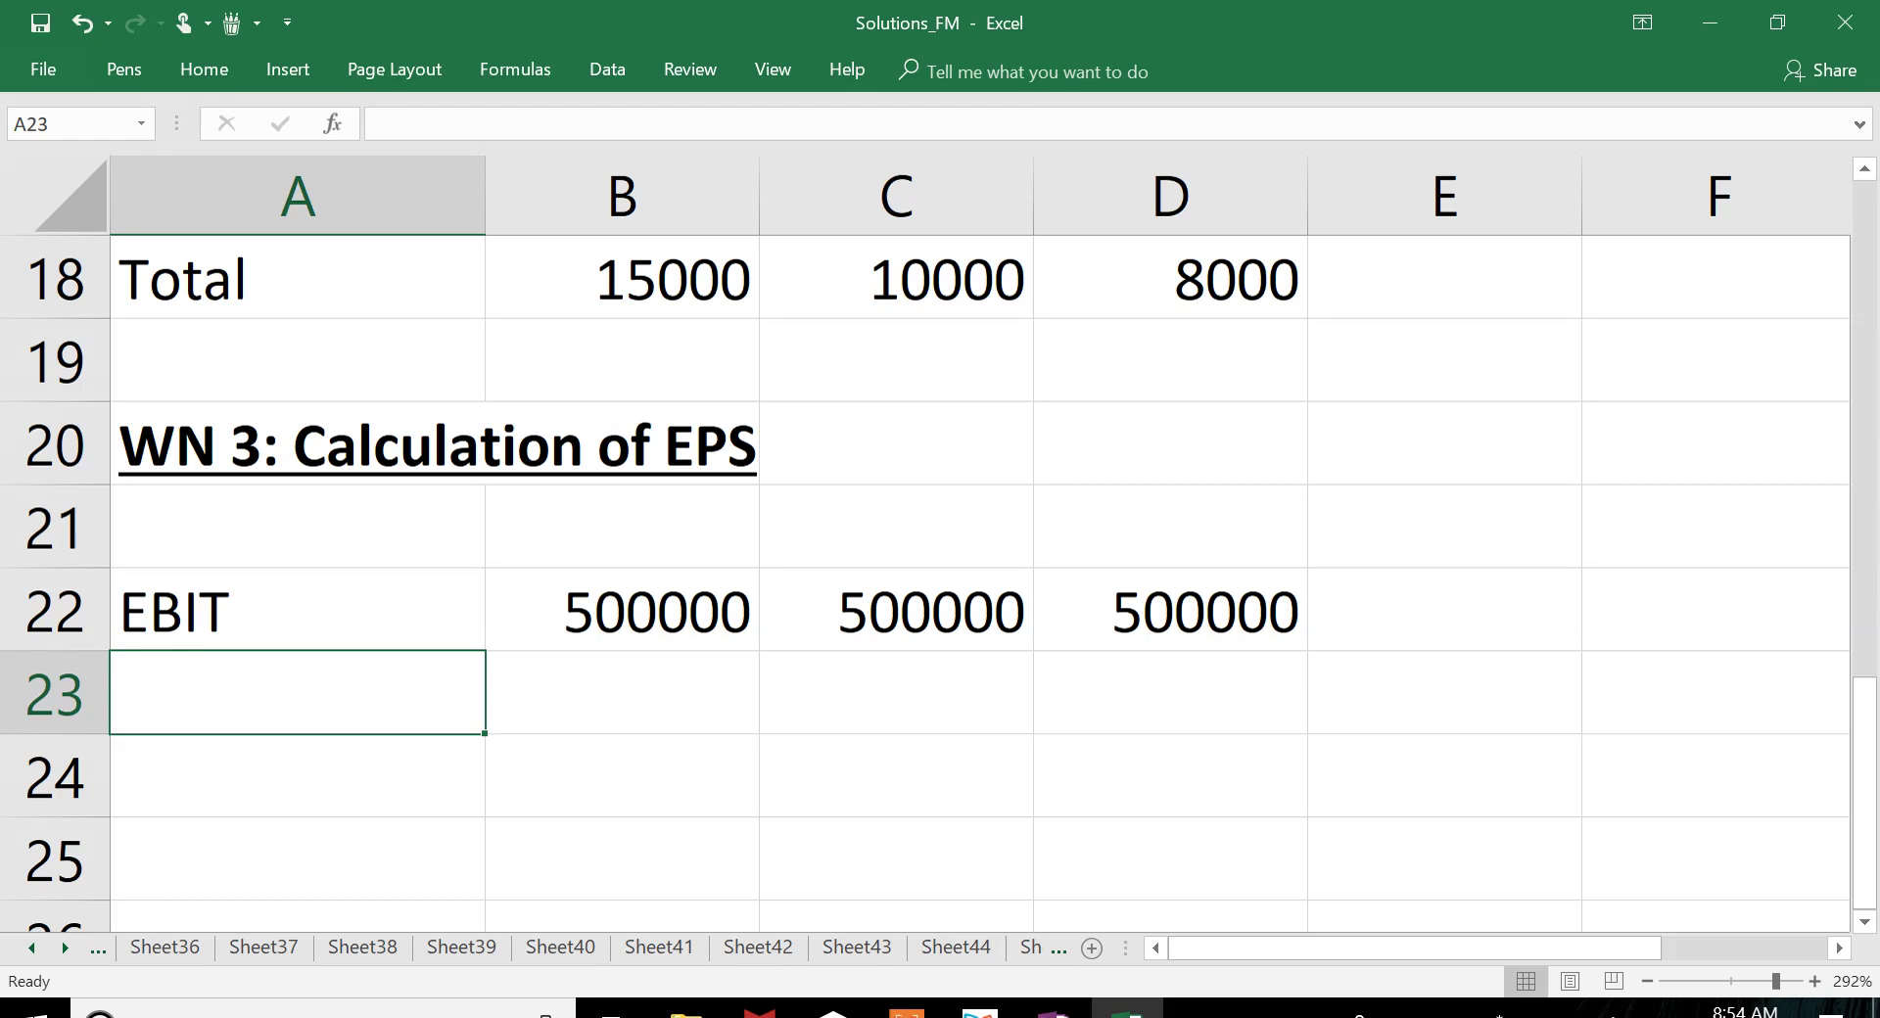
pyautogui.write('Less: Interest')
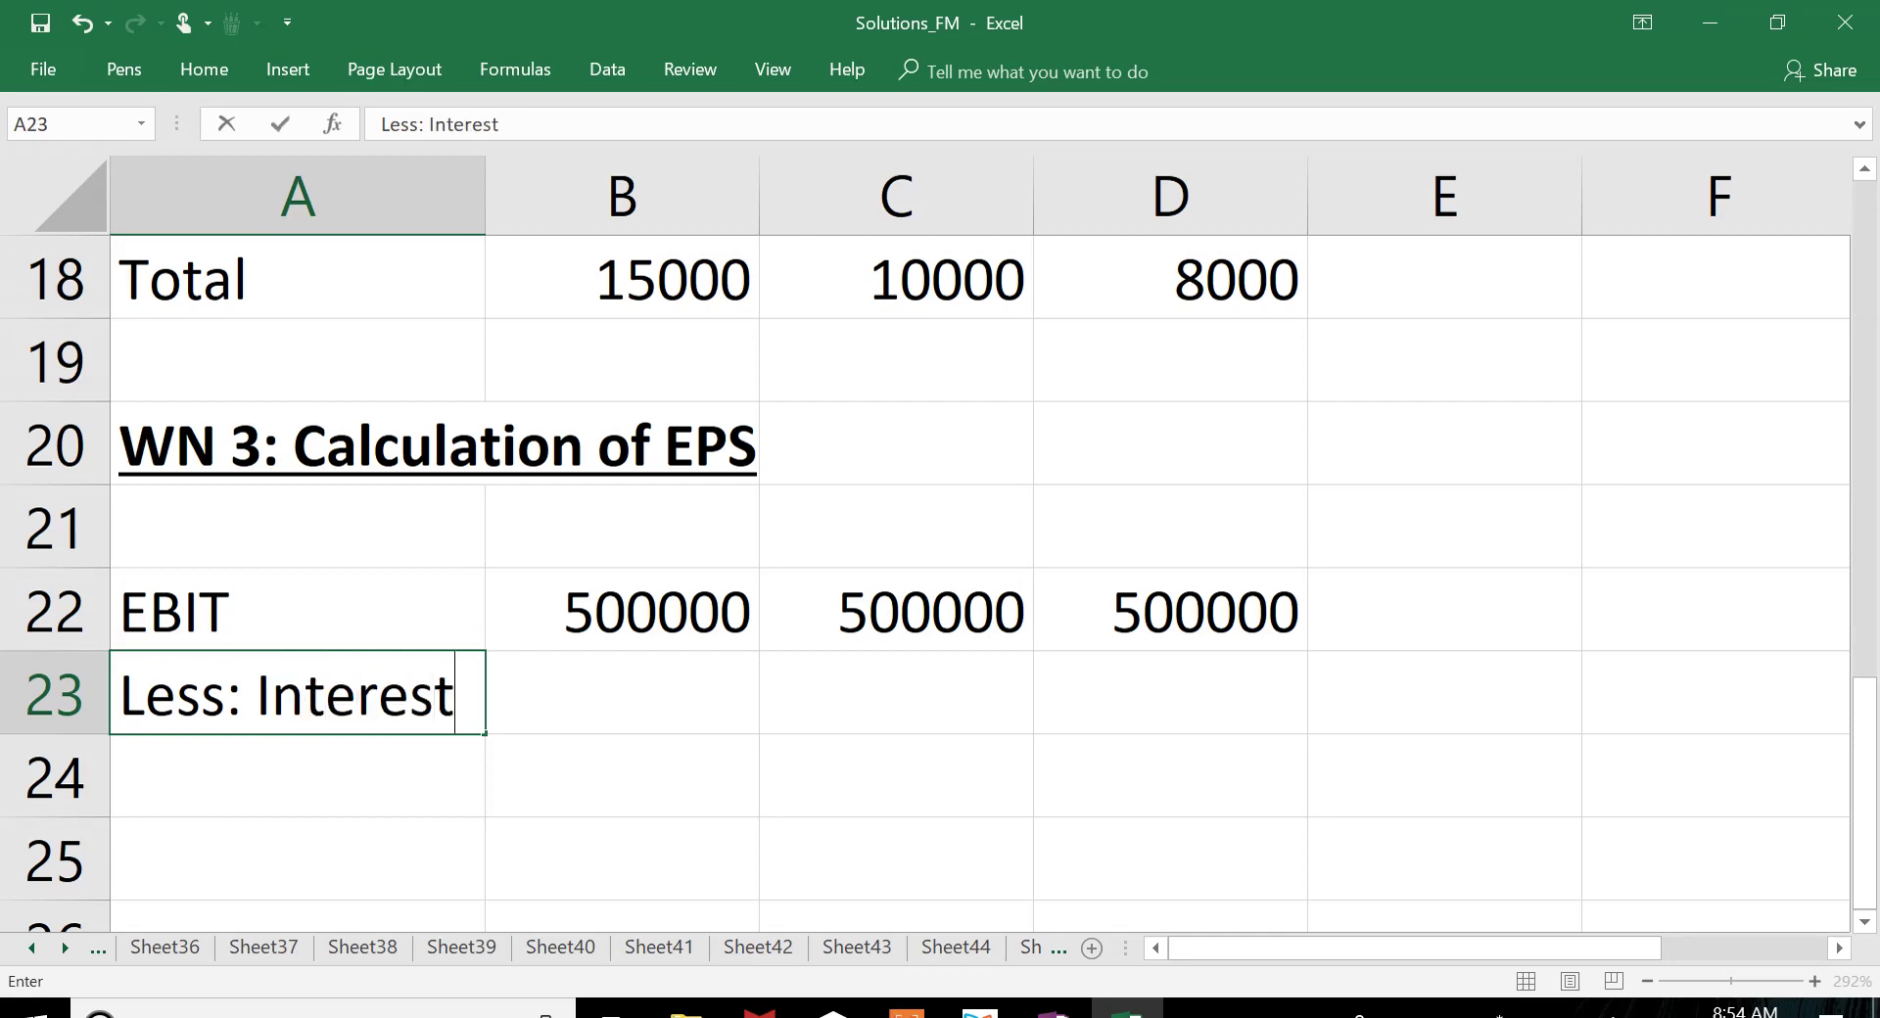
pyautogui.press('Return')
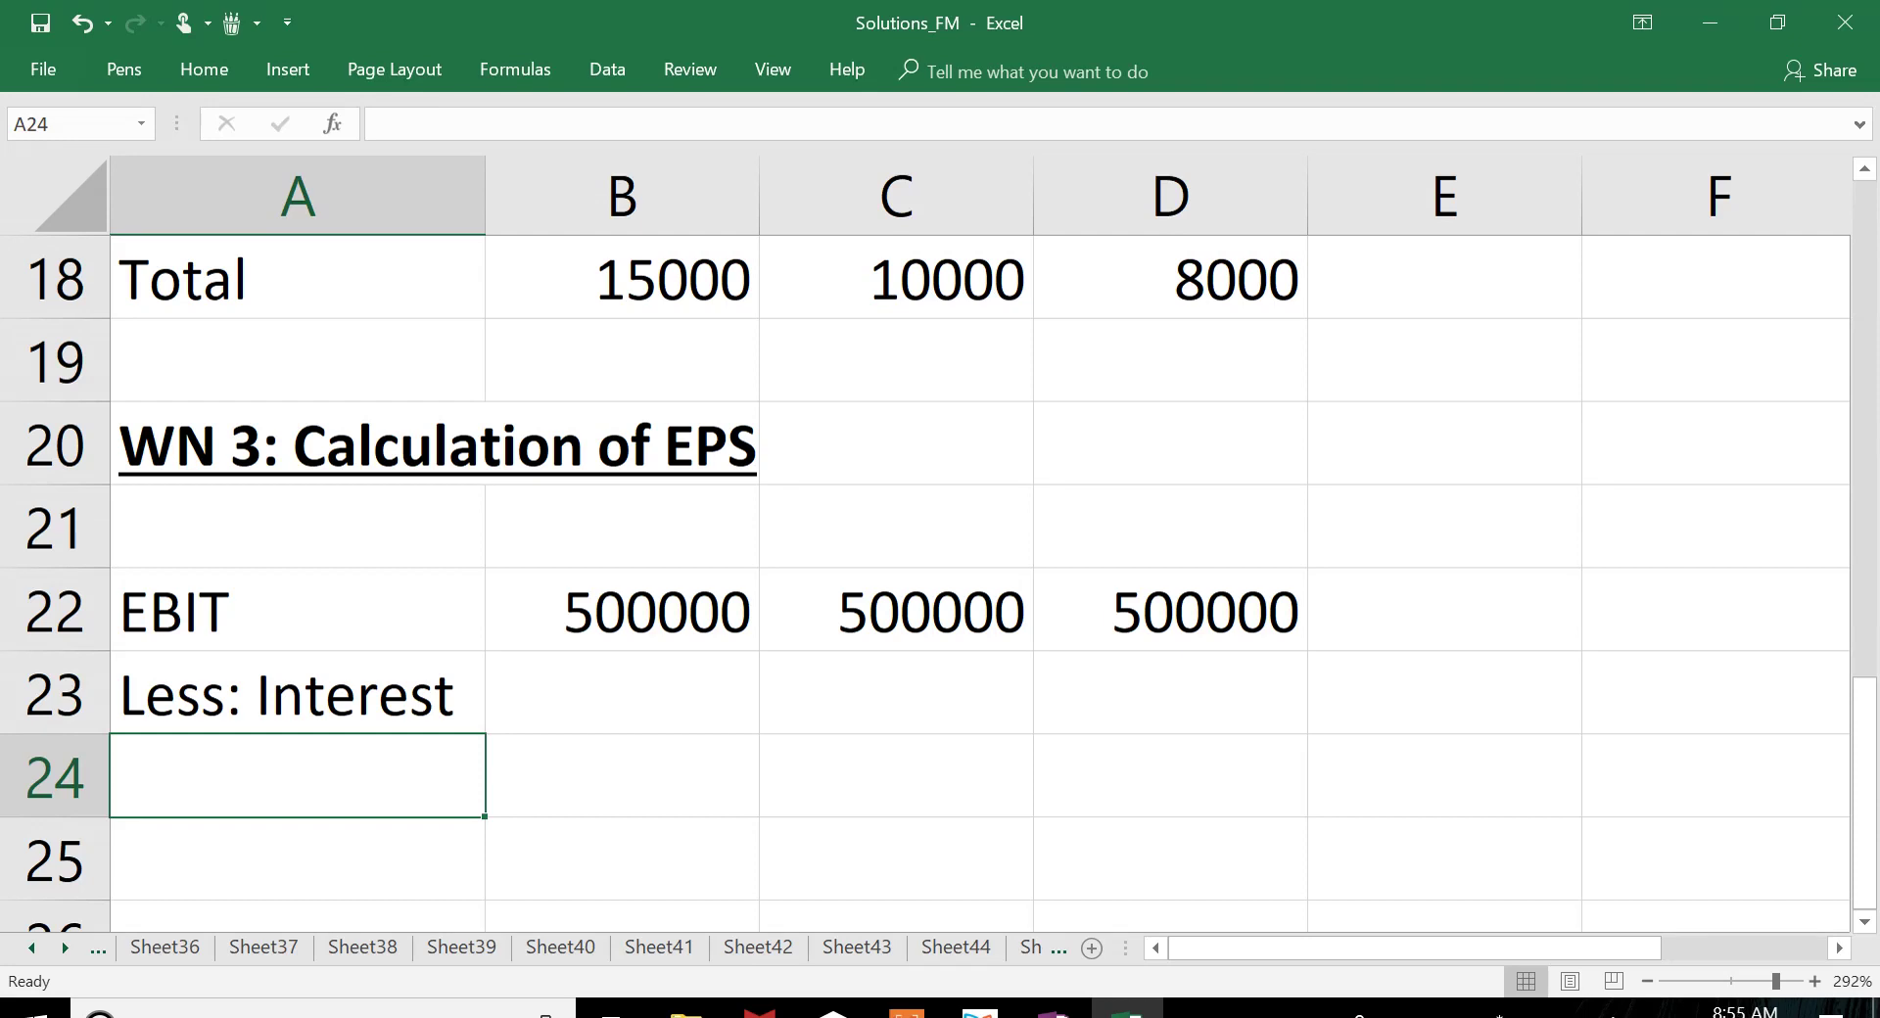
# Step: Enter =-B10 in B23 to deduct the total interest and fill it across to D23
pyautogui.press('Up')
pyautogui.press('Right')
pyautogui.write('-')
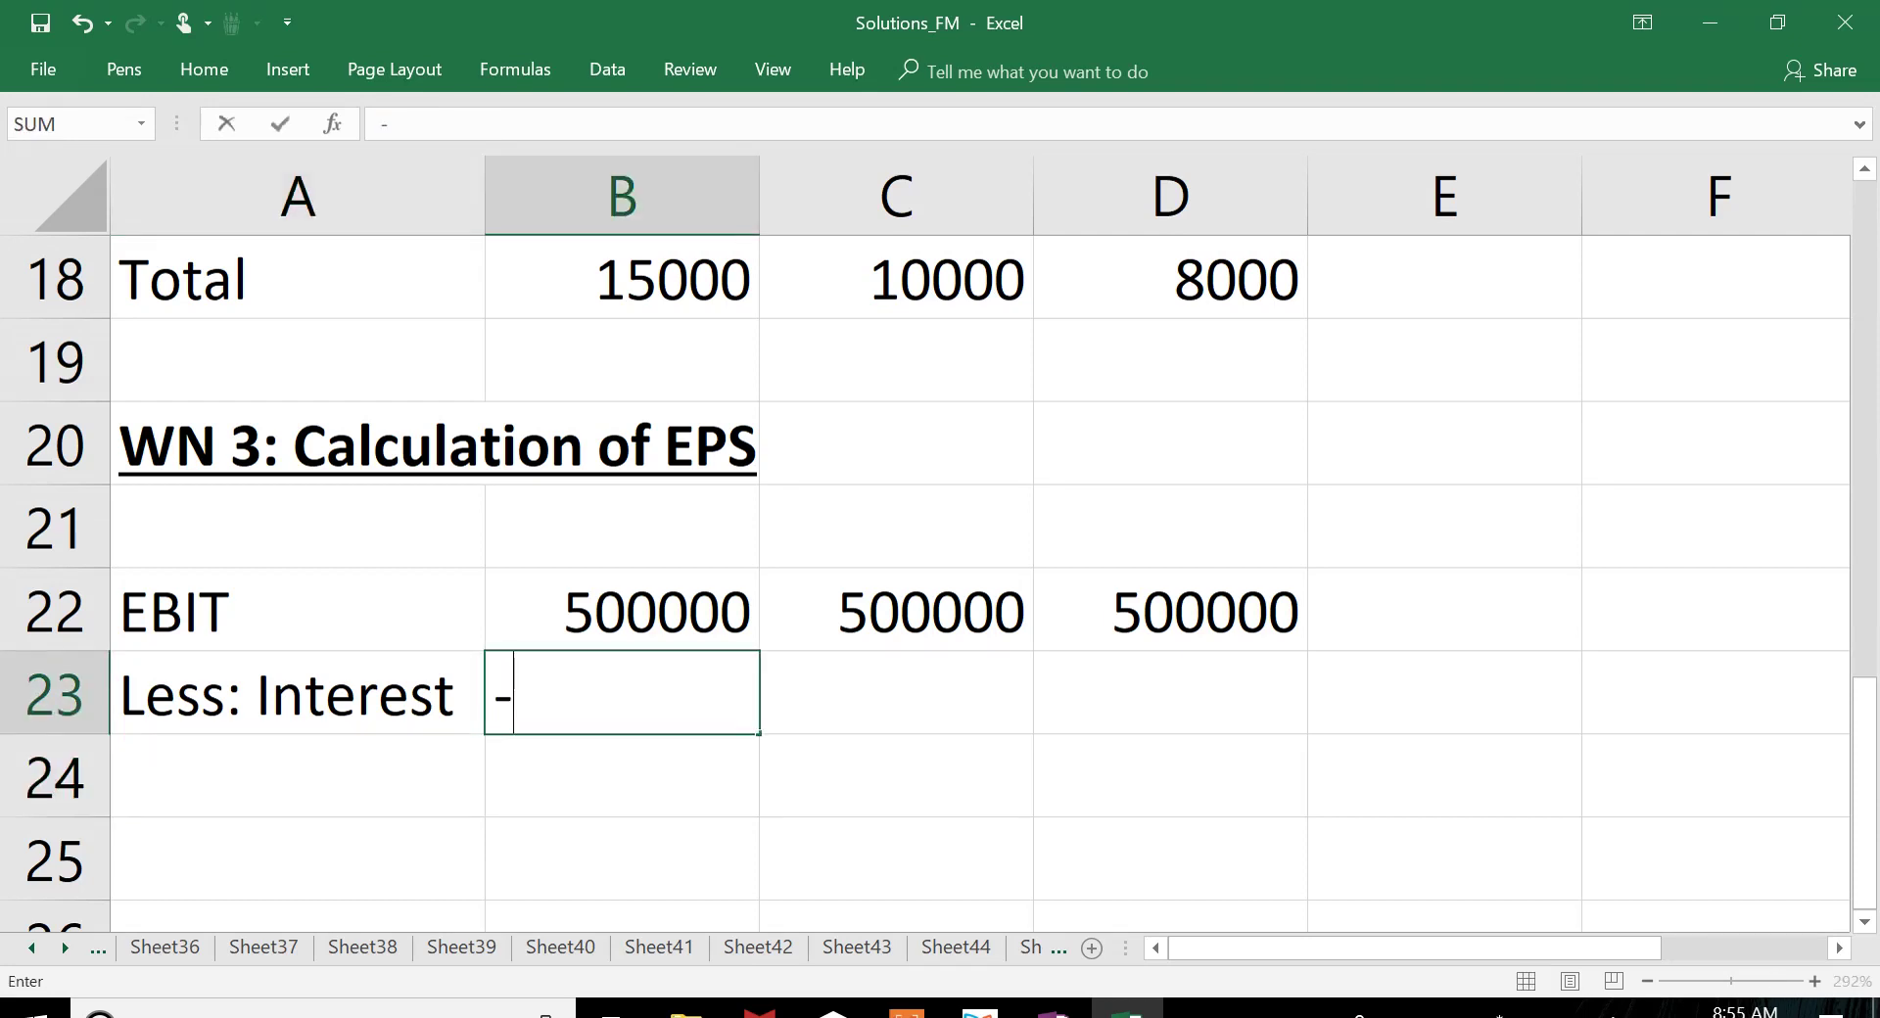
pyautogui.press('Up')
pyautogui.press('Up')
pyautogui.press('Up')
pyautogui.press('Up')
pyautogui.press('Up')
pyautogui.press('Up')
pyautogui.press('Up')
pyautogui.press('Up')
pyautogui.press('Up')
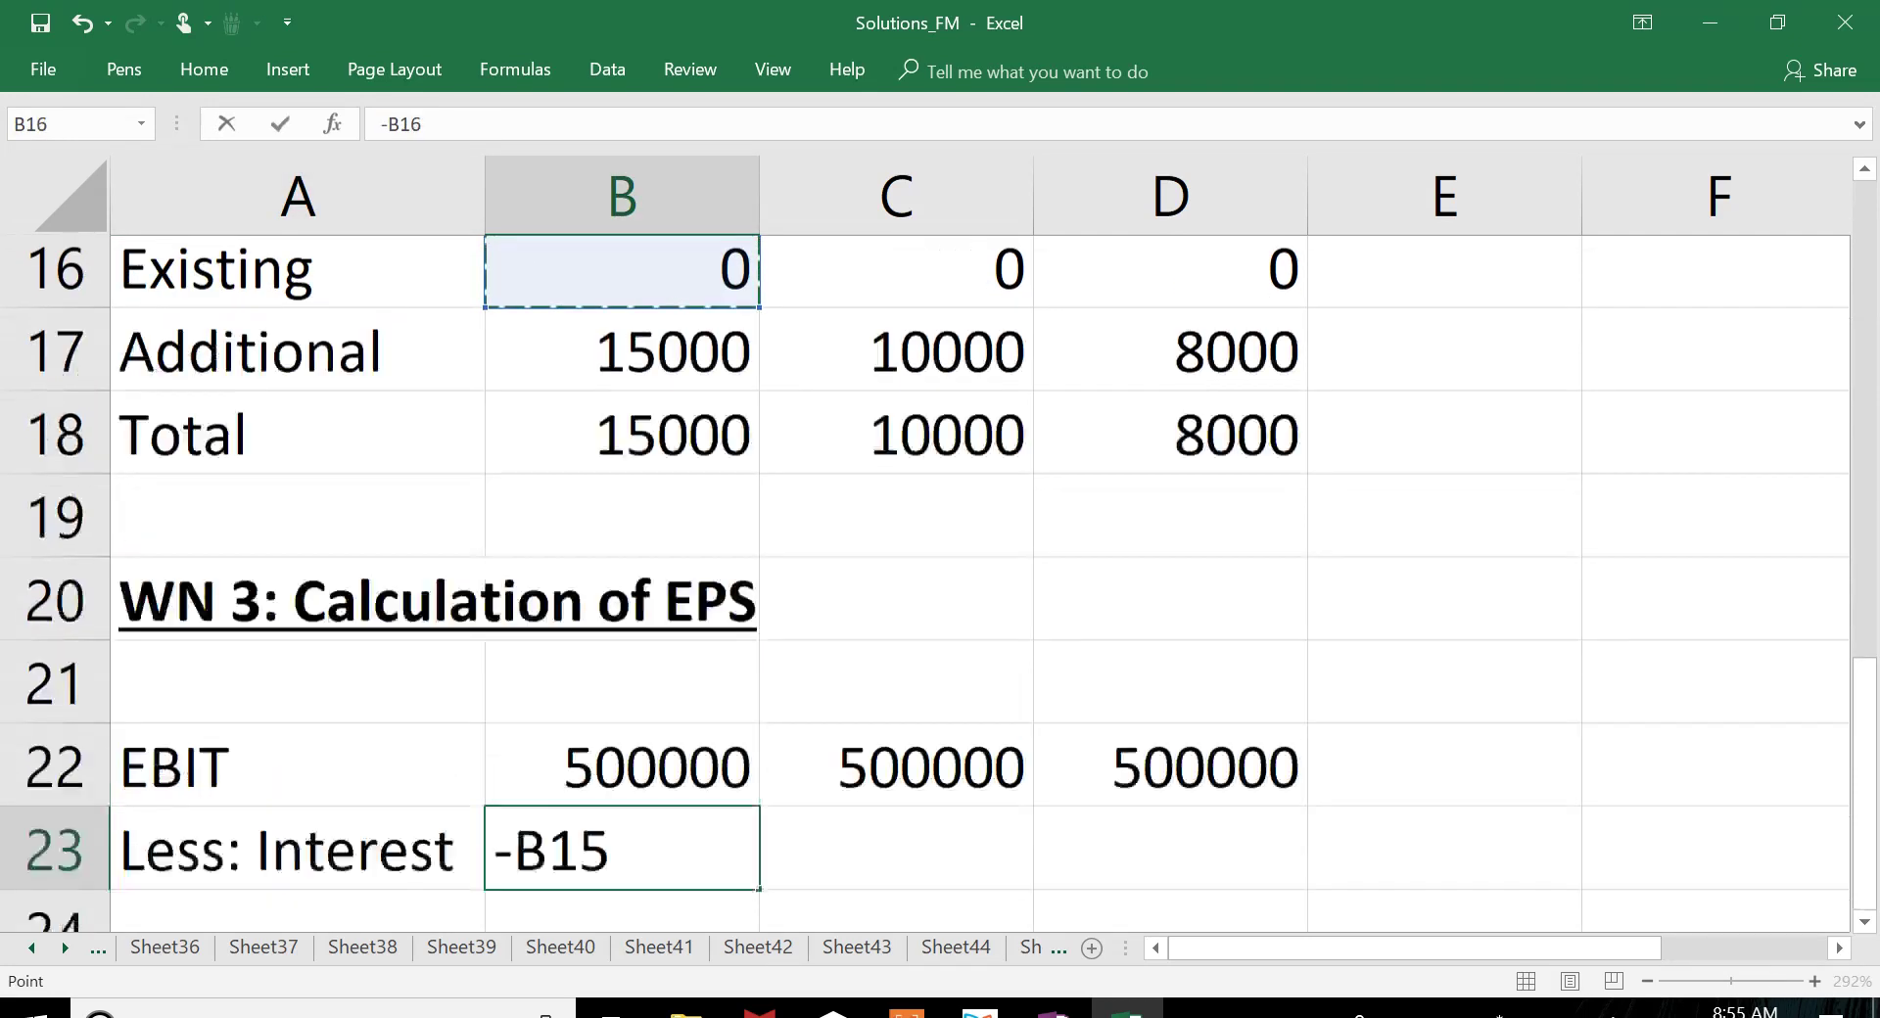
pyautogui.press('Up')
pyautogui.press('Up')
pyautogui.press('Up')
pyautogui.press('Up')
pyautogui.press('Up')
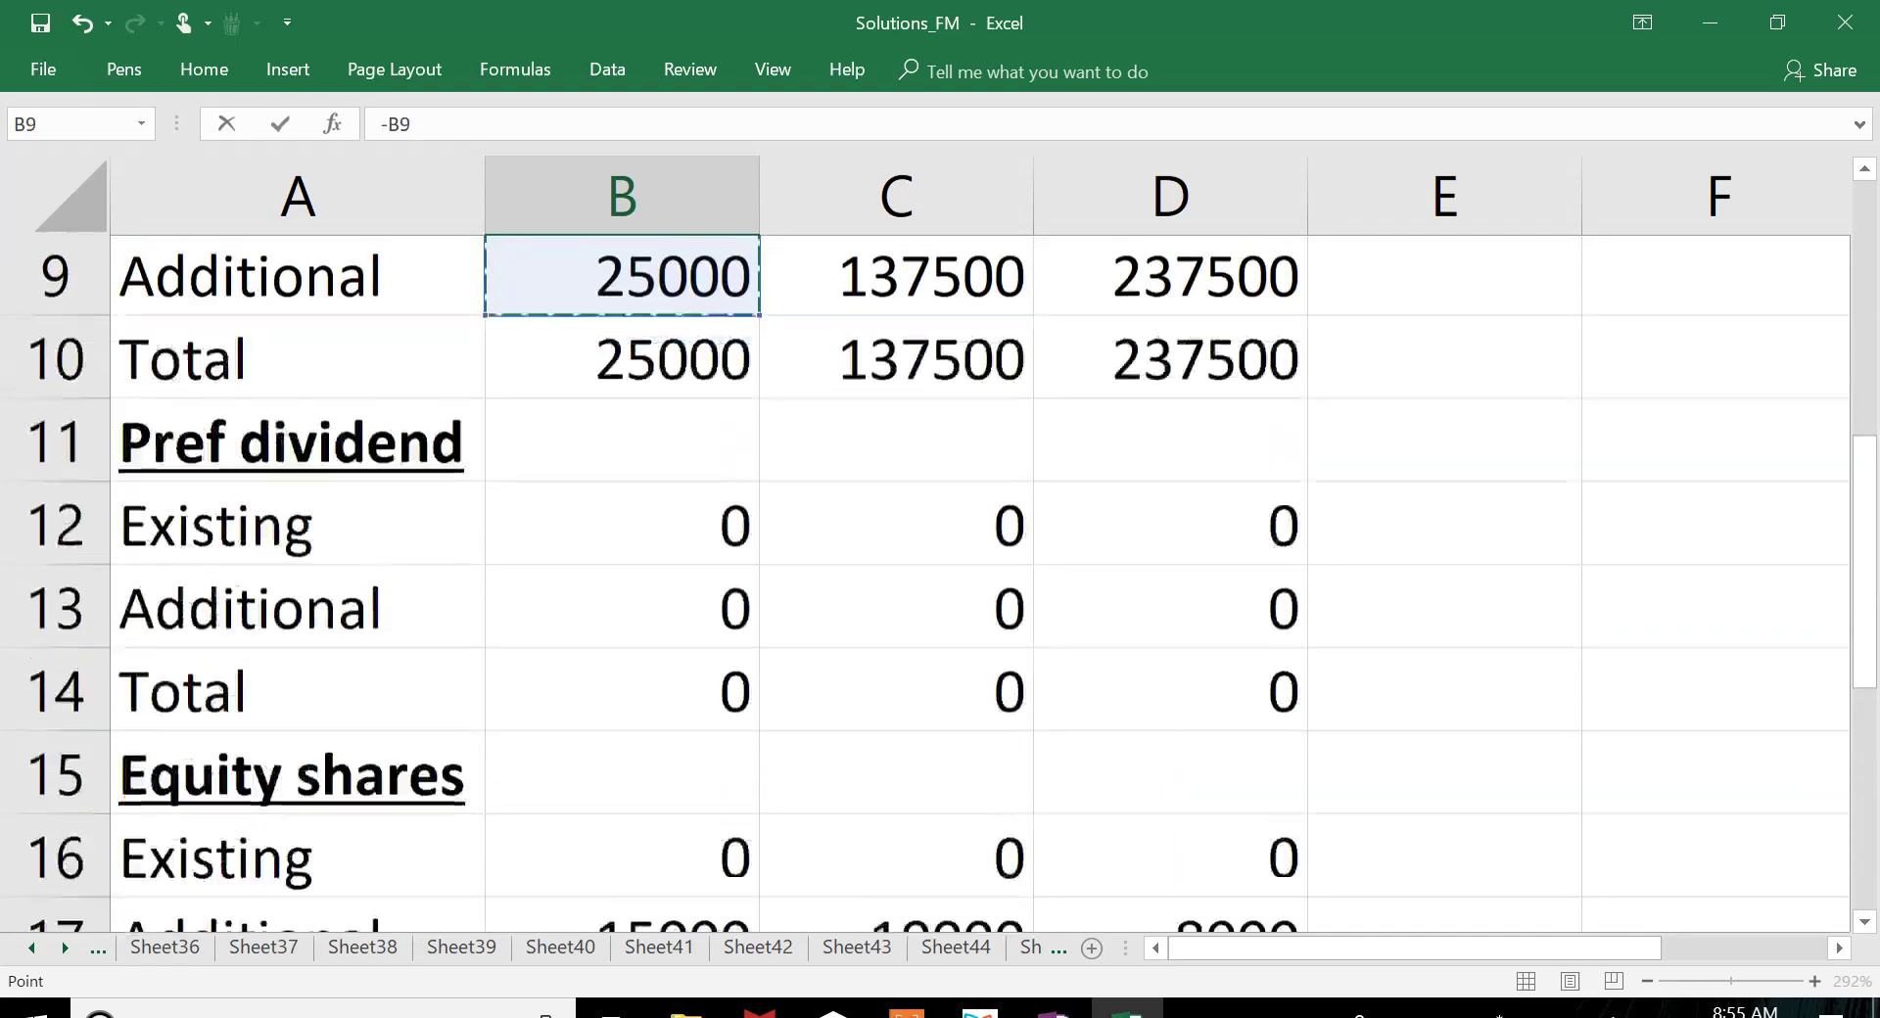
pyautogui.press('Down')
pyautogui.hotkey('ctrl', 'Return')
pyautogui.hotkey('shift', 'Right')
pyautogui.hotkey('shift', 'Right')
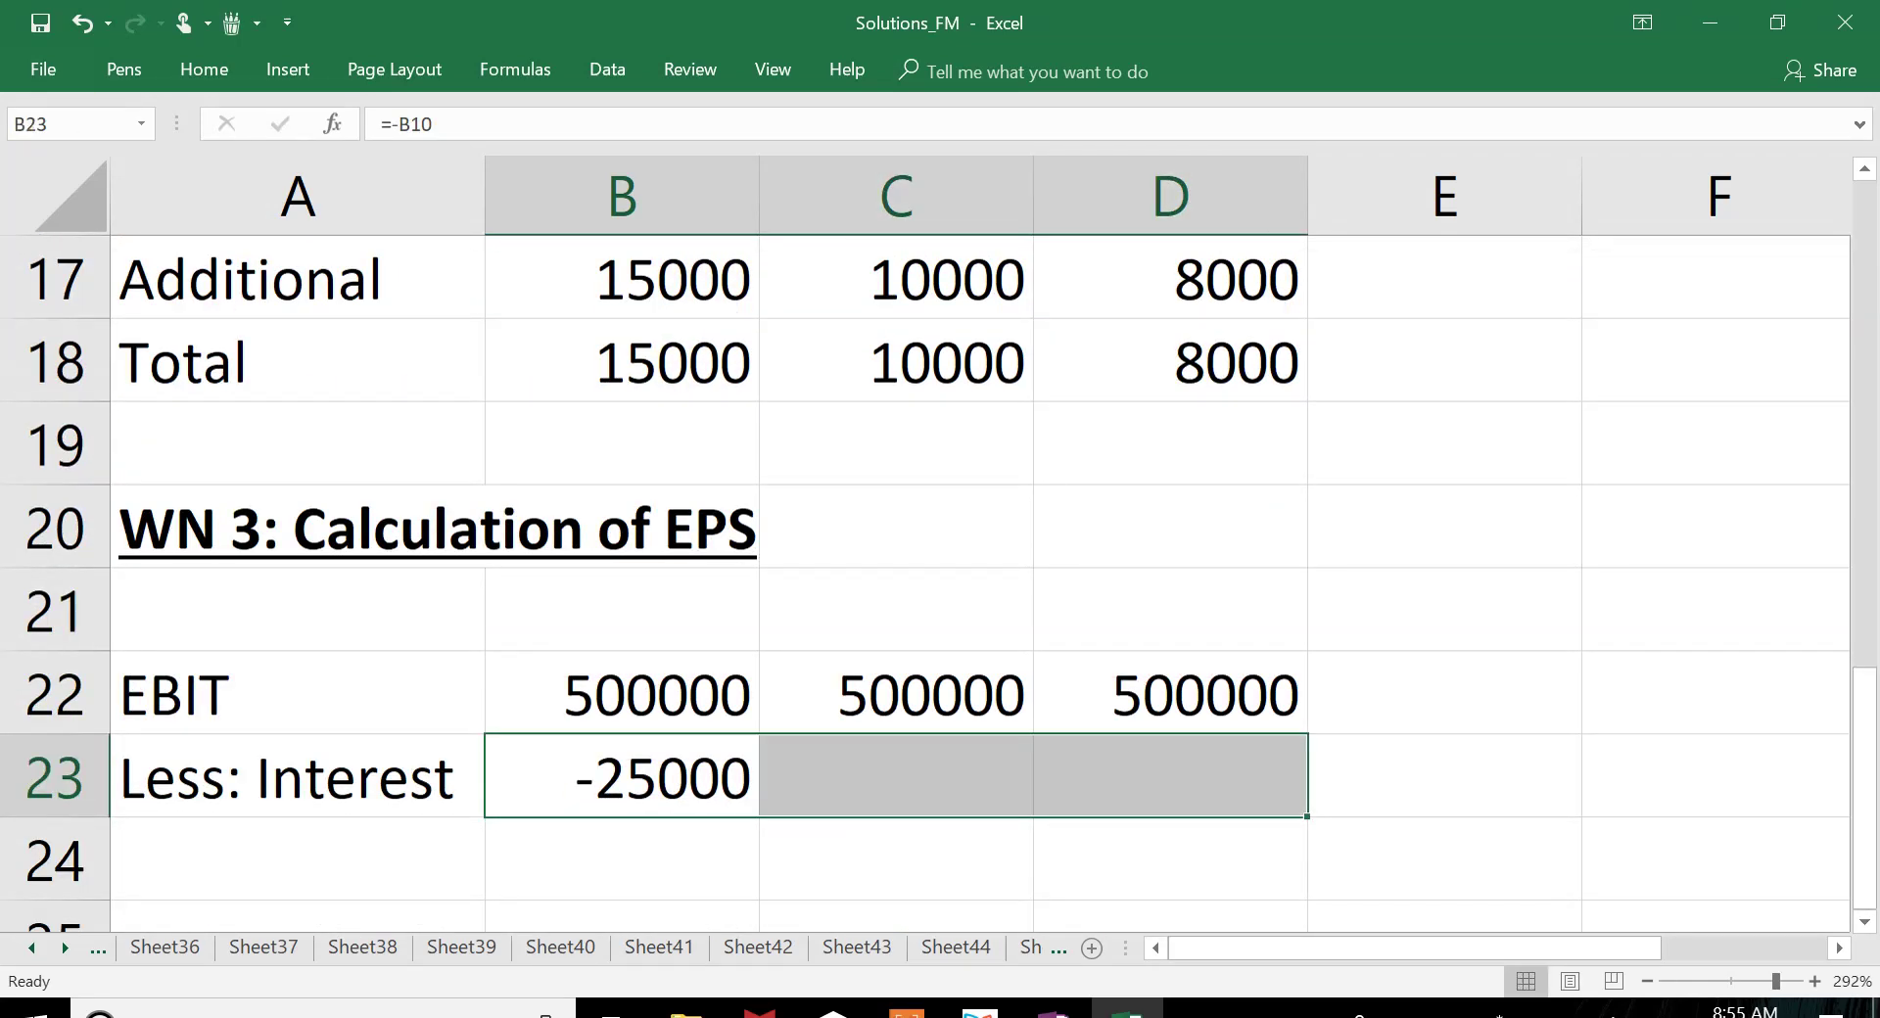
pyautogui.hotkey('ctrl', 'r')
# Step: Enter the row label "EBT" in A24 below the interest row
pyautogui.press('Home')
pyautogui.press('Down')
pyautogui.press('Down')
pyautogui.press('Down')
pyautogui.press('Down')
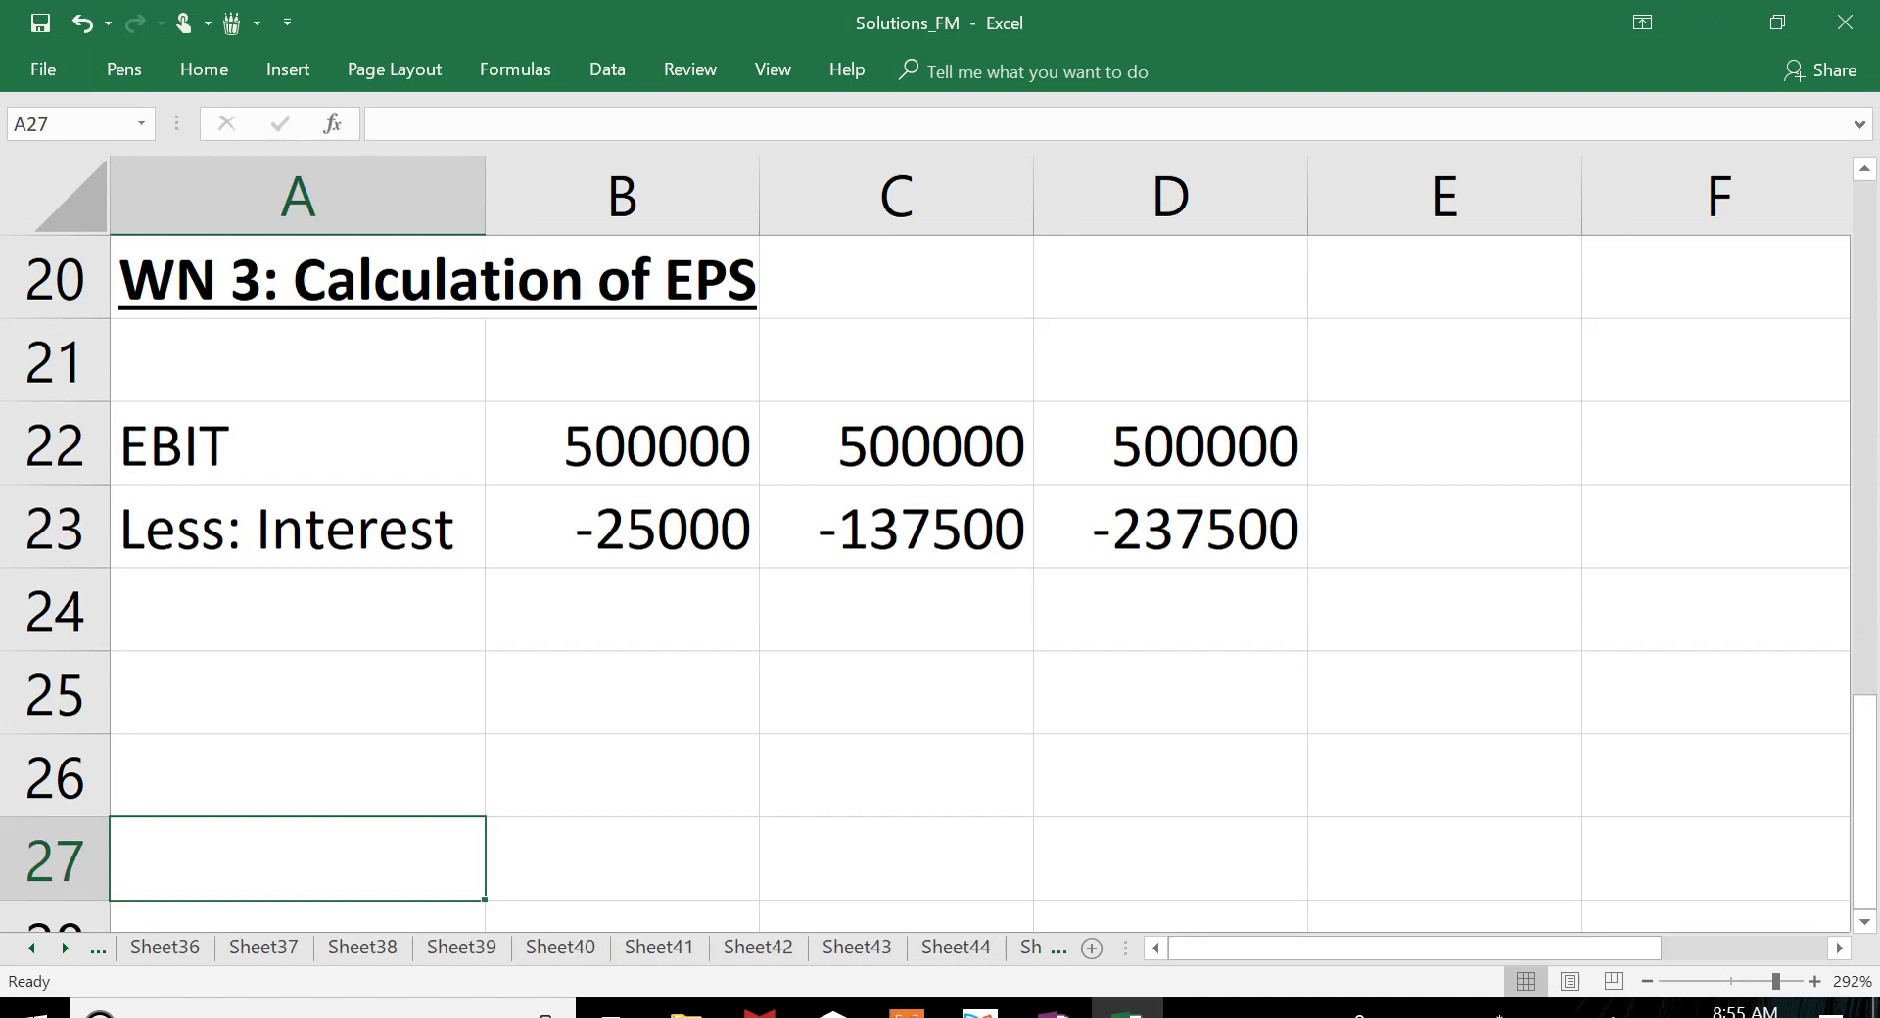
pyautogui.press('Up')
pyautogui.press('Up')
pyautogui.press('Up')
pyautogui.write('E')
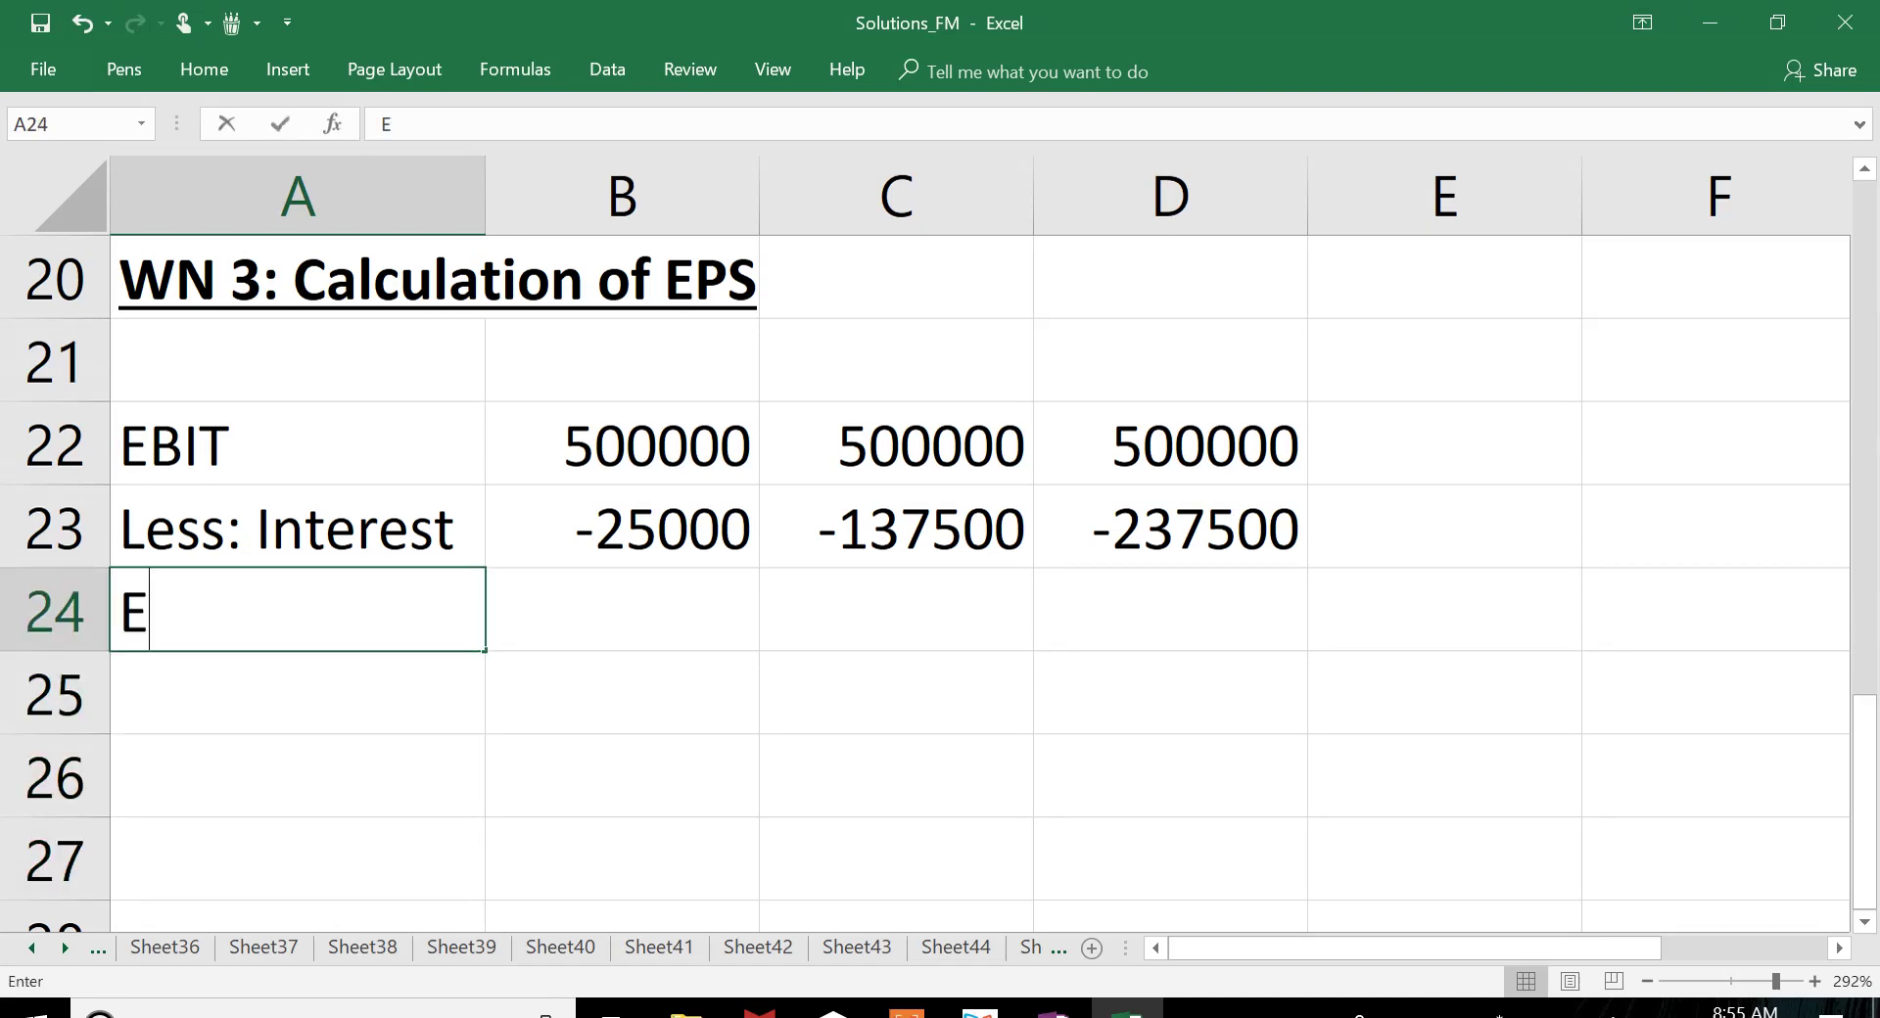
pyautogui.write('BT')
pyautogui.press('Tab')
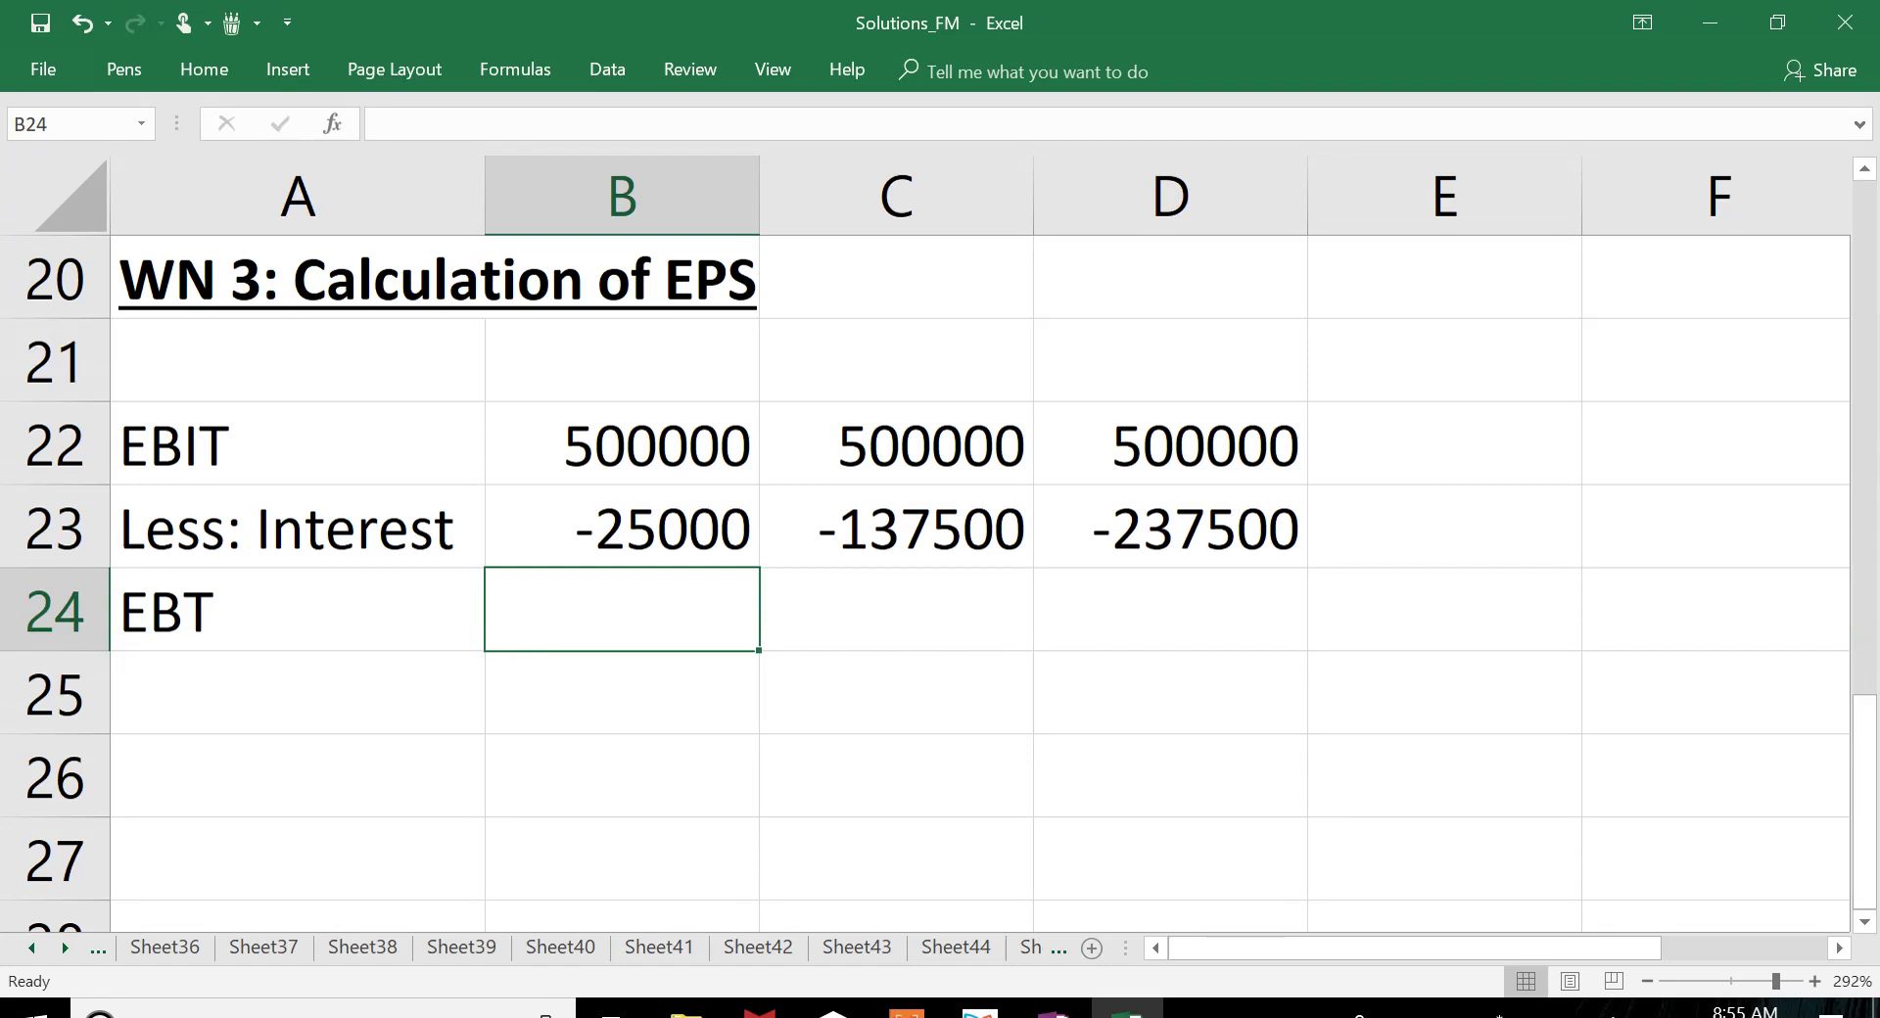
# Step: Calculate EBT in B24 as =B22+B23 and fill the formula across to D24
pyautogui.write('=')
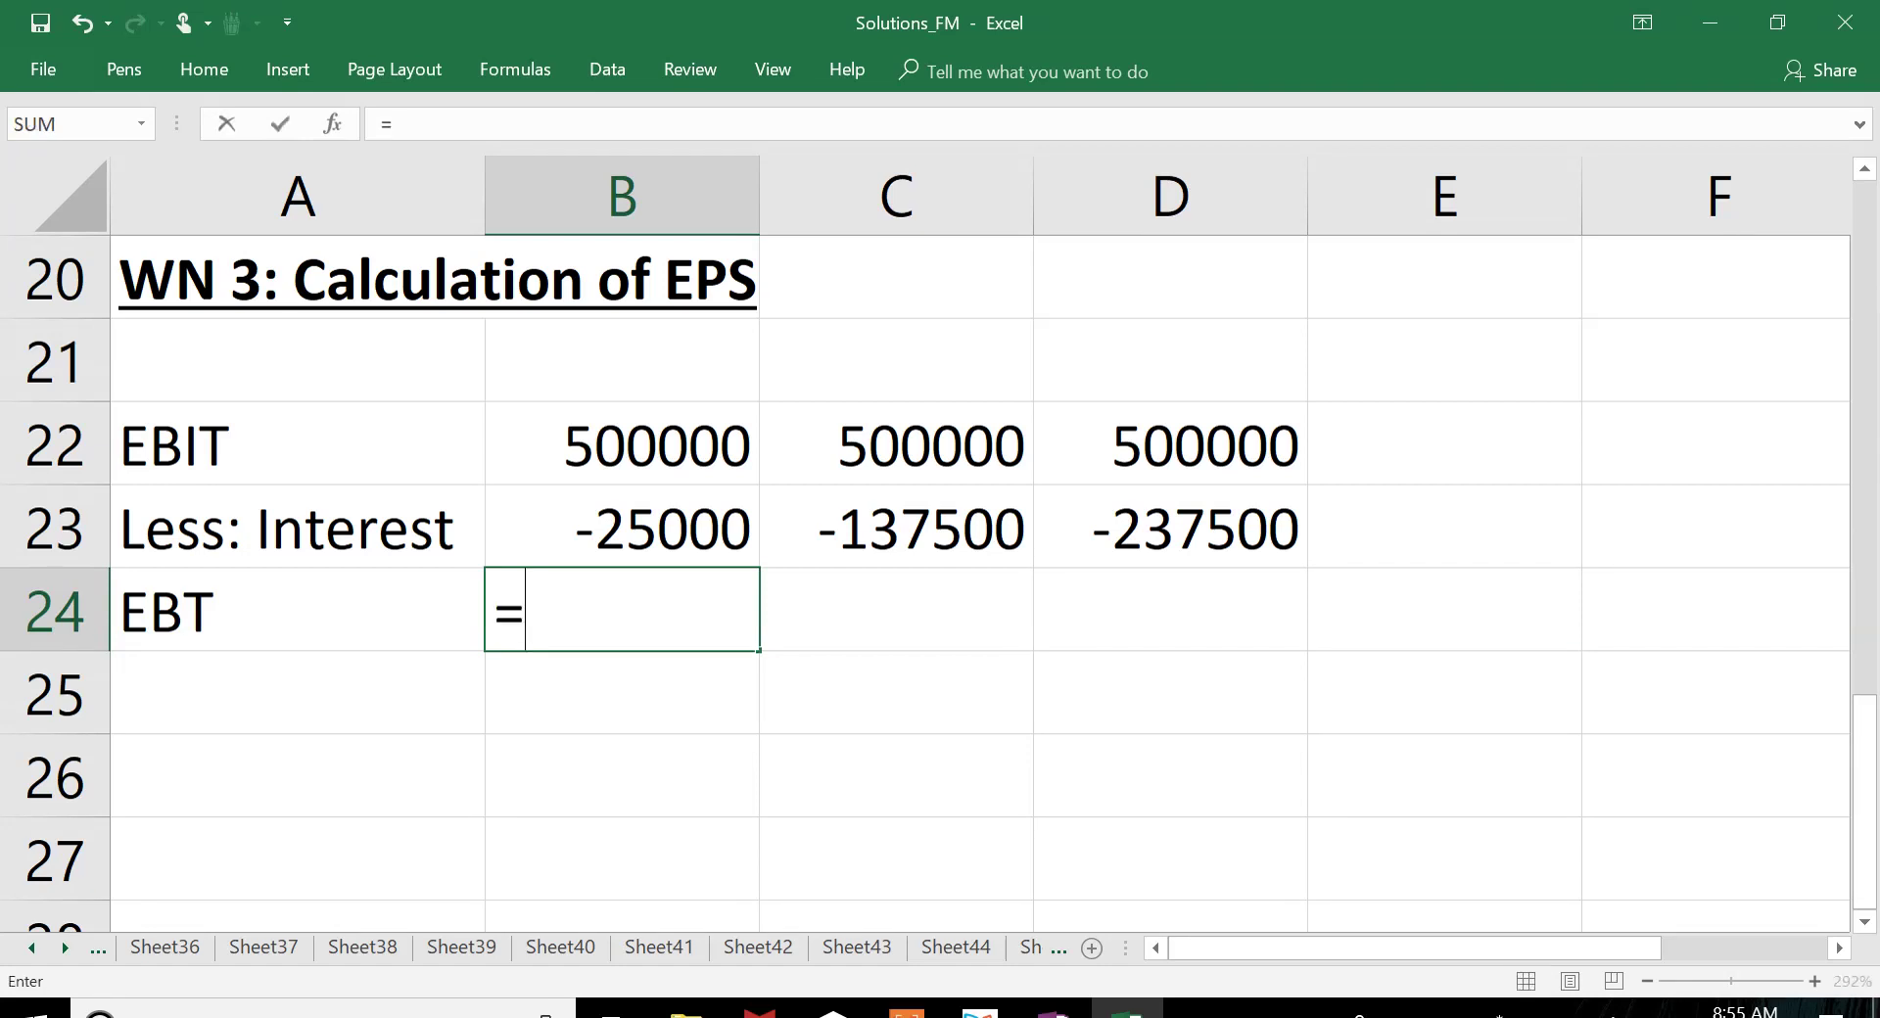
pyautogui.press('Up')
pyautogui.press('Up')
pyautogui.write('+')
pyautogui.press('Up')
pyautogui.press('Return')
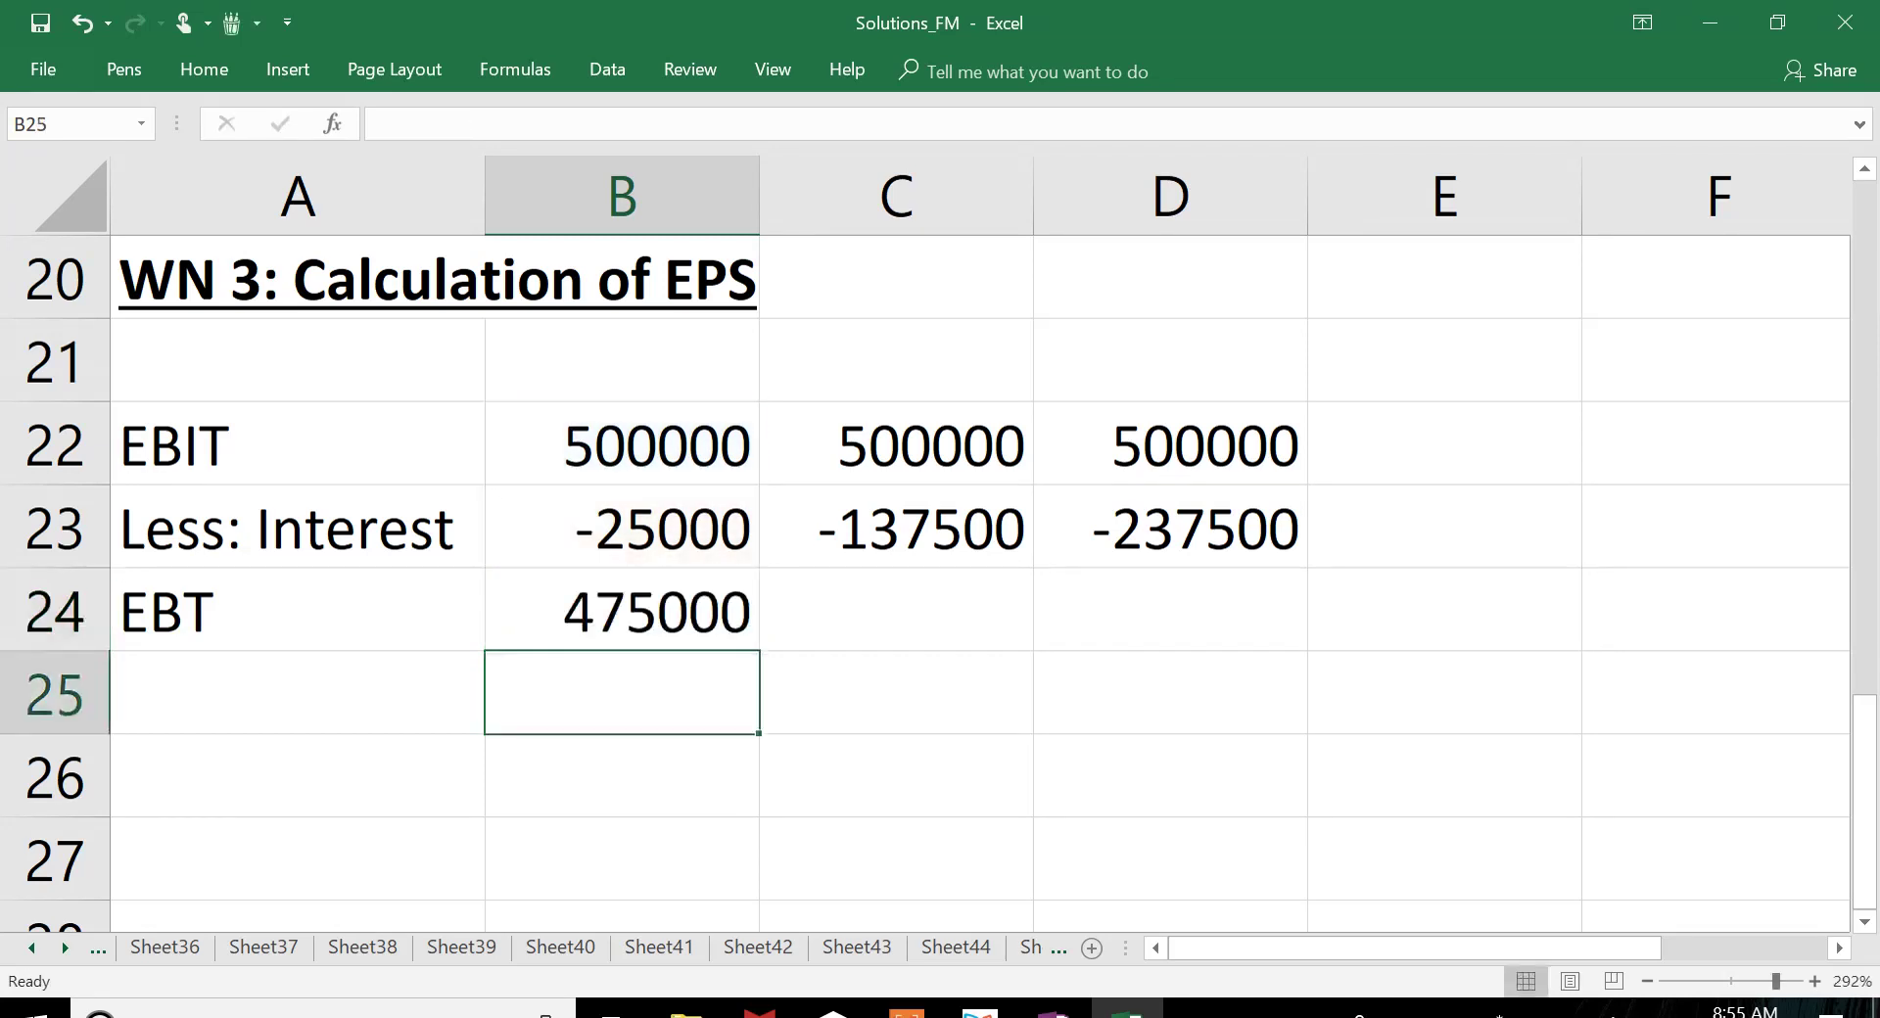
pyautogui.press('Up')
pyautogui.hotkey('shift', 'Right')
pyautogui.hotkey('shift', 'Right')
pyautogui.hotkey('ctrl', 'r')
pyautogui.click(294, 692)
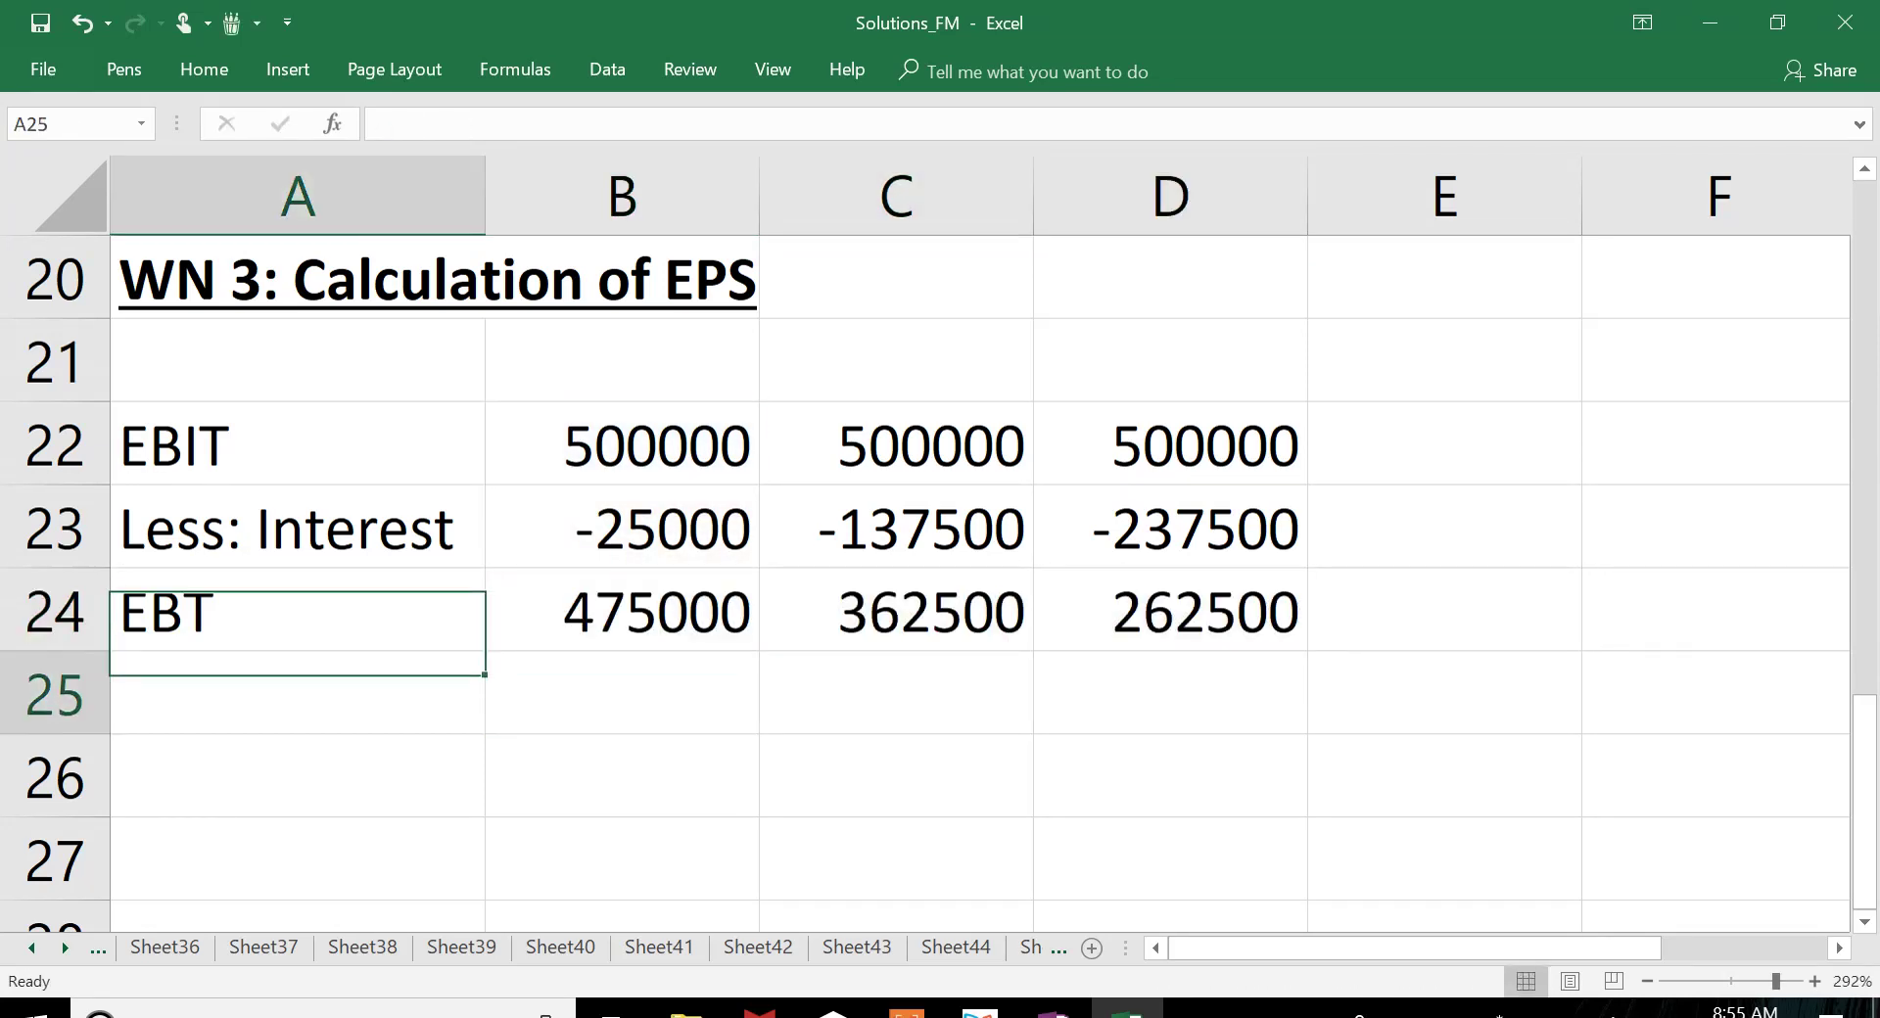
# Step: Switch to the problem sheet in Xodo to look up the tax rate, and return to the Excel worksheet
pyautogui.hotkey('alt', 'Tab')
pyautogui.scroll(-10, 940, 519)
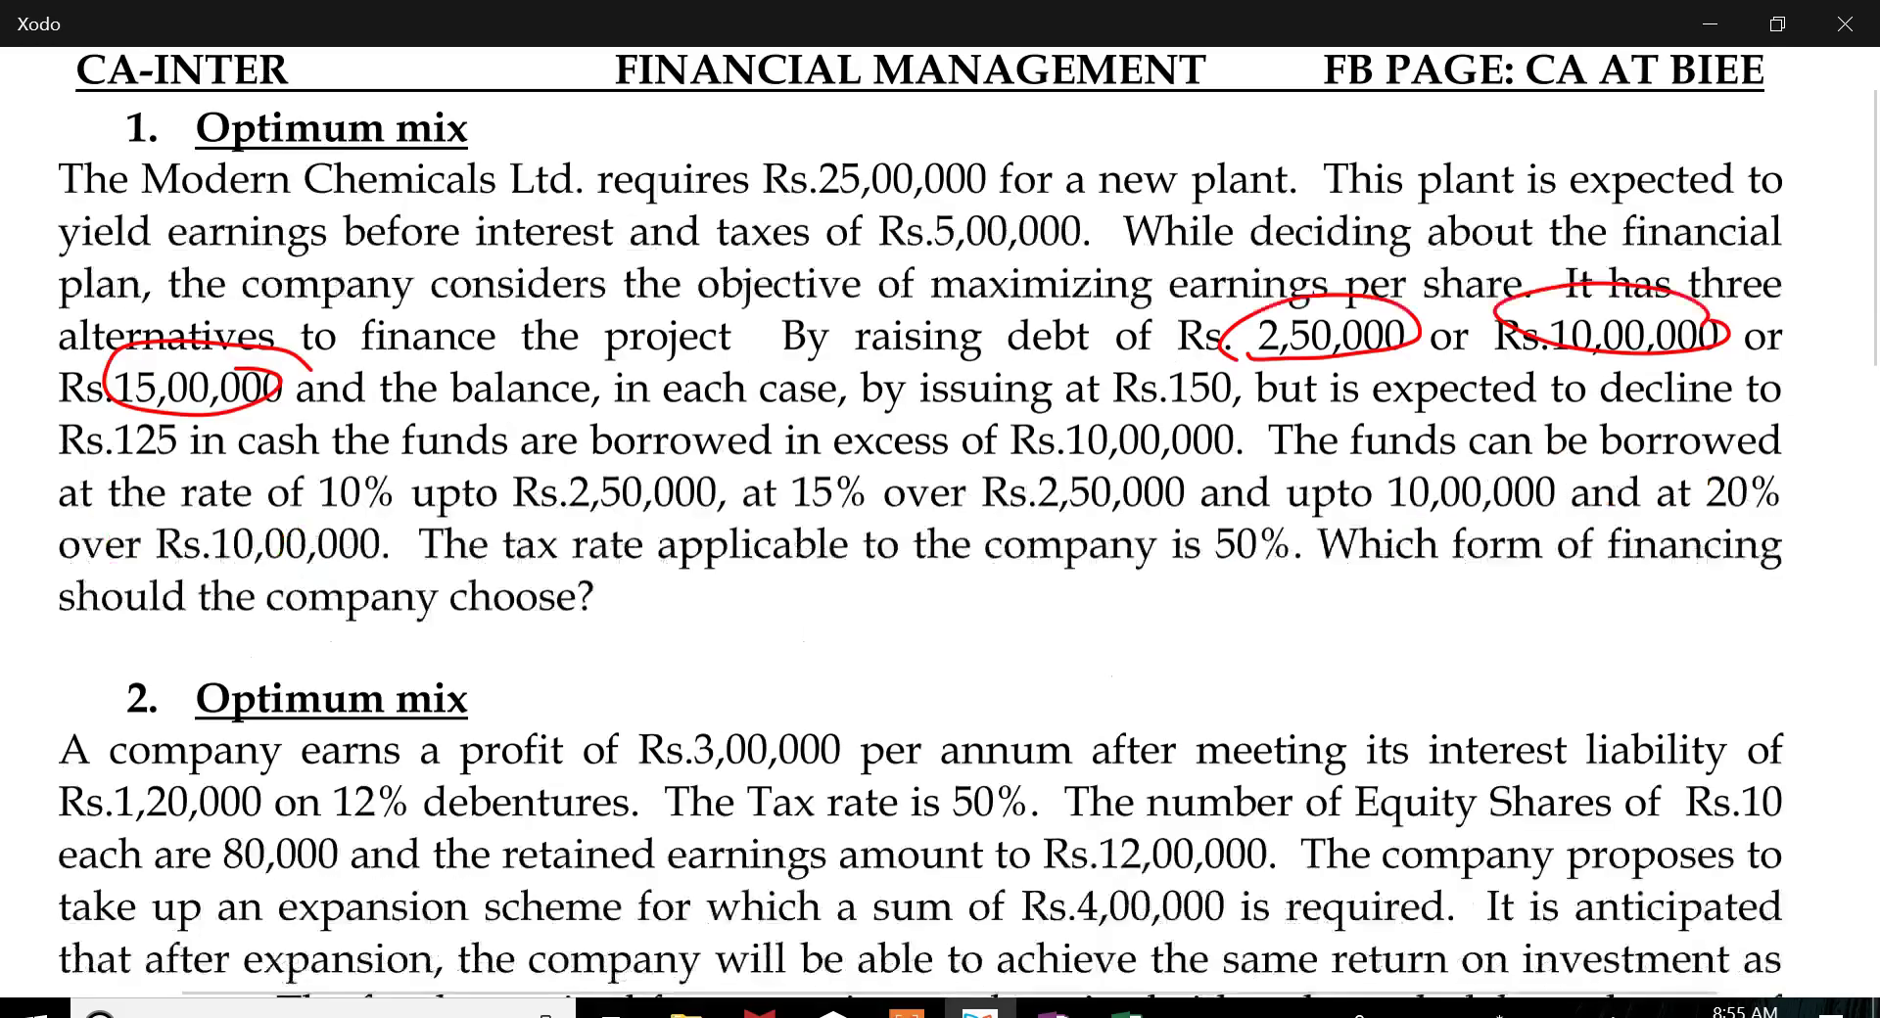
pyautogui.scroll(-15, 940, 519)
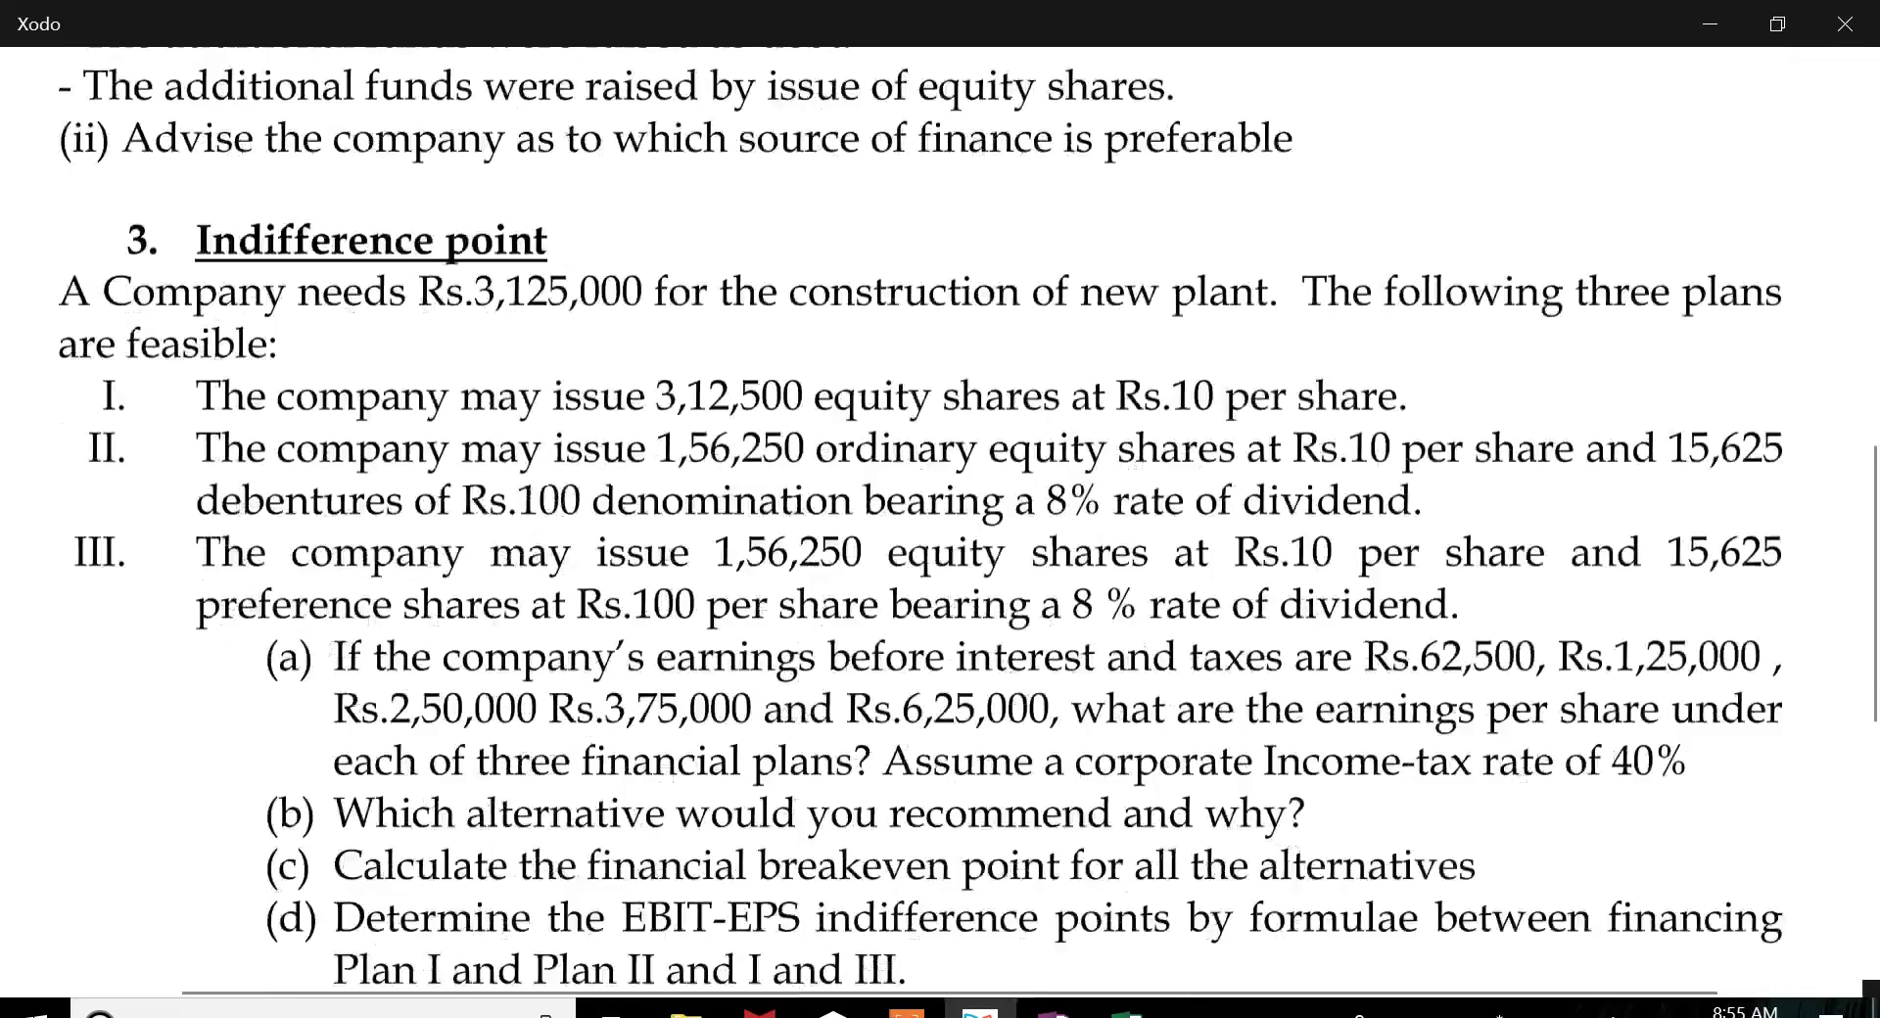
pyautogui.scroll(-3, 940, 519)
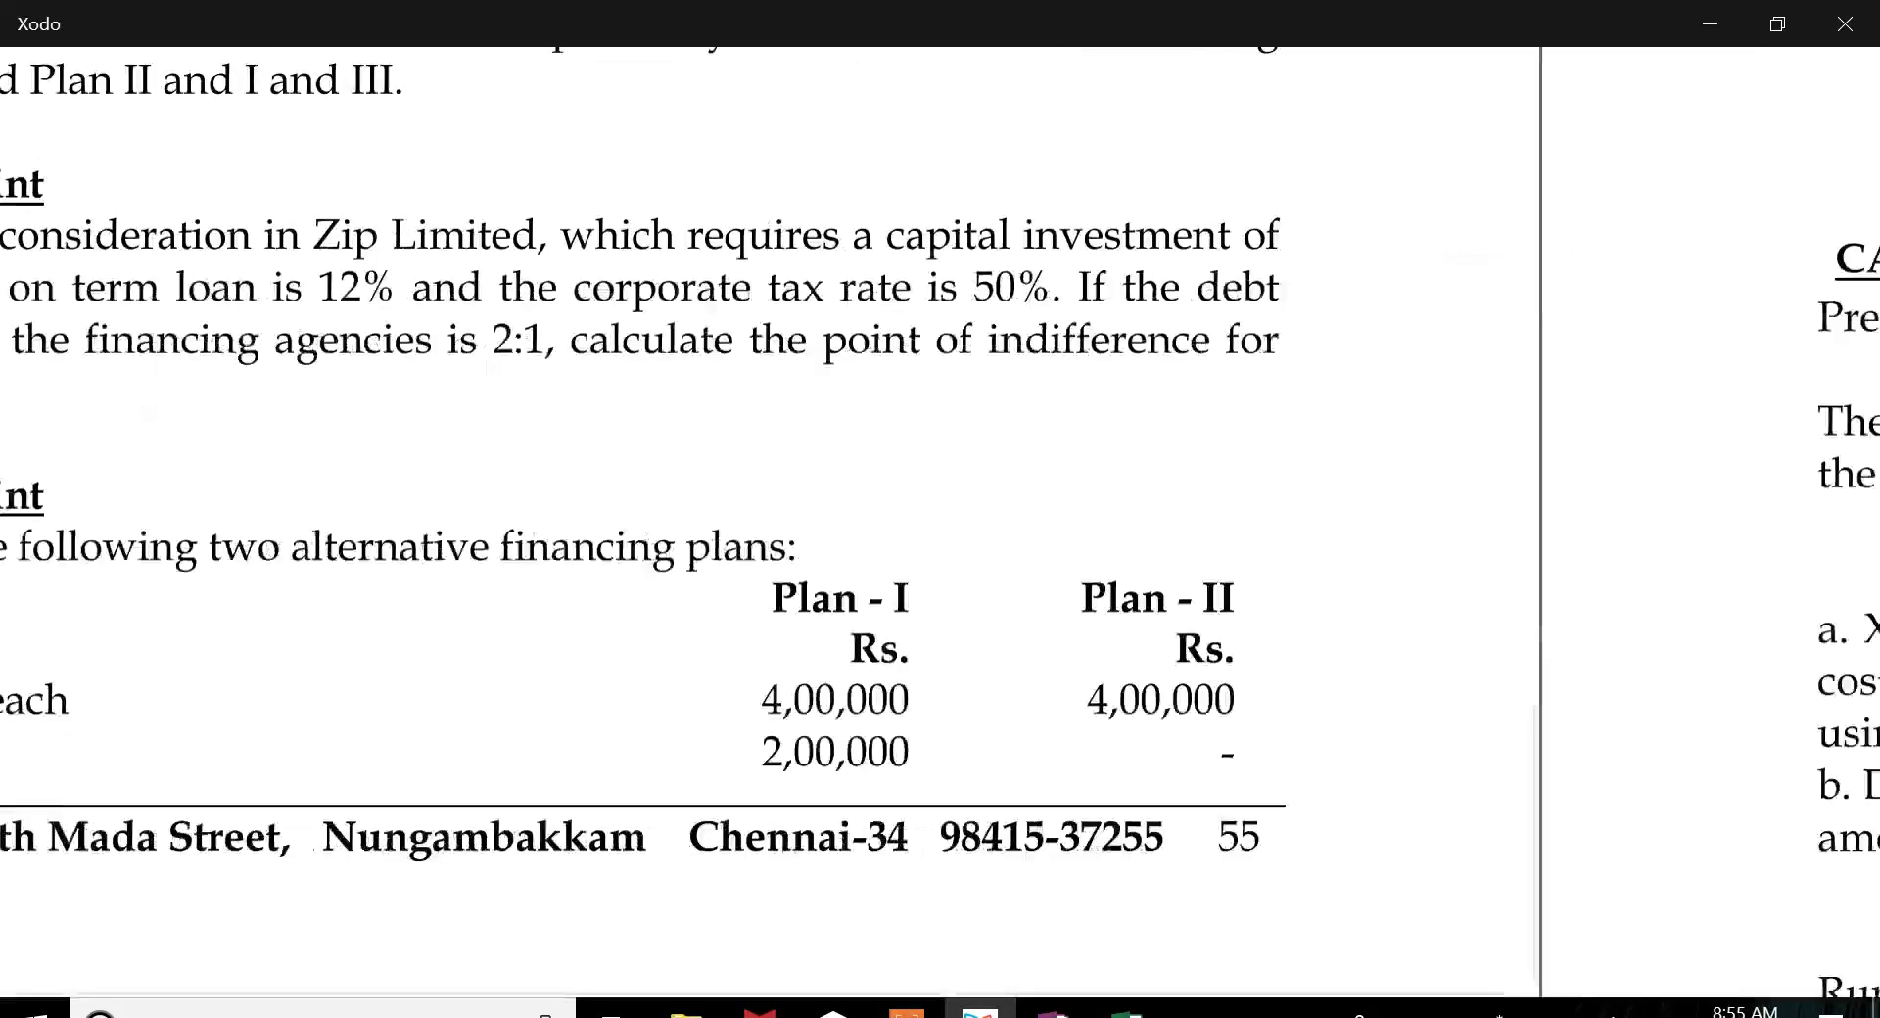
pyautogui.hotkey('alt', 'Tab')
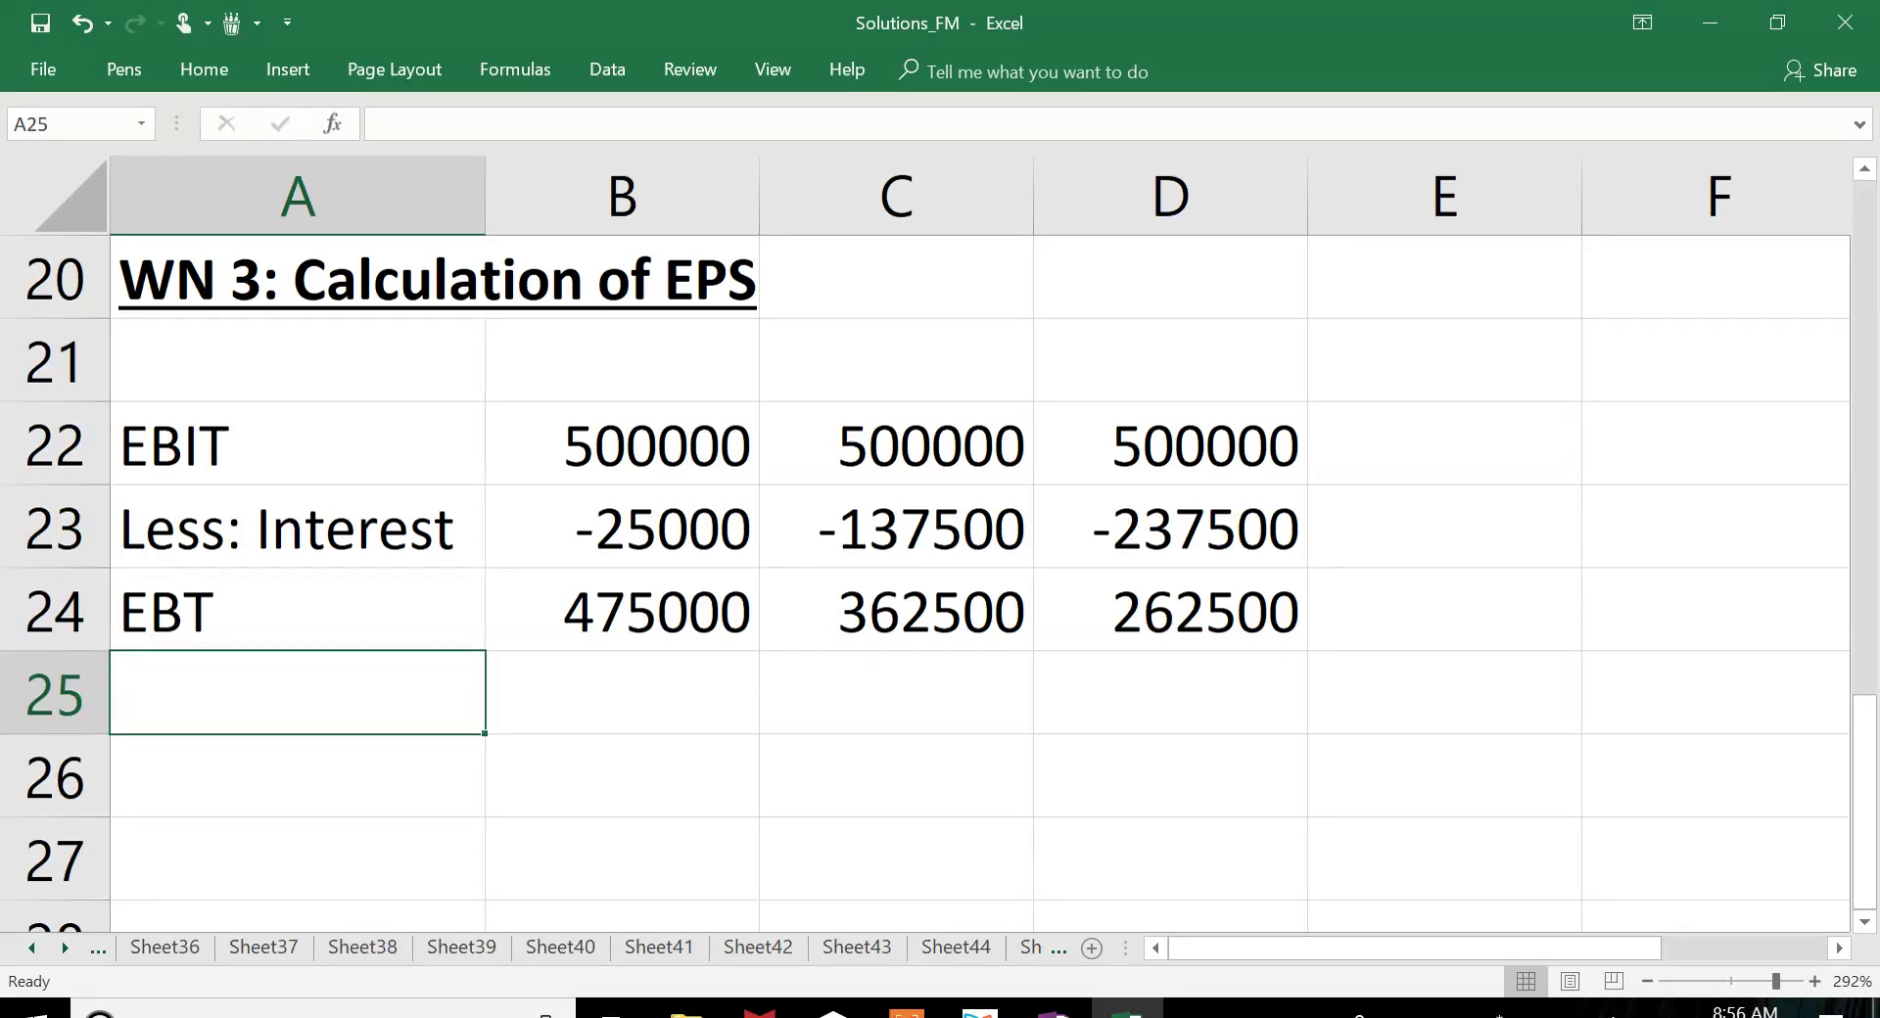
# Step: Enter the row label "Less: Tax @ 50%" in A25 and autofit column A to it
pyautogui.write('Less: ')
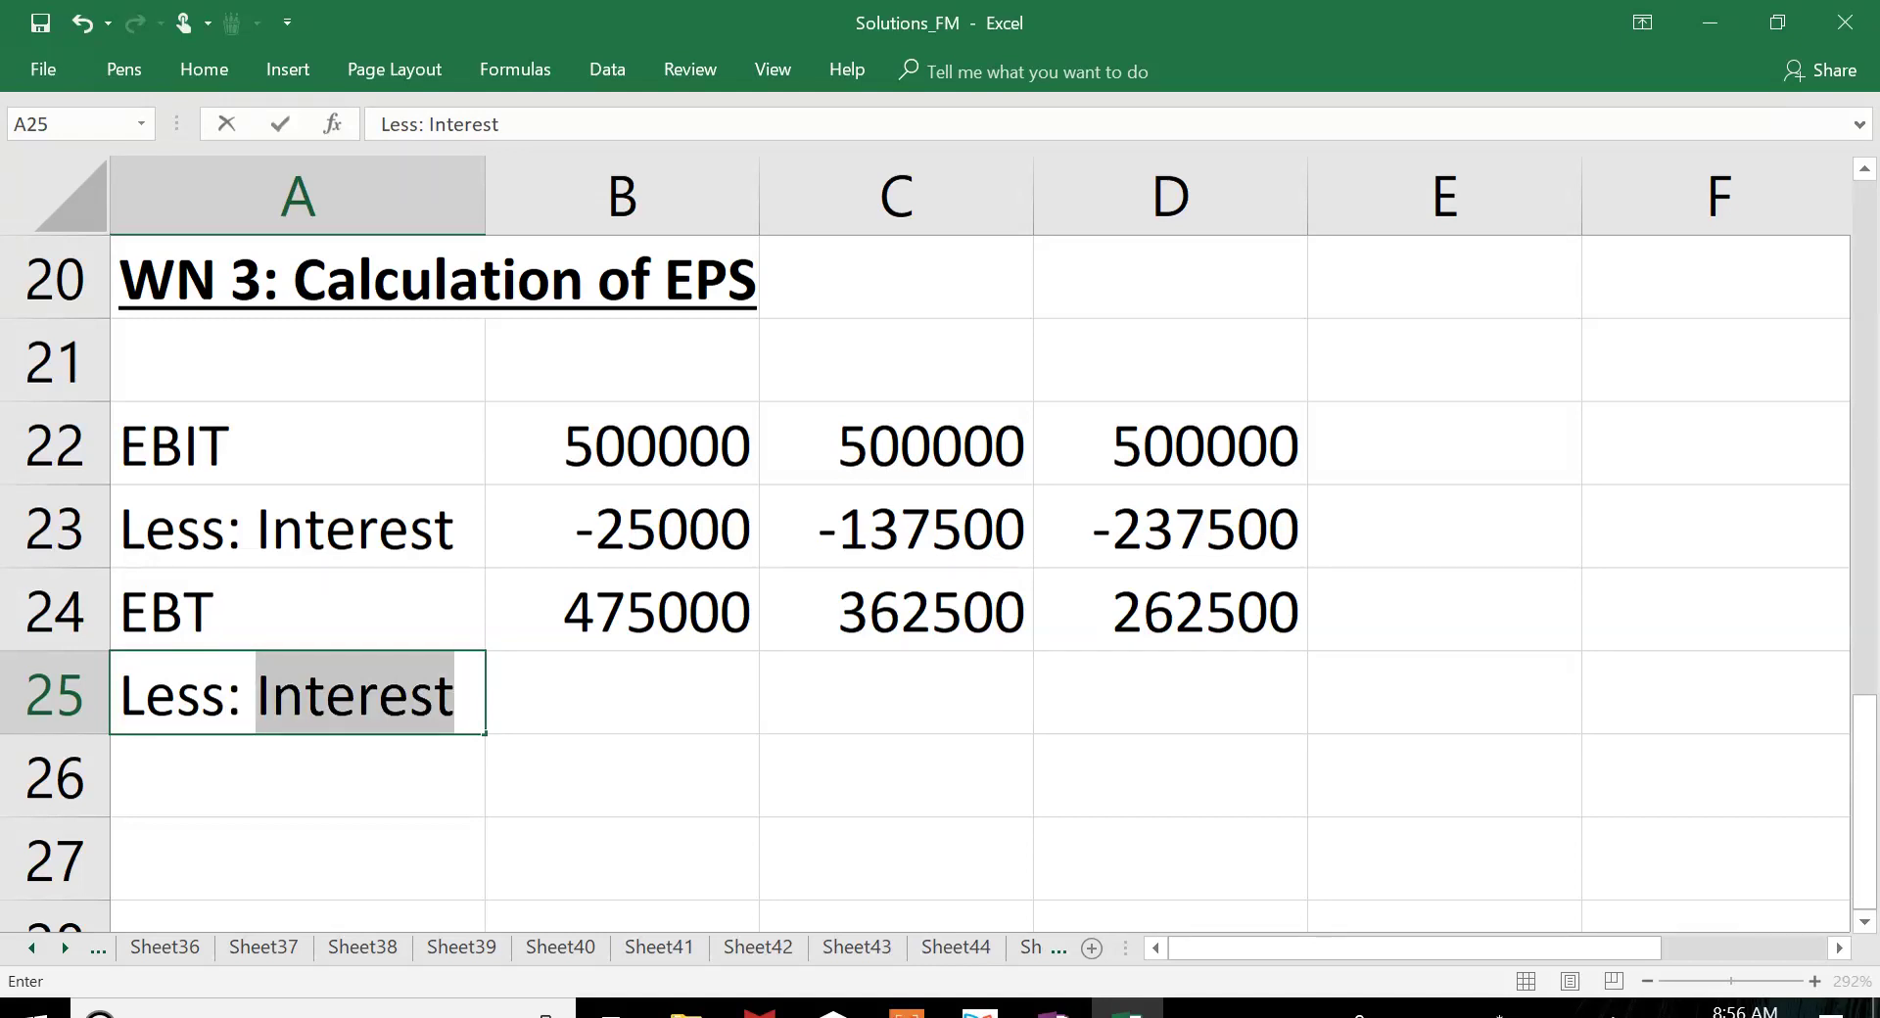
pyautogui.write('Tax @ 50%')
pyautogui.press('Return')
pyautogui.press('Up')
pyautogui.hotkey('alt', 'h')
pyautogui.press('o')
pyautogui.press('i')
# Step: Calculate the tax in B25 as =-B24*0.5 and fill the formula across to D25
pyautogui.press('Right')
pyautogui.write('-')
pyautogui.press('Up')
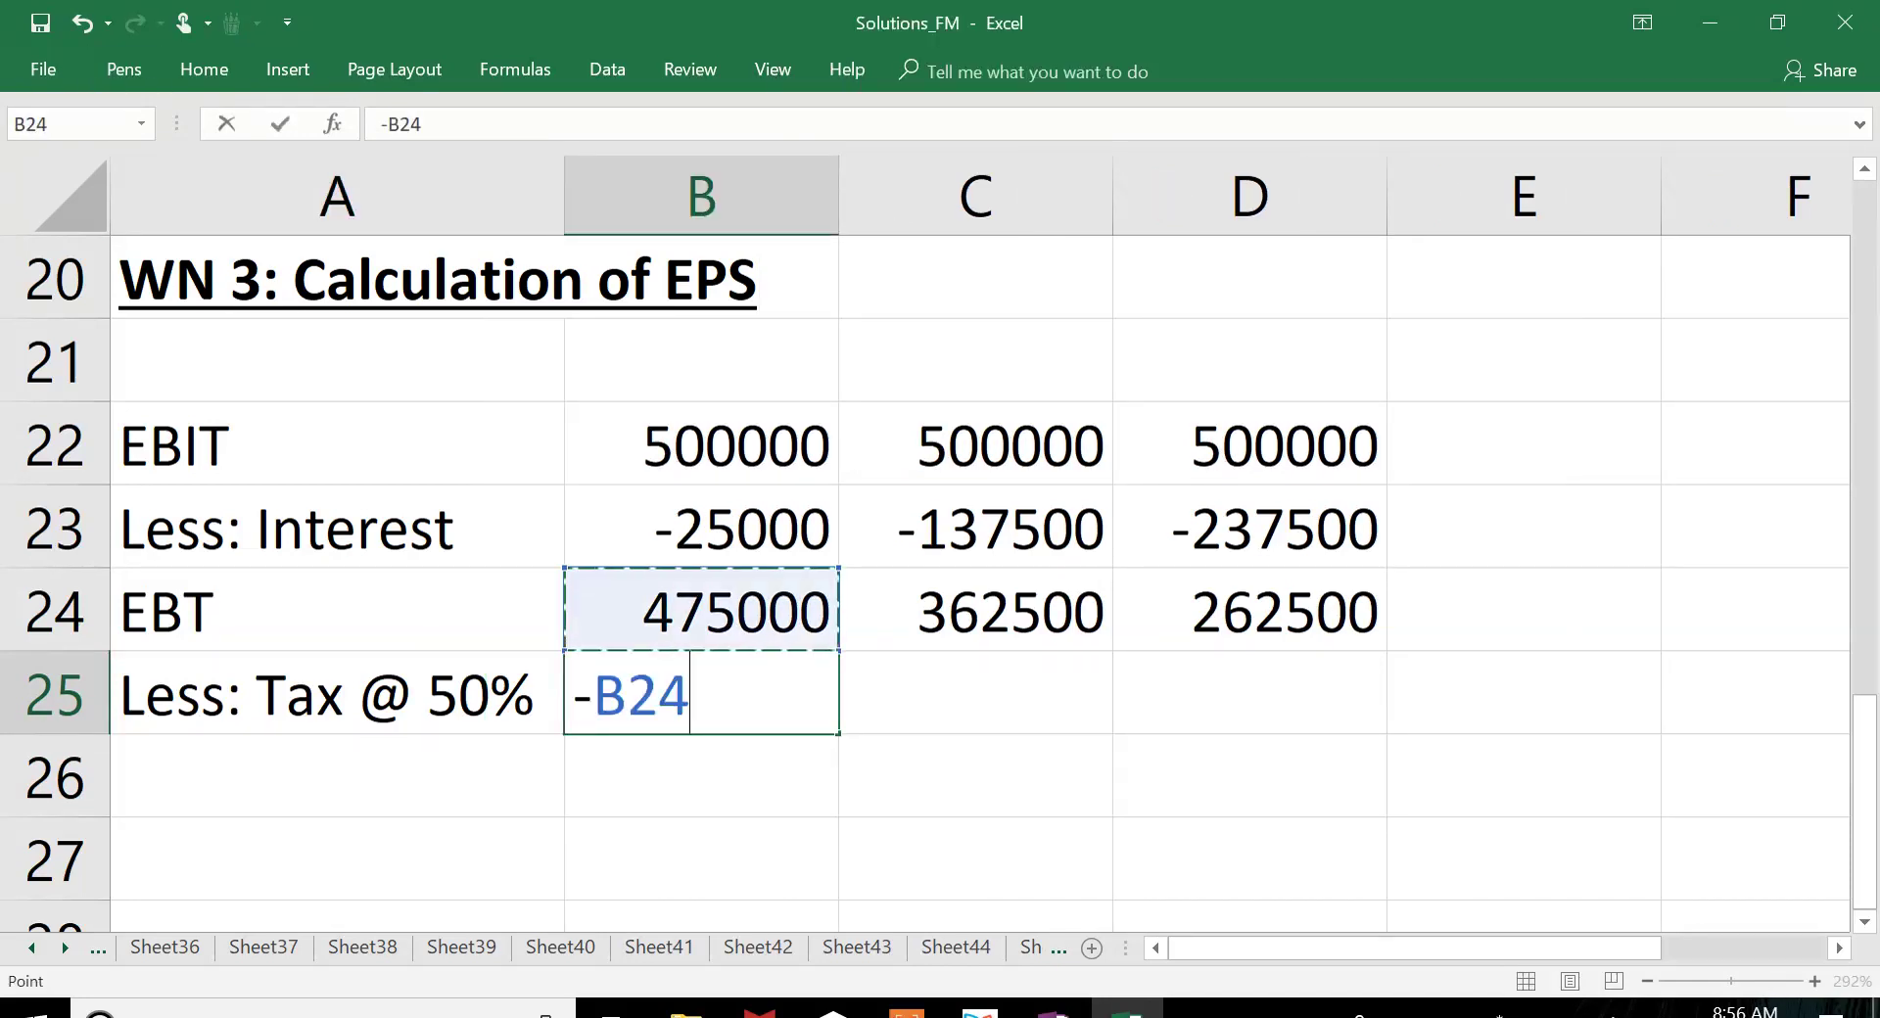
pyautogui.write('*0.5')
pyautogui.press('Return')
pyautogui.press('Up')
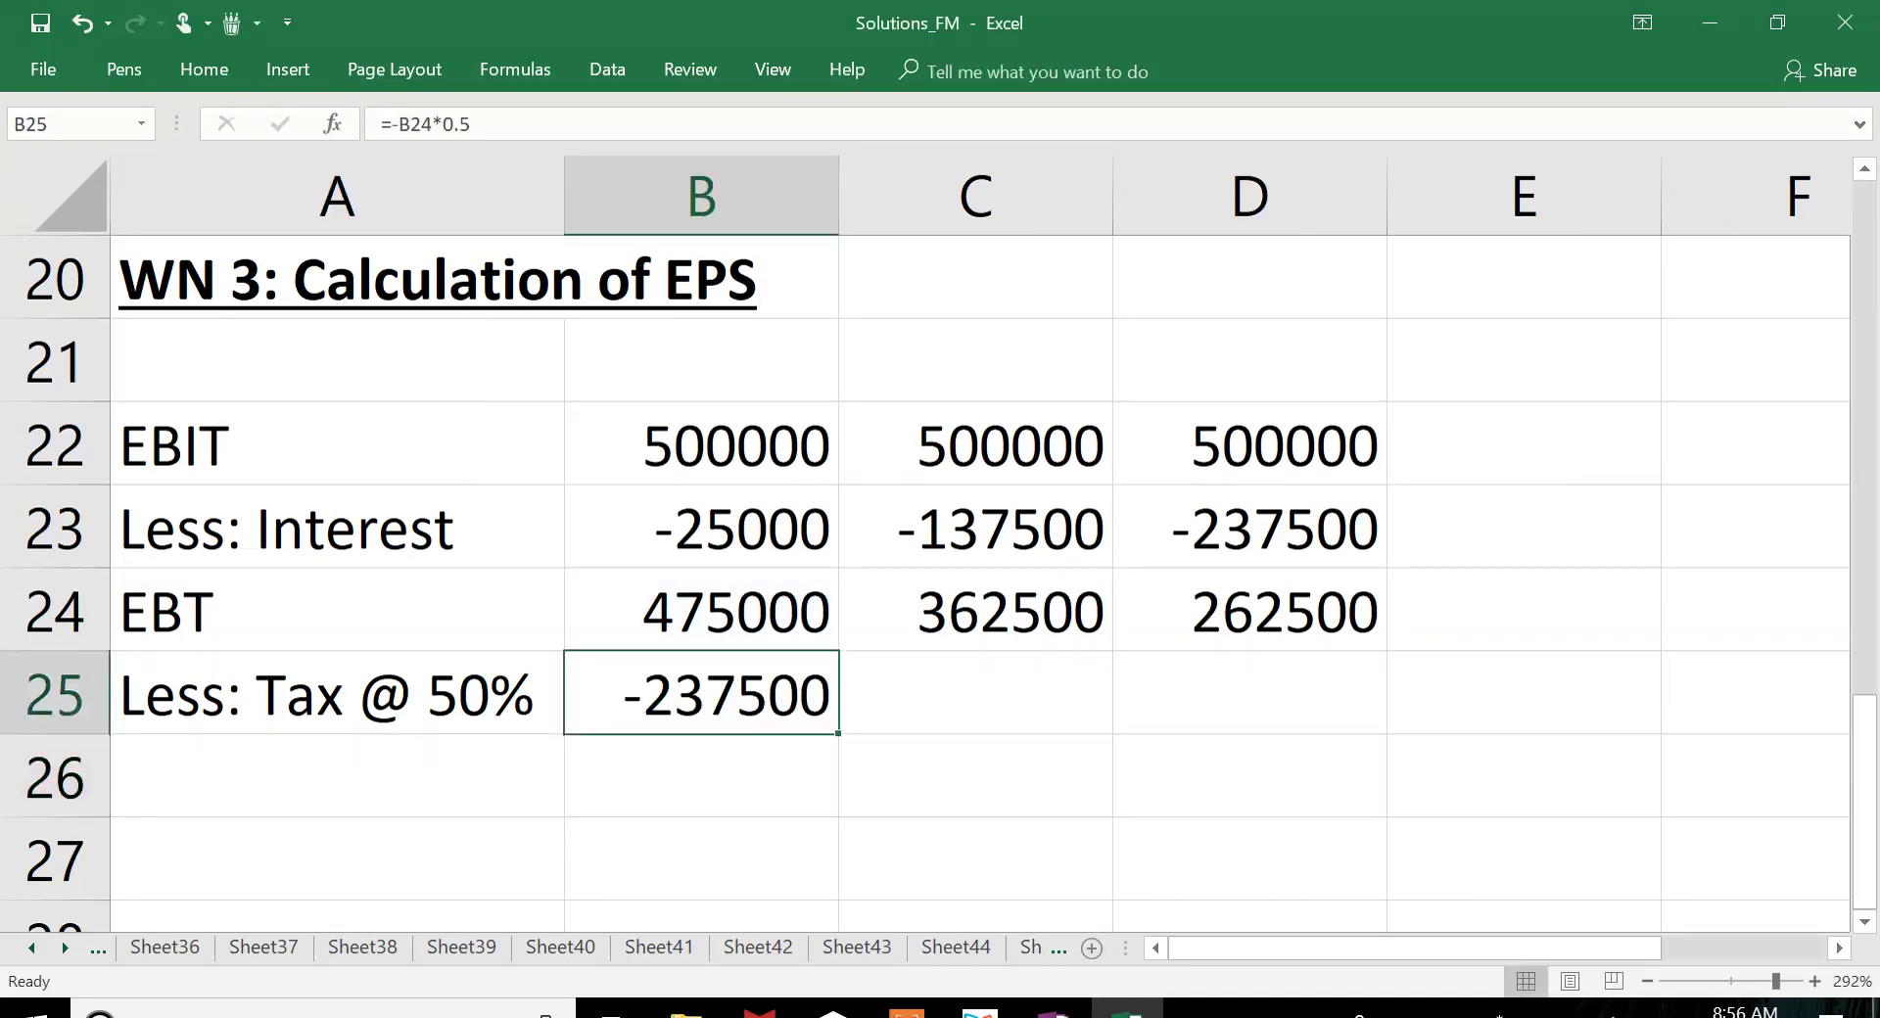
pyautogui.hotkey('shift', 'Right')
pyautogui.hotkey('shift', 'Right')
pyautogui.hotkey('ctrl', 'r')
# Step: Enter the row label "EAT" in A26 below the tax row
pyautogui.press('Home')
pyautogui.press('Down')
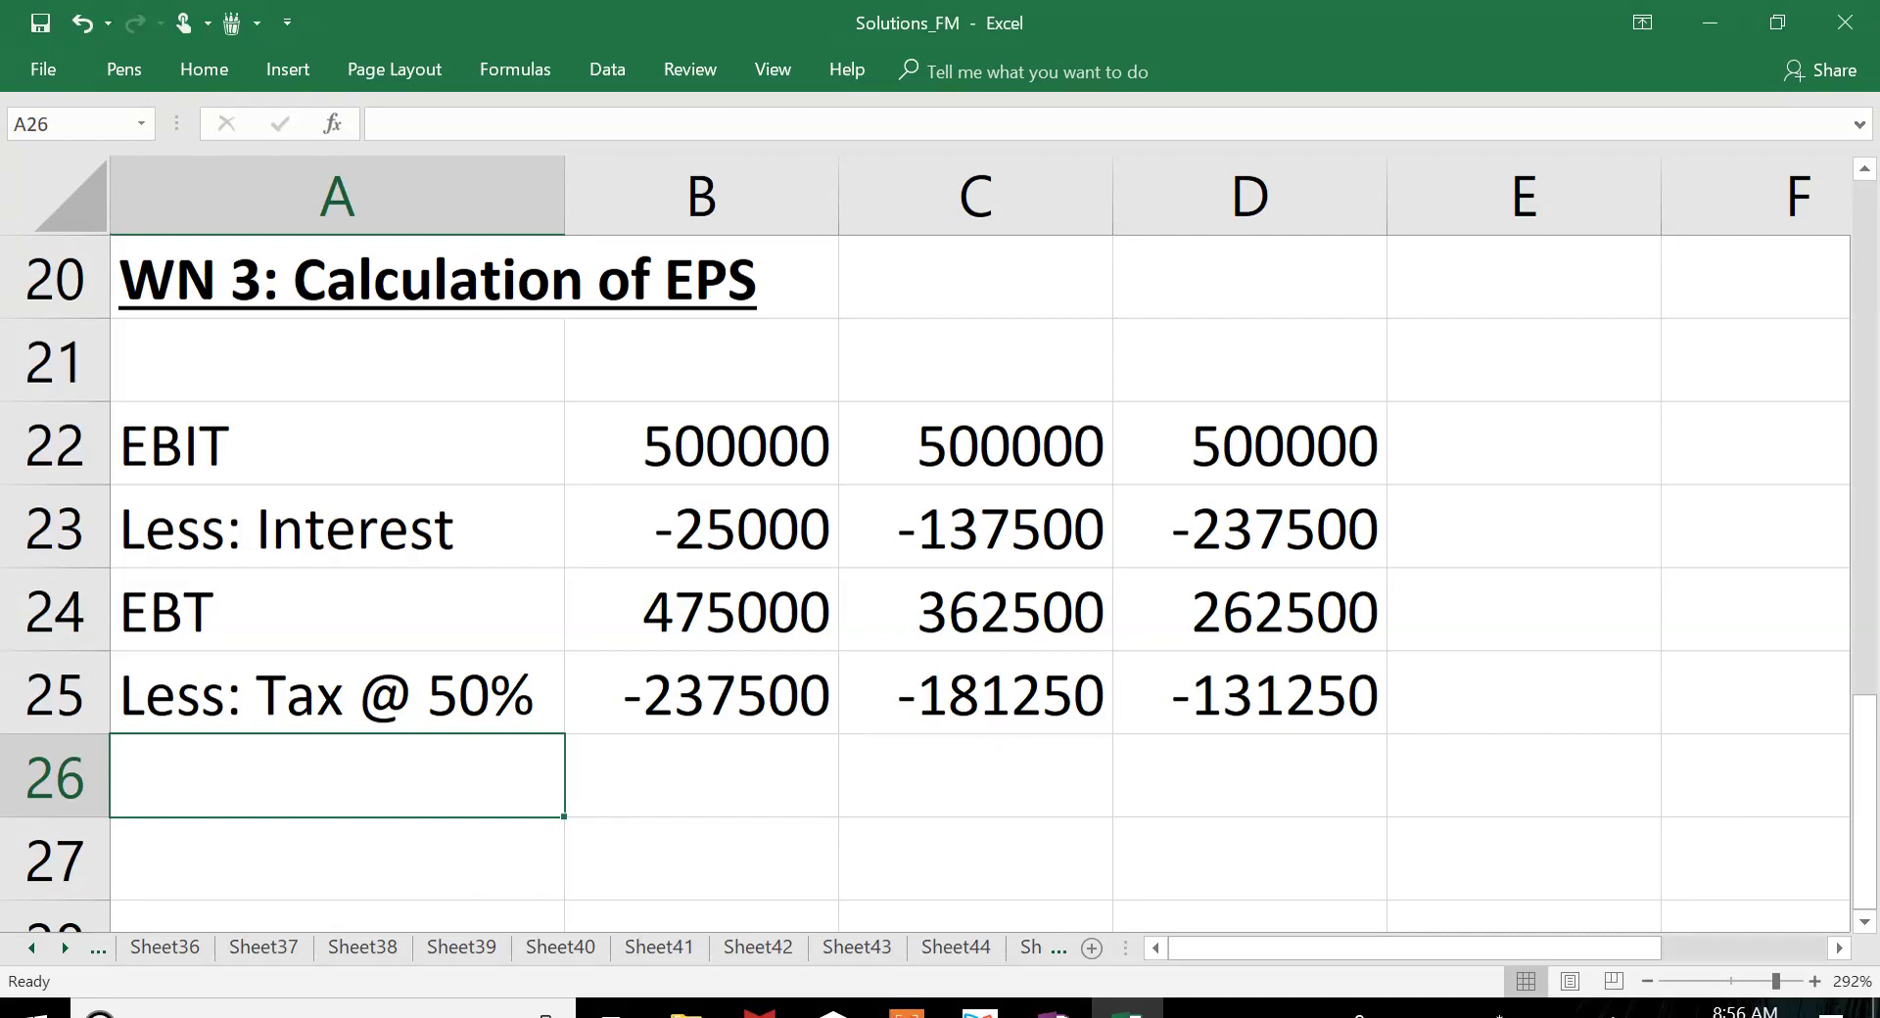
pyautogui.write('EAT')
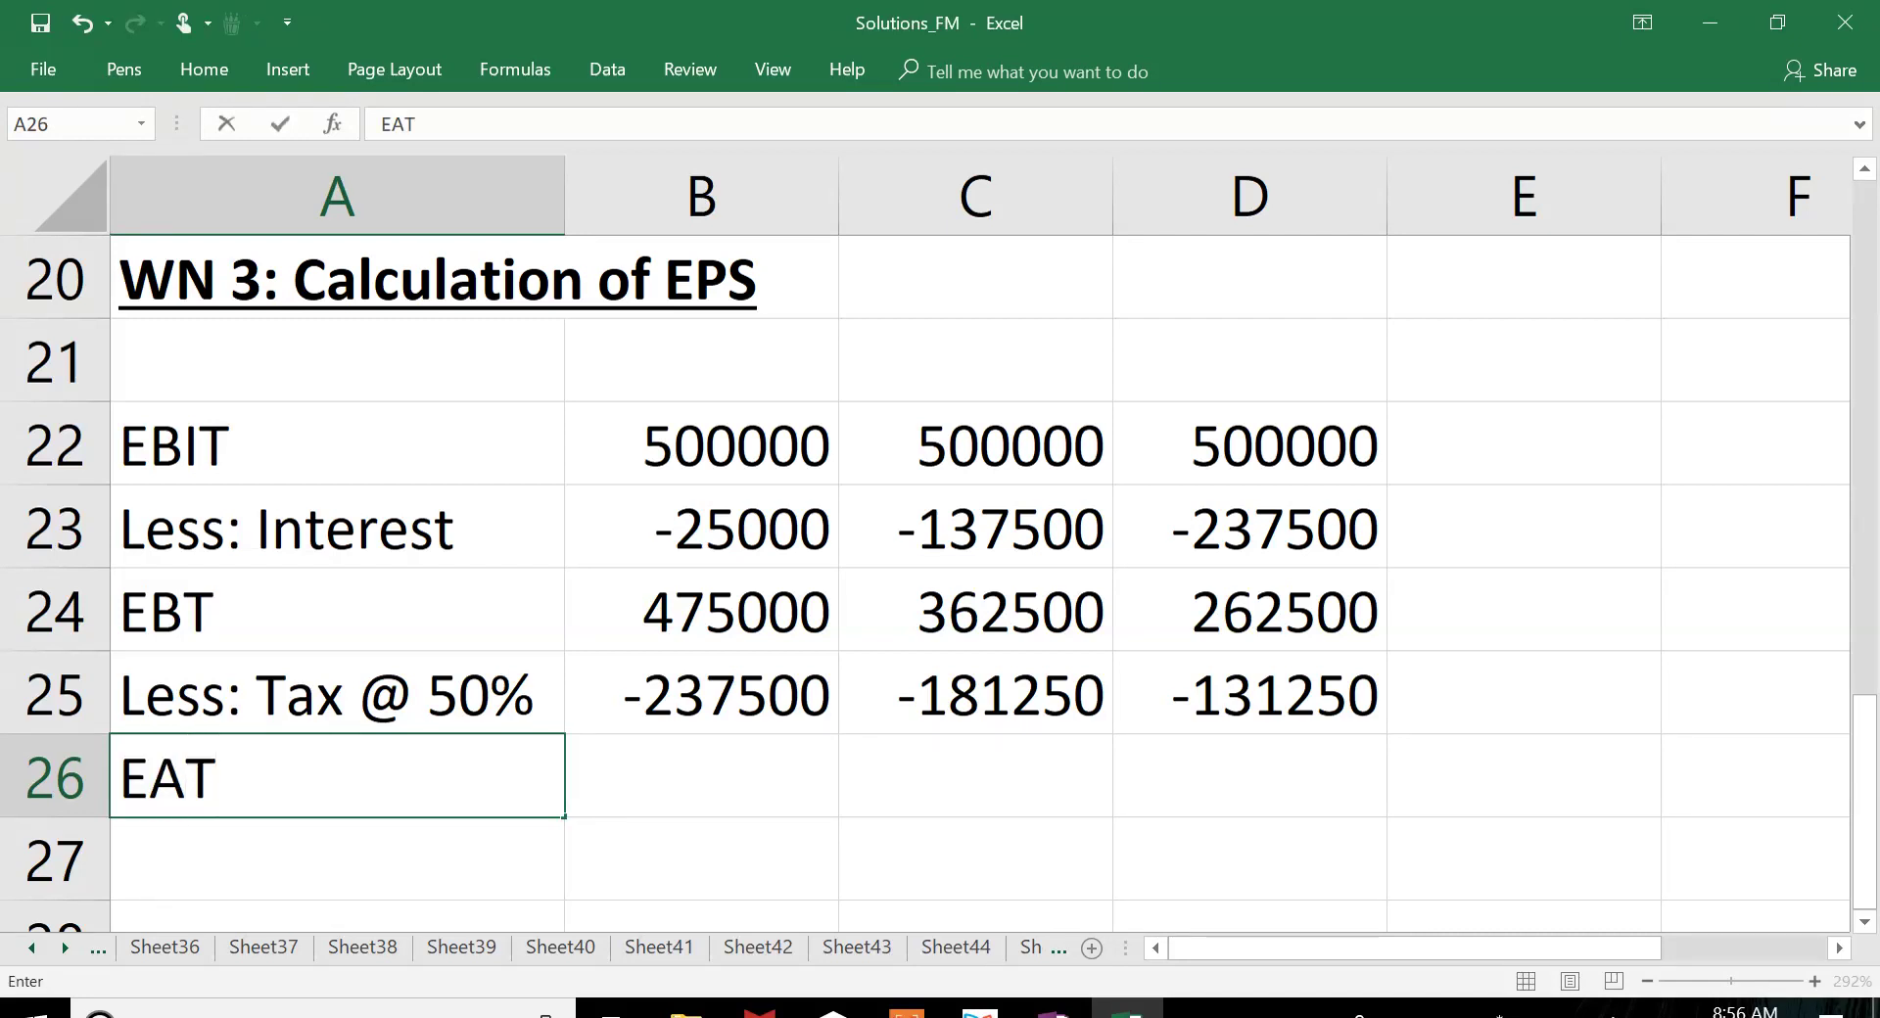
pyautogui.press('Tab')
# Step: Calculate EAT in B26 as =B24+B25 and fill the formula across to D26
pyautogui.write('=')
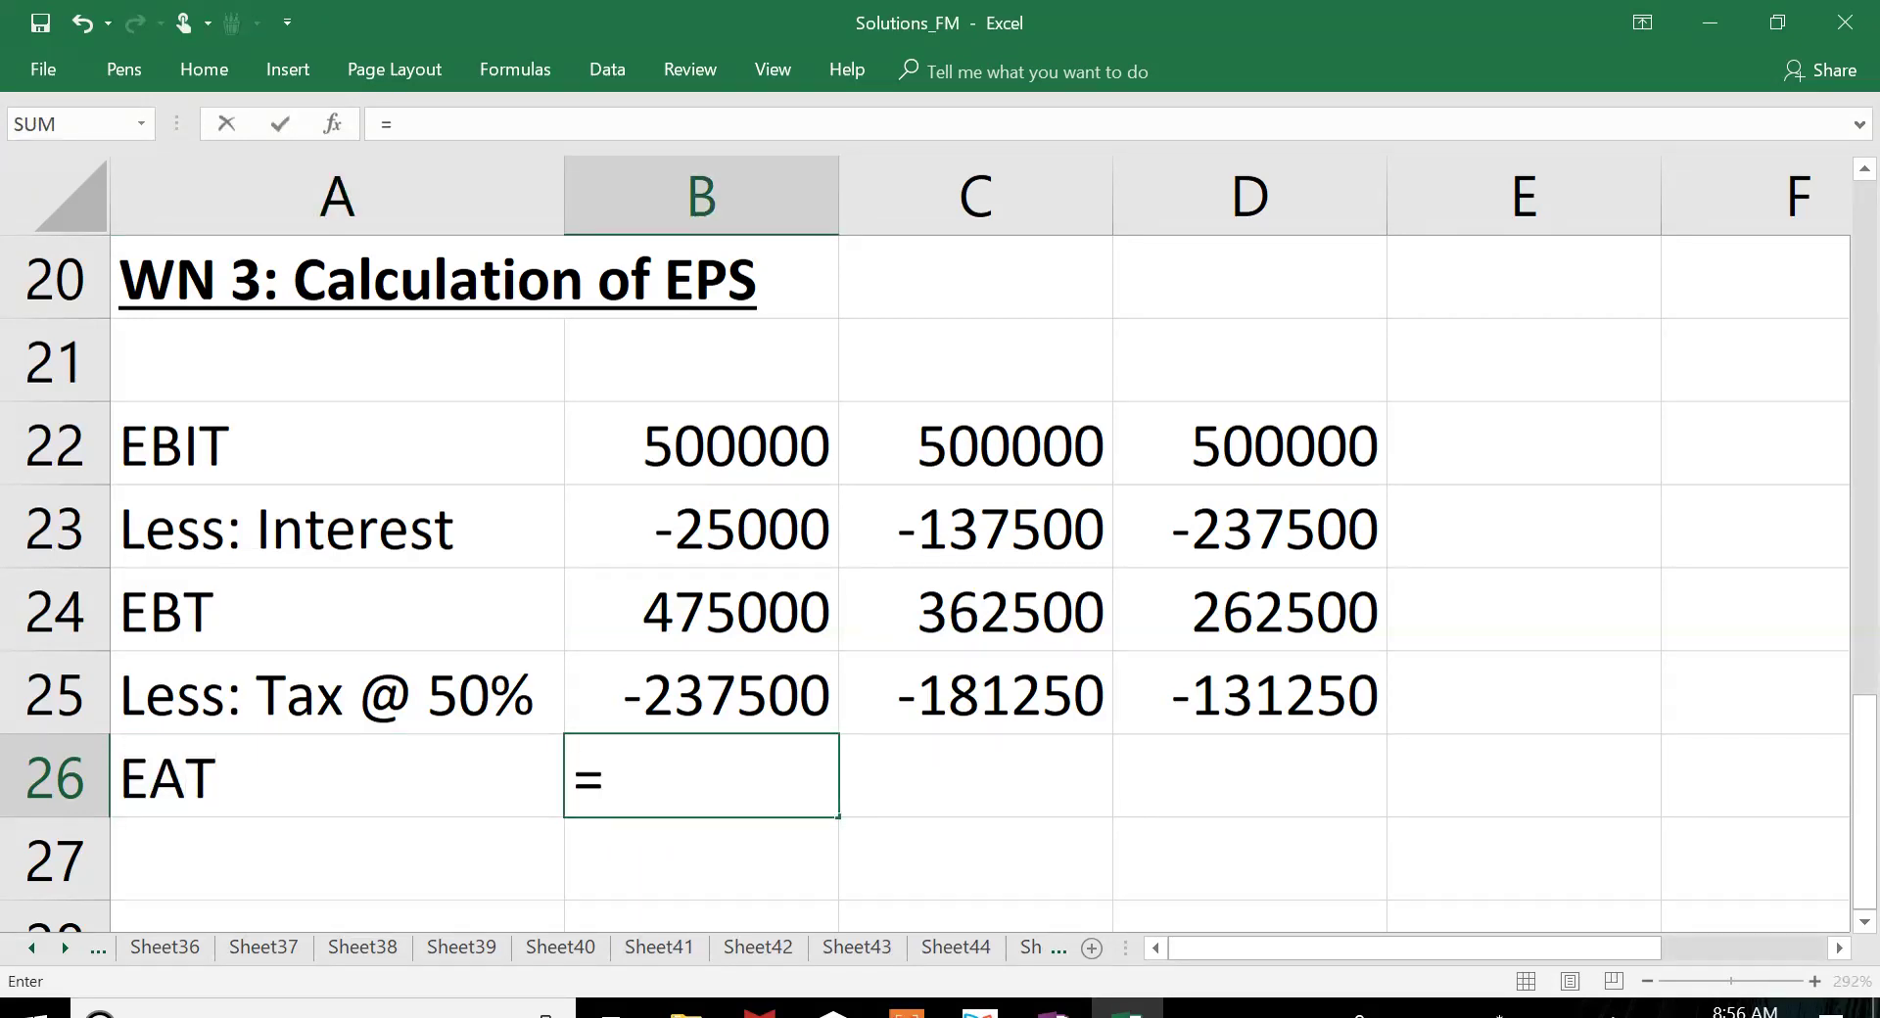
pyautogui.press('Up')
pyautogui.press('Up')
pyautogui.write('+')
pyautogui.press('Up')
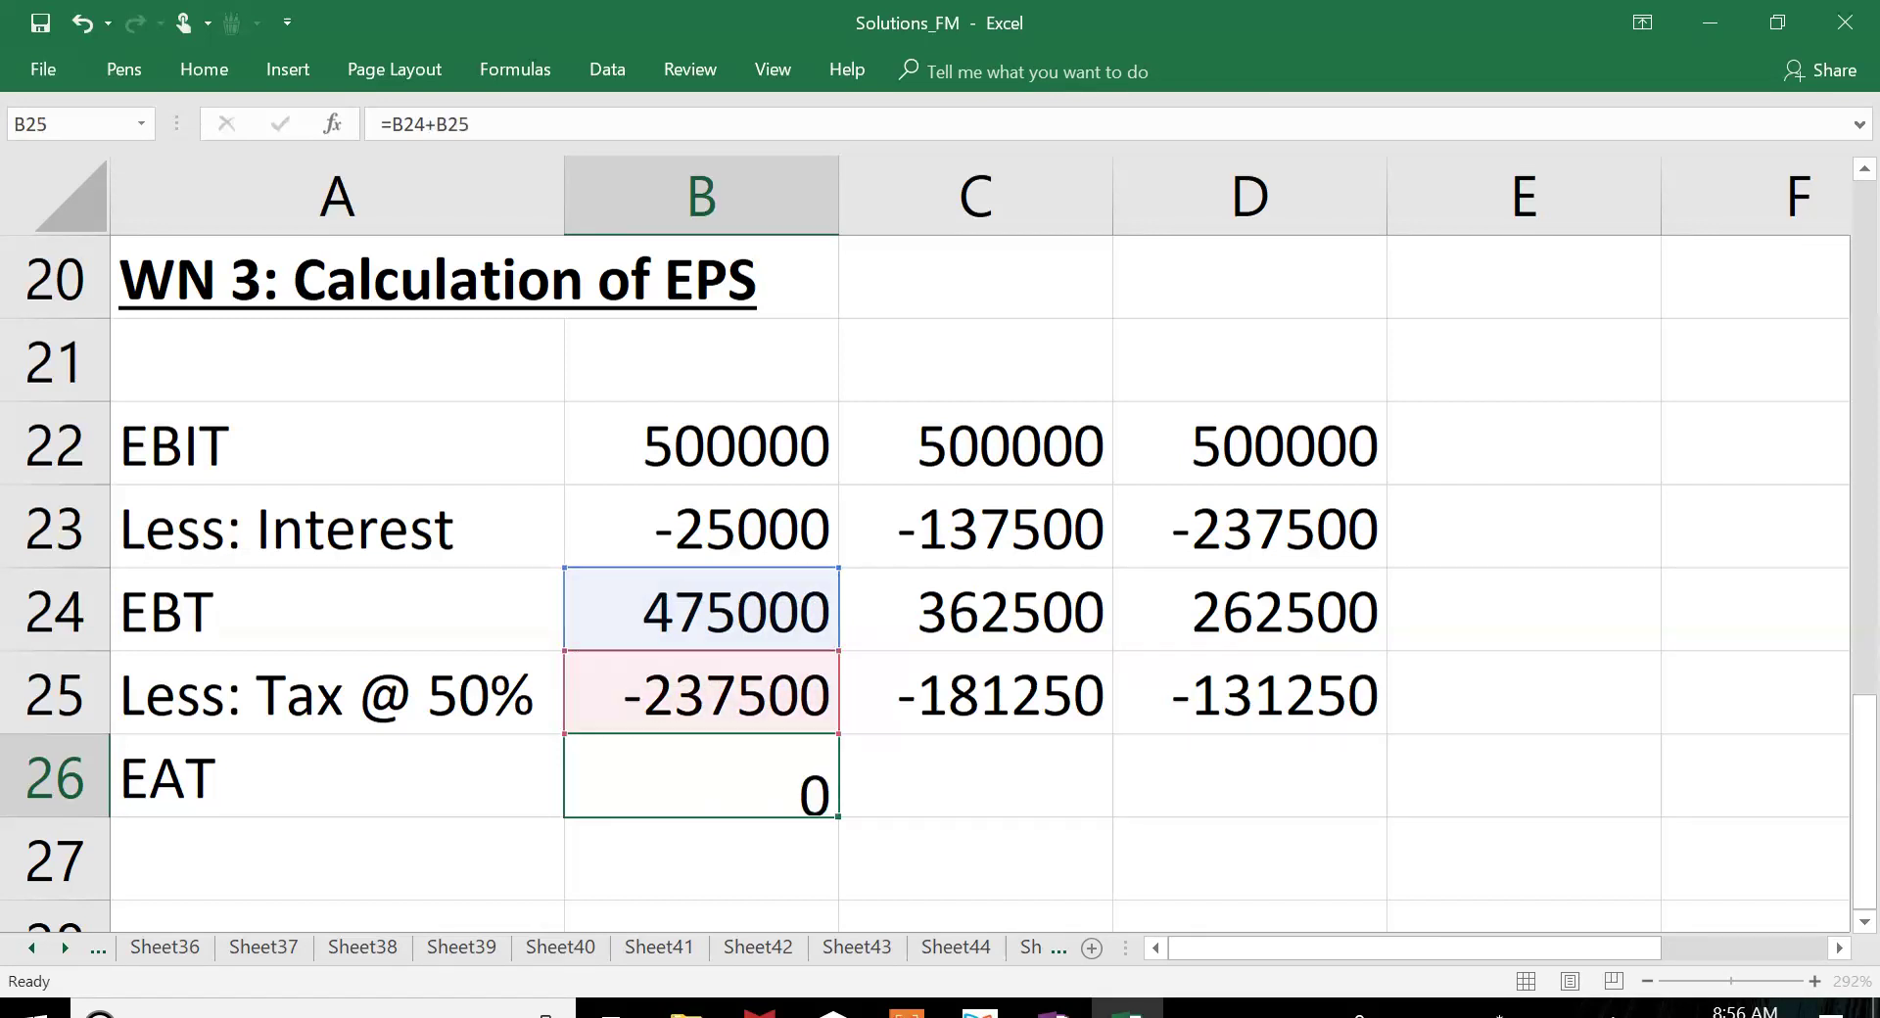
pyautogui.hotkey('ctrl', 'Return')
pyautogui.hotkey('shift', 'Right')
pyautogui.hotkey('shift', 'Right')
pyautogui.hotkey('ctrl', 'r')
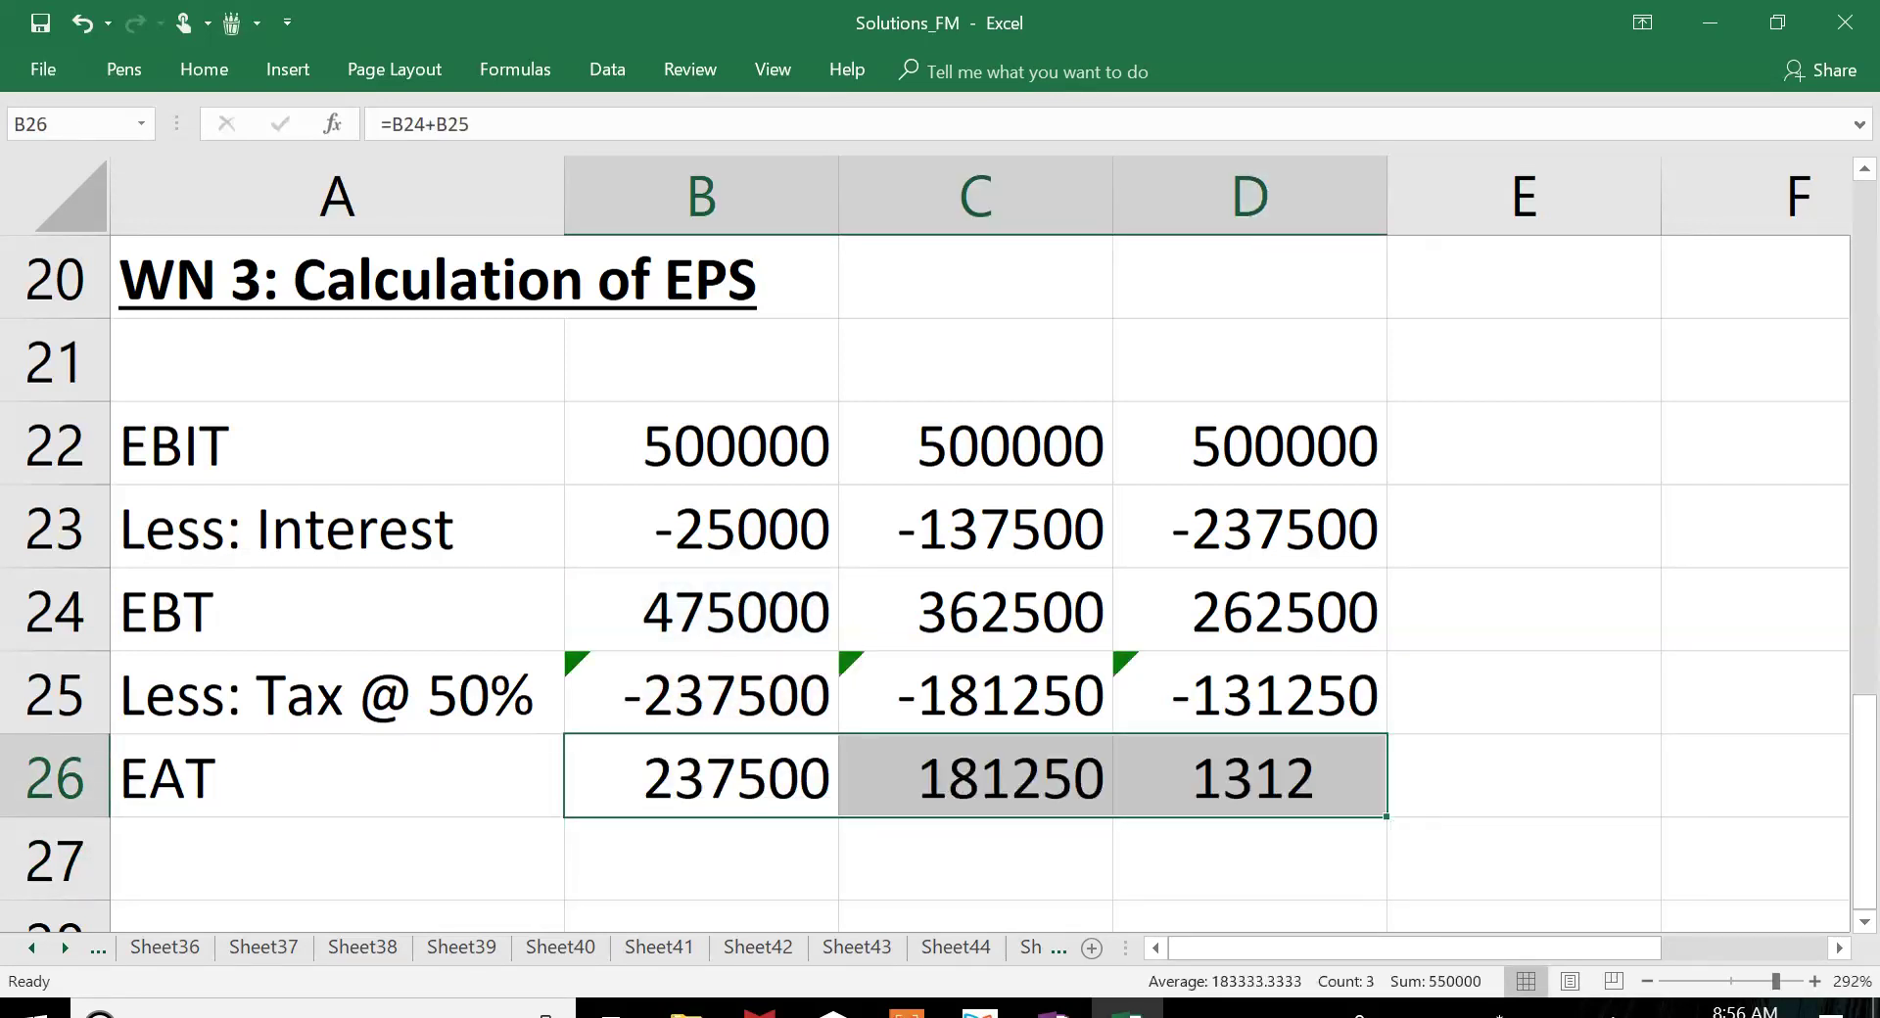
# Step: Enter the row label "Less: Pref dividend" in A27 and autofit column A to it
pyautogui.click(337, 921)
pyautogui.press('Down')
pyautogui.press('Down')
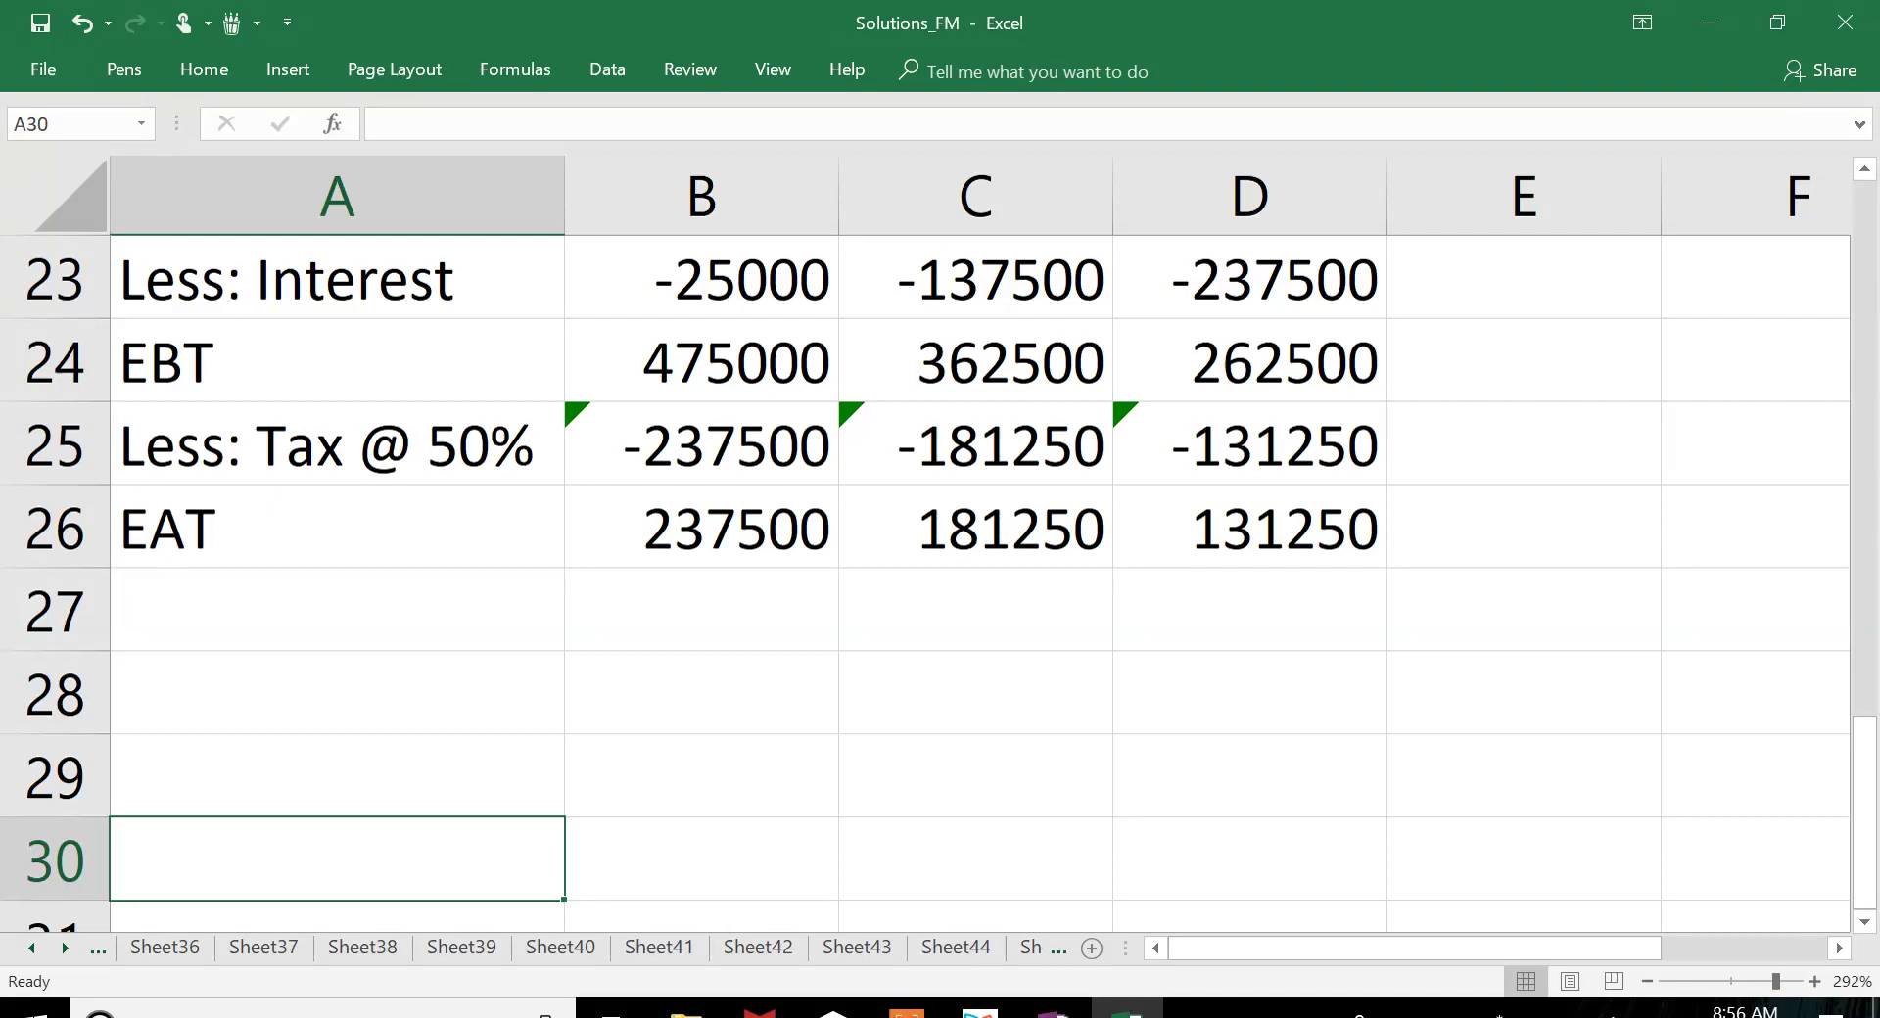
pyautogui.press('Up')
pyautogui.press('Up')
pyautogui.press('Up')
pyautogui.write('L')
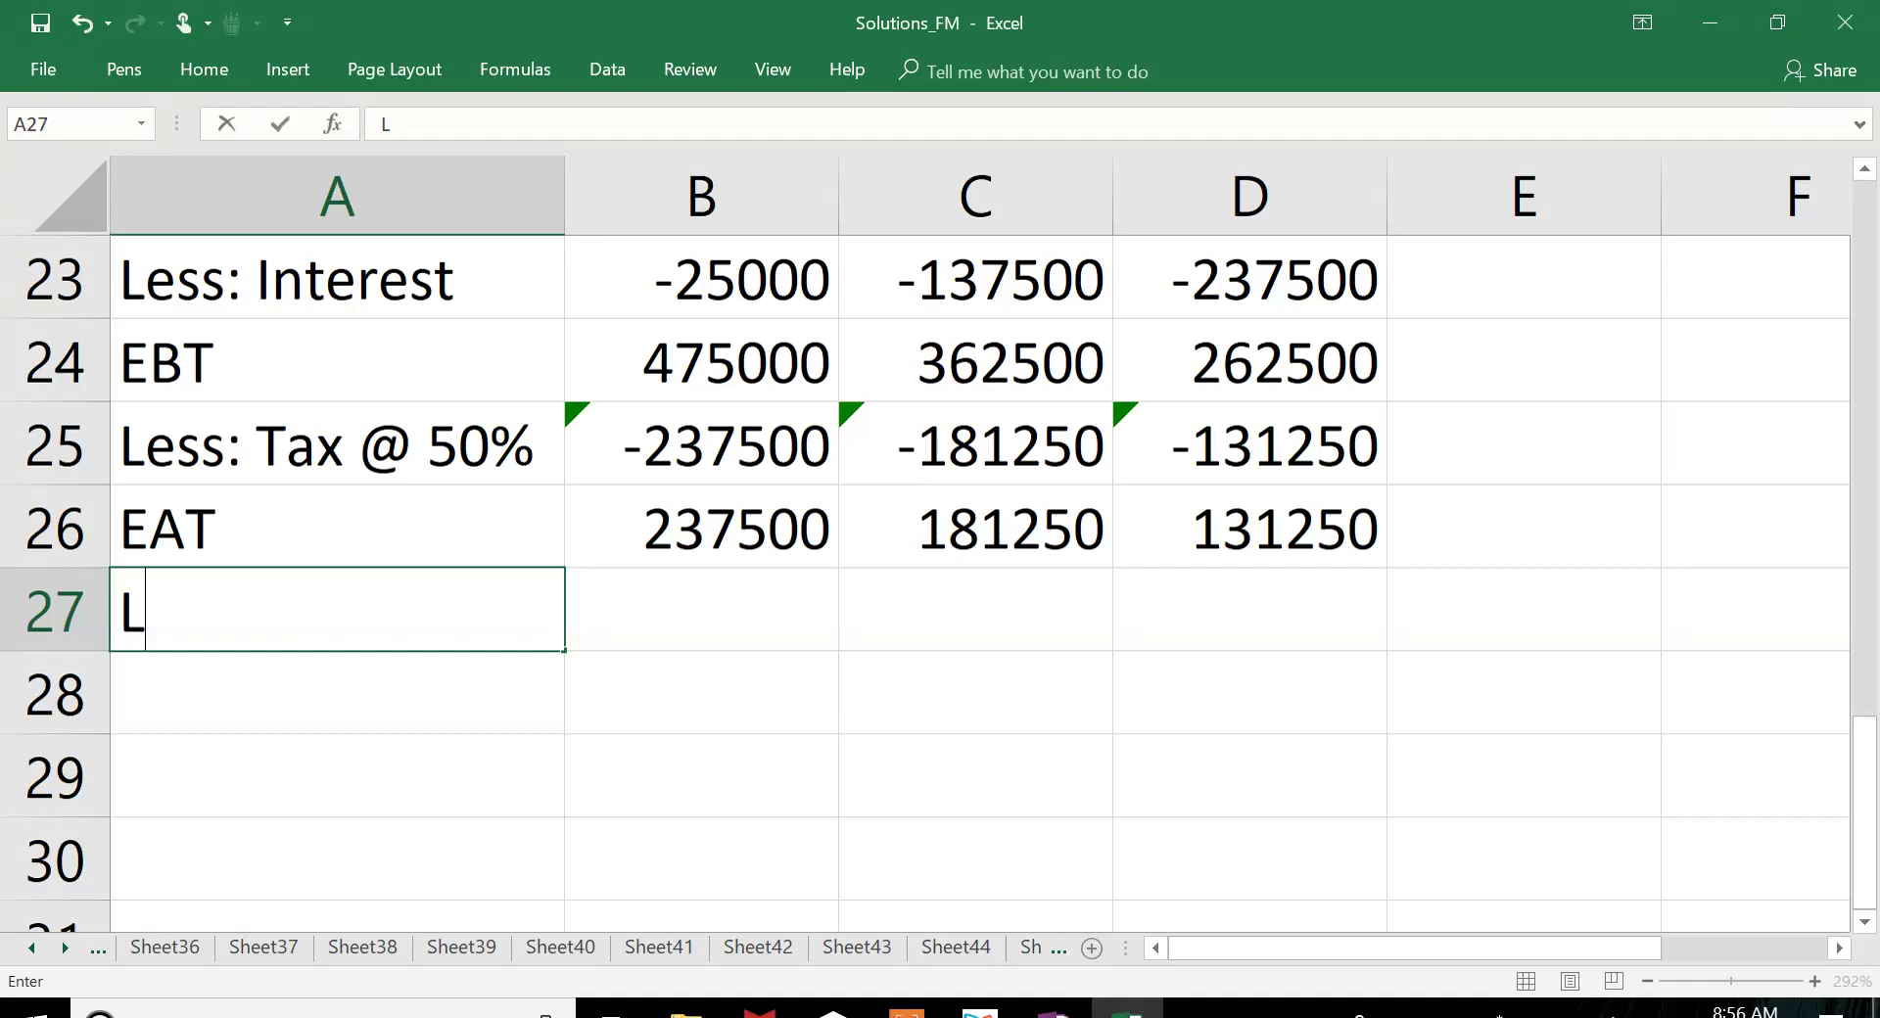
pyautogui.write('ess: Prf')
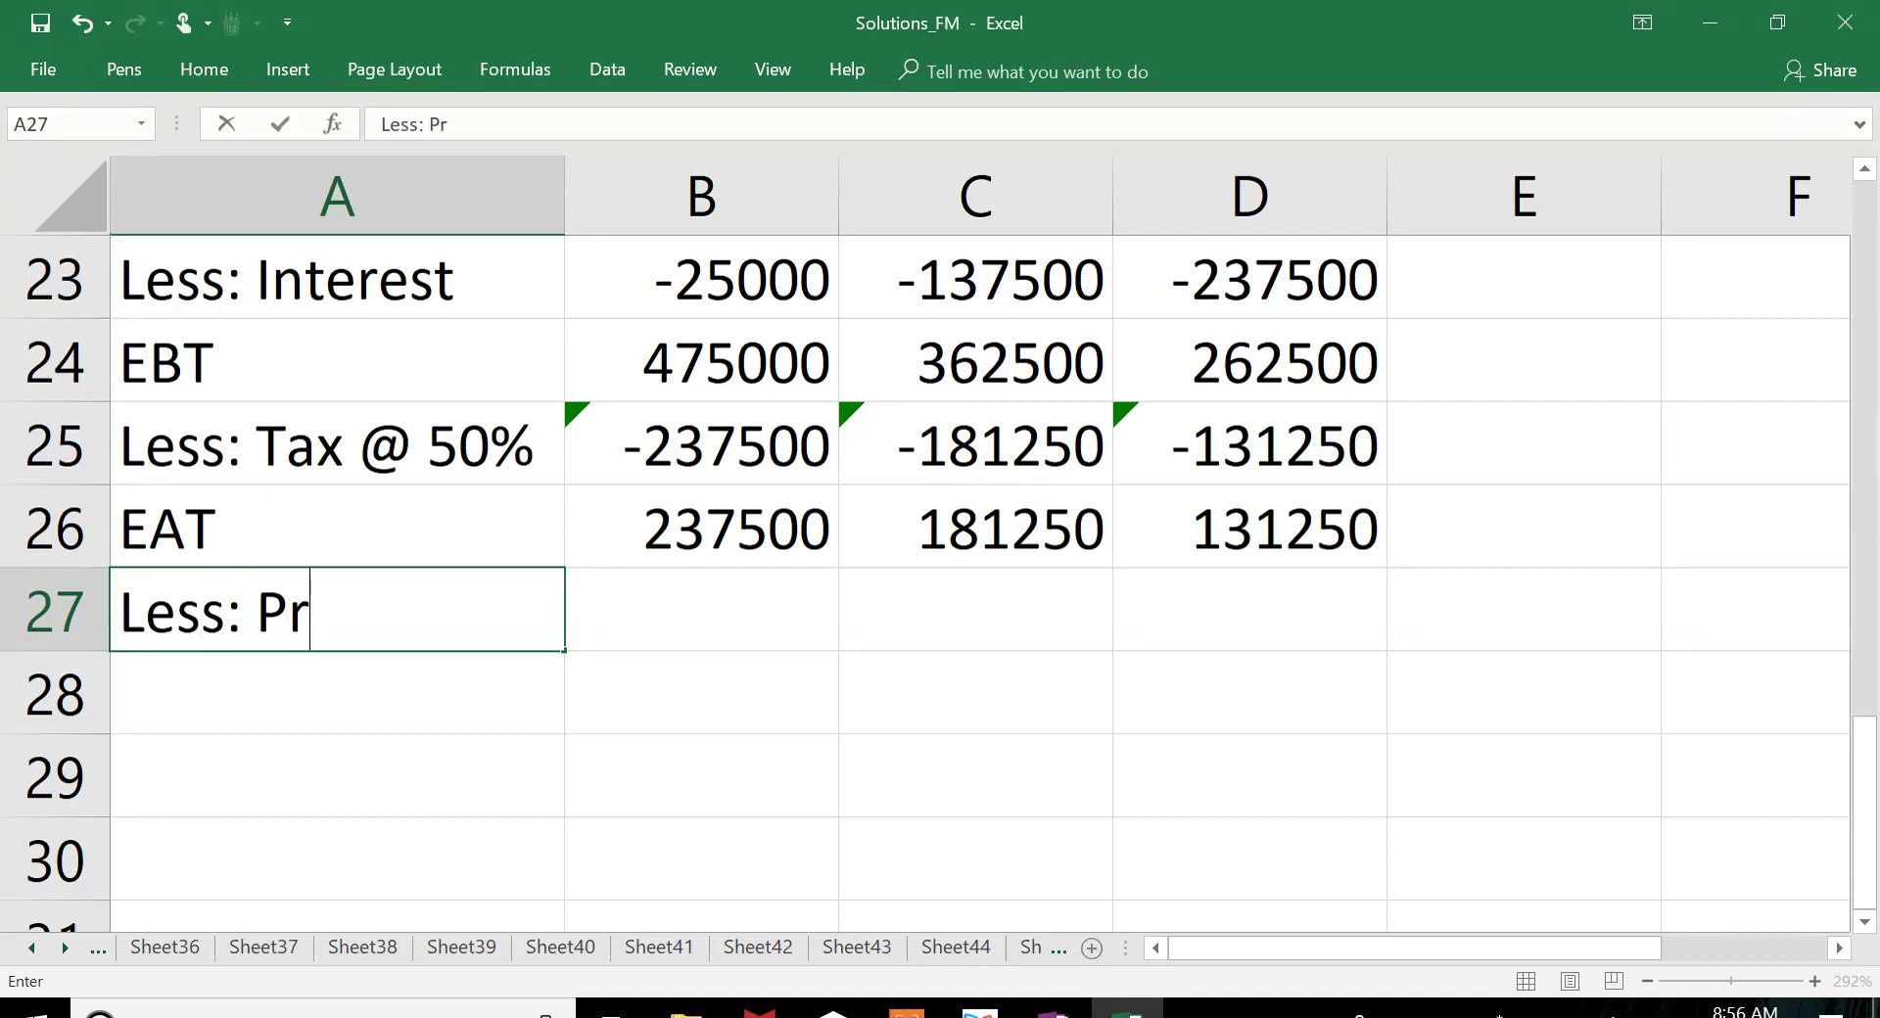
pyautogui.press('BackSpace')
pyautogui.write('ef dividend')
pyautogui.press('Return')
pyautogui.press('Up')
pyautogui.hotkey('alt', 'o')
pyautogui.press('c')
pyautogui.press('a')
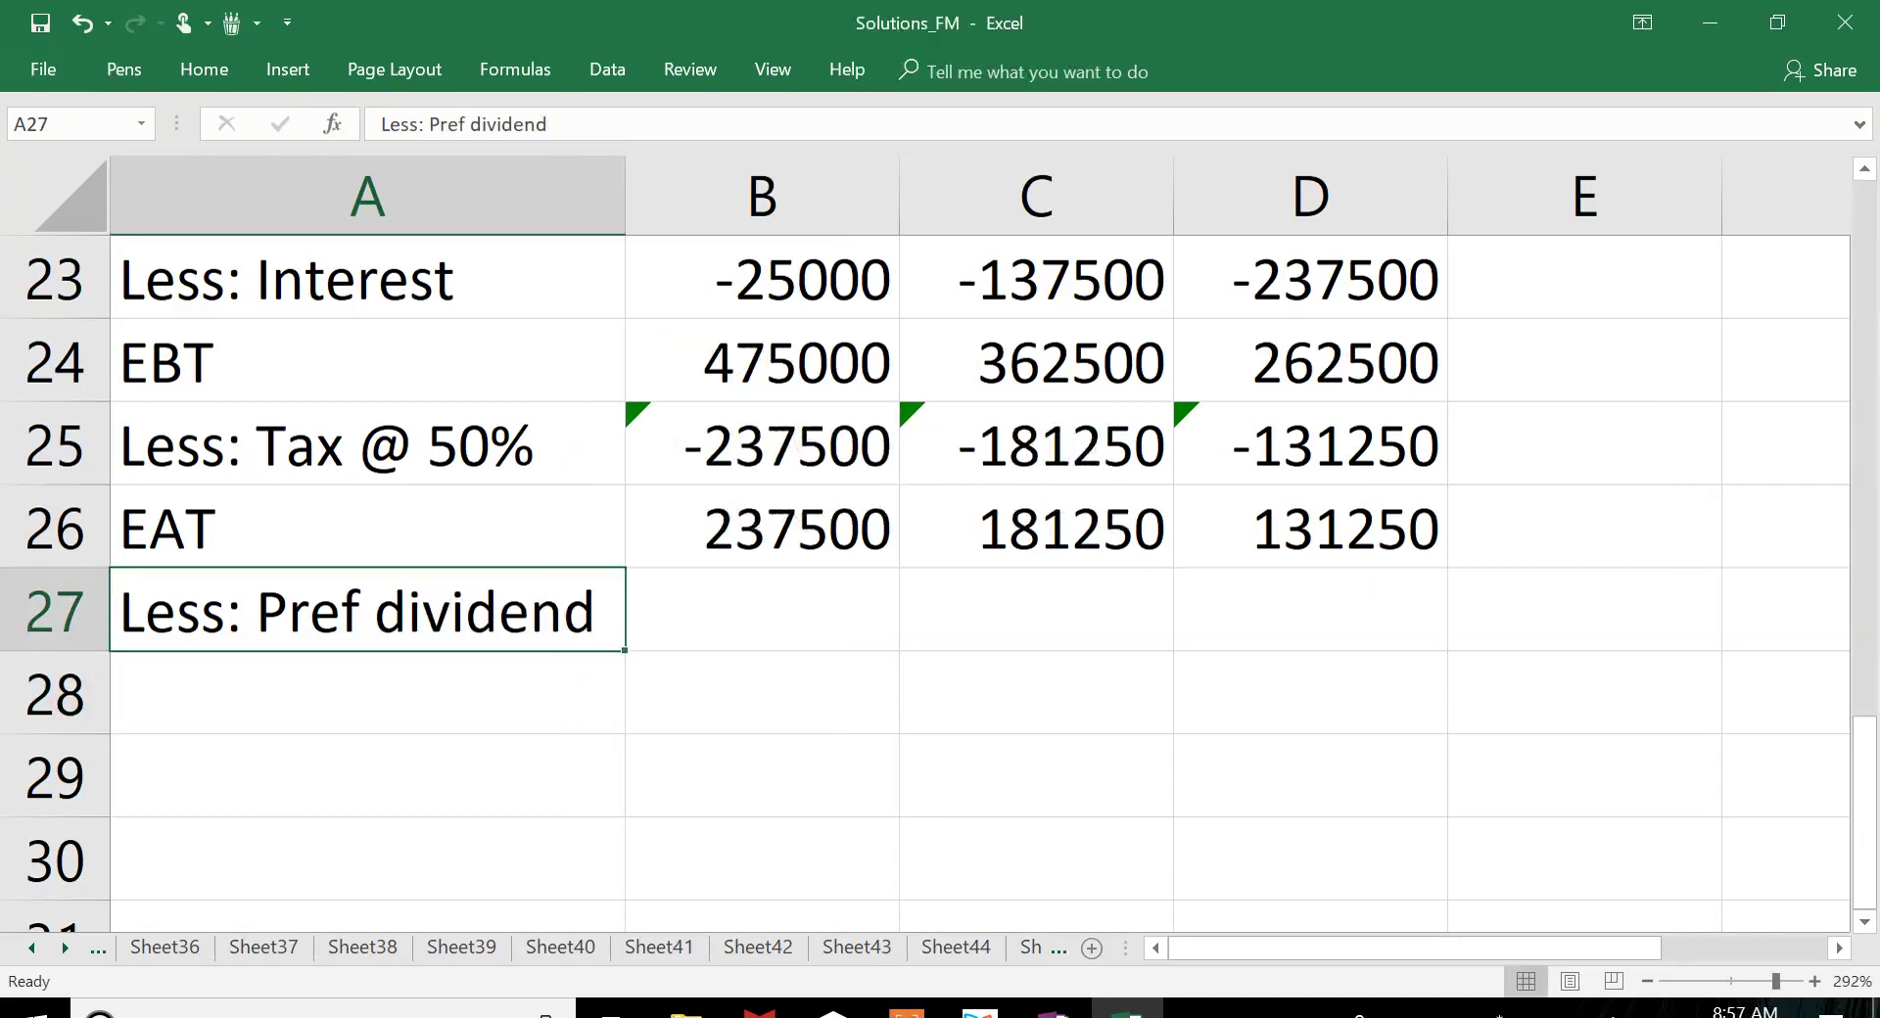
# Step: Enter 0 as the preference dividend in B27, C27 and D27
pyautogui.press('Tab')
pyautogui.write('0')
pyautogui.press('Tab')
pyautogui.write('0')
pyautogui.press('Tab')
pyautogui.write('0')
pyautogui.press('Up')
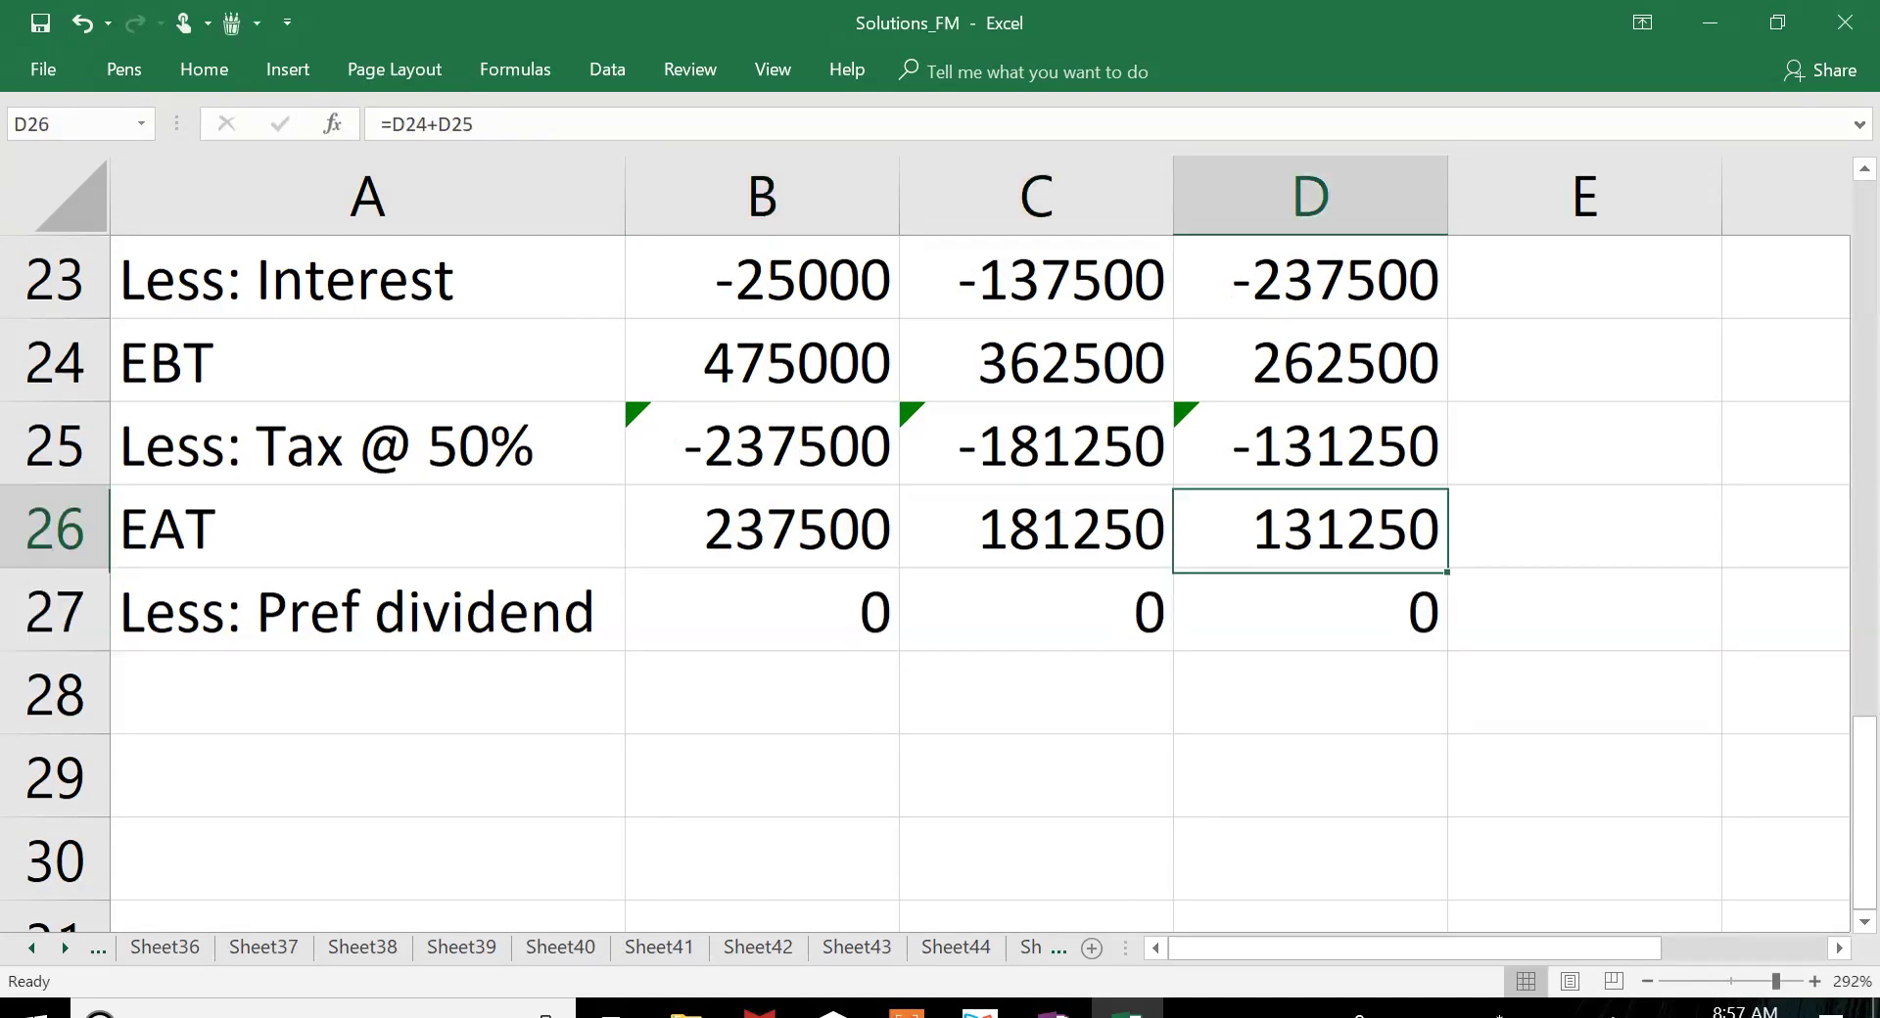
# Step: Enter the row label "EAES" in A28 below the preference dividend row
pyautogui.press('Home')
pyautogui.press('Down')
pyautogui.press('Down')
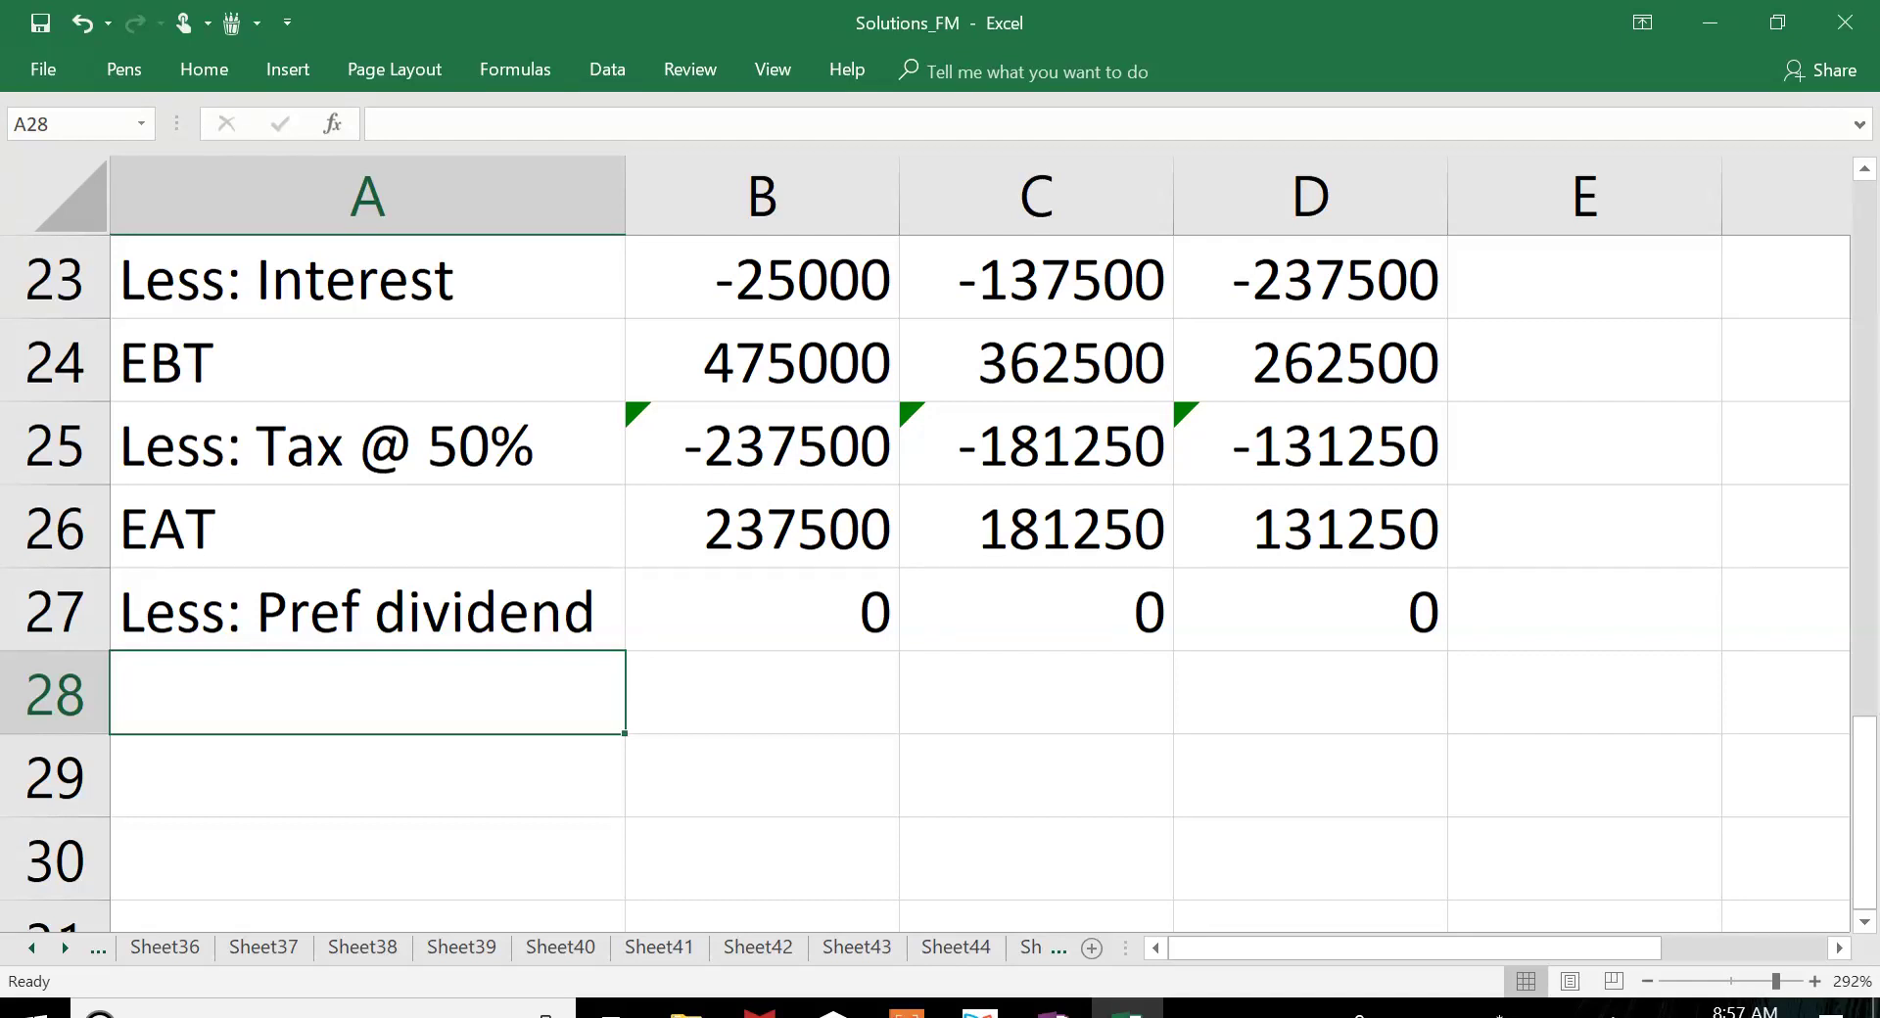
pyautogui.write('EAT')
pyautogui.press('BackSpace')
pyautogui.write('ES')
pyautogui.press('Tab')
# Step: Calculate EAES in B28 as =B26-B27 and fill the formula across to D28
pyautogui.write('=')
pyautogui.click(761, 529)
pyautogui.write('-')
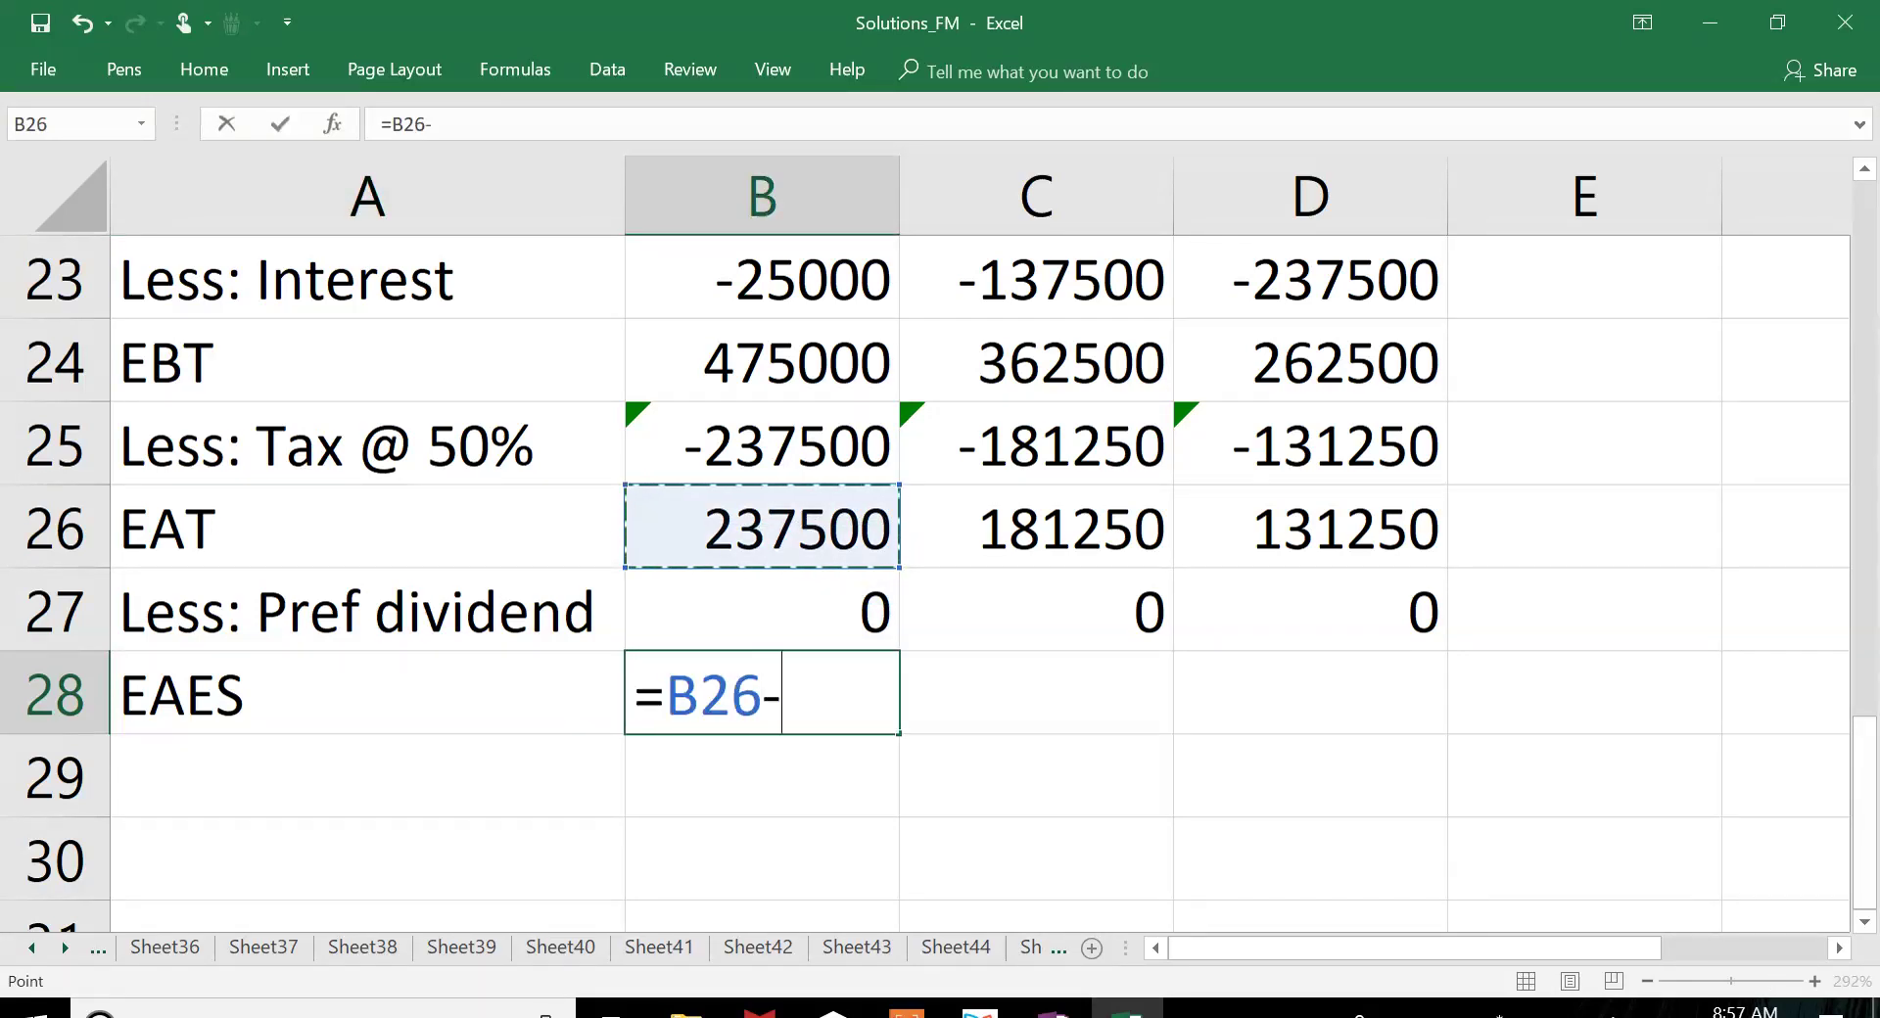
pyautogui.click(761, 611)
pyautogui.press('Return')
pyautogui.moveTo(762, 693); pyautogui.dragTo(1310, 693)
pyautogui.hotkey('ctrl', 'r')
# Step: Enter the row labels "No of shares" in A29 and "EPS" in A30
pyautogui.press('Left')
pyautogui.press('Down')
pyautogui.press('Down')
pyautogui.press('Down')
pyautogui.press('Down')
pyautogui.press('Down')
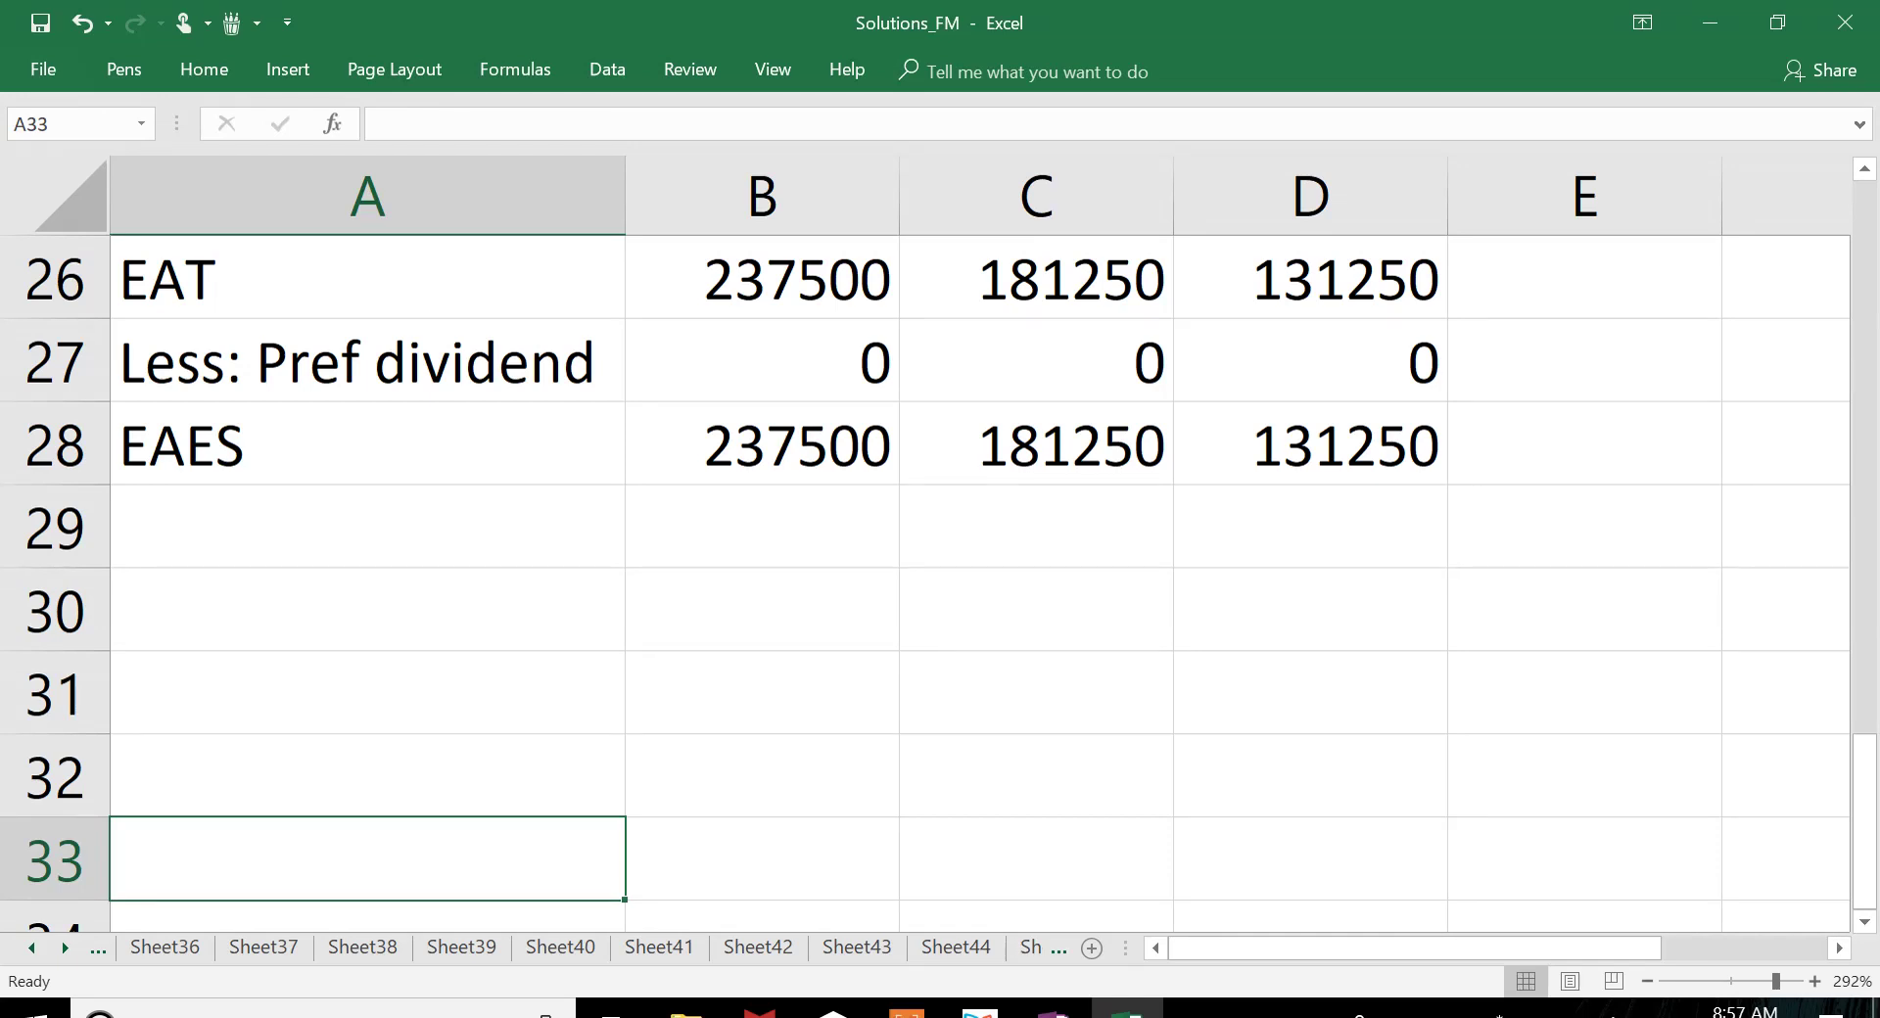
pyautogui.press('Up')
pyautogui.press('Up')
pyautogui.press('Up')
pyautogui.press('Up')
pyautogui.write('No of shares')
pyautogui.press('Return')
pyautogui.write('EPS')
# Step: Link the number of shares in B29 to the equity share total with =B18 and fill it across to D29
pyautogui.click(762, 526)
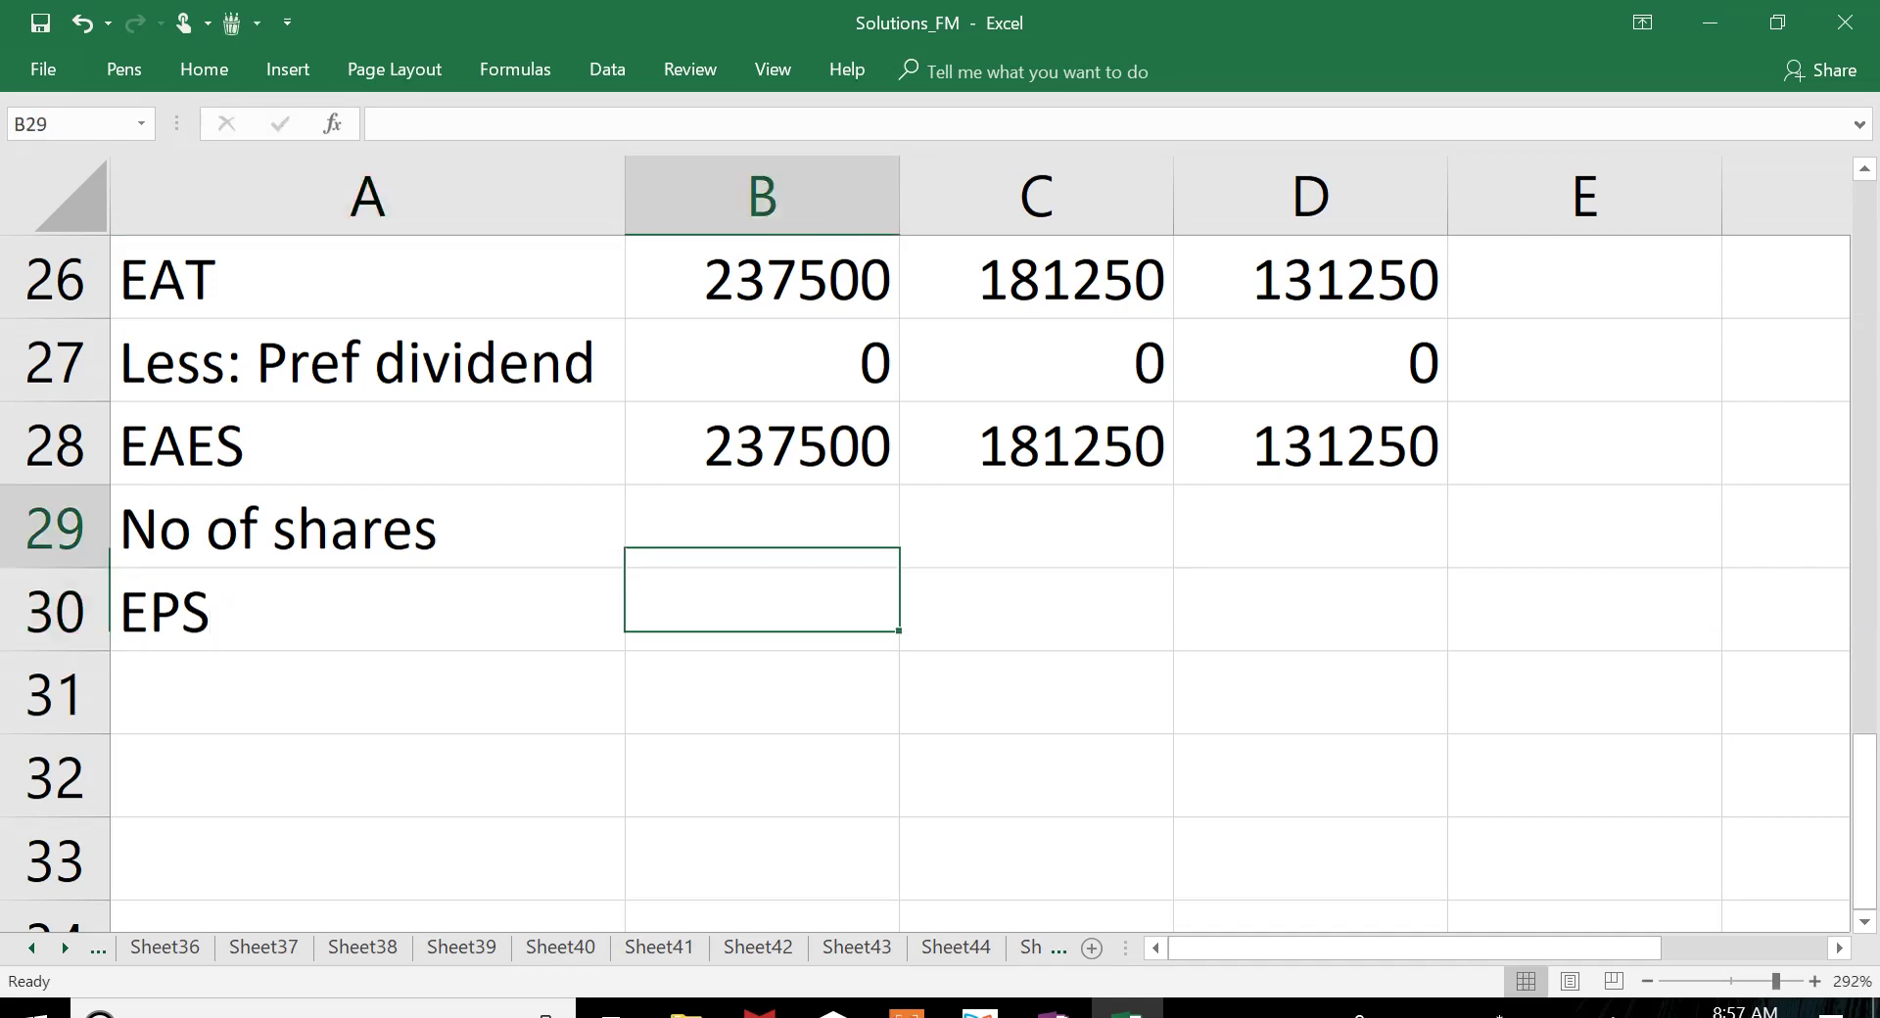
pyautogui.write('=')
pyautogui.press('Up')
pyautogui.press('Up')
pyautogui.press('Up')
pyautogui.press('Up')
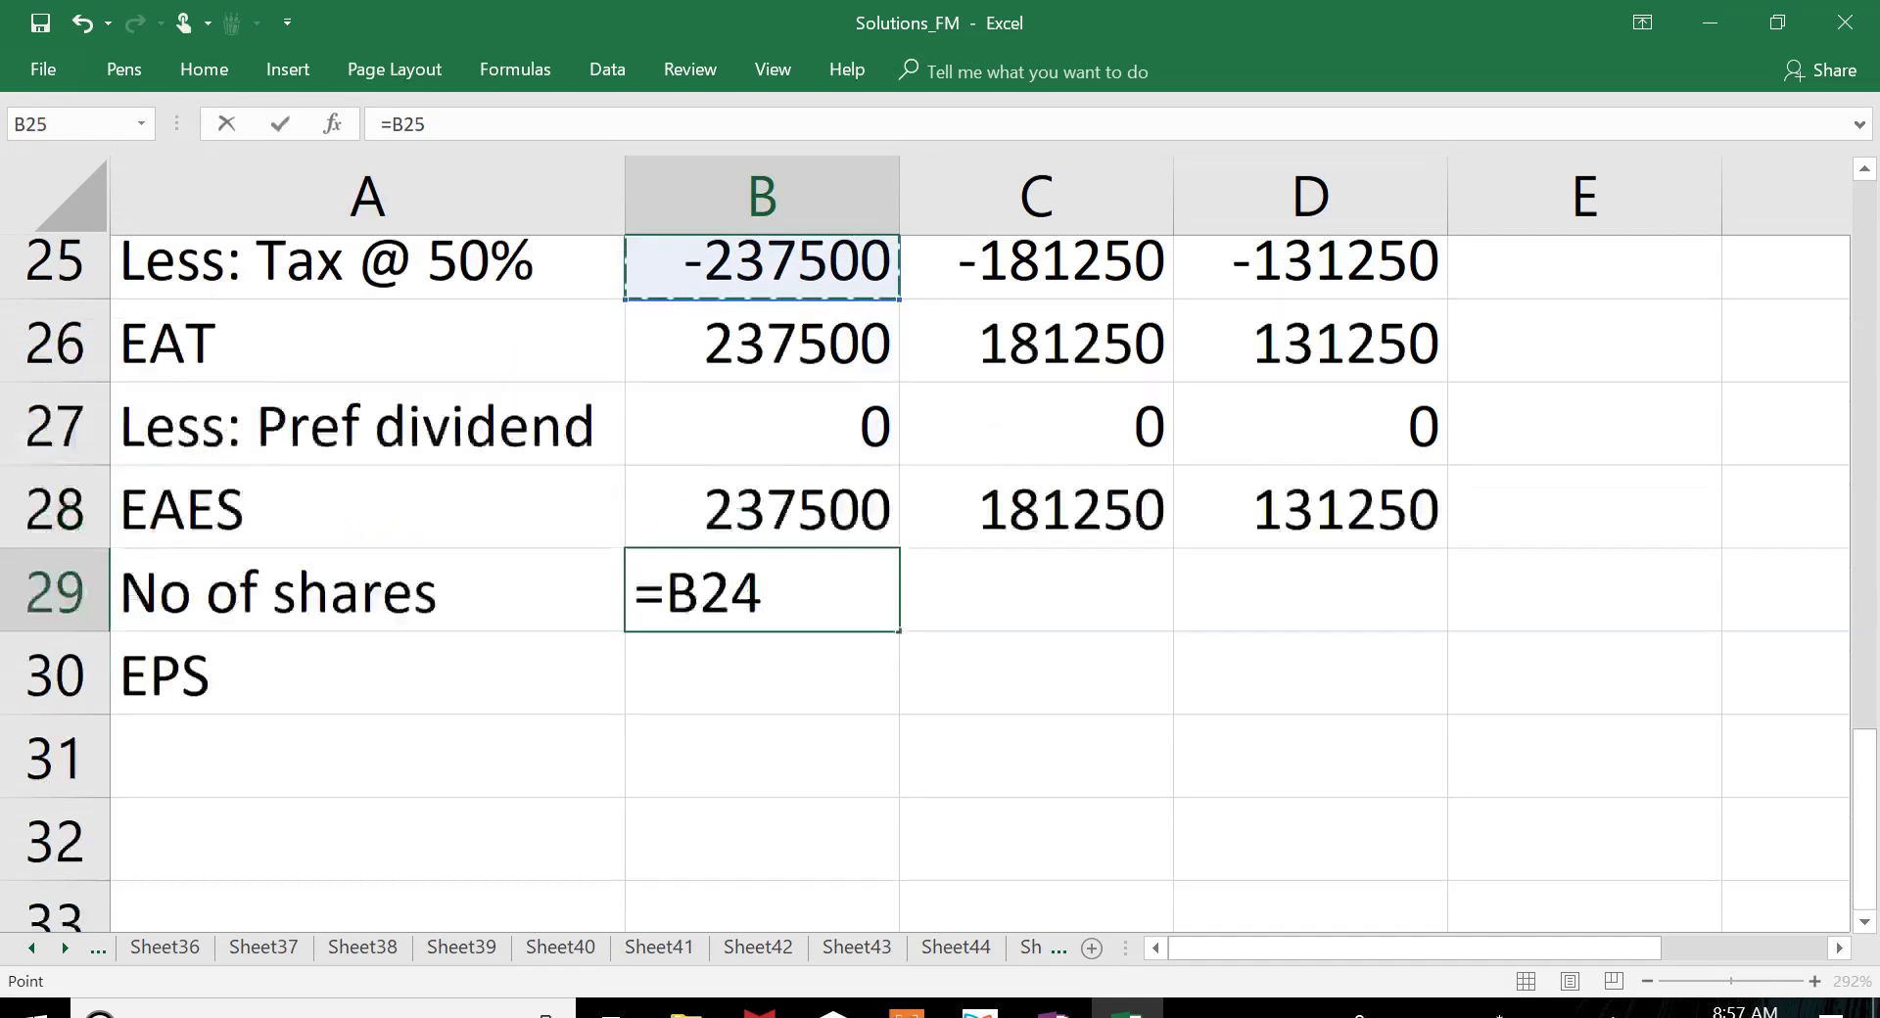
pyautogui.press('Up')
pyautogui.press('Up')
pyautogui.press('Up')
pyautogui.press('Up')
pyautogui.press('Up')
pyautogui.press('Up')
pyautogui.press('Up')
pyautogui.press('Up')
pyautogui.press('Down')
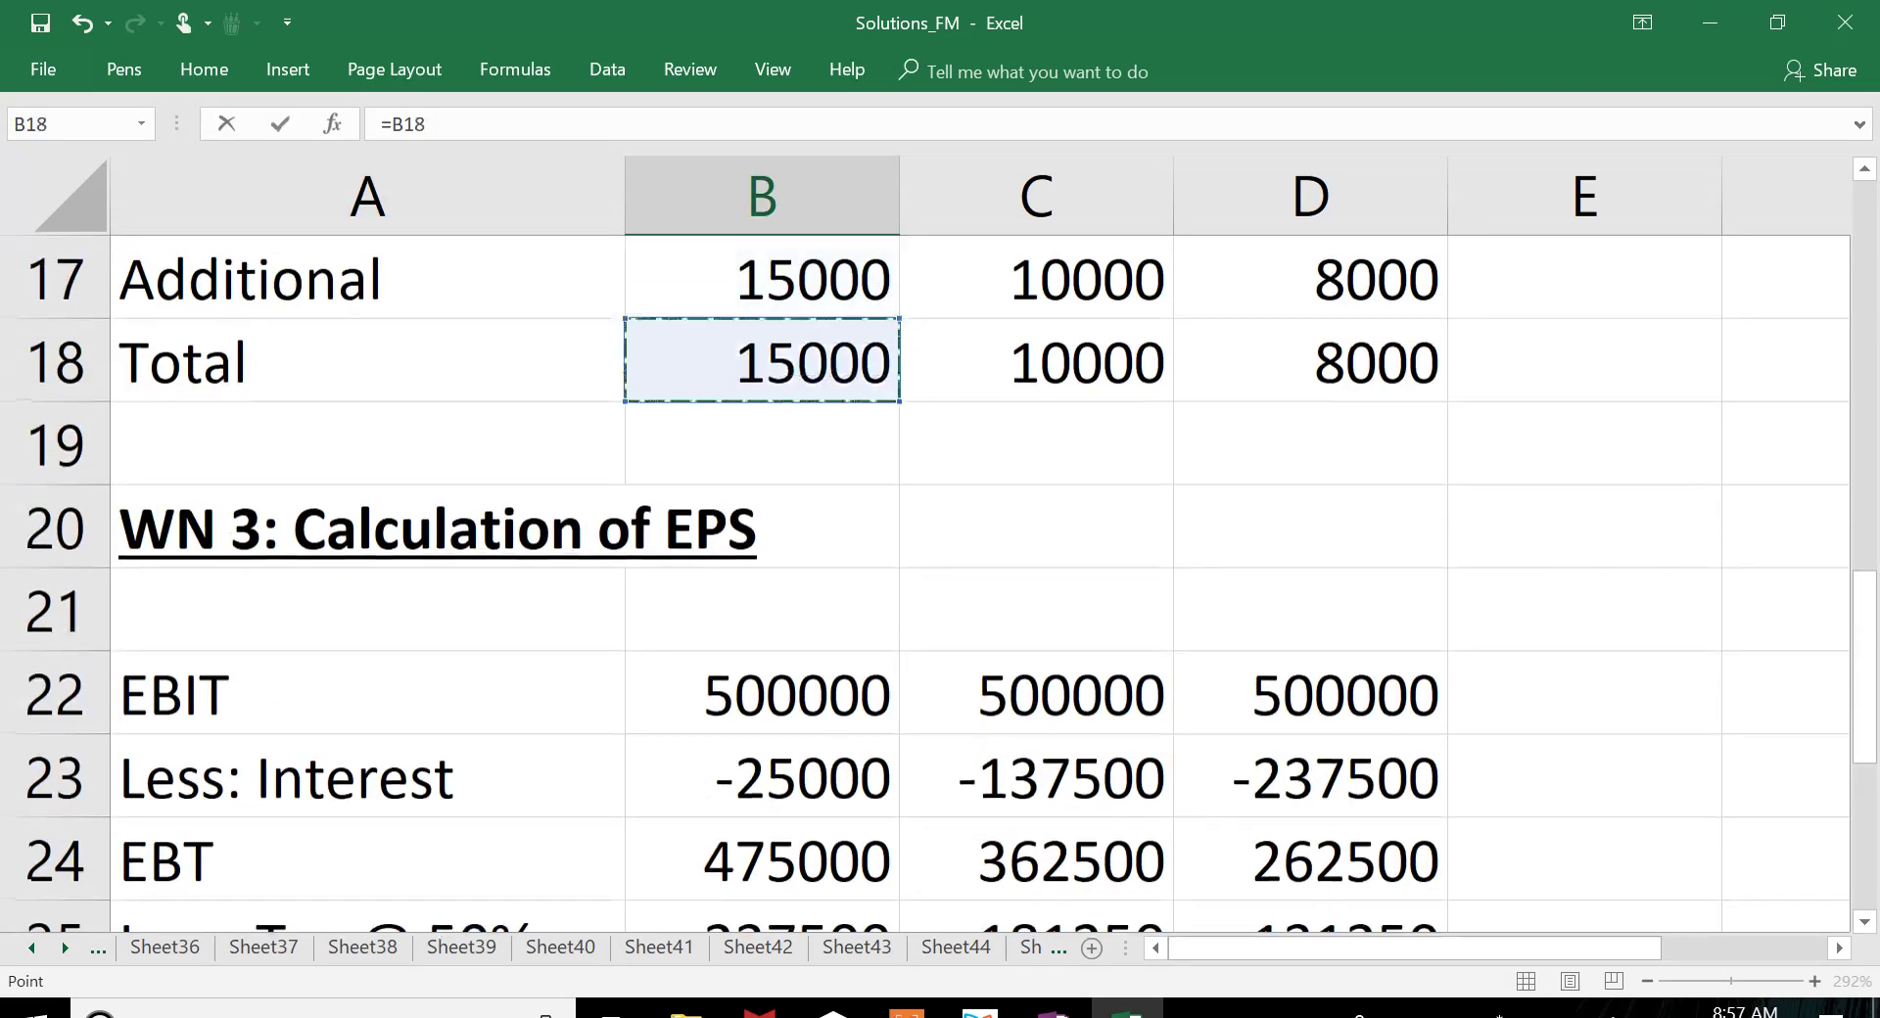
pyautogui.press('Return')
pyautogui.moveTo(762, 779); pyautogui.dragTo(1309, 778)
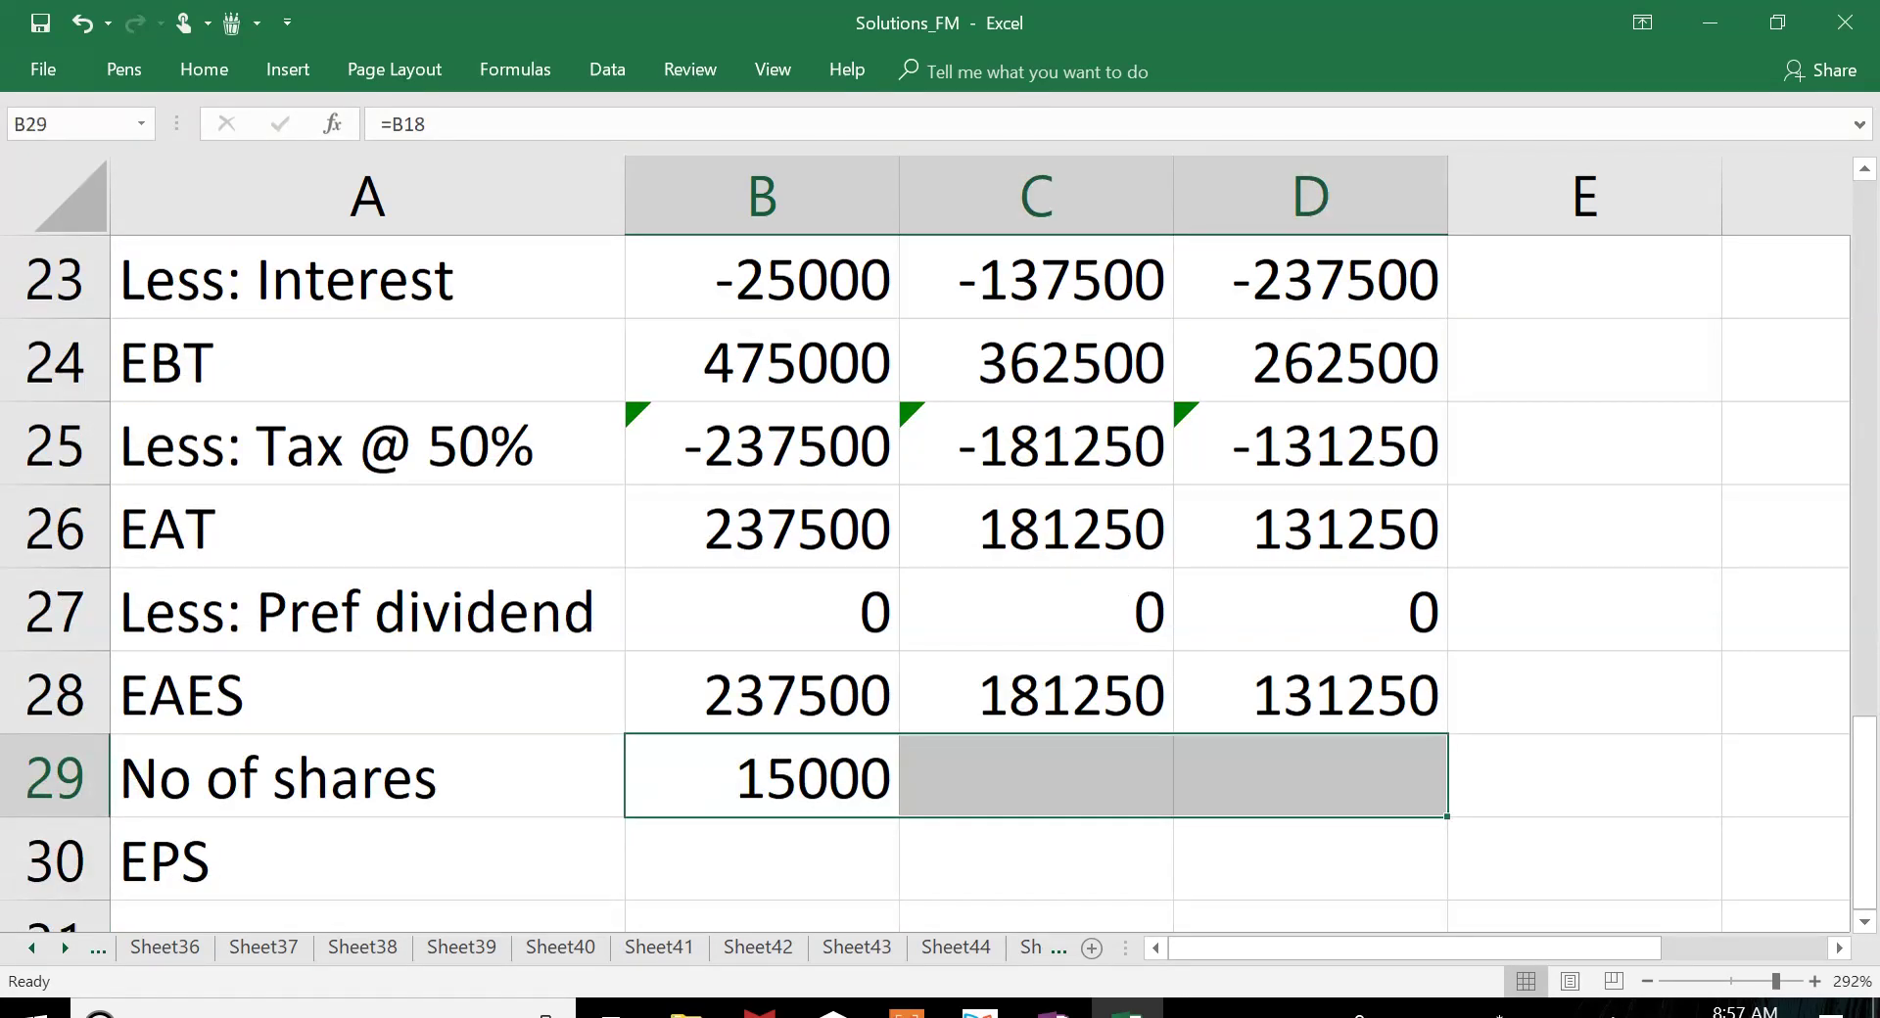
pyautogui.hotkey('ctrl', 'r')
# Step: Calculate EPS in B30 as =B28/B29 and fill the formula across to D30
pyautogui.press('Down')
pyautogui.press('F2')
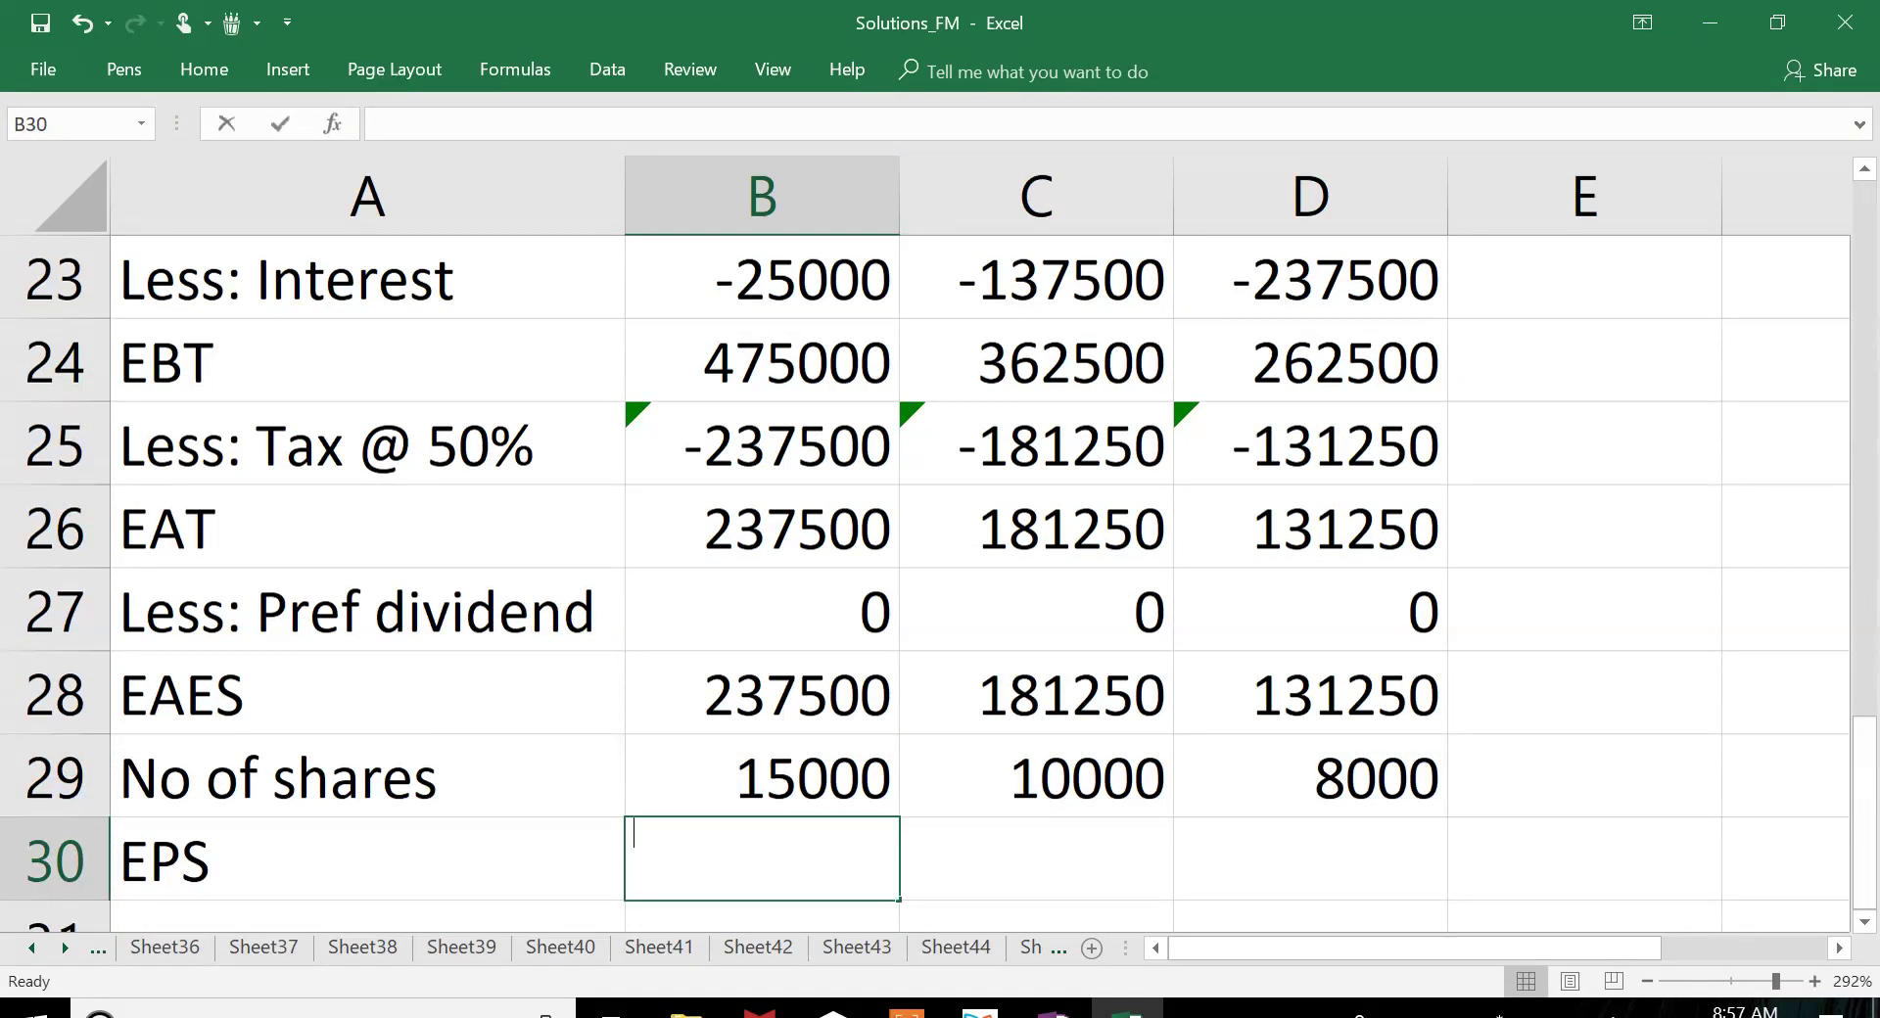
pyautogui.write('=')
pyautogui.press('Up')
pyautogui.press('Up')
pyautogui.write('/')
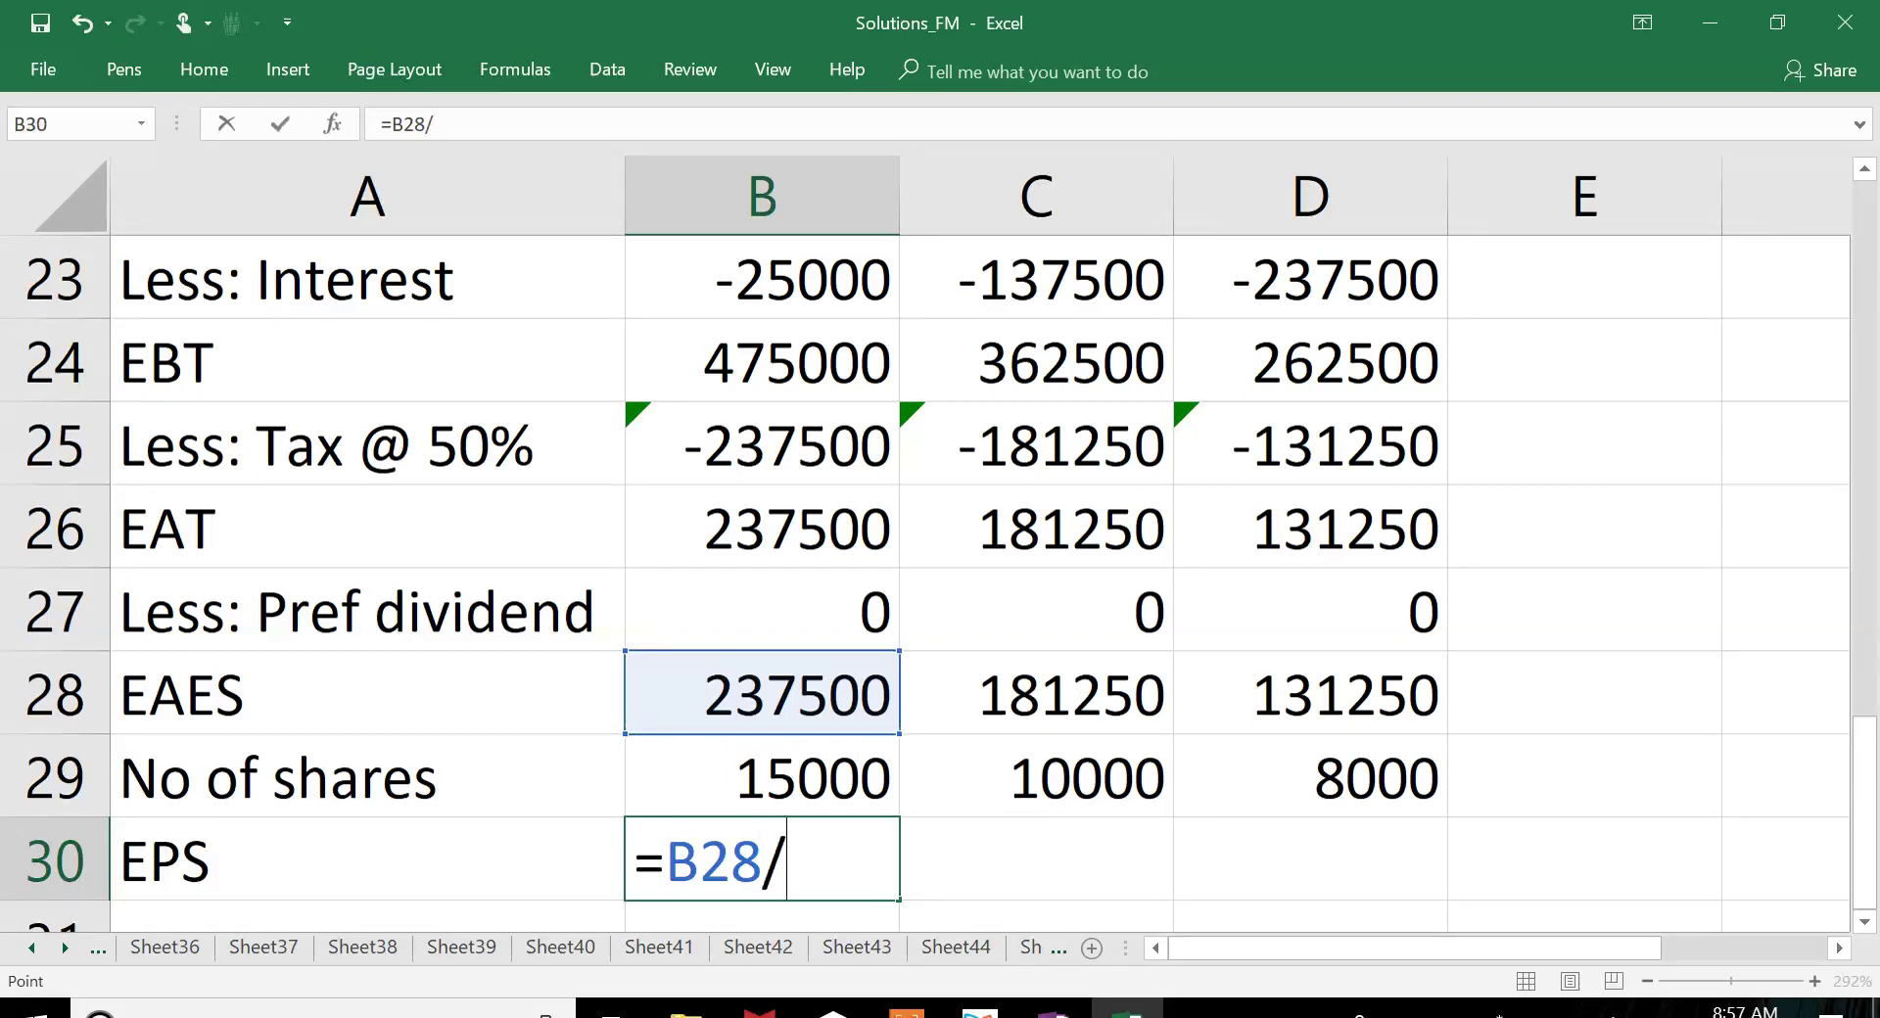
pyautogui.press('Up')
pyautogui.press('Return')
pyautogui.press('Up')
pyautogui.hotkey('shift', 'Right')
pyautogui.hotkey('shift', 'Right')
pyautogui.hotkey('ctrl', 'r')
# Step: Make the second alternative's EPS in C30 bold
pyautogui.click(1036, 775)
pyautogui.hotkey('ctrl', 'b')
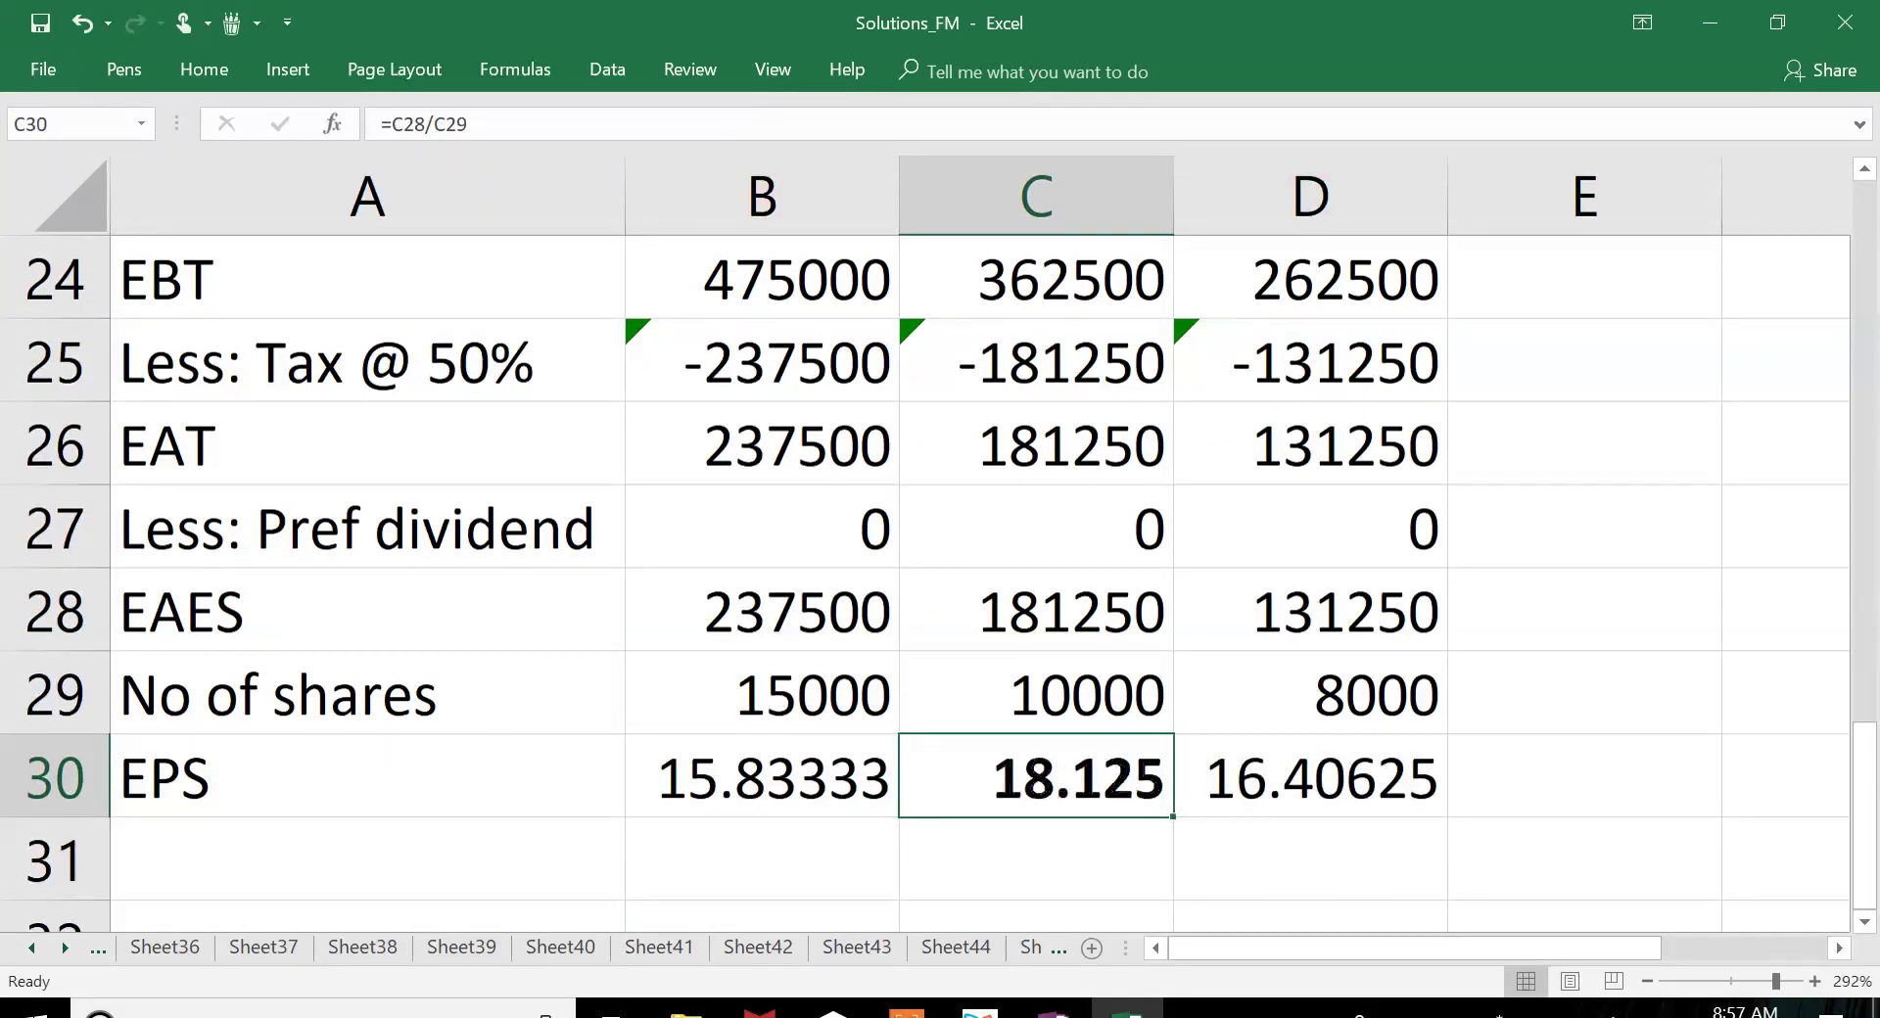
pyautogui.press('Left')
pyautogui.press('Left')
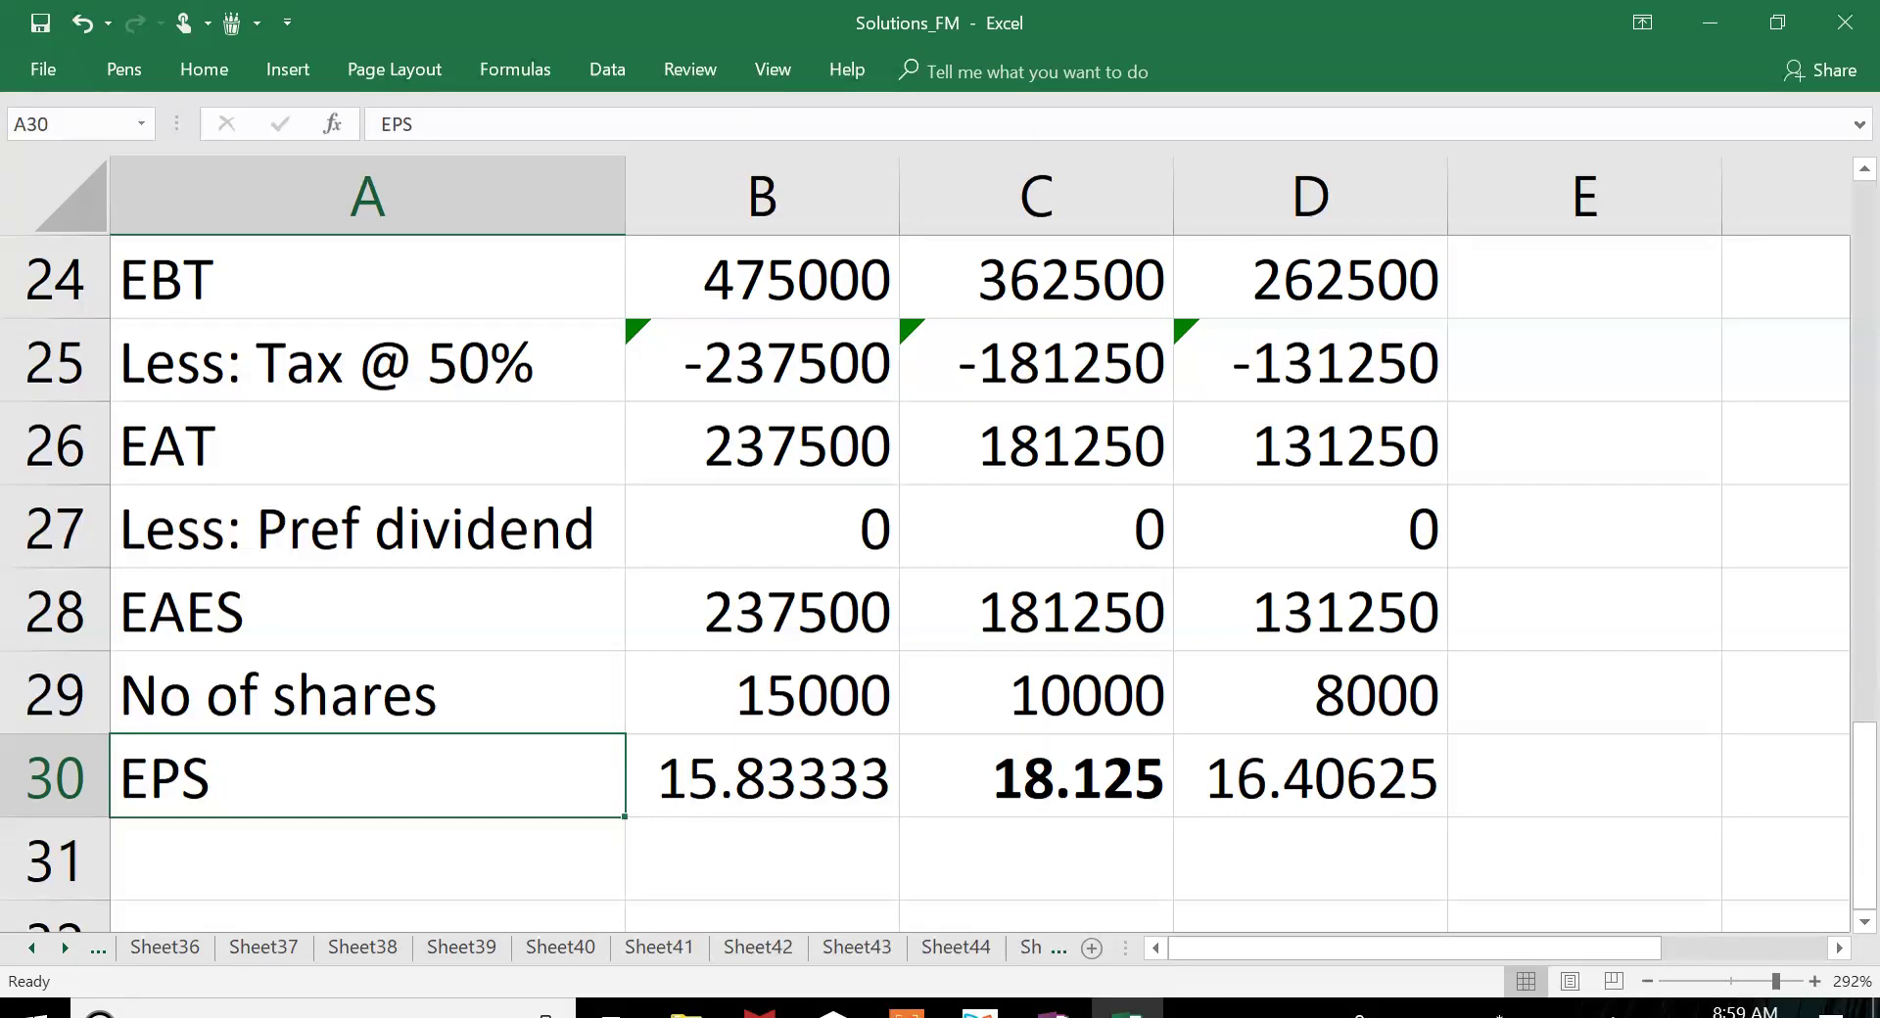
# Step: Switch to the Financial Management question document in Xodo and look back through the earlier problems
pyautogui.hotkey('alt', 'Tab')
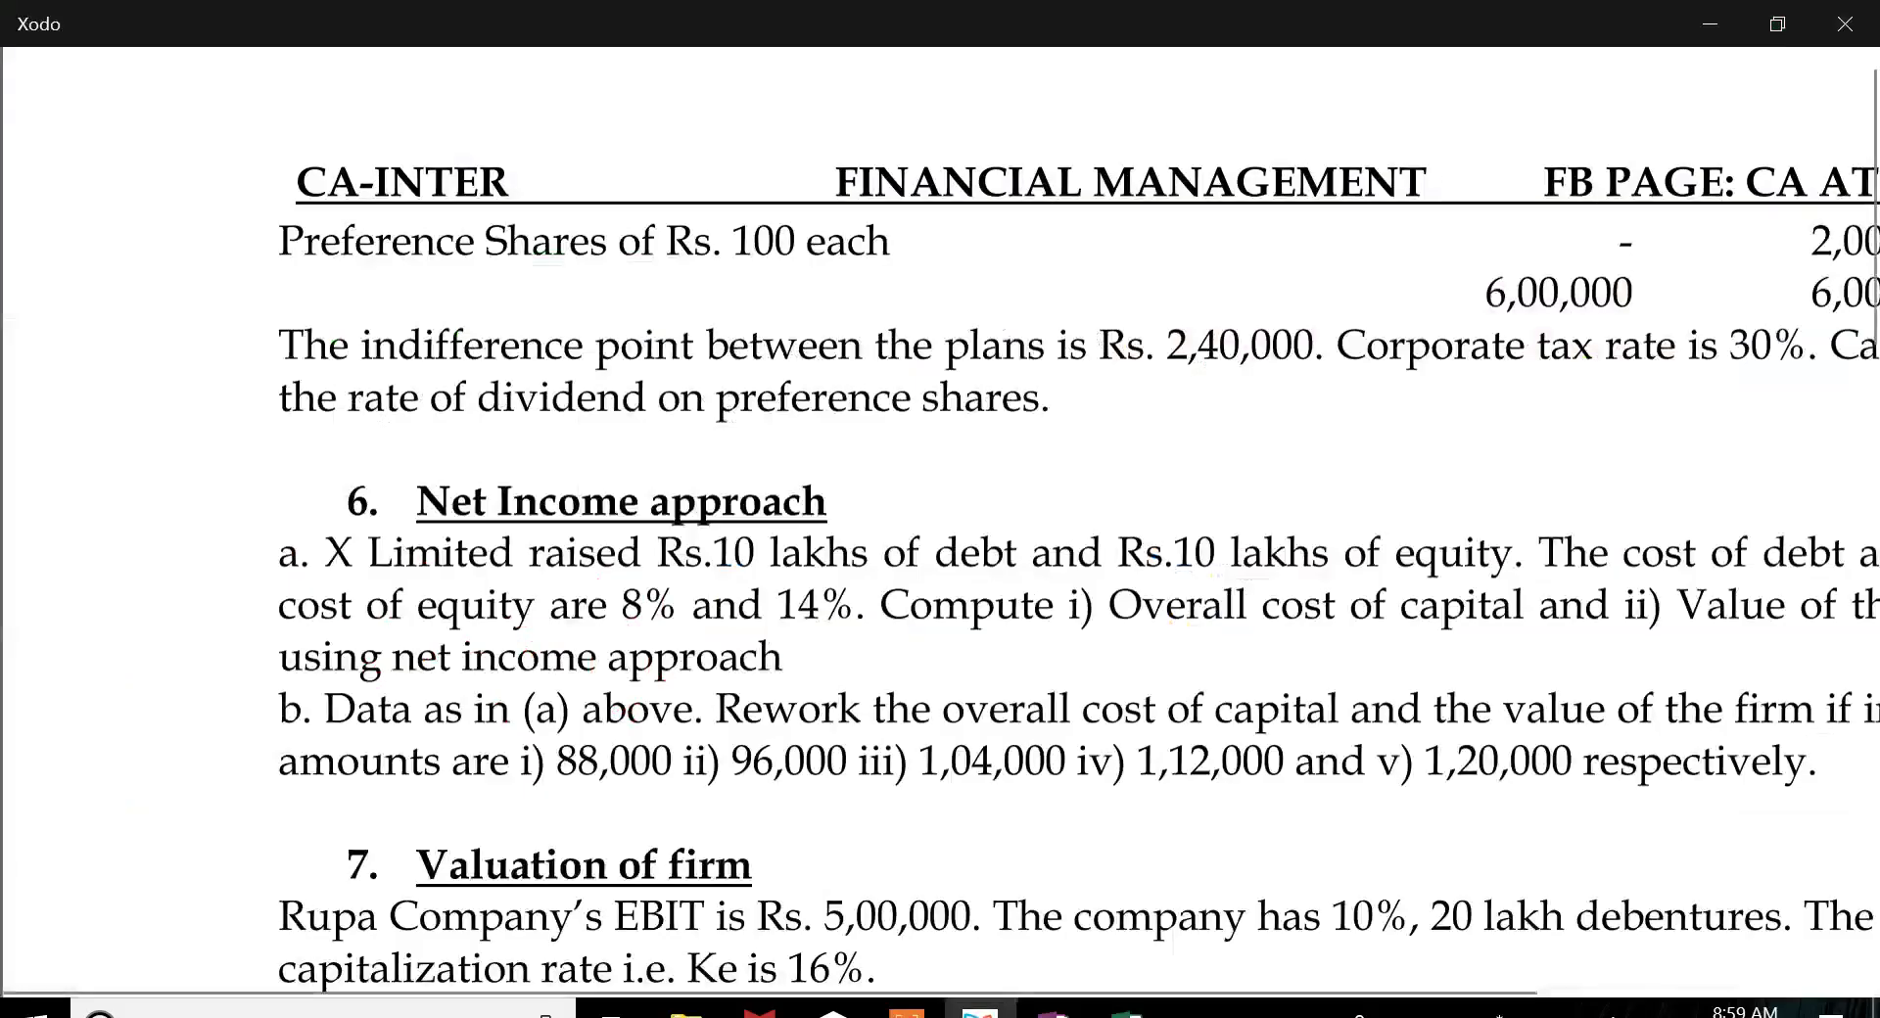
pyautogui.scroll(5, 940, 509)
pyautogui.scroll(10, 940, 509)
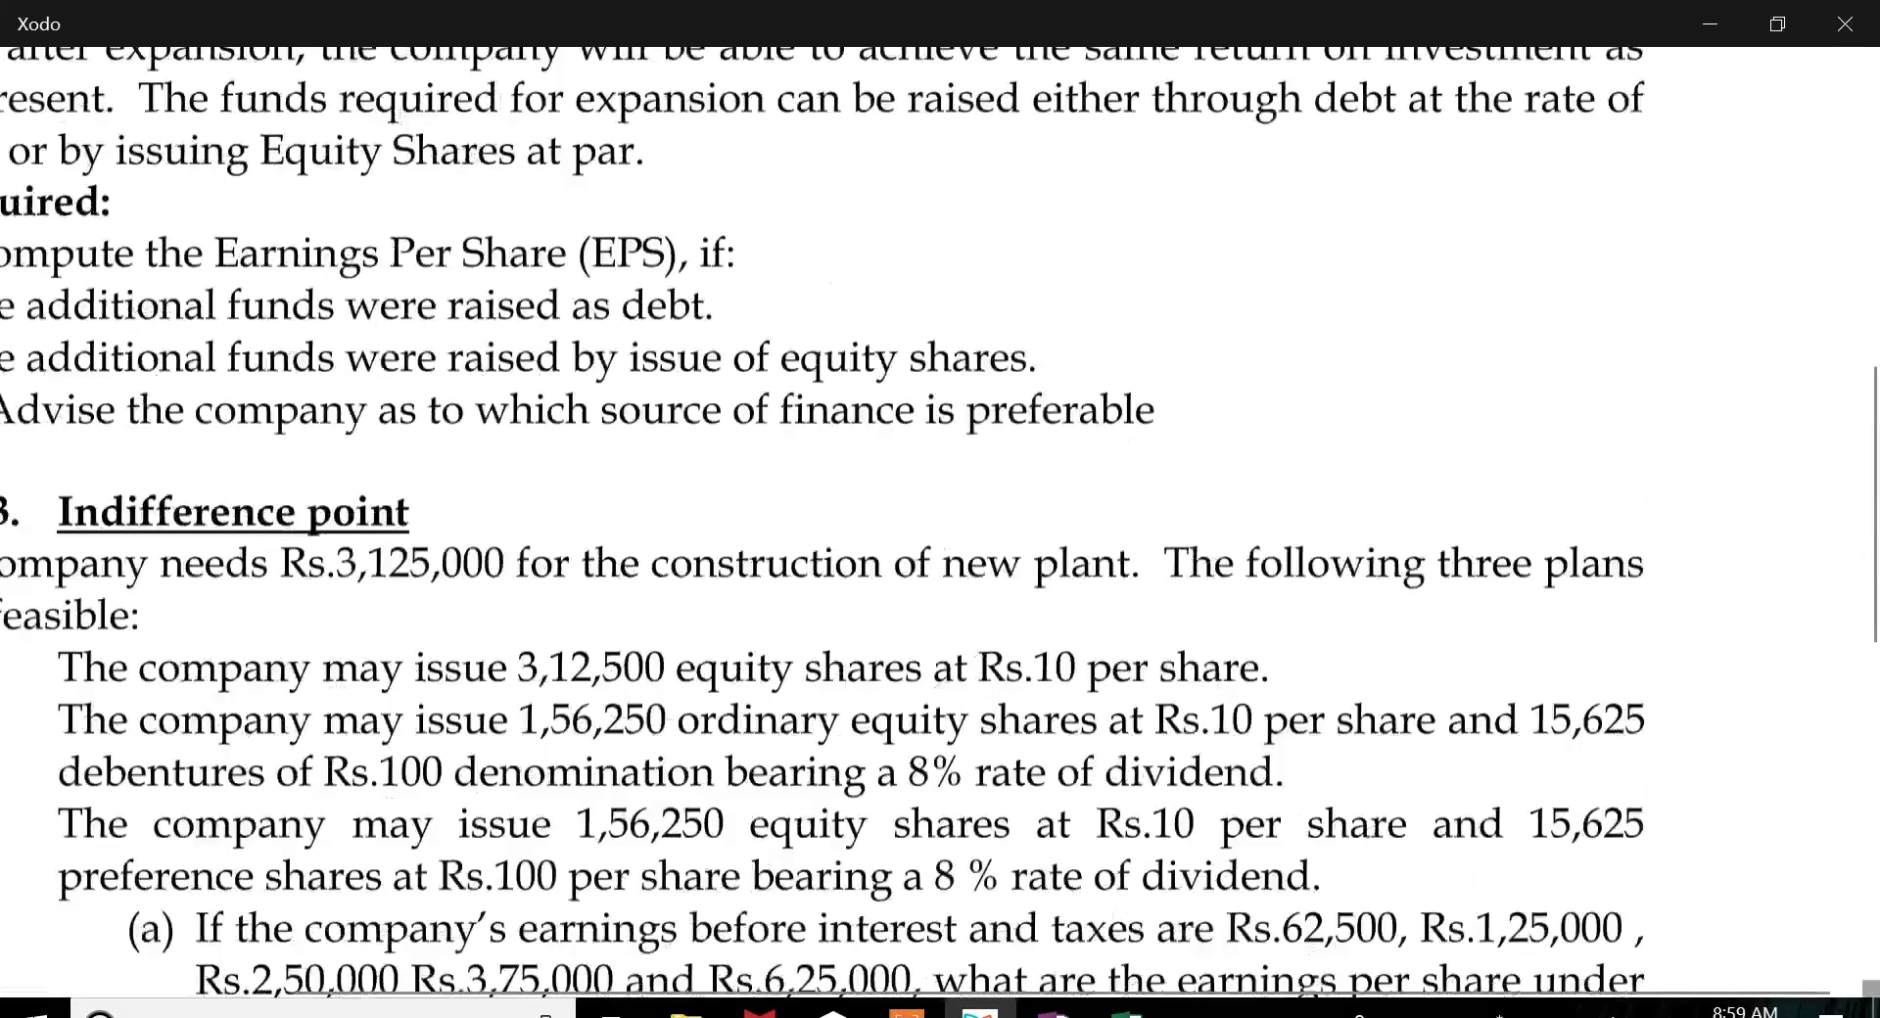
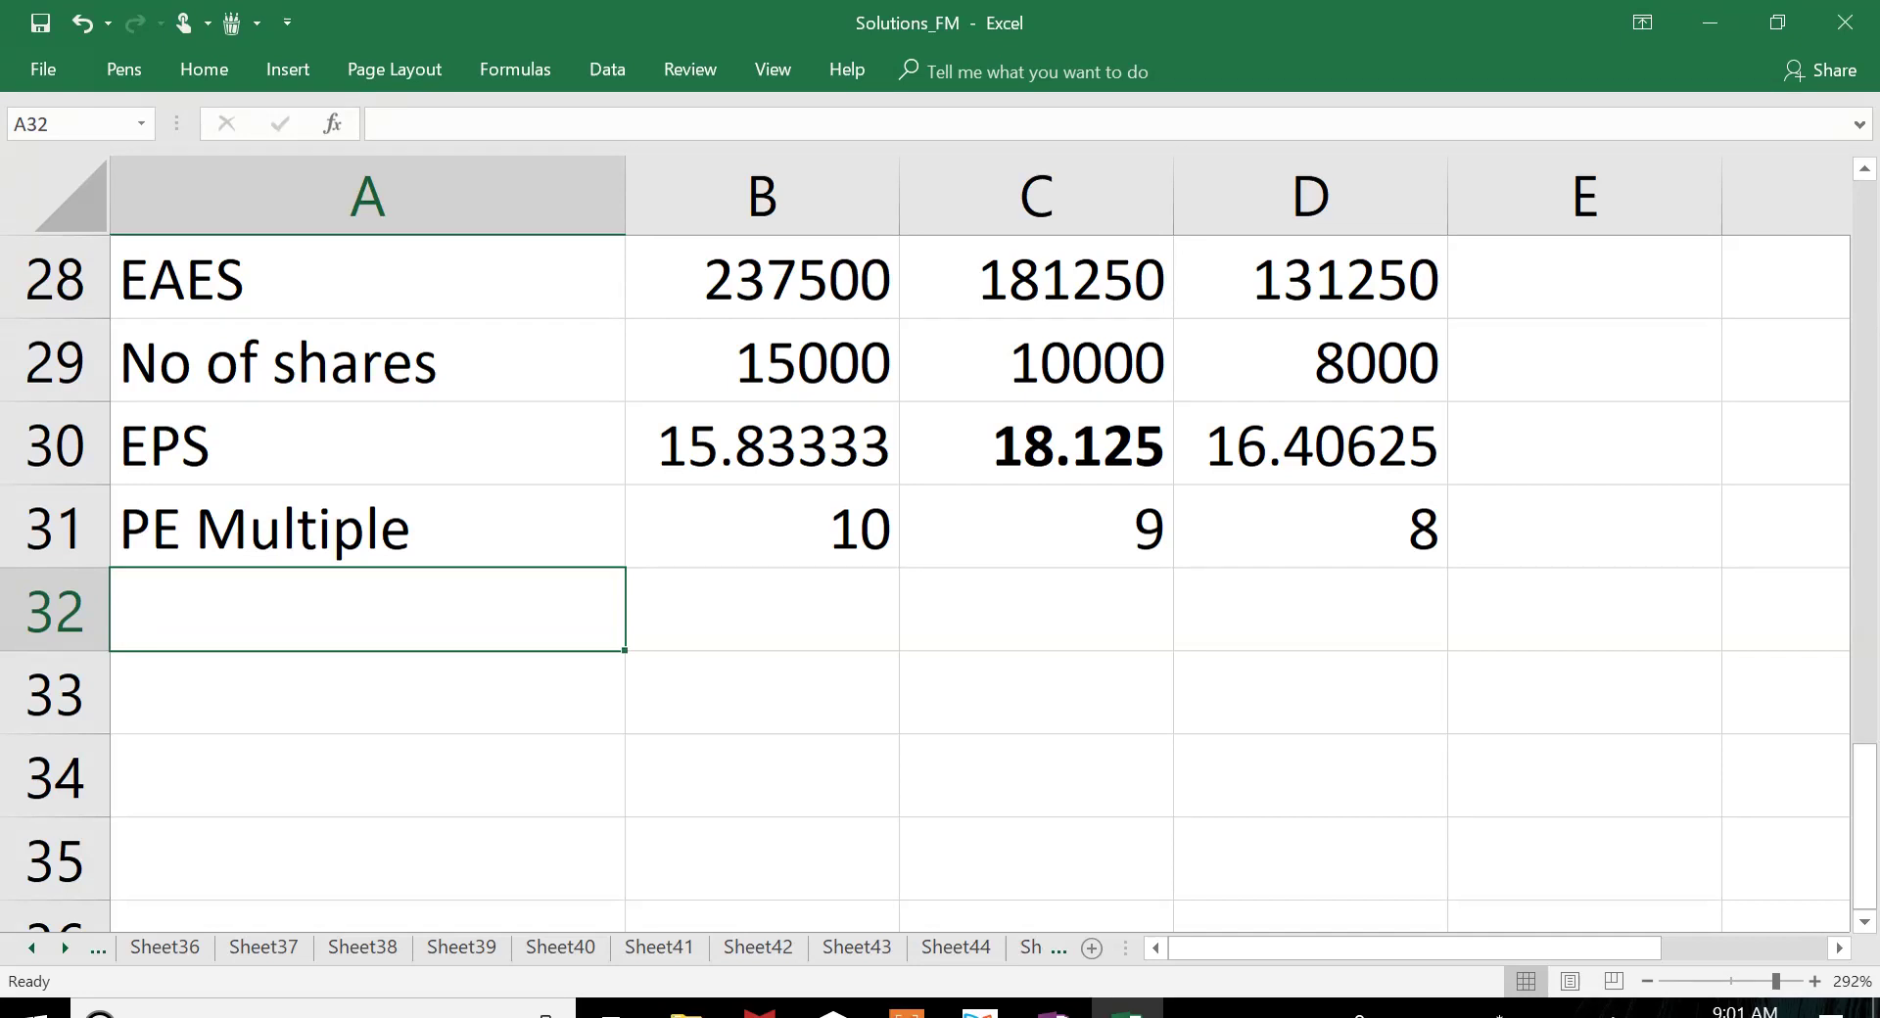
# Step: Add an "MPS" row in row 32, calculating B32 as =B30*B31 and filling the formula across to D32
pyautogui.write('MPS')
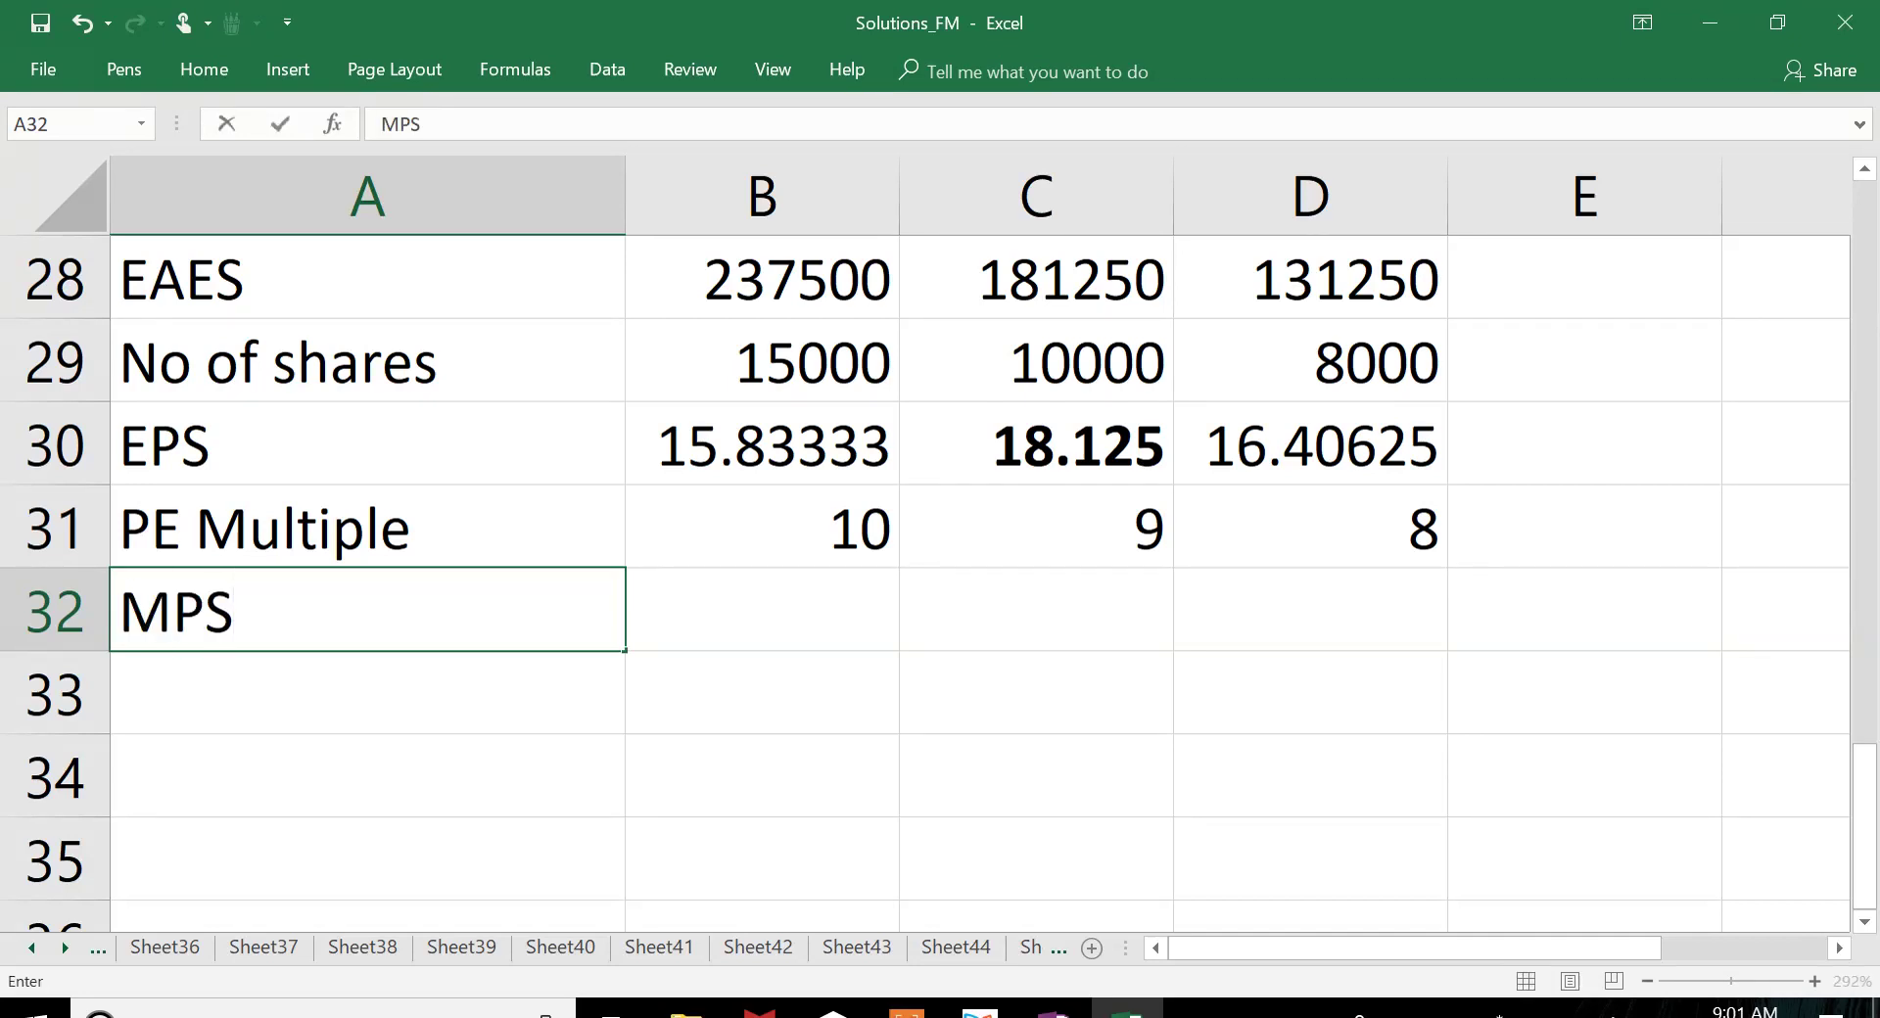
pyautogui.press('Tab')
pyautogui.write('=')
pyautogui.press('Up')
pyautogui.press('Up')
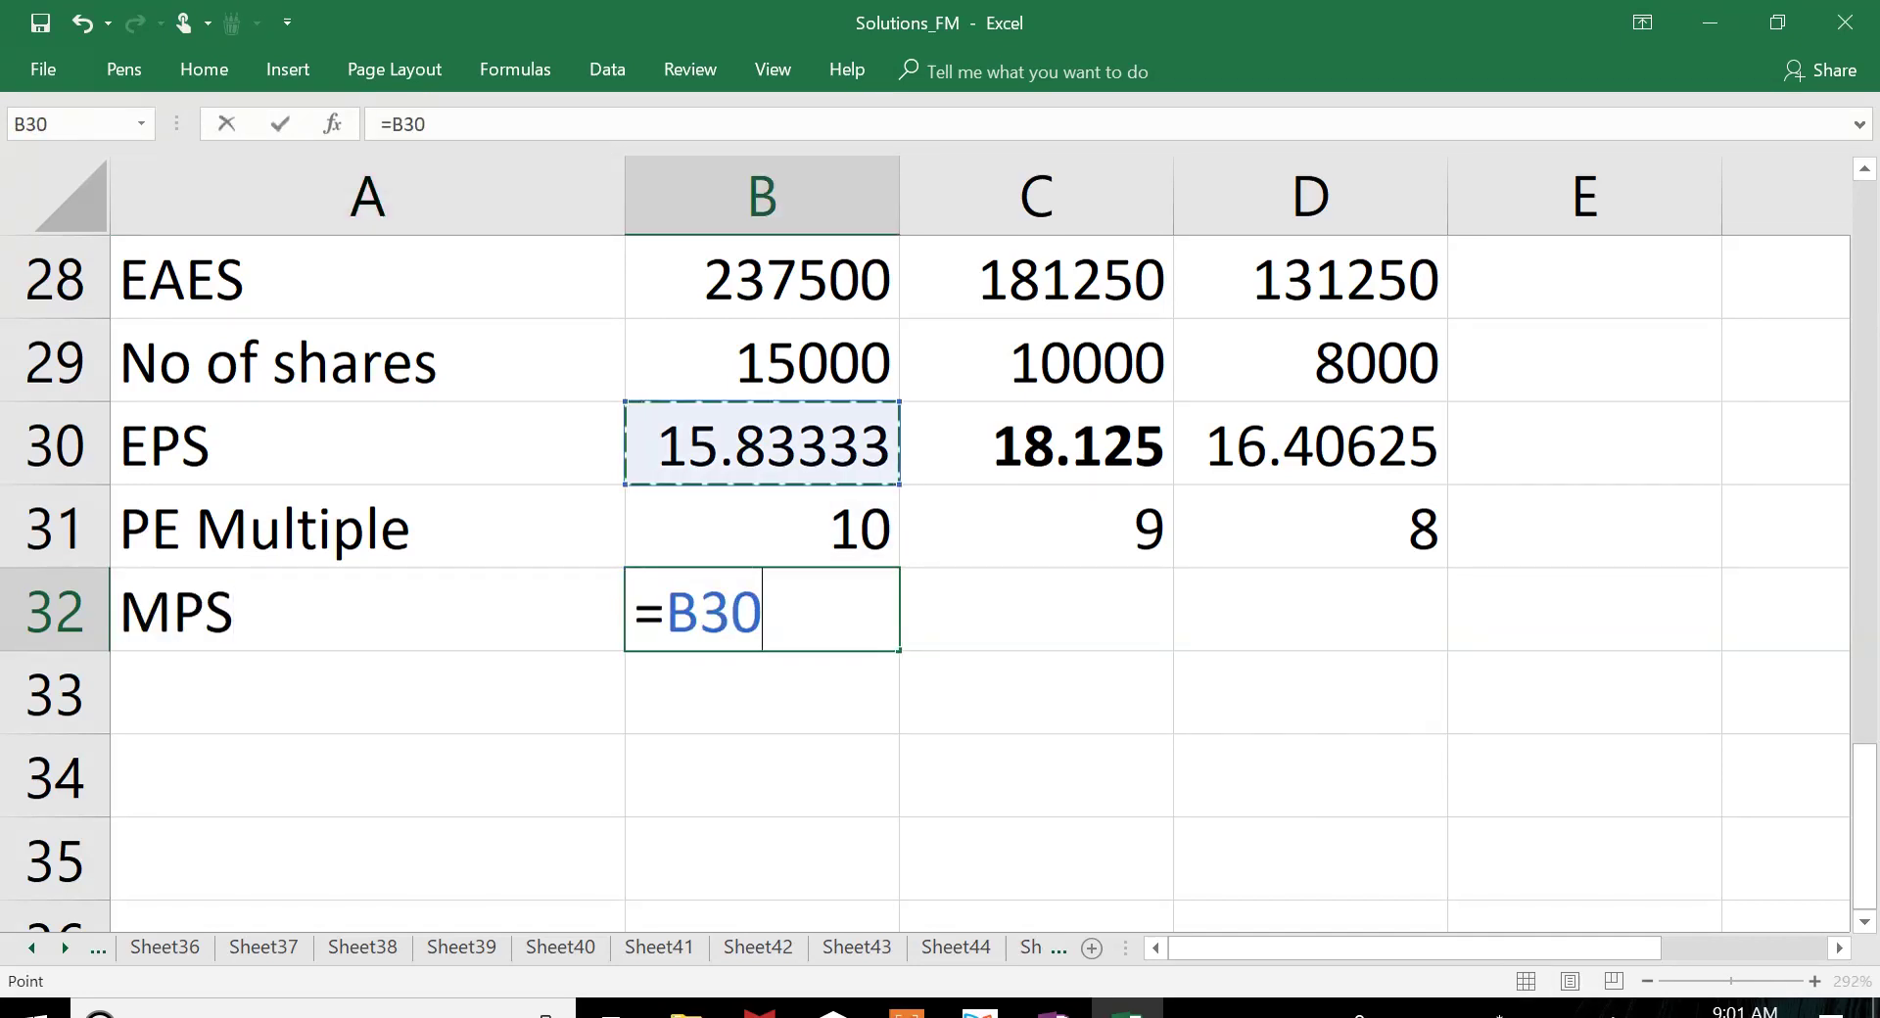
pyautogui.write('*')
pyautogui.press('Up')
pyautogui.hotkey('ctrl', 'Return')
pyautogui.hotkey('shift', 'Right')
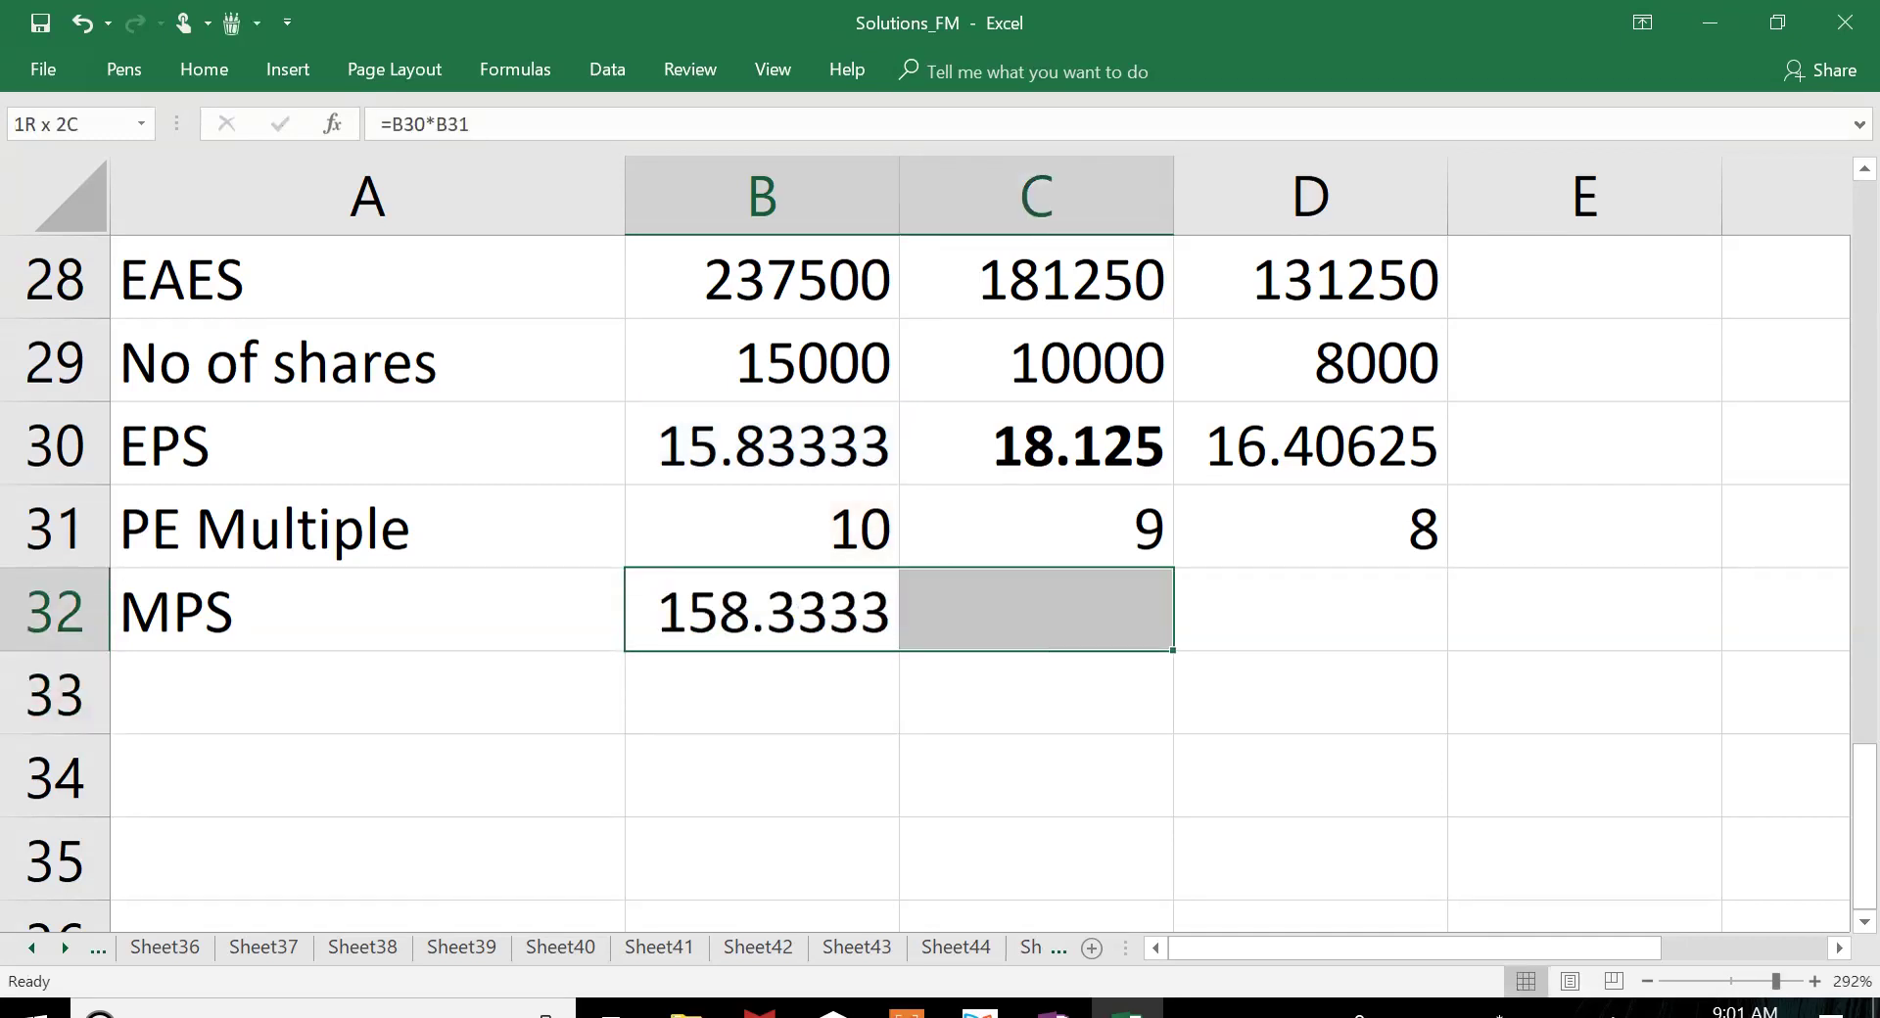
pyautogui.hotkey('shift', 'Right')
pyautogui.hotkey('ctrl', 'r')
# Step: Enter the row label "No of shares" in A33 below the MPS row
pyautogui.press('Left')
pyautogui.press('Down')
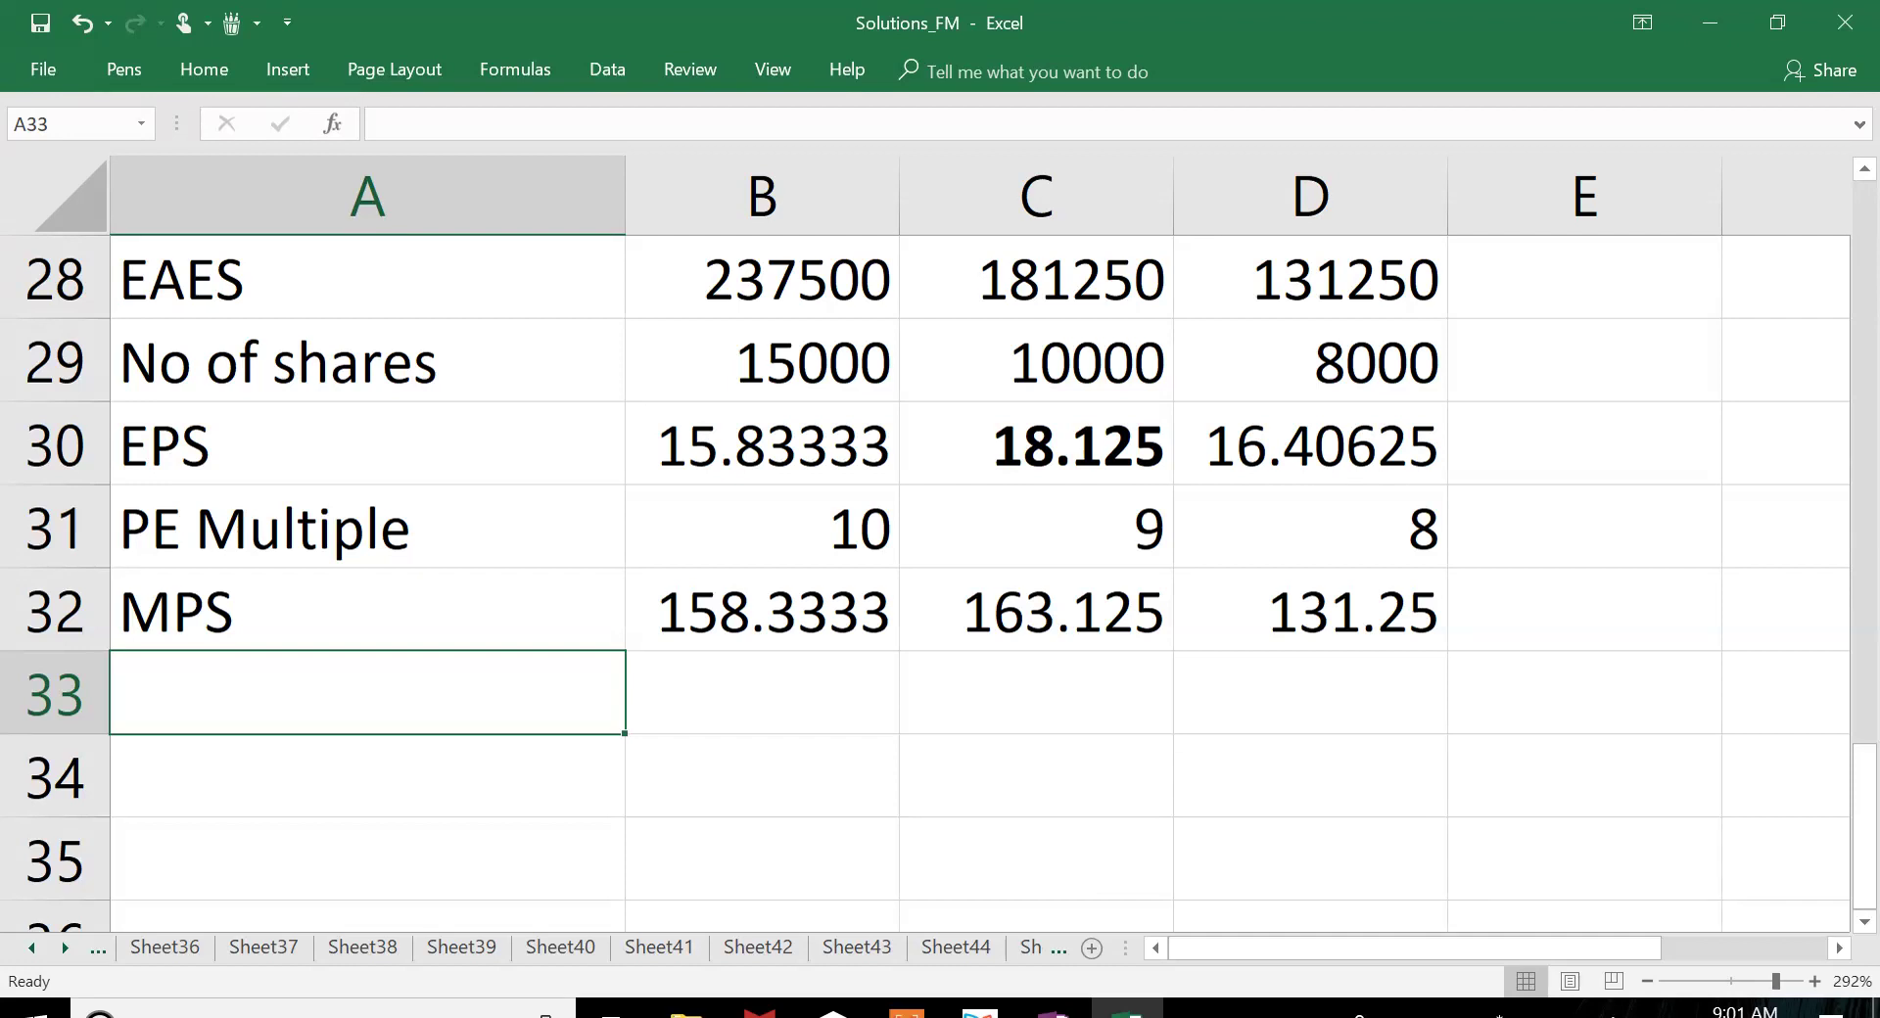
pyautogui.write('No of share')
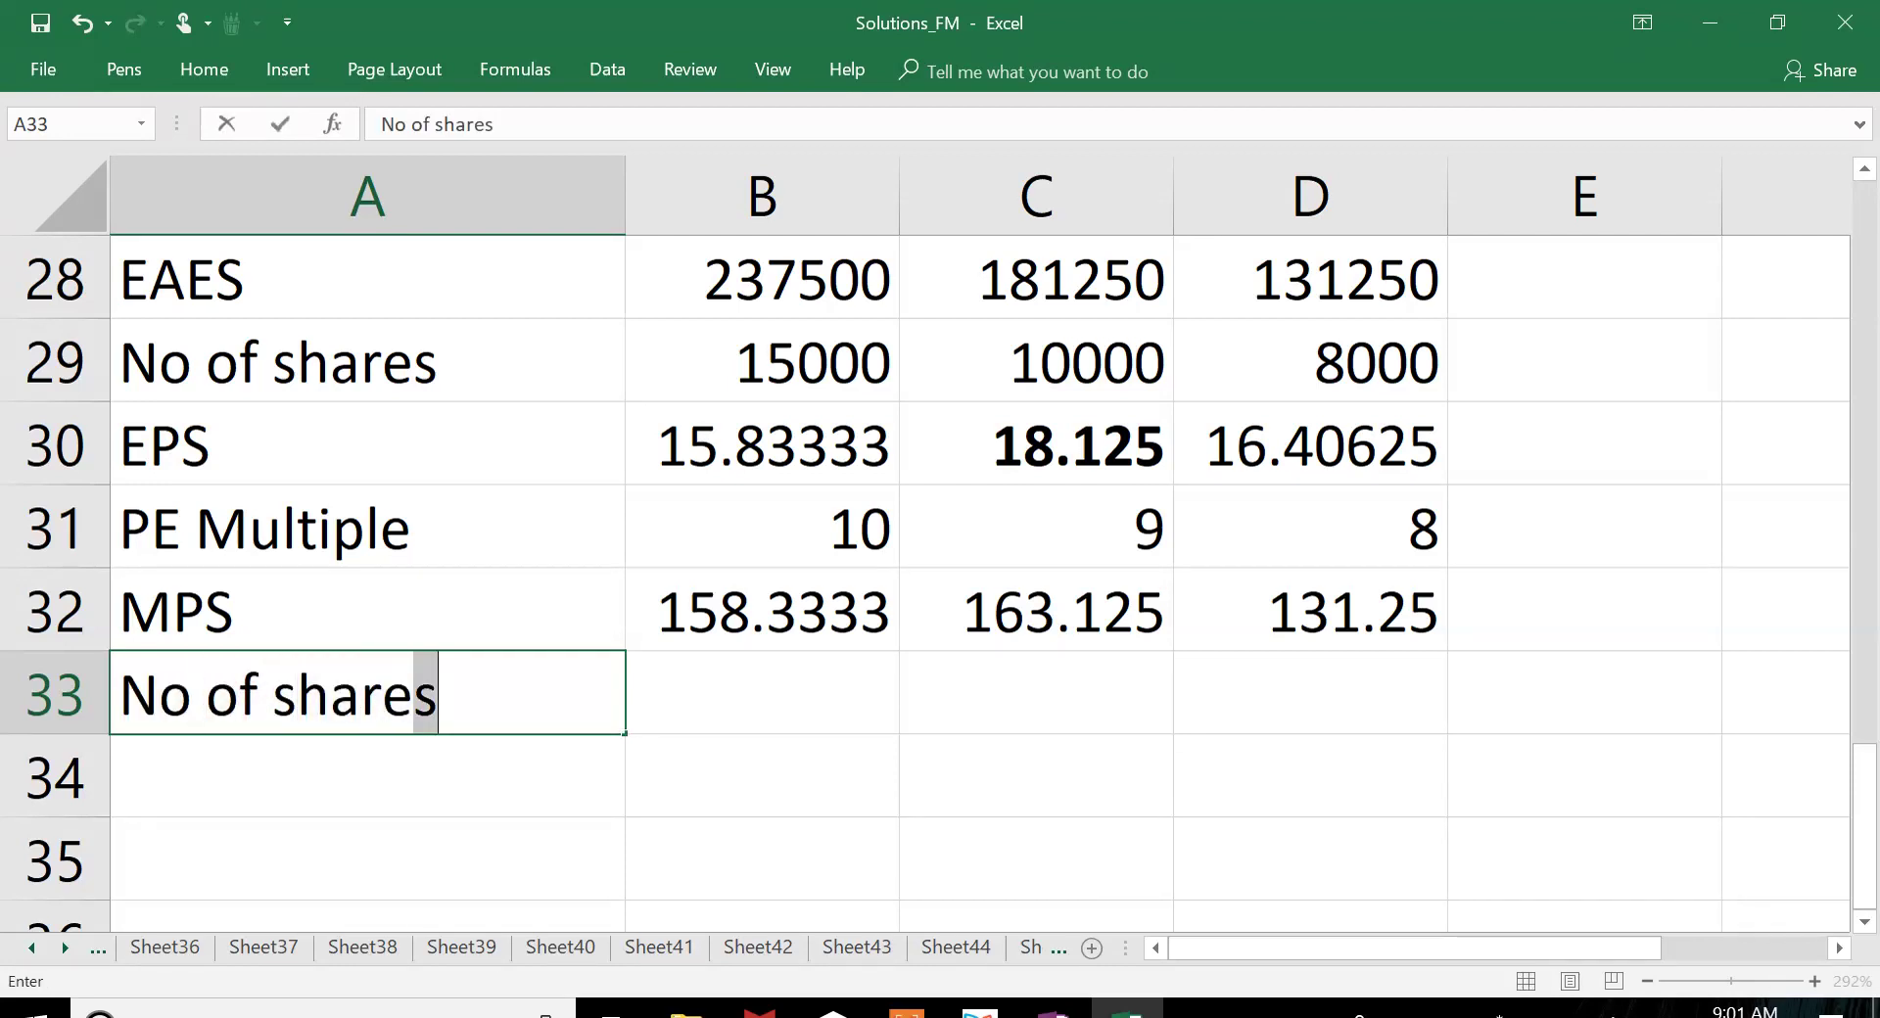
pyautogui.press('Tab')
# Step: Link B33 to the earlier number of shares with =B29 and fill it across to D33
pyautogui.write('=')
pyautogui.press('Up')
pyautogui.press('Up')
pyautogui.press('Up')
pyautogui.press('Up')
pyautogui.press('Up')
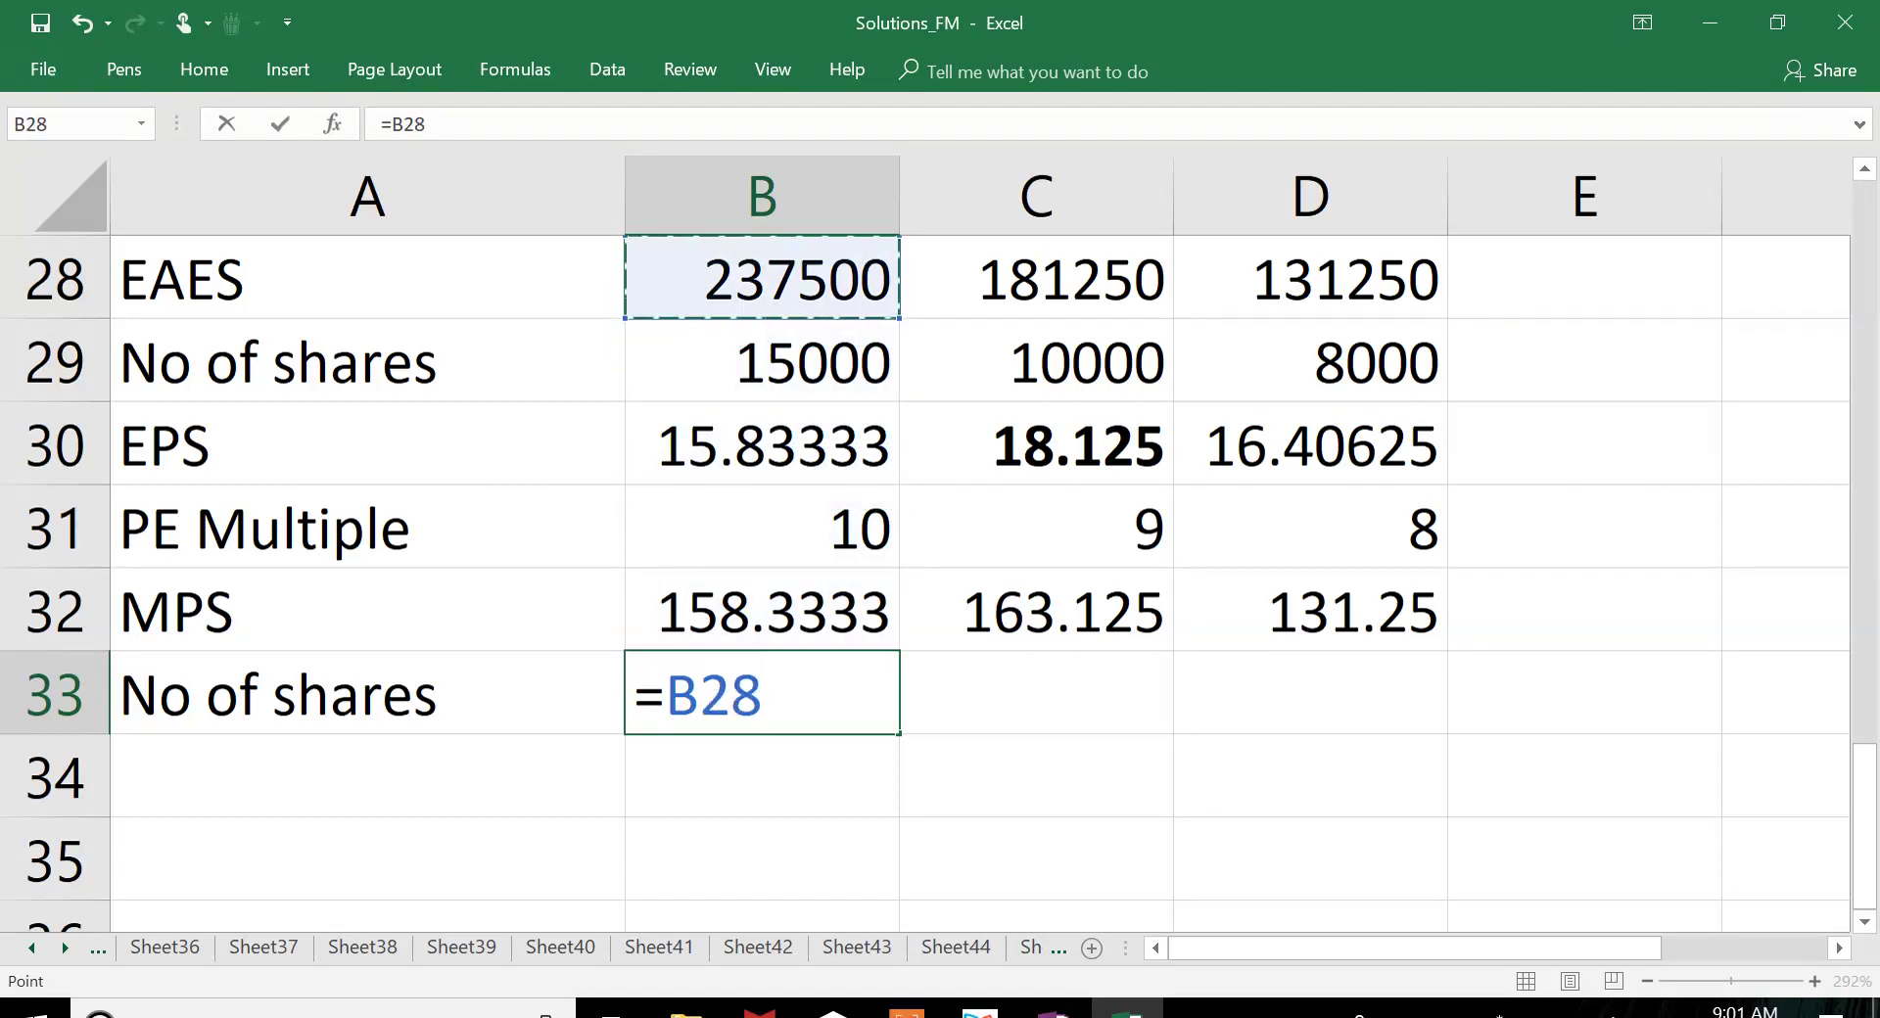
pyautogui.press('Down')
pyautogui.press('Return')
pyautogui.press('Up')
pyautogui.hotkey('shift', 'Right')
pyautogui.hotkey('shift', 'Right')
pyautogui.hotkey('ctrl', 'r')
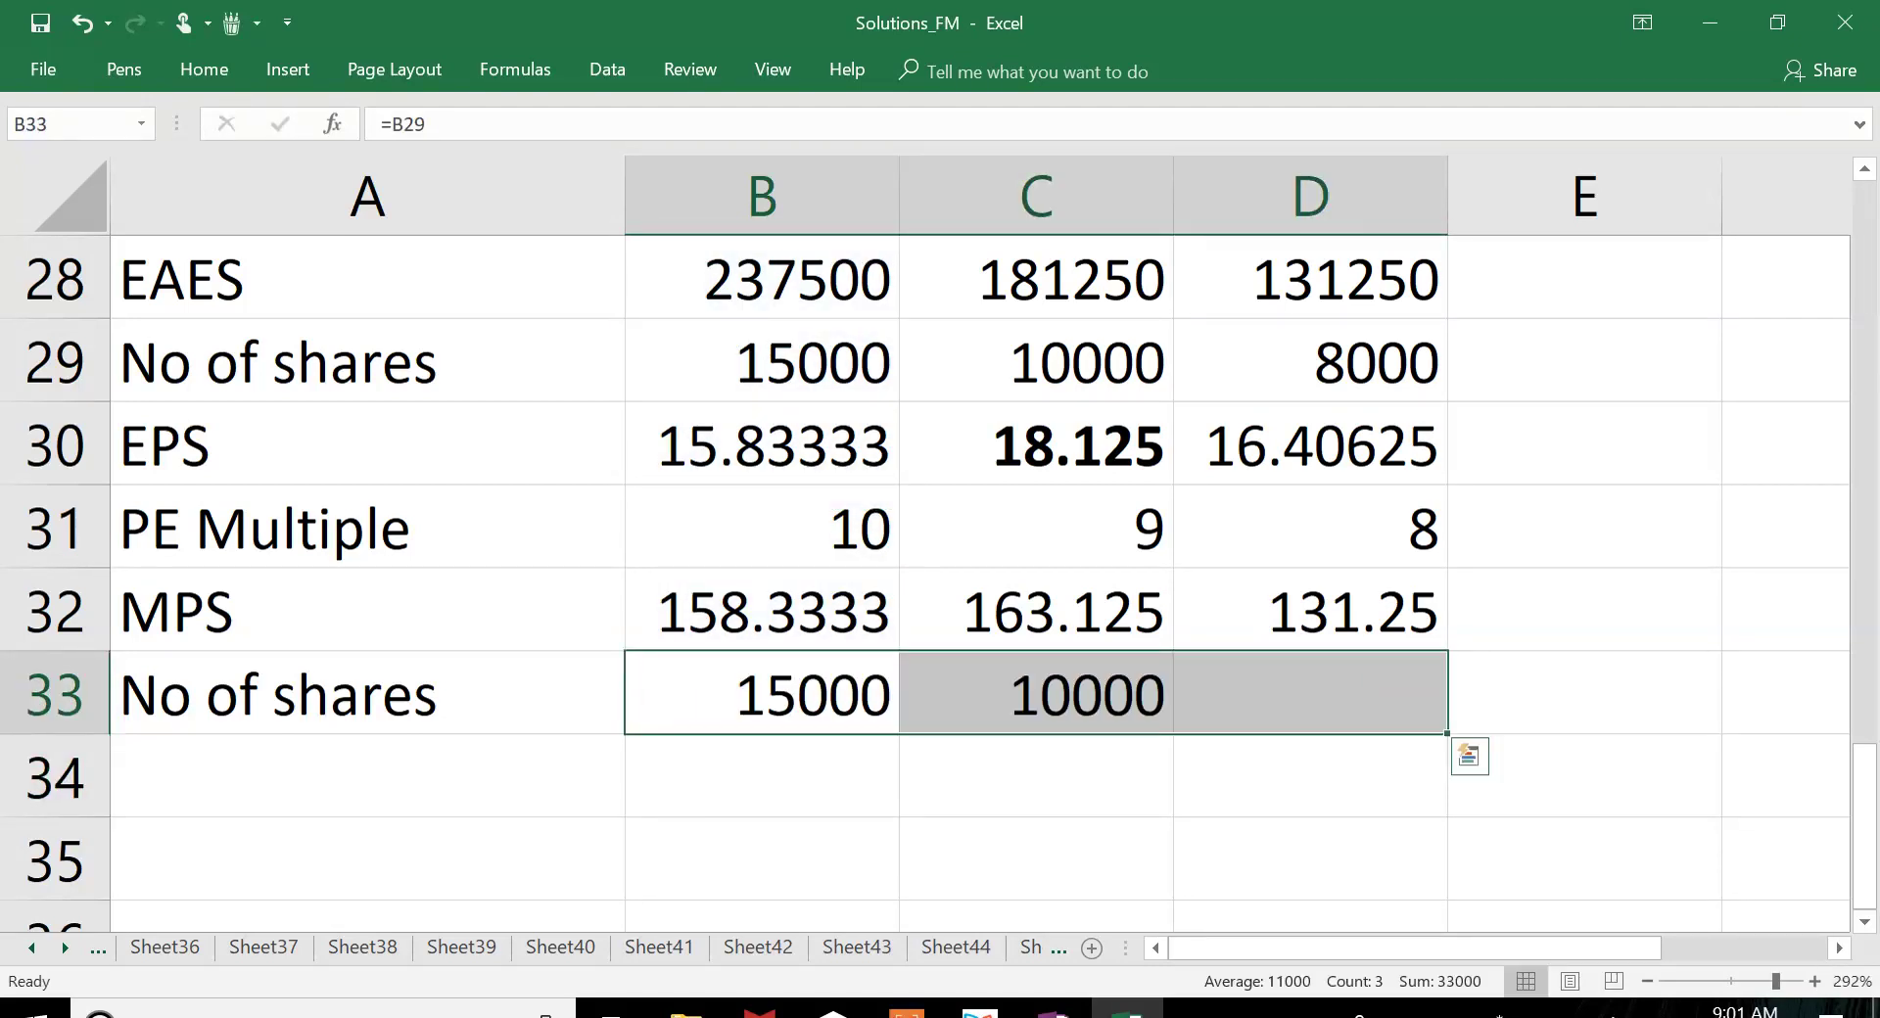
# Step: Enter the row label "Market value of equity" in A34
pyautogui.press('Down')
pyautogui.press('Left')
pyautogui.write('Market value o')
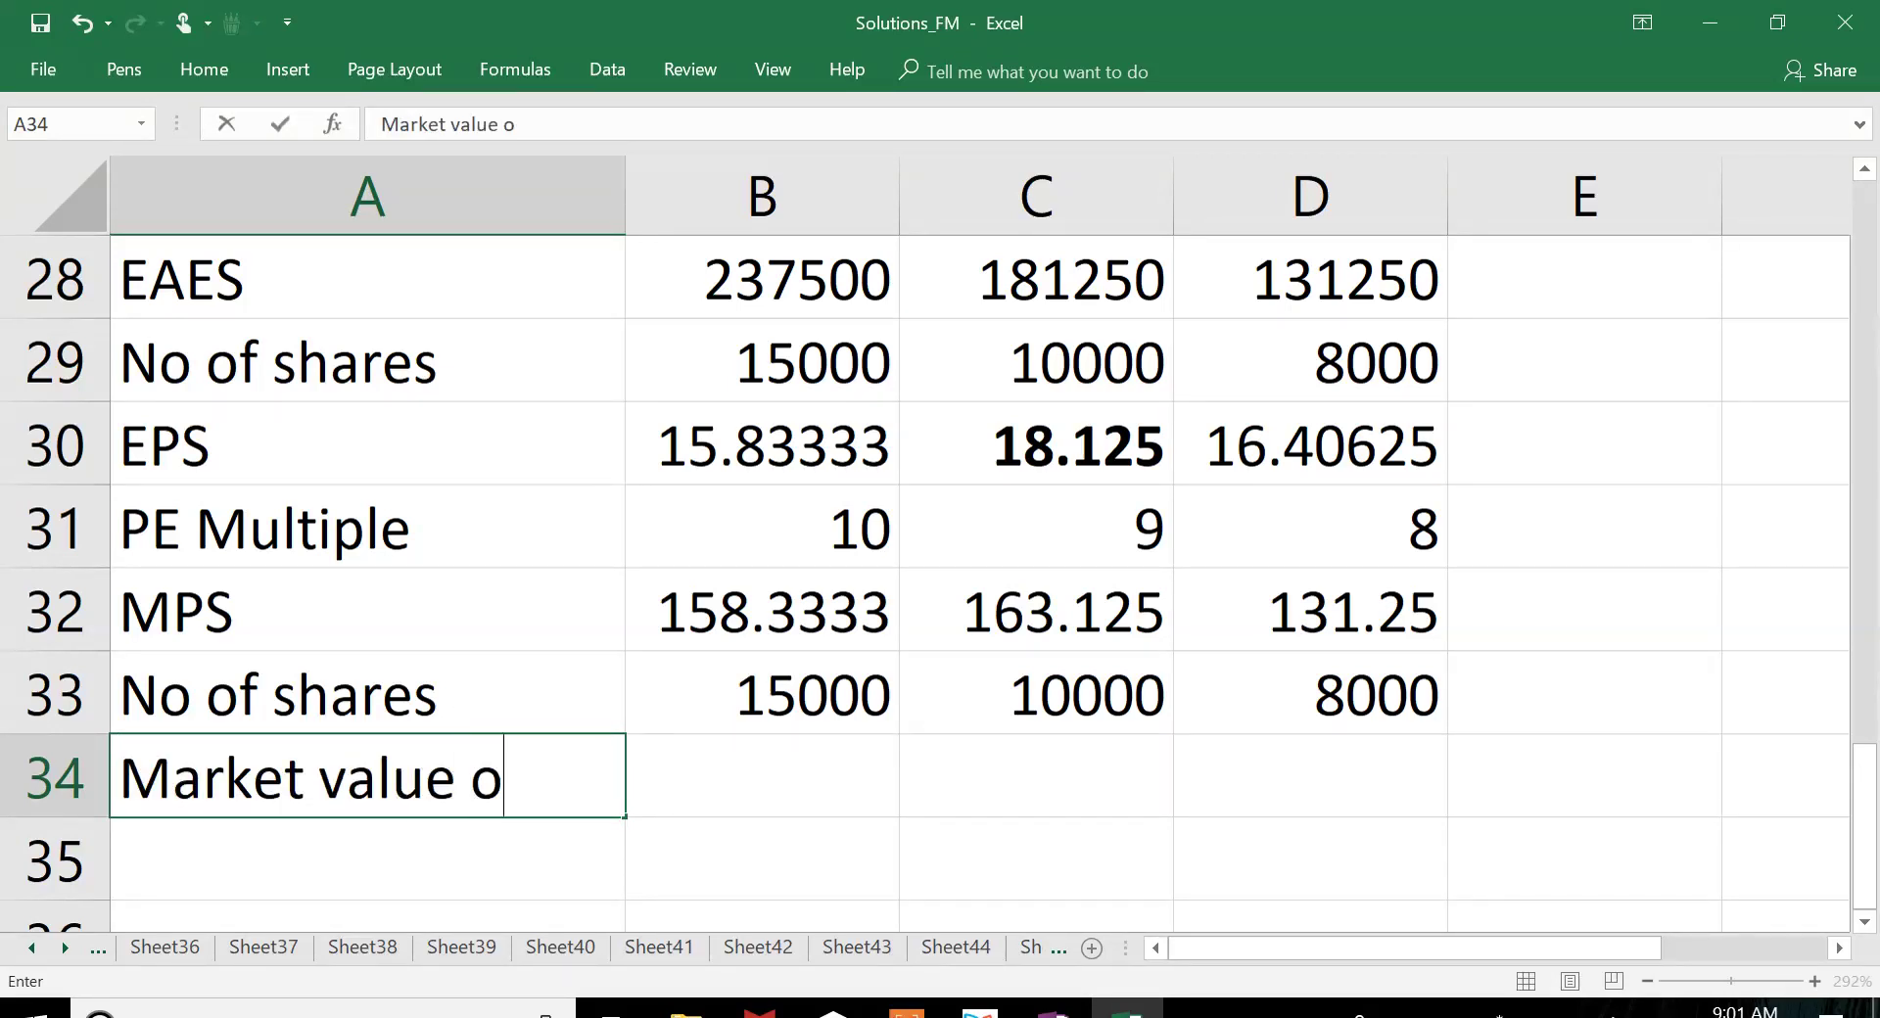
pyautogui.write('f equity')
pyautogui.press('Return')
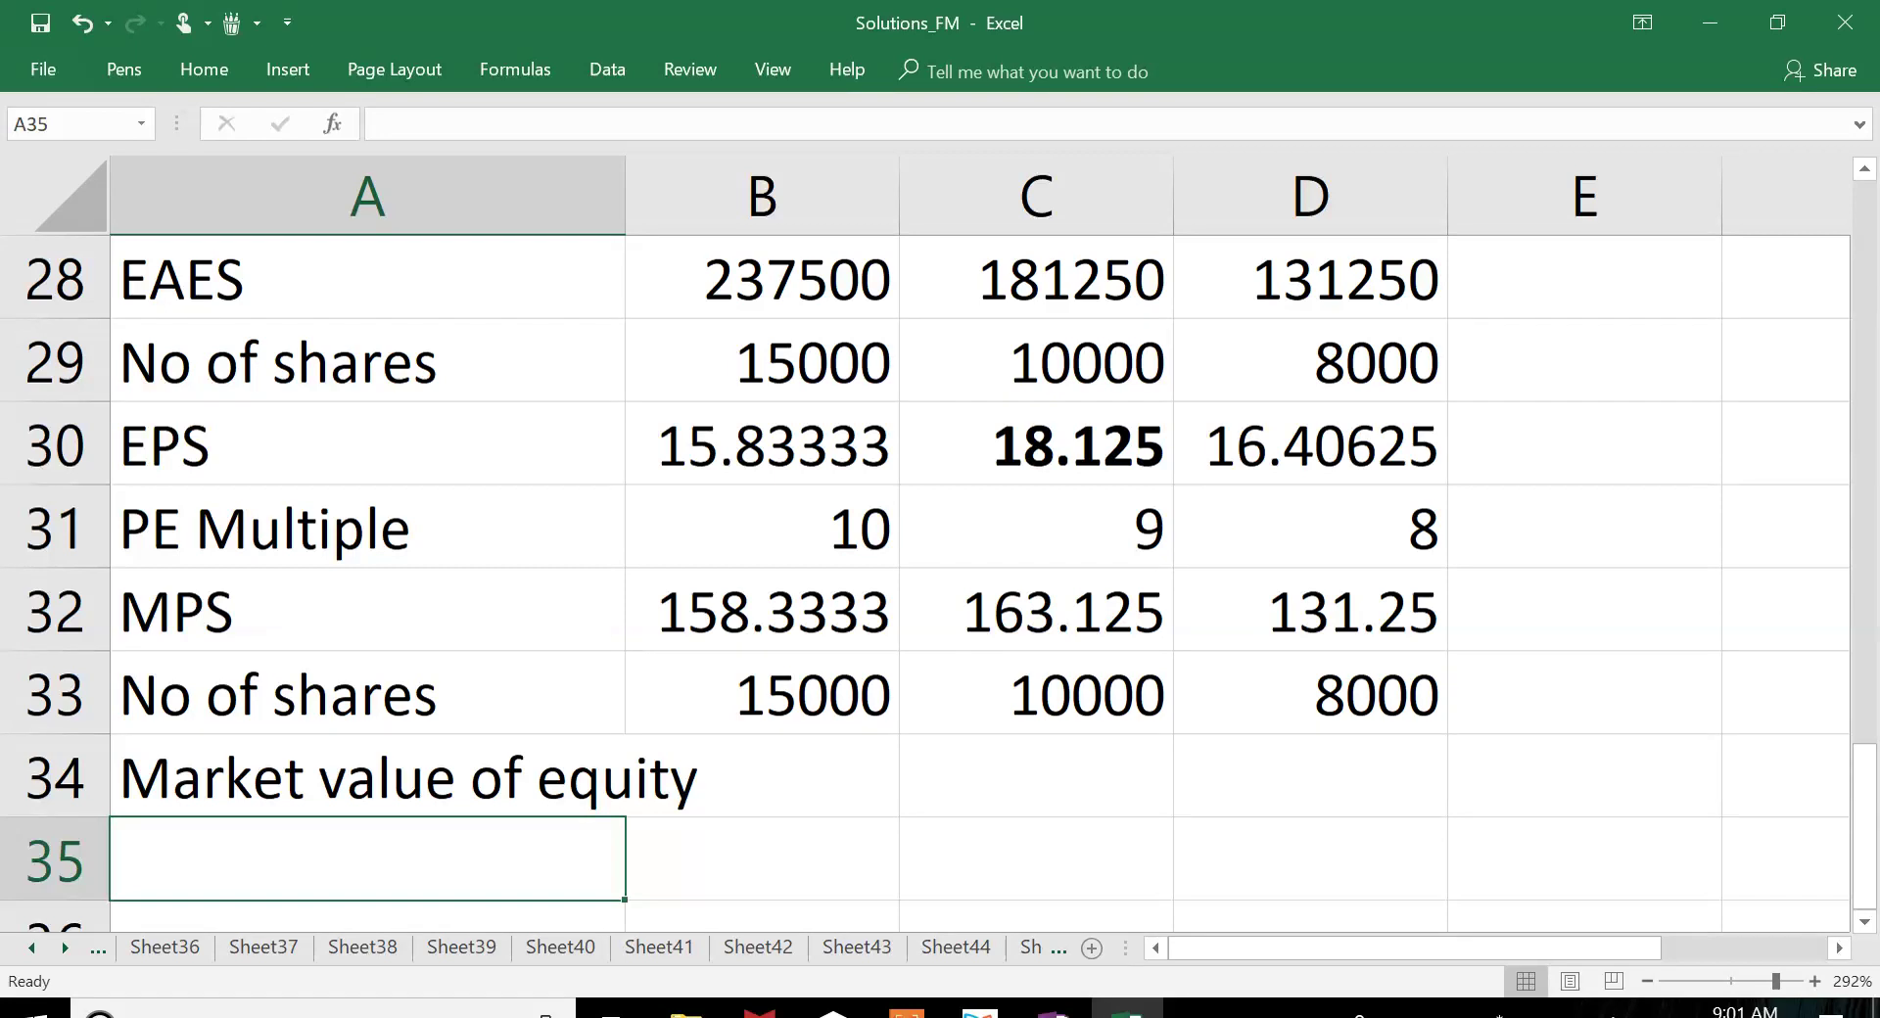
# Step: Calculate the market value of equity in B34 as =B32*B33 and fill the formula across to D34
pyautogui.press('Up')
pyautogui.press('Right')
pyautogui.write('=')
pyautogui.press('Up')
pyautogui.press('Up')
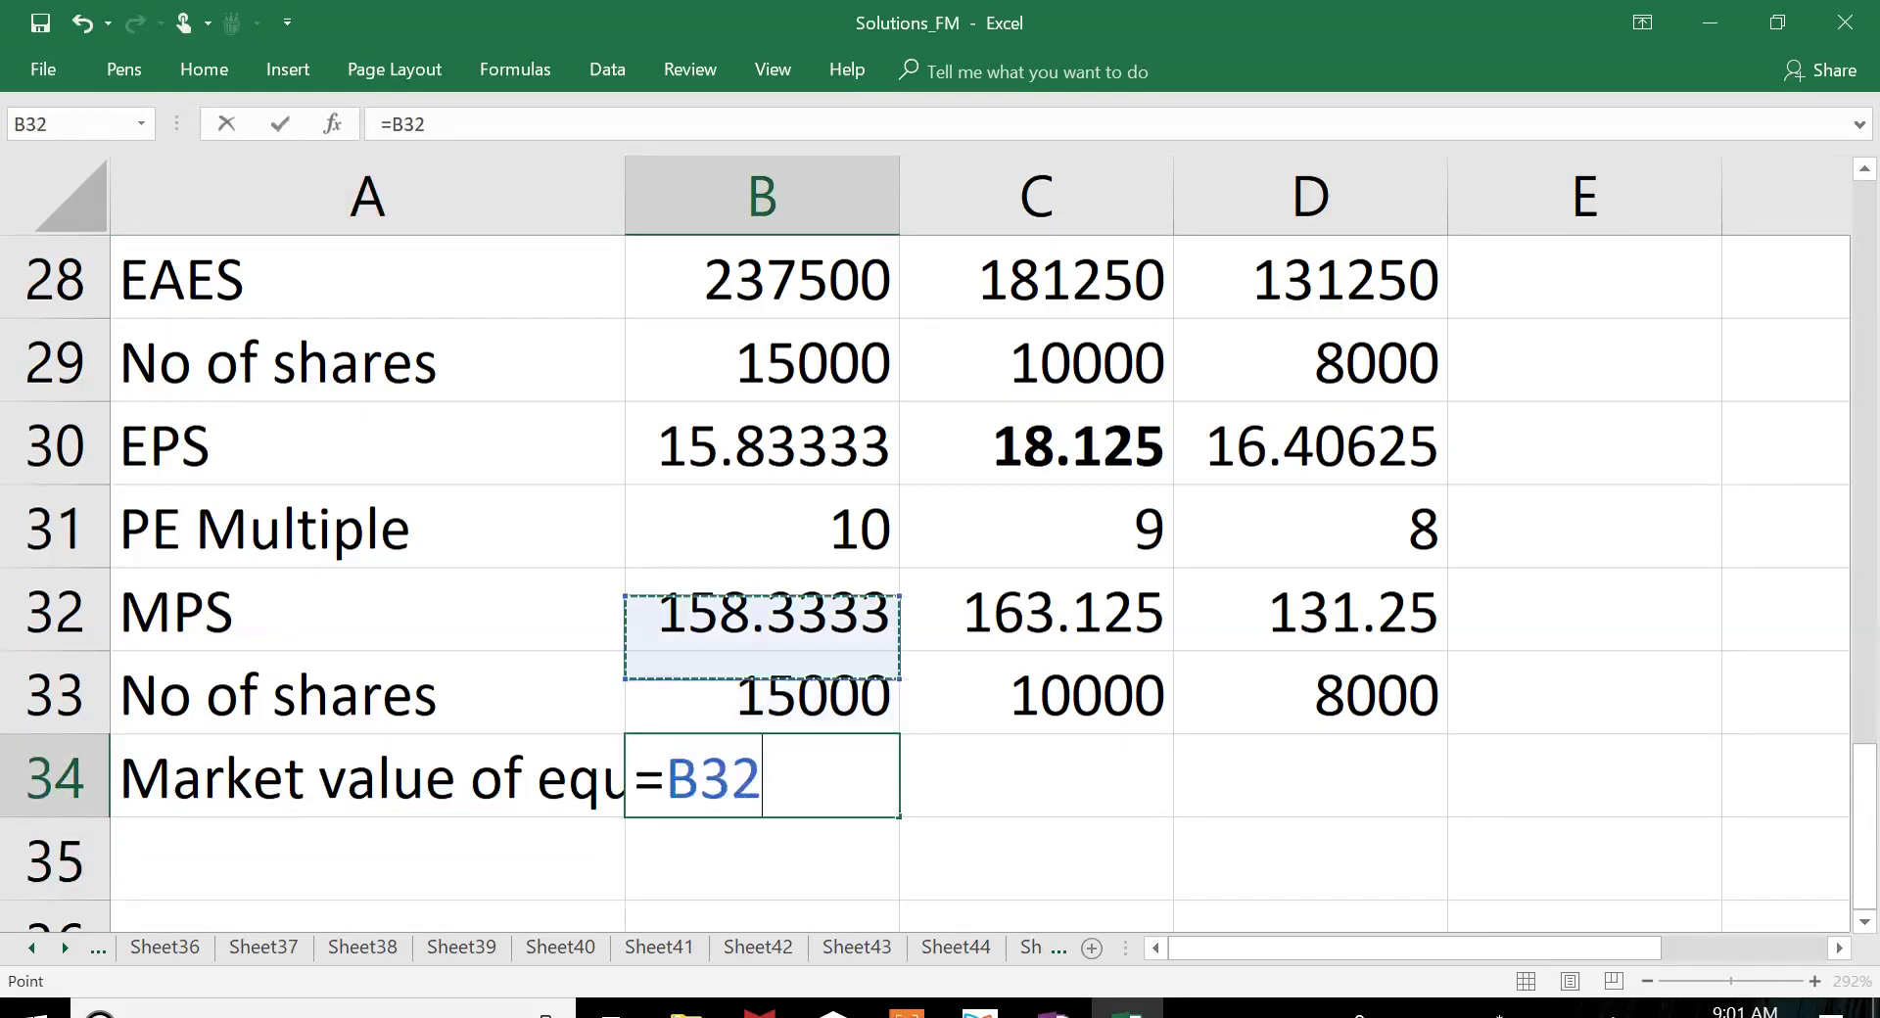
pyautogui.write('*')
pyautogui.press('Up')
pyautogui.press('Return')
pyautogui.press('Up')
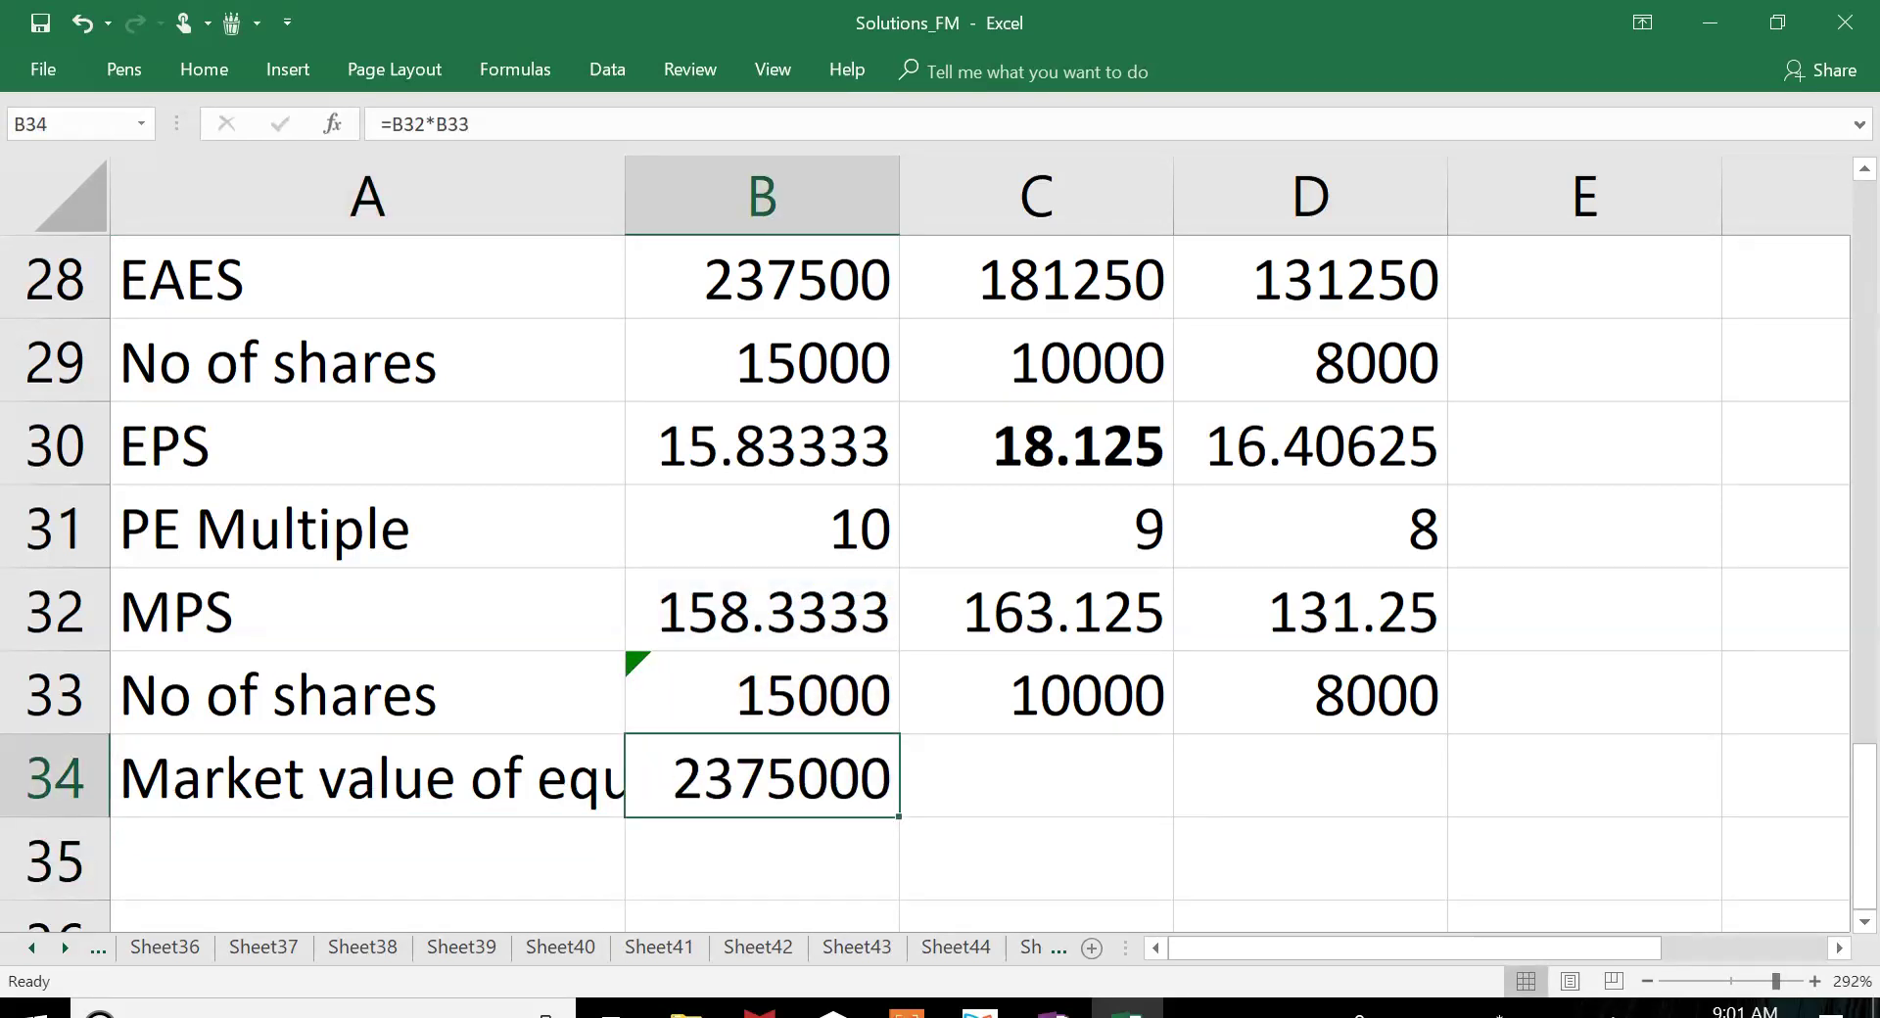
pyautogui.hotkey('shift', 'Right')
pyautogui.hotkey('shift', 'Right')
pyautogui.hotkey('ctrl', 'r')
# Step: Copy the market value label from A34 into A35 and change it to "Market value of debt"
pyautogui.press('Down')
pyautogui.press('Down')
pyautogui.press('Left')
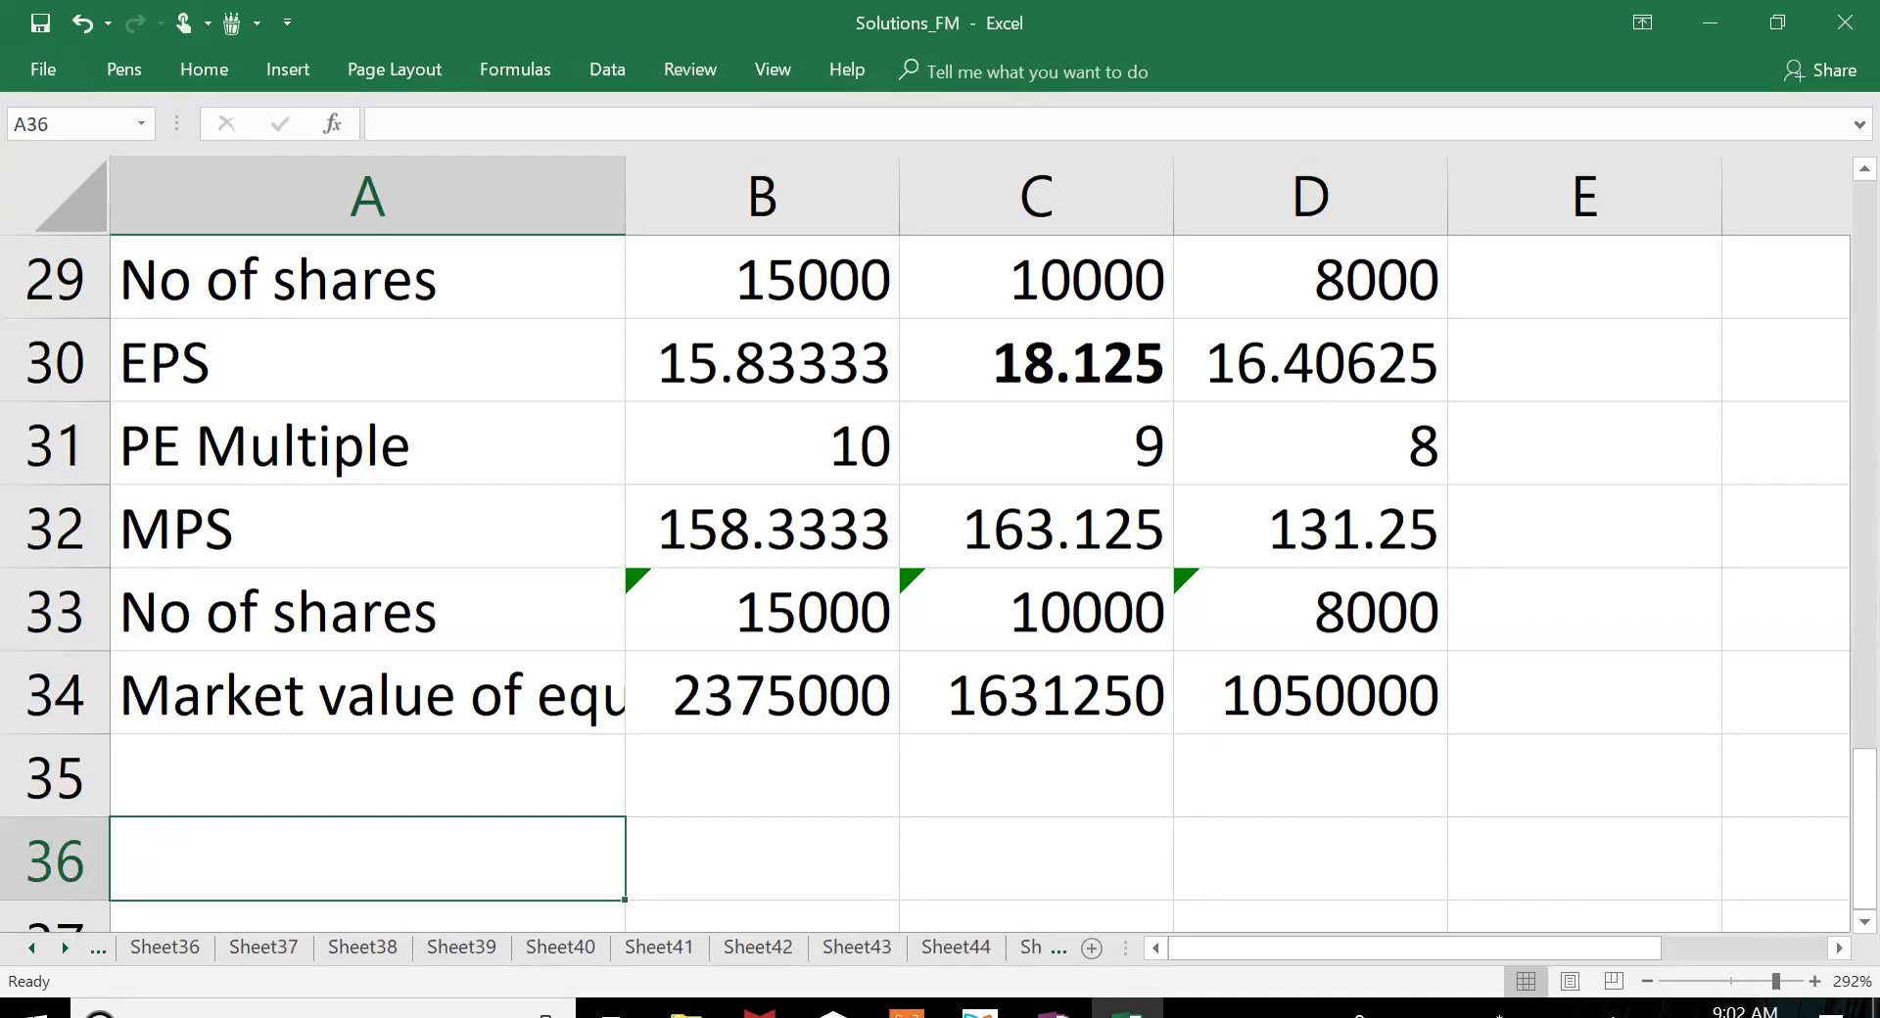
pyautogui.press('Up')
pyautogui.press('Up')
pyautogui.press('Down')
pyautogui.hotkey('ctrl', "'")
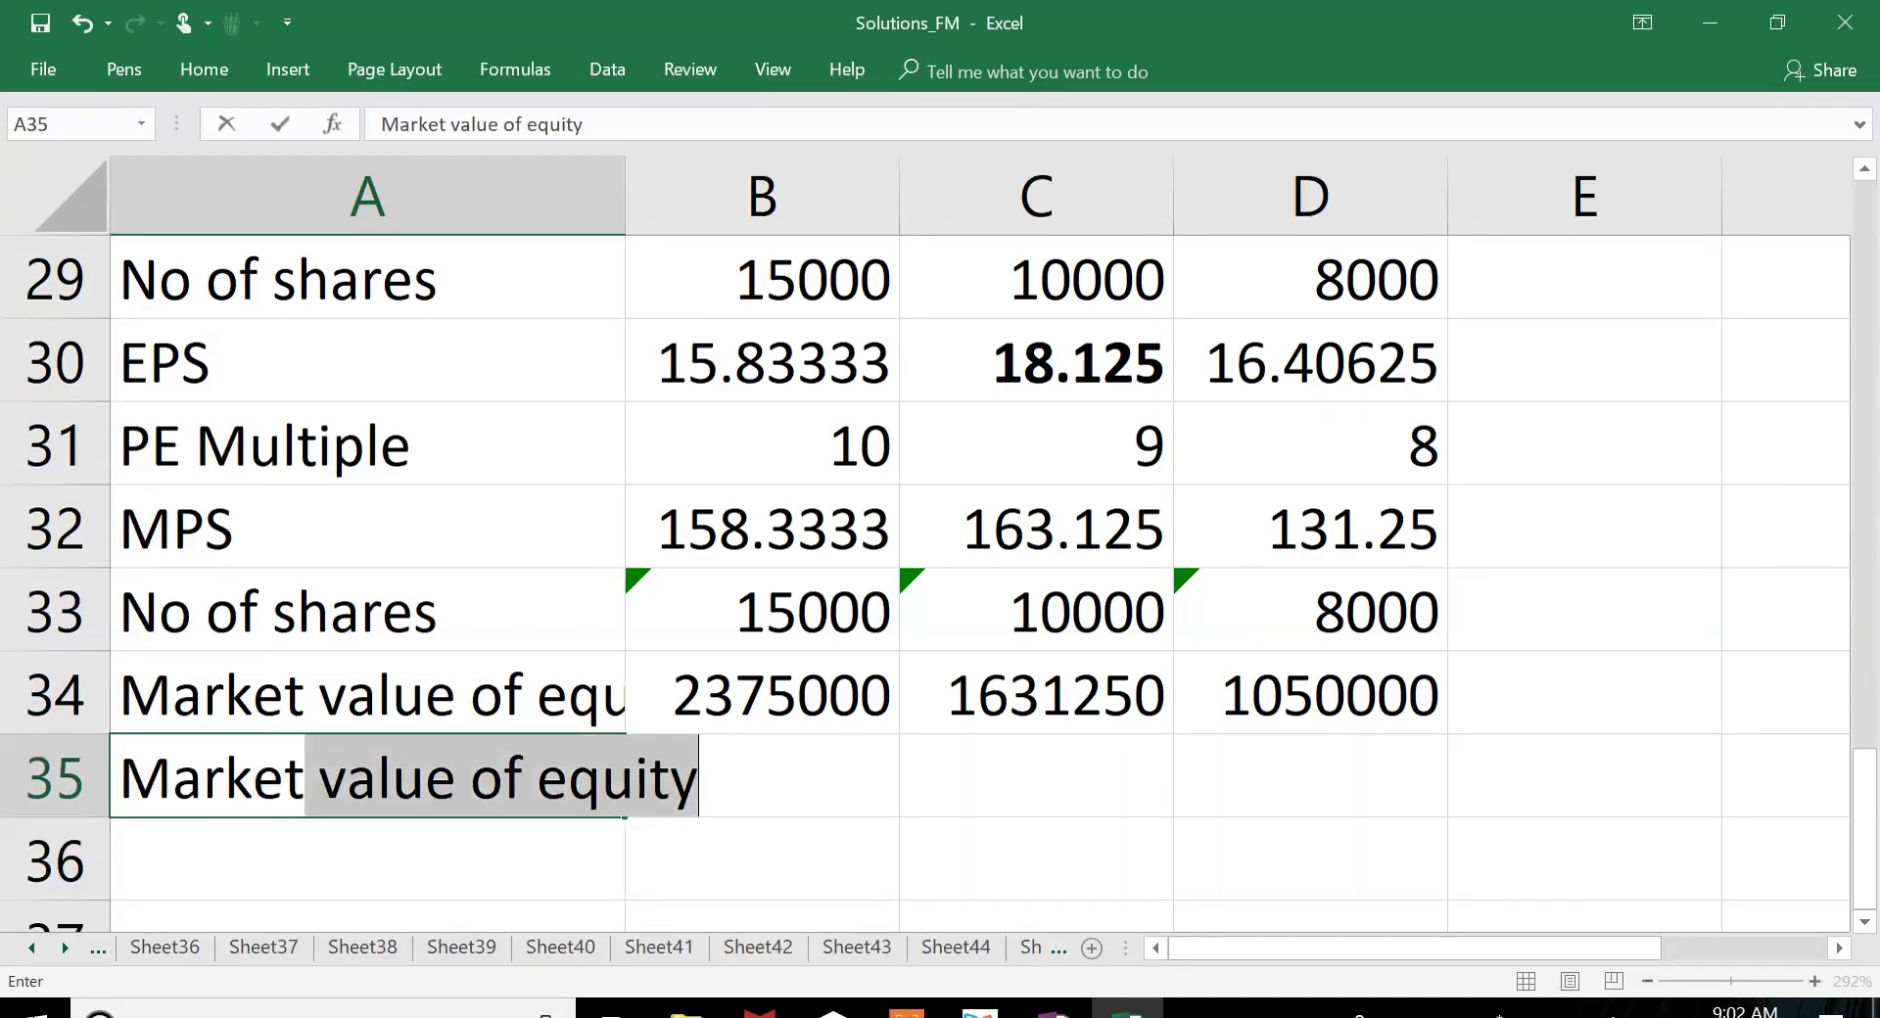
pyautogui.press('BackSpace')
pyautogui.press('BackSpace')
pyautogui.press('BackSpace')
pyautogui.press('BackSpace')
pyautogui.press('BackSpace')
pyautogui.press('BackSpace')
pyautogui.press('BackSpace')
pyautogui.press('BackSpace')
pyautogui.press('BackSpace')
pyautogui.write('fo d')
pyautogui.press('BackSpace')
pyautogui.press('BackSpace')
pyautogui.press('BackSpace')
pyautogui.press('BackSpace')
pyautogui.write('of debt')
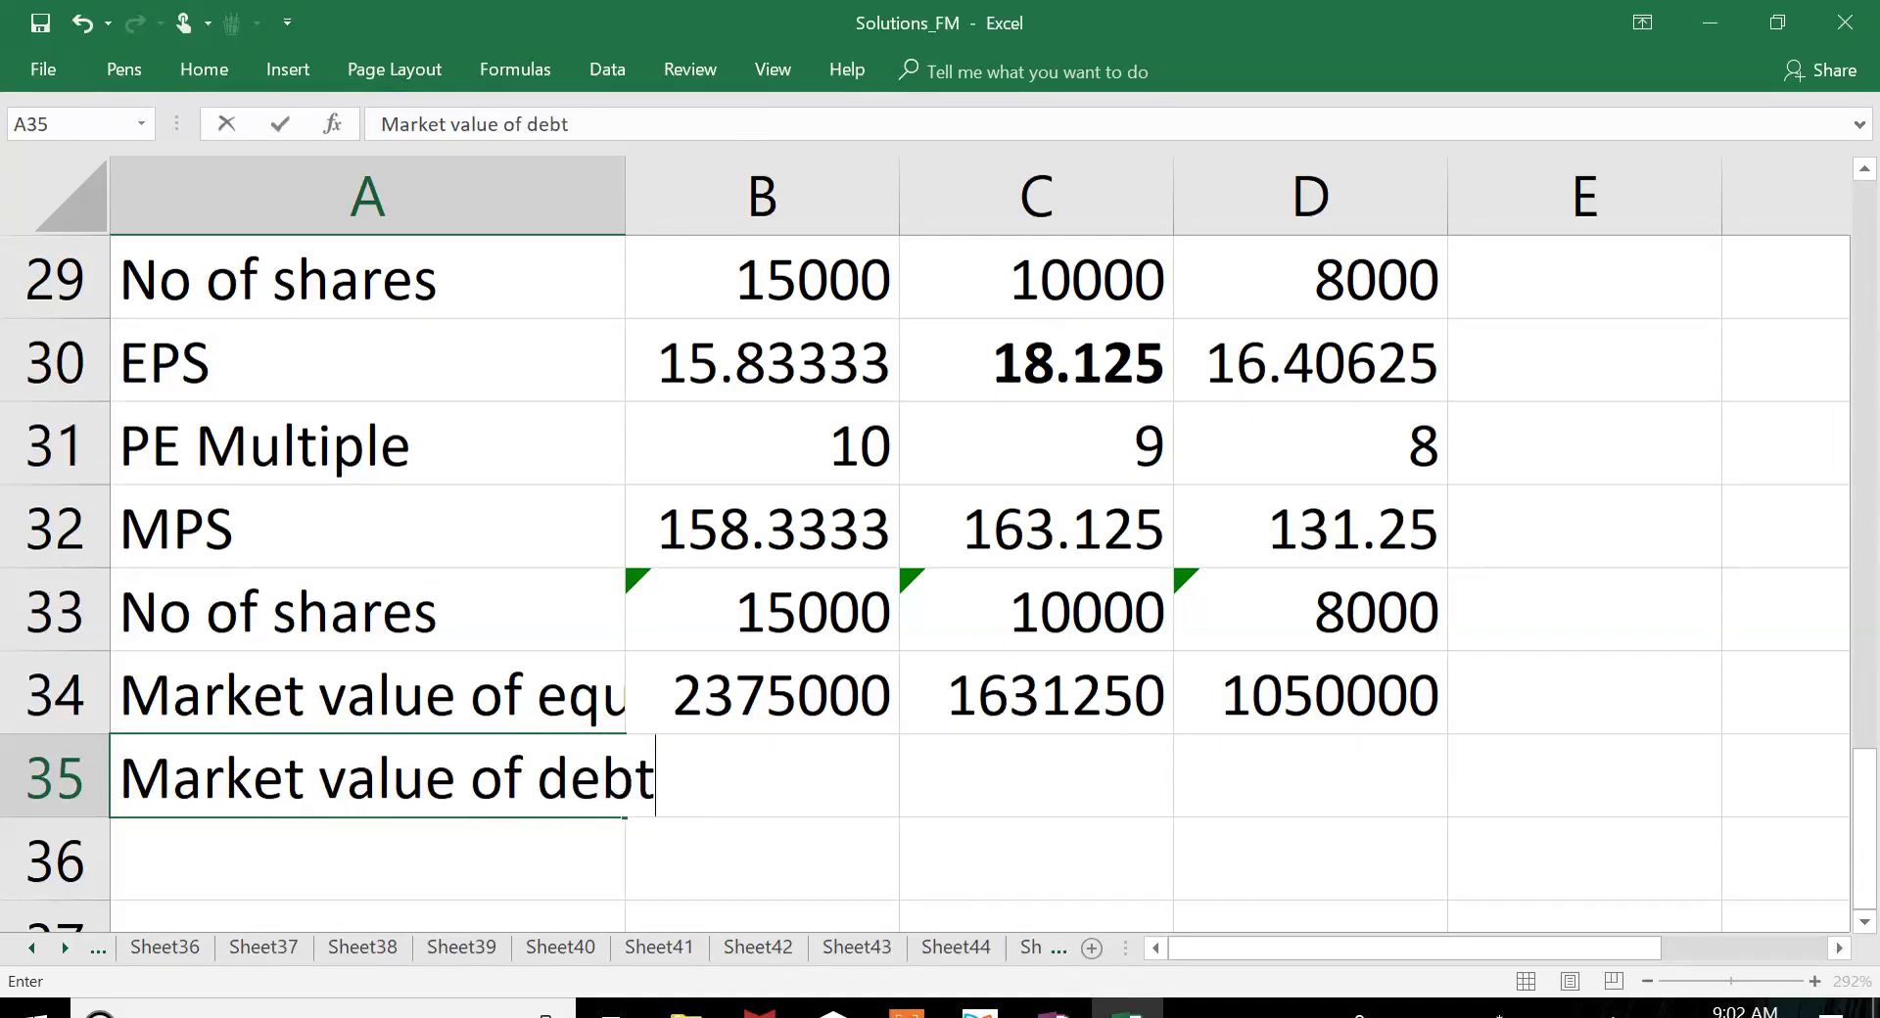
pyautogui.press('Return')
# Step: Enter the row label "Market value of pref" in A36
pyautogui.write('Market v')
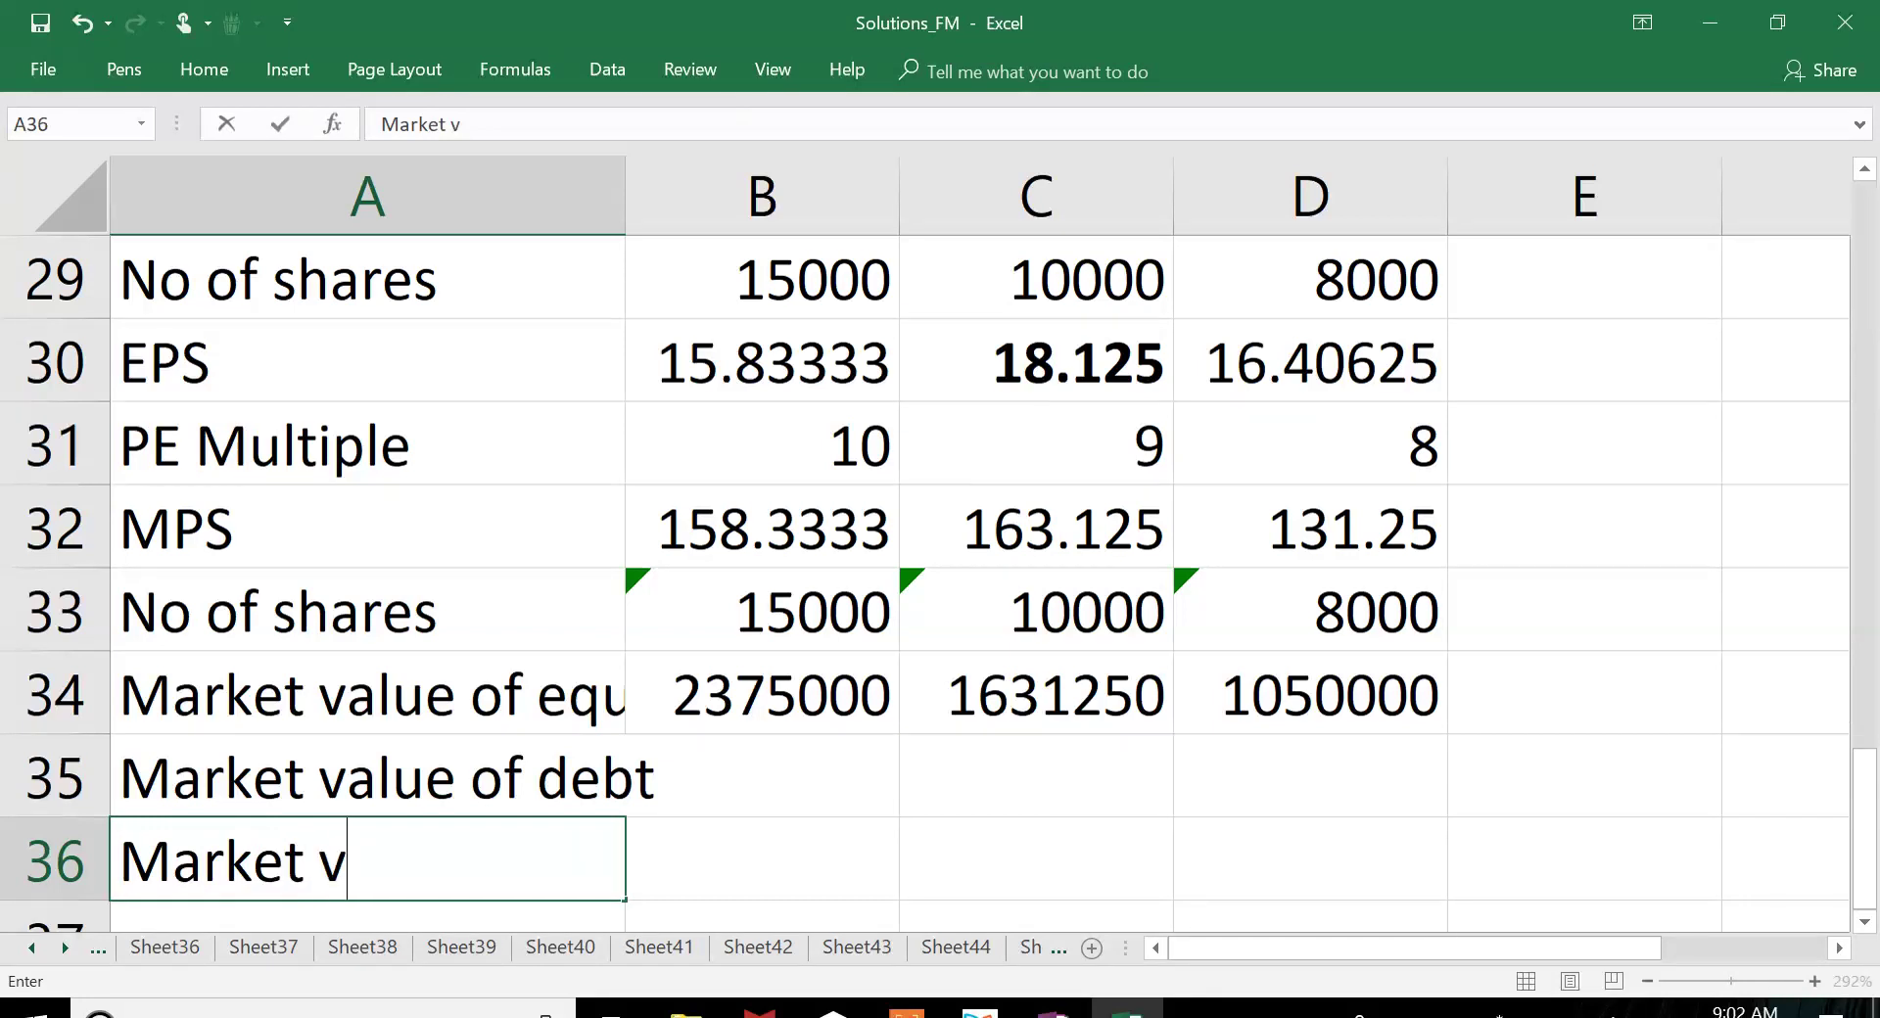
pyautogui.write('alue of pref')
pyautogui.press('Return')
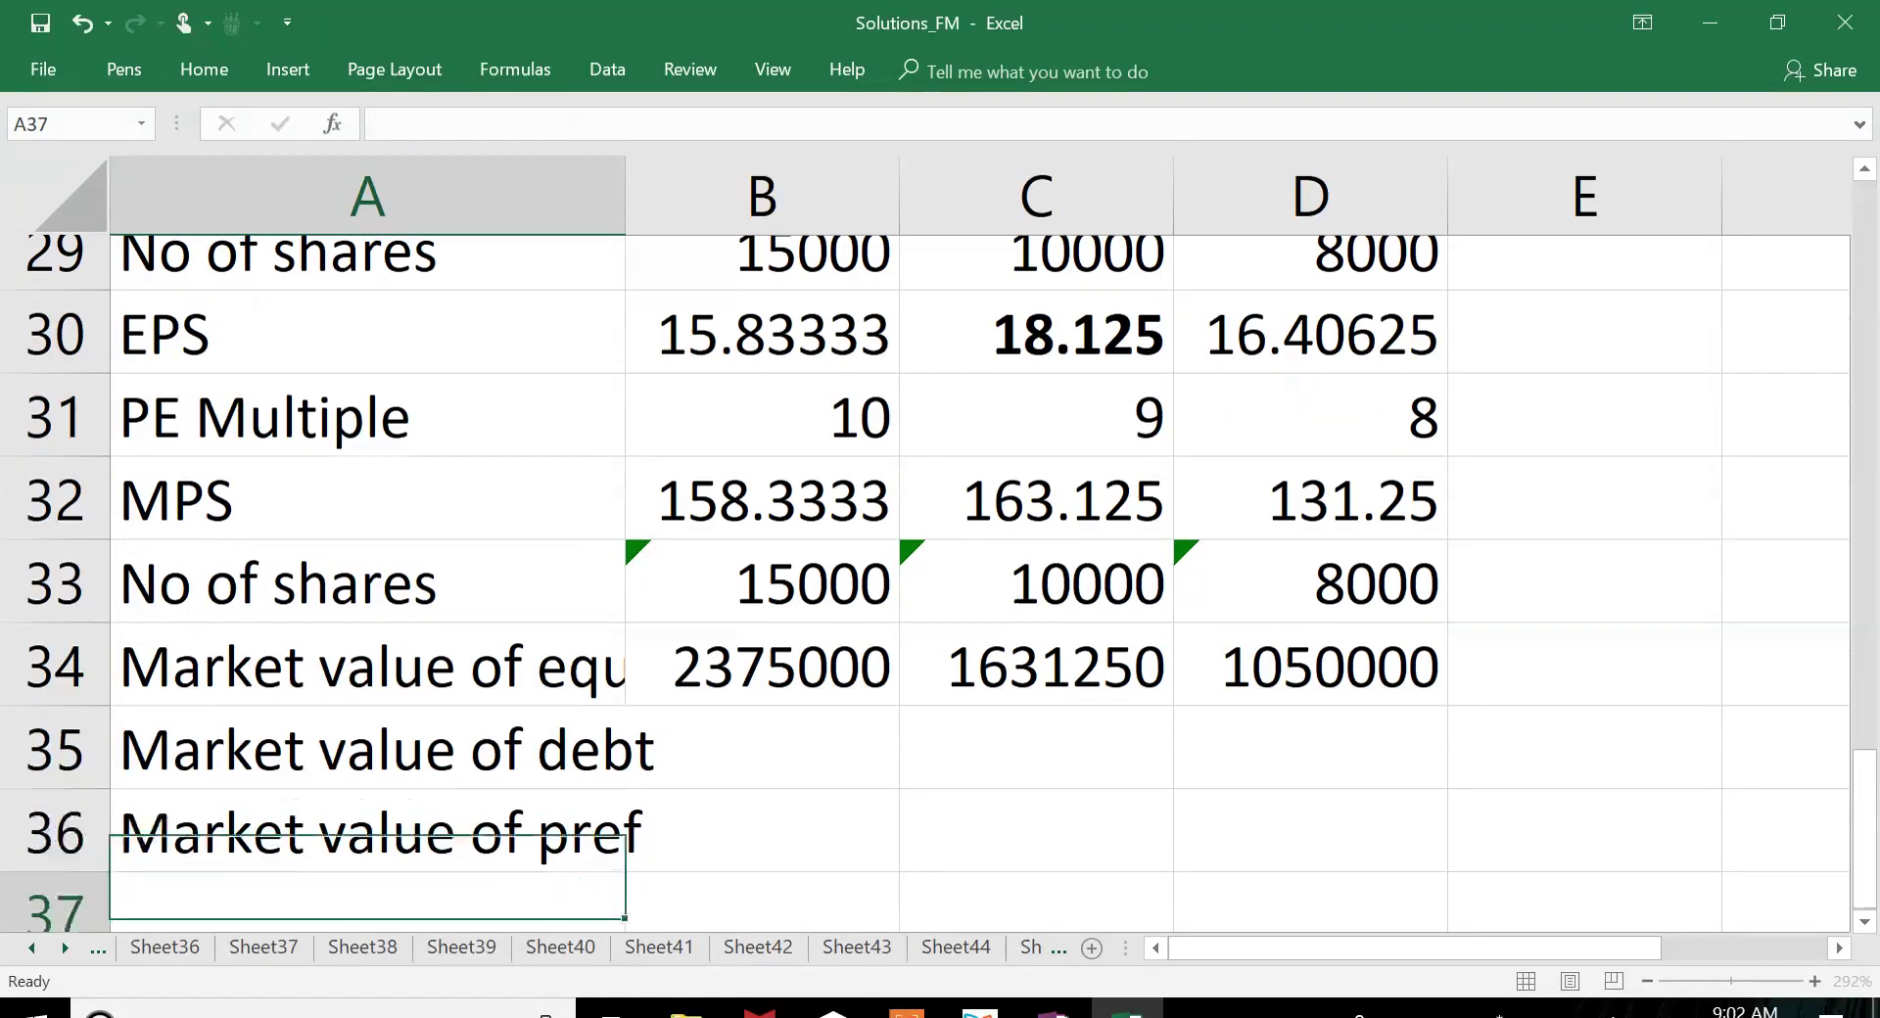
# Step: Widen column A to make room for the long market value labels
pyautogui.click(367, 692)
pyautogui.moveTo(625, 196); pyautogui.dragTo(687, 195)
pyautogui.click(825, 693)
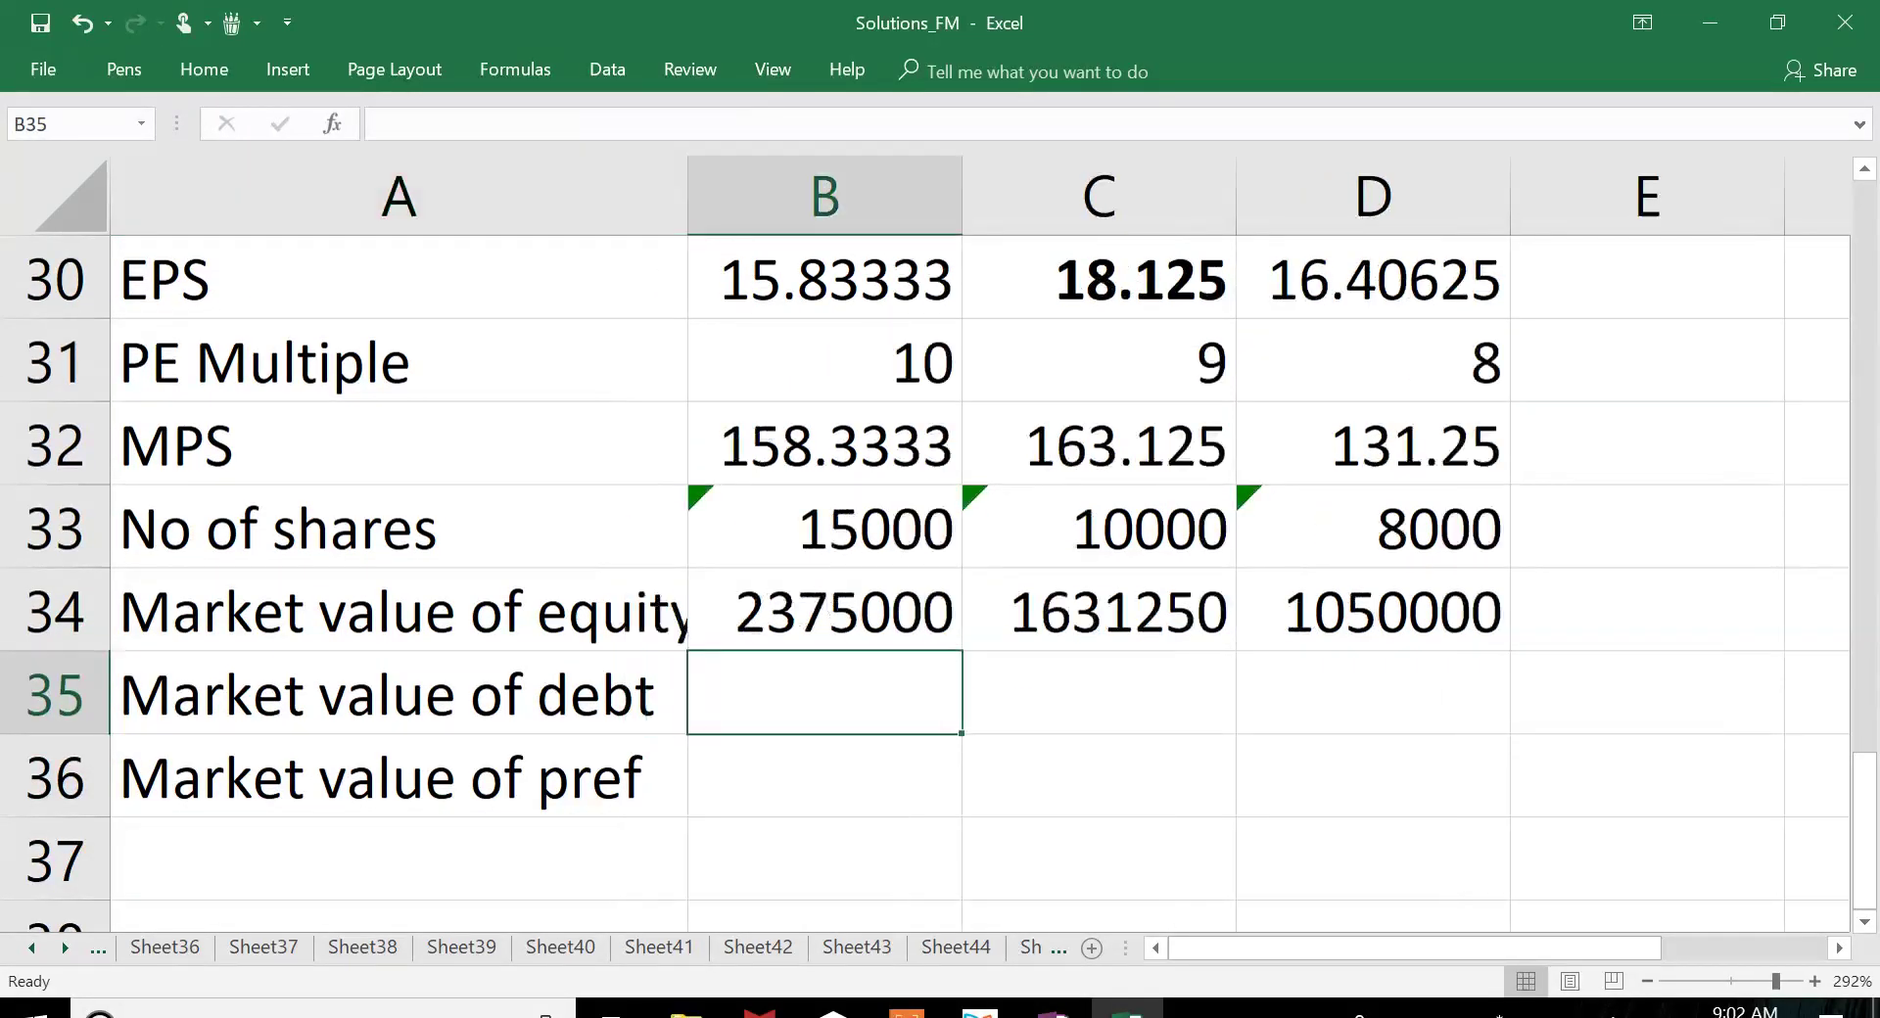
# Step: Enter 0 as the market value of pref for all three alternatives in B36:D36
pyautogui.click(824, 776)
pyautogui.write('0')
pyautogui.press('Tab')
pyautogui.write('0')
pyautogui.press('Tab')
pyautogui.write('0')
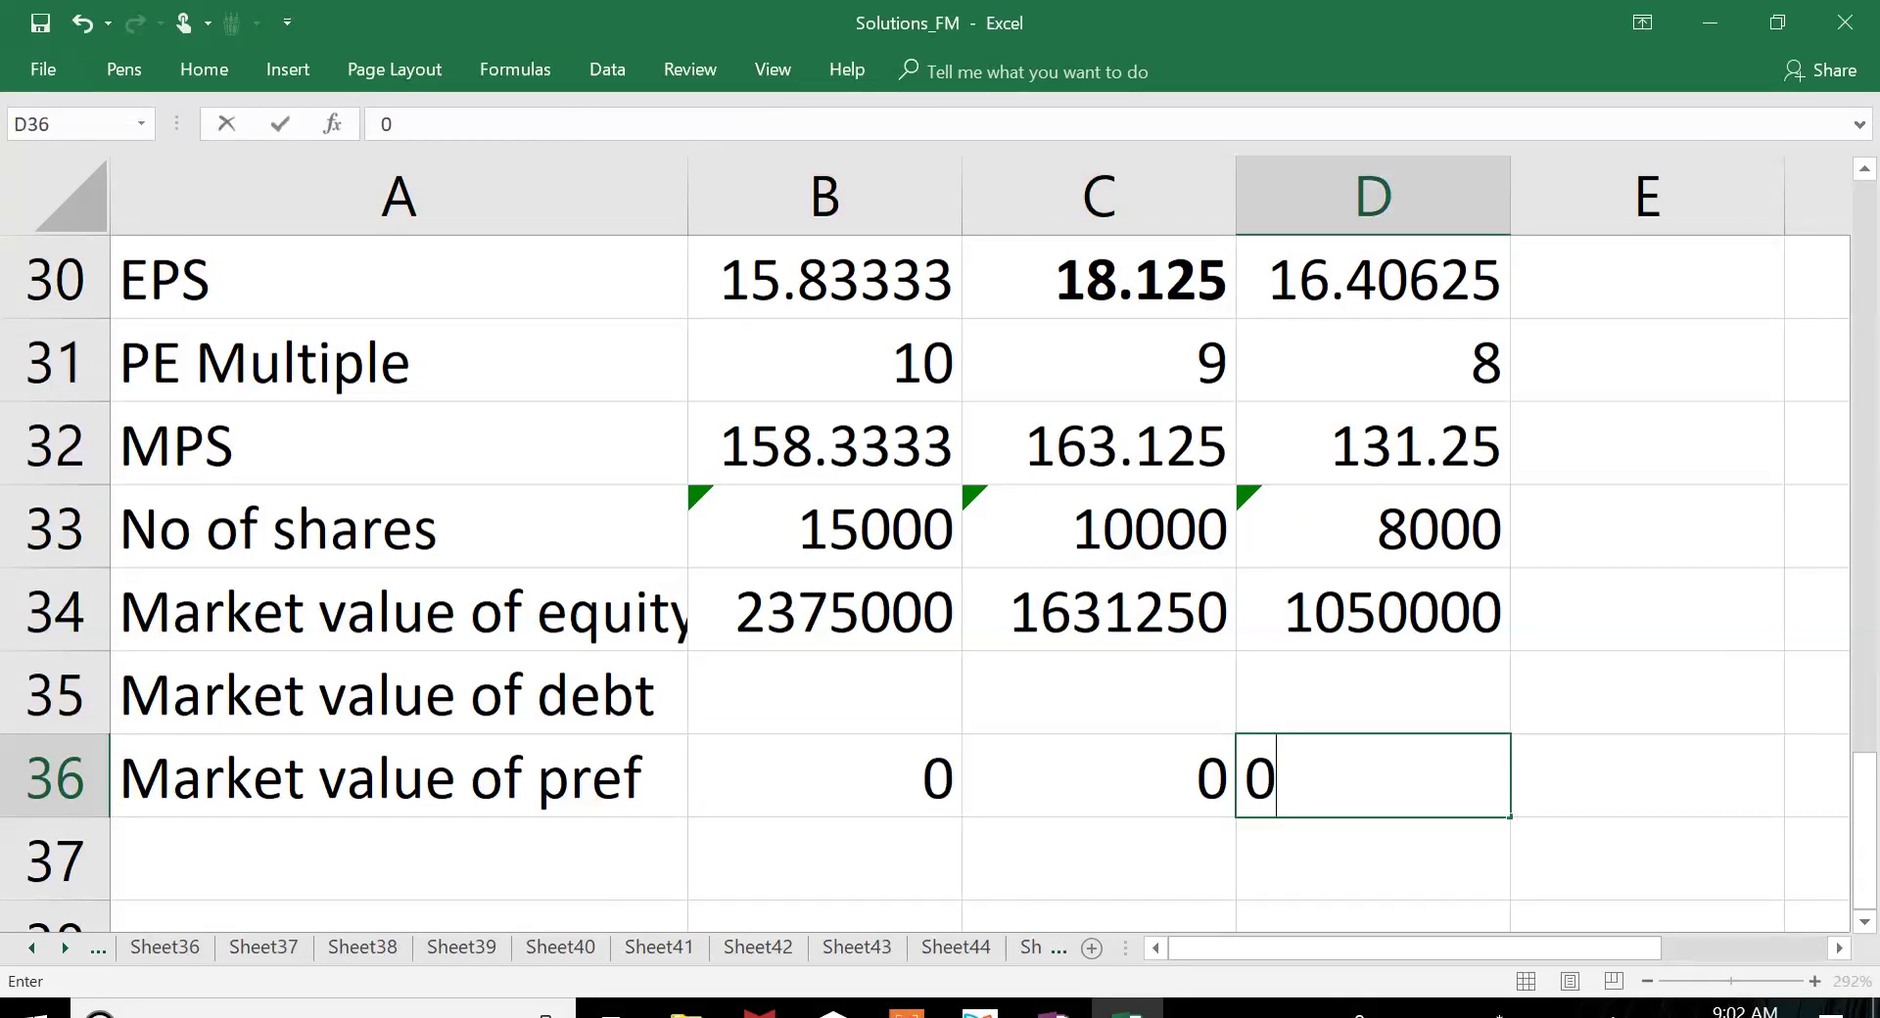
pyautogui.press('Up')
# Step: Enter the market value of debt as 250000 in B35, 1000000 in C35 and 1500000 in D35
pyautogui.press('Left')
pyautogui.press('Left')
pyautogui.press('Left')
pyautogui.press('Right')
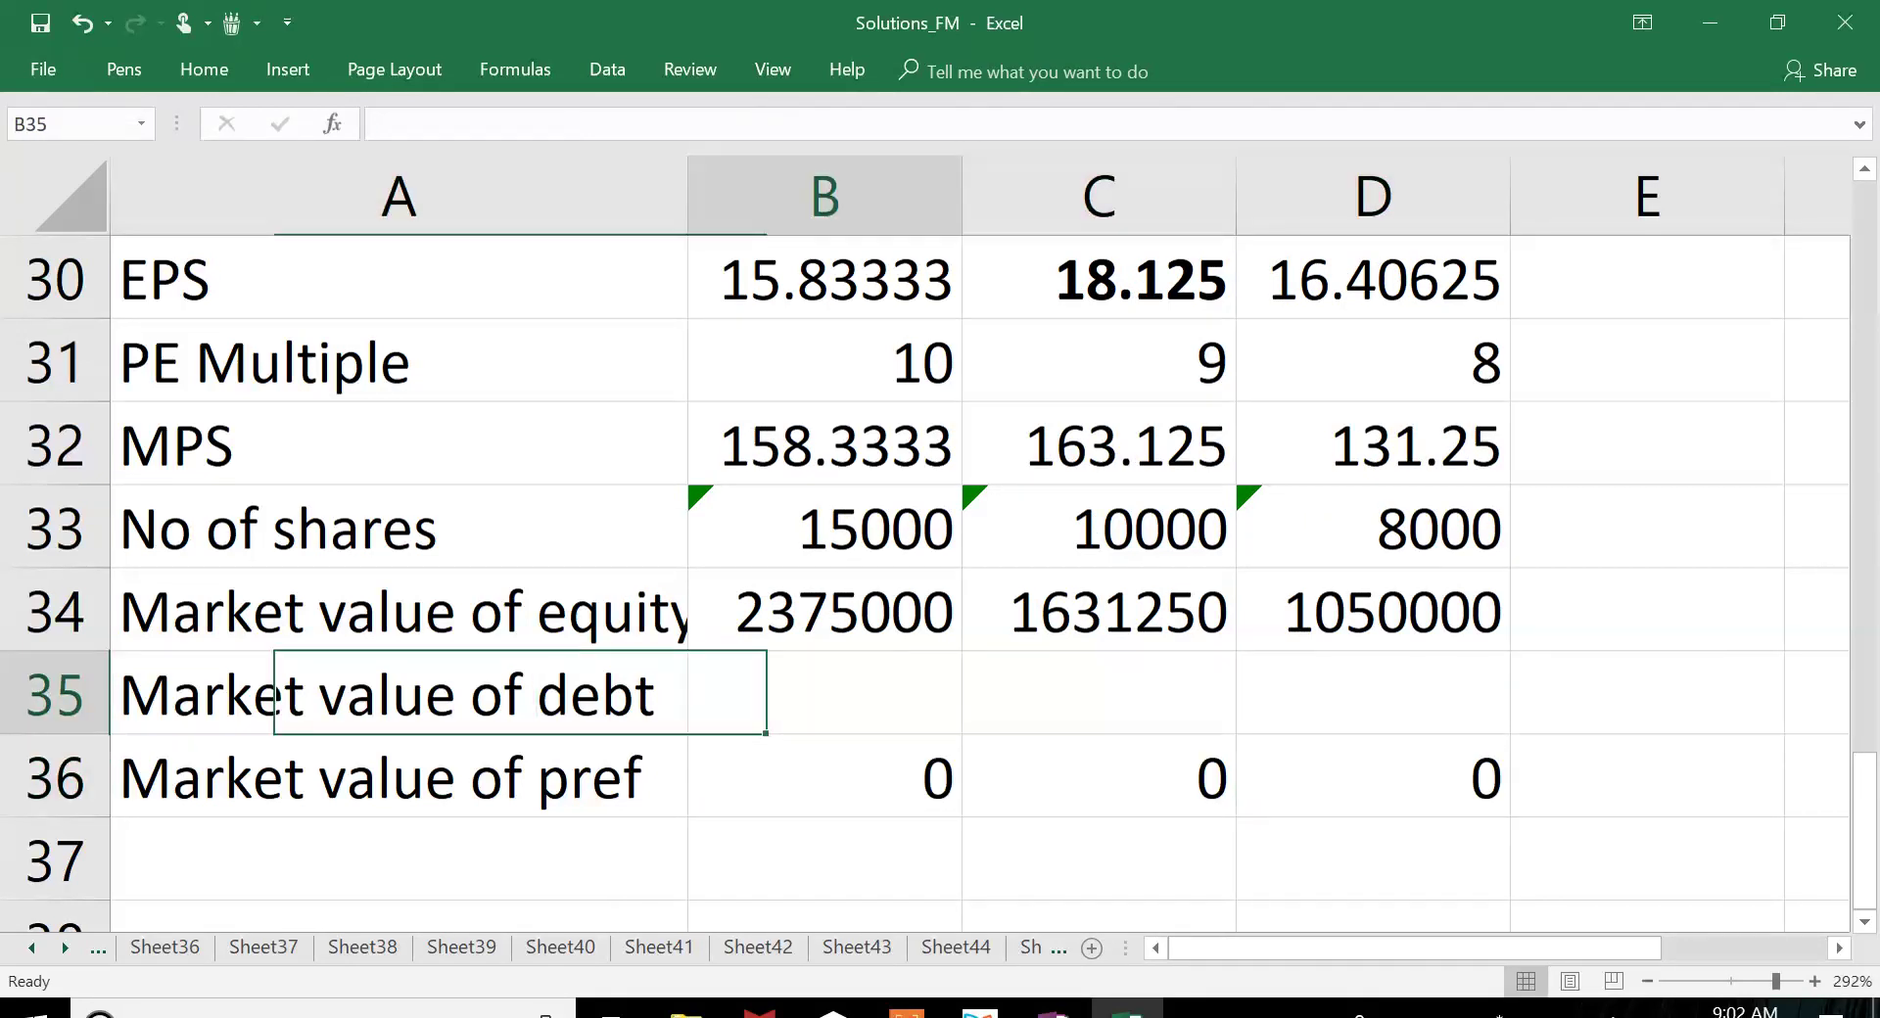
pyautogui.write('250000')
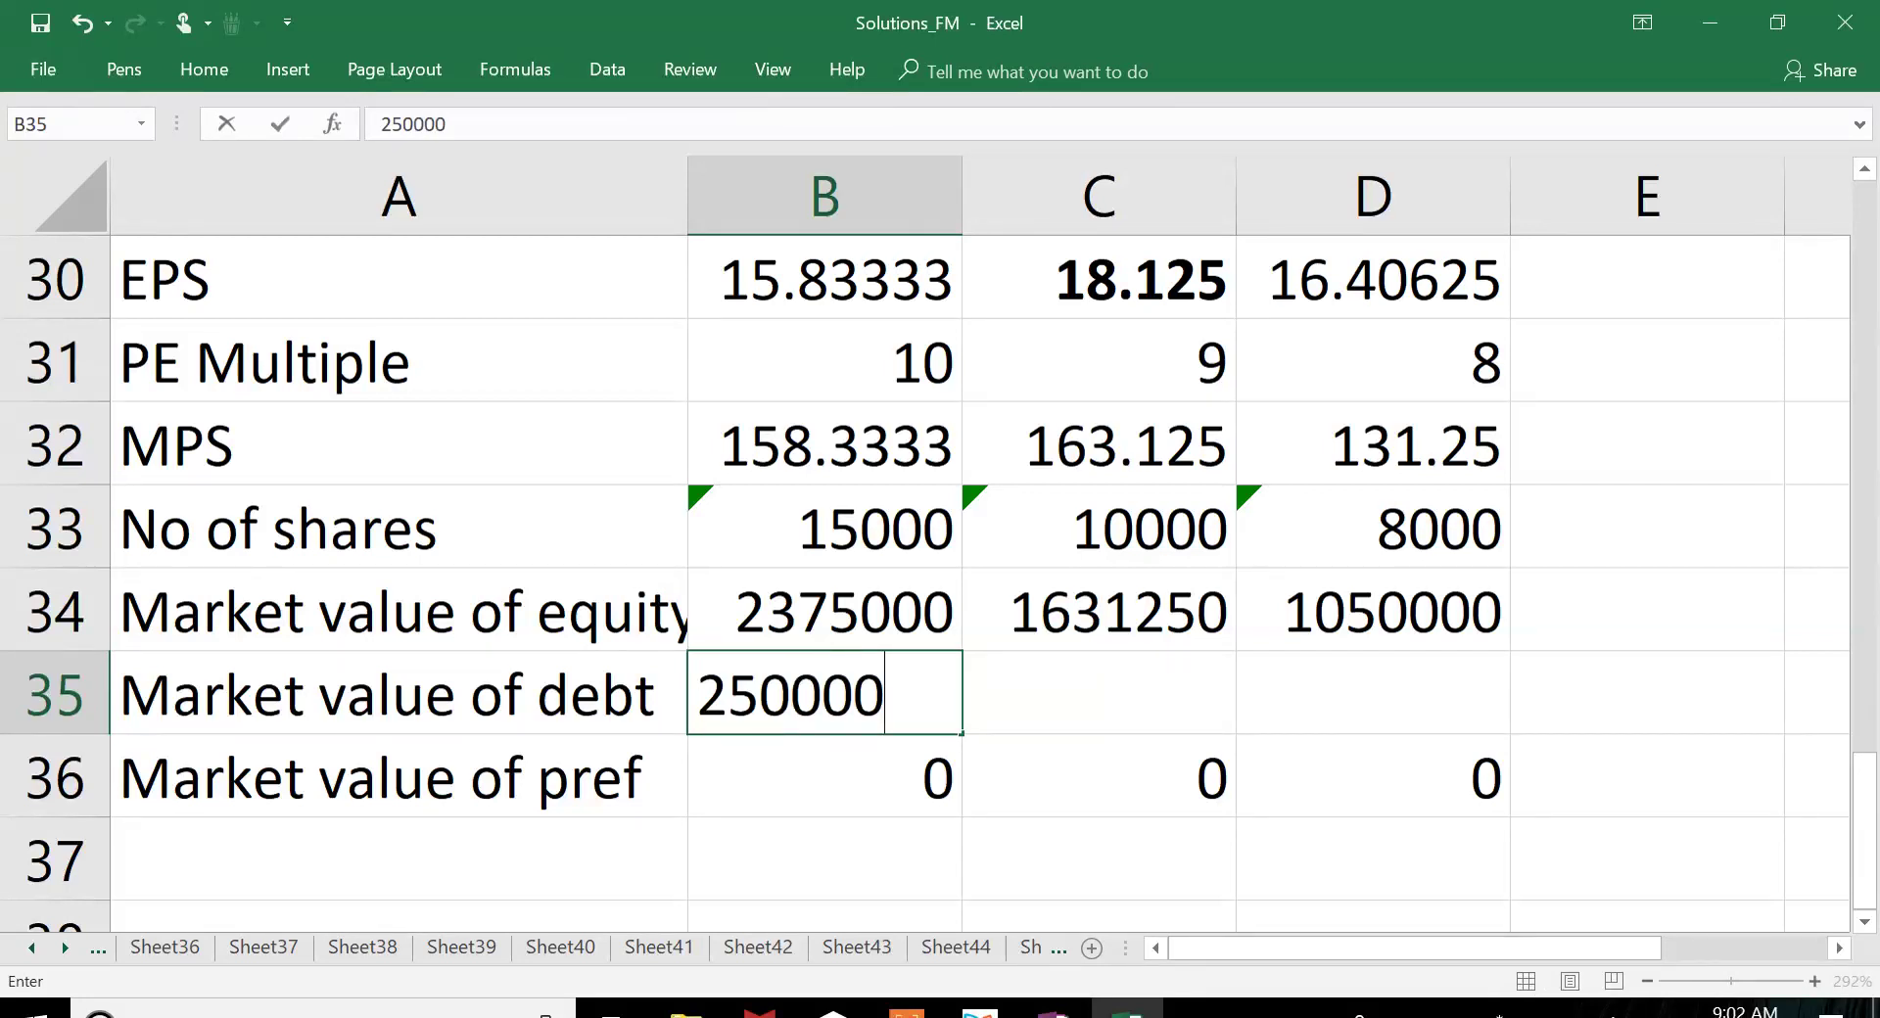
pyautogui.press('Tab')
pyautogui.write('1000')
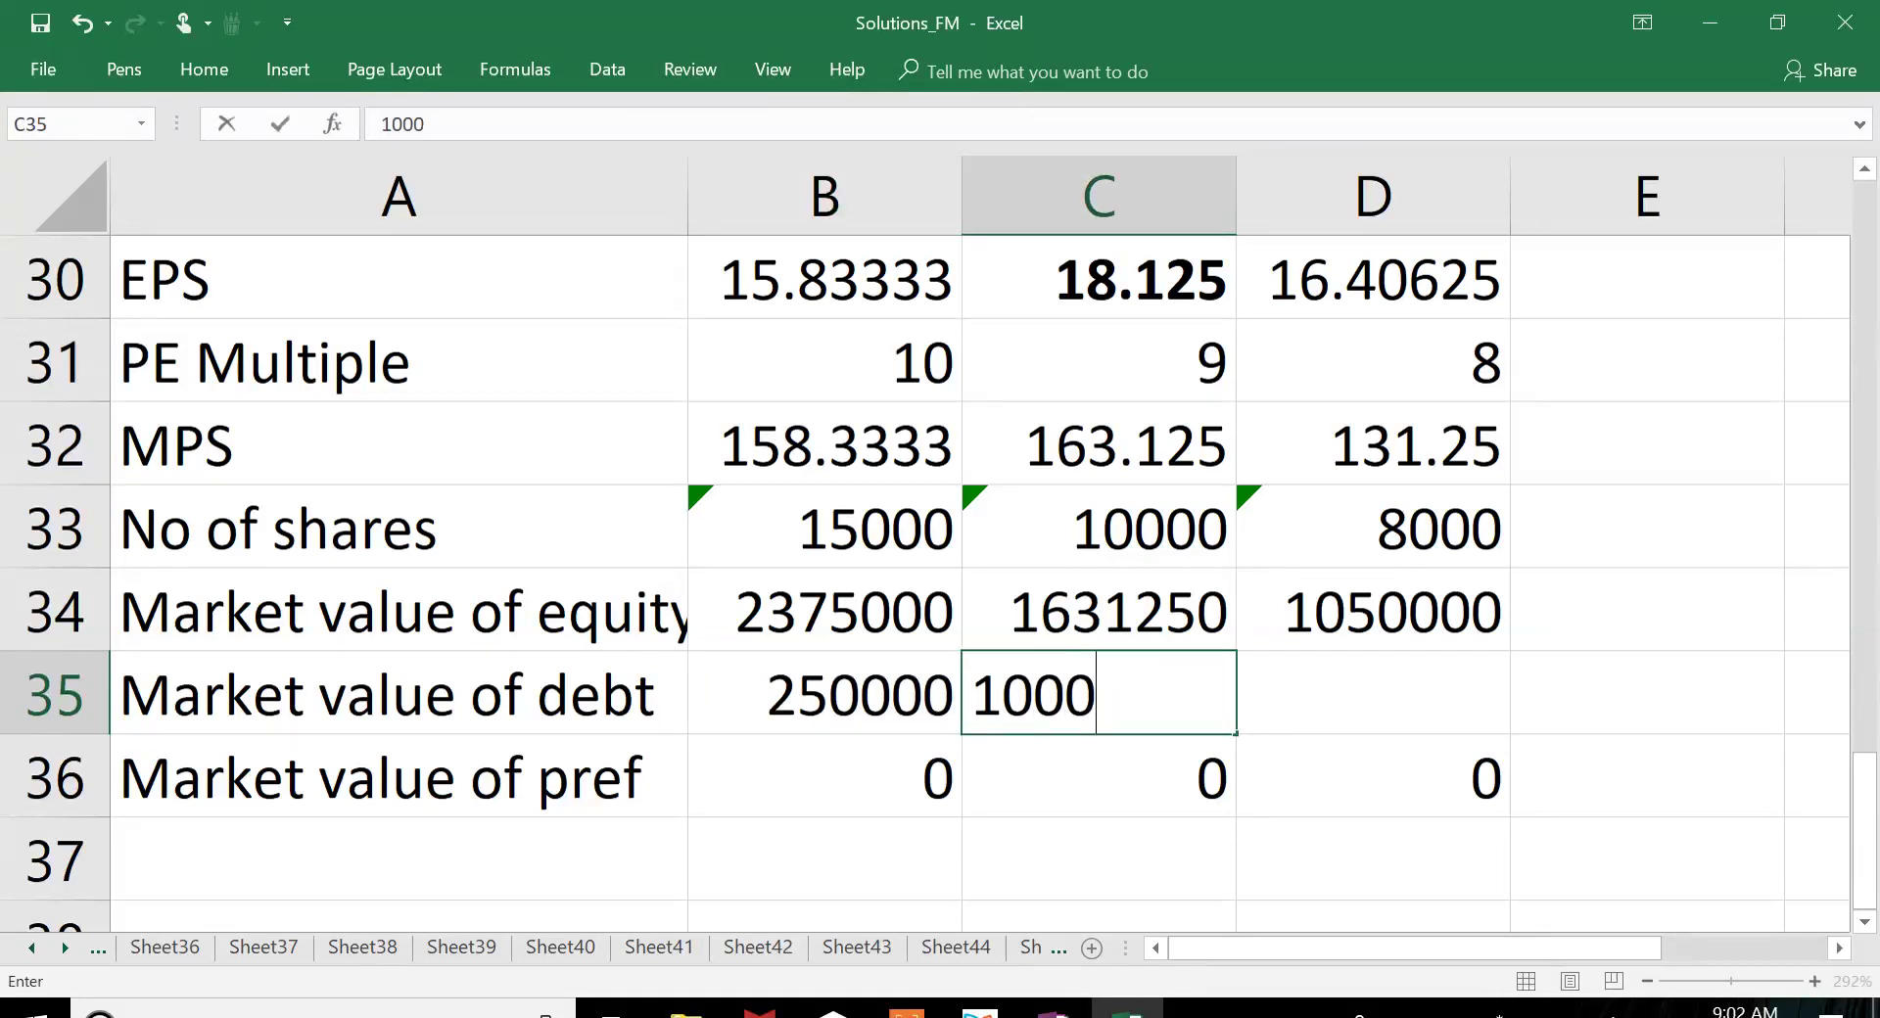
pyautogui.write('000')
pyautogui.press('Return')
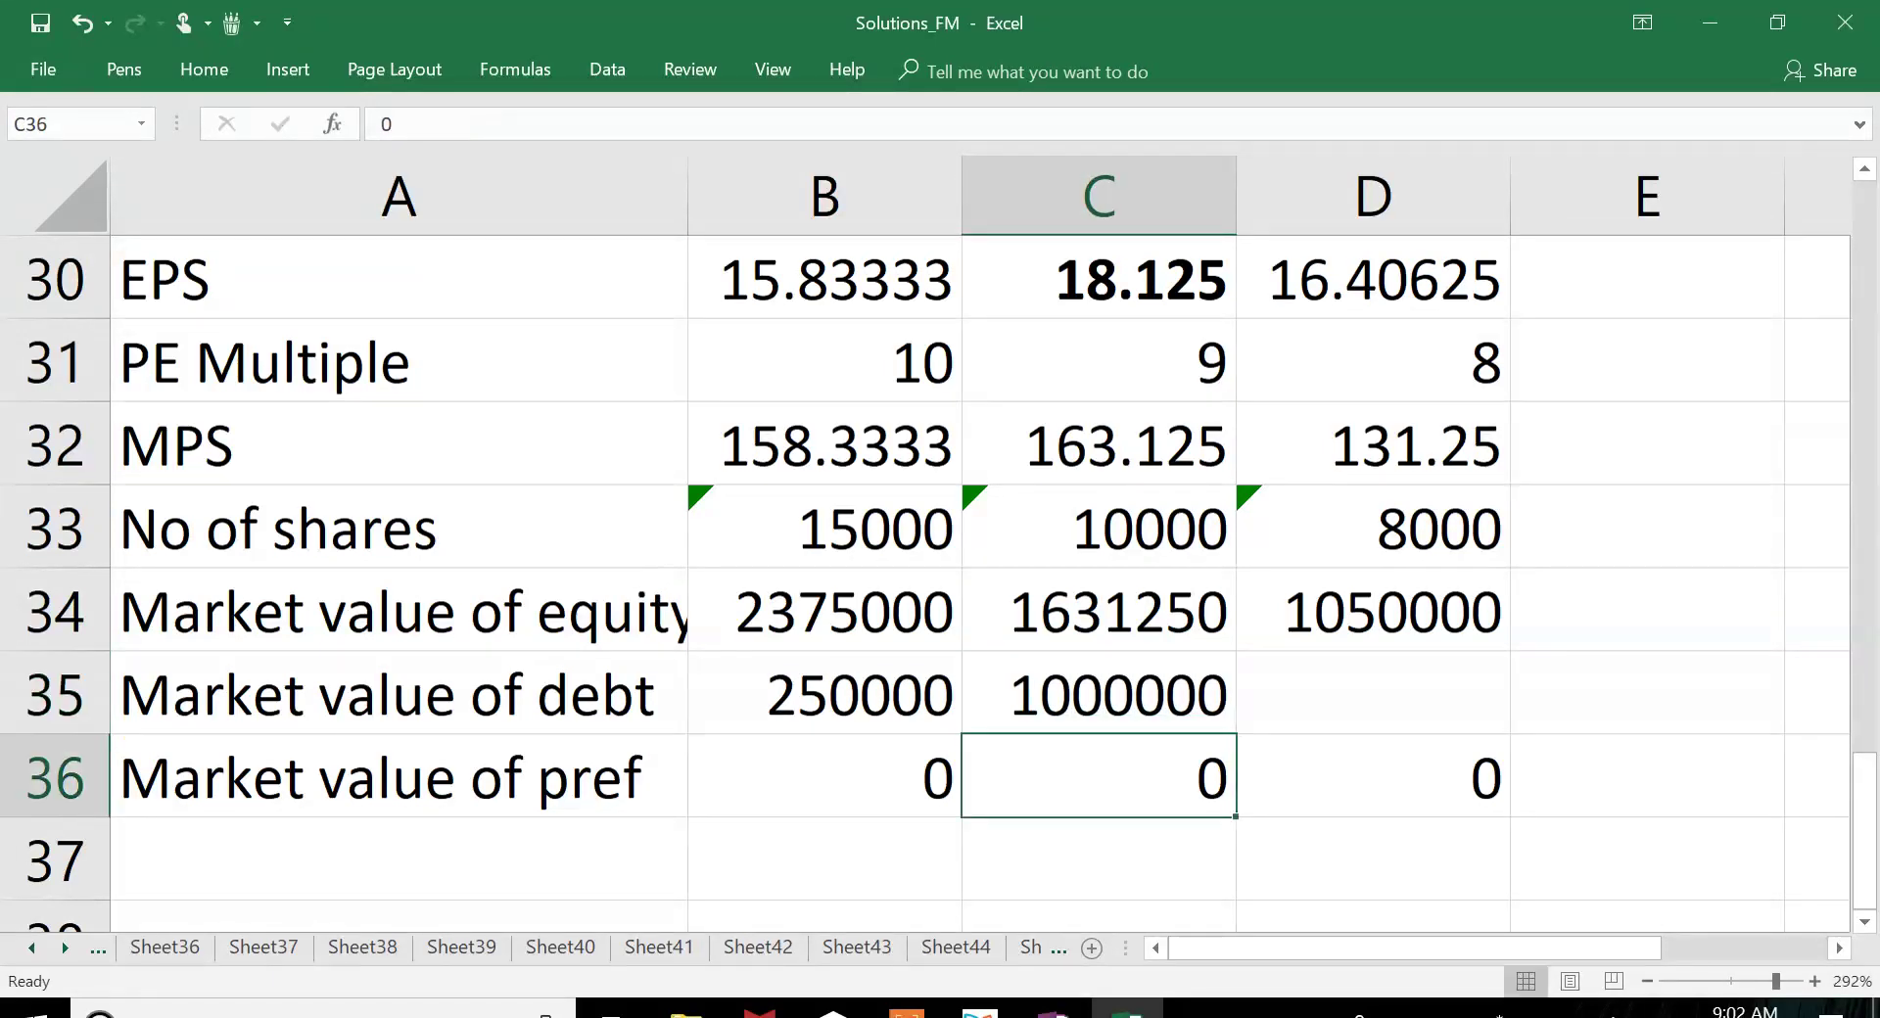
pyautogui.click(1372, 692)
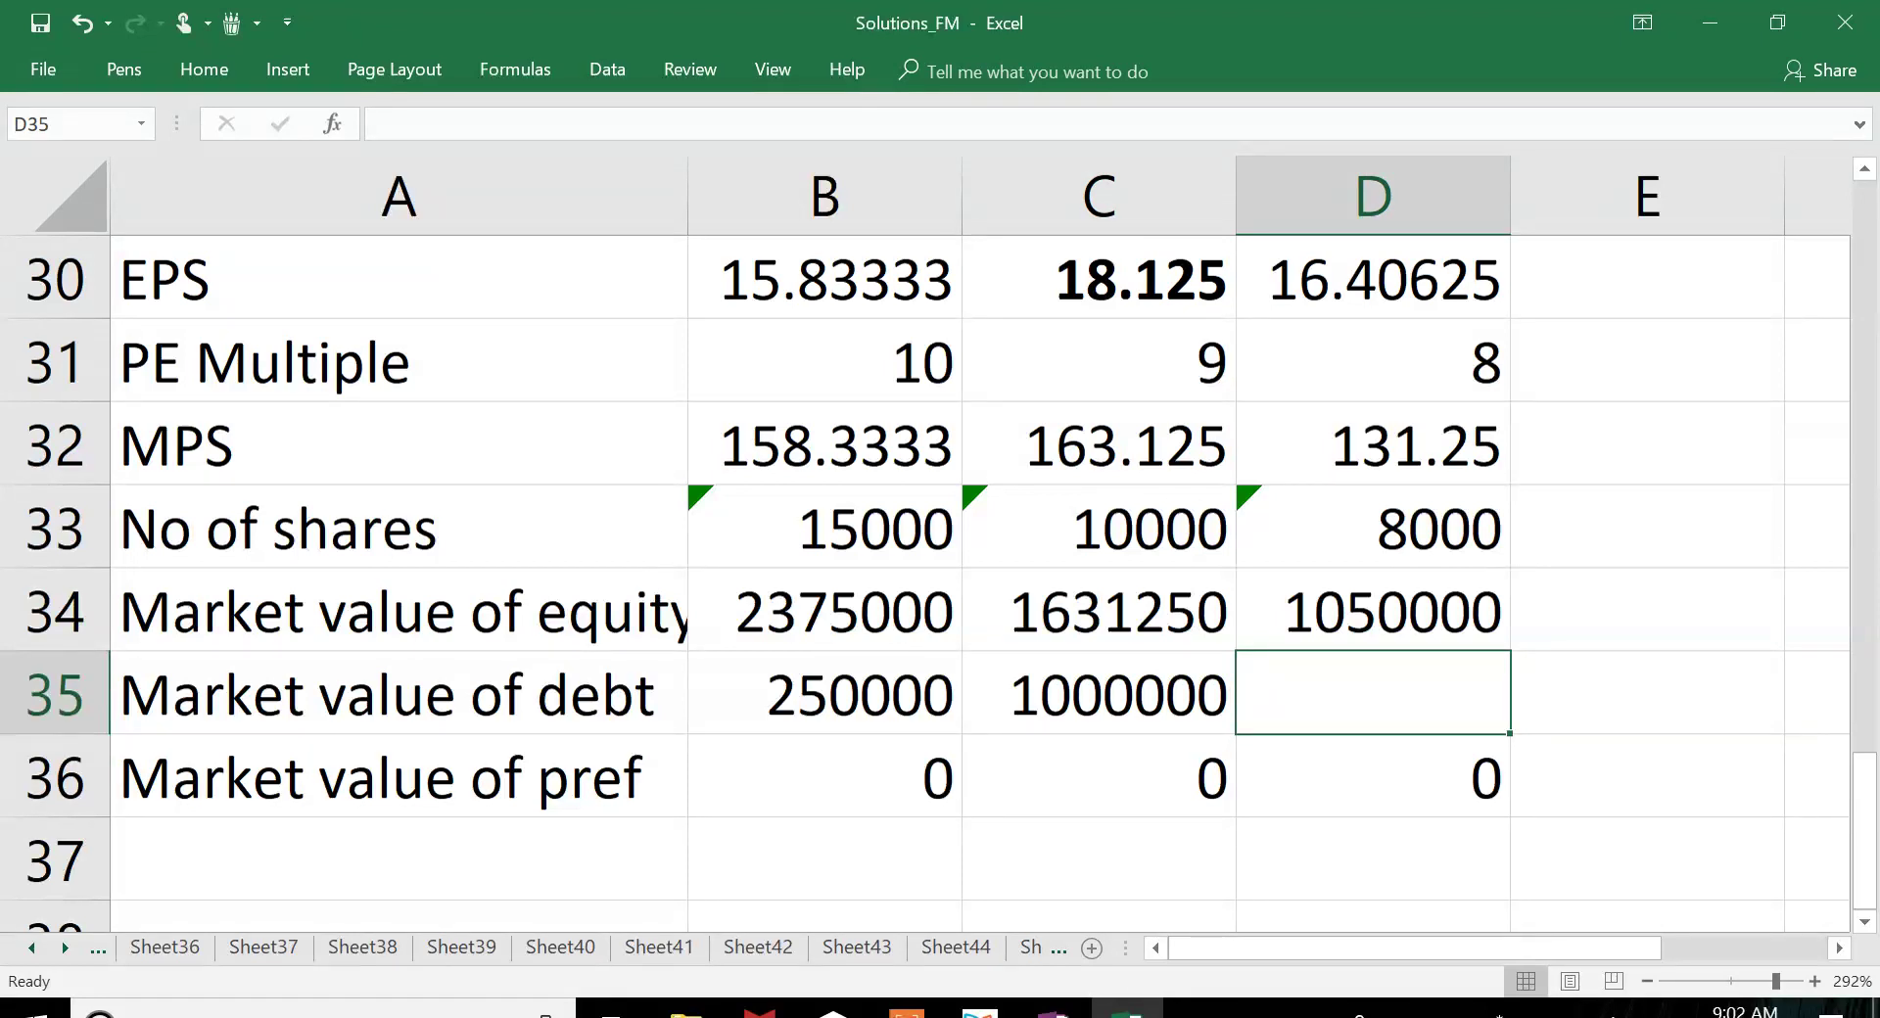
pyautogui.write('1500000')
pyautogui.press('Return')
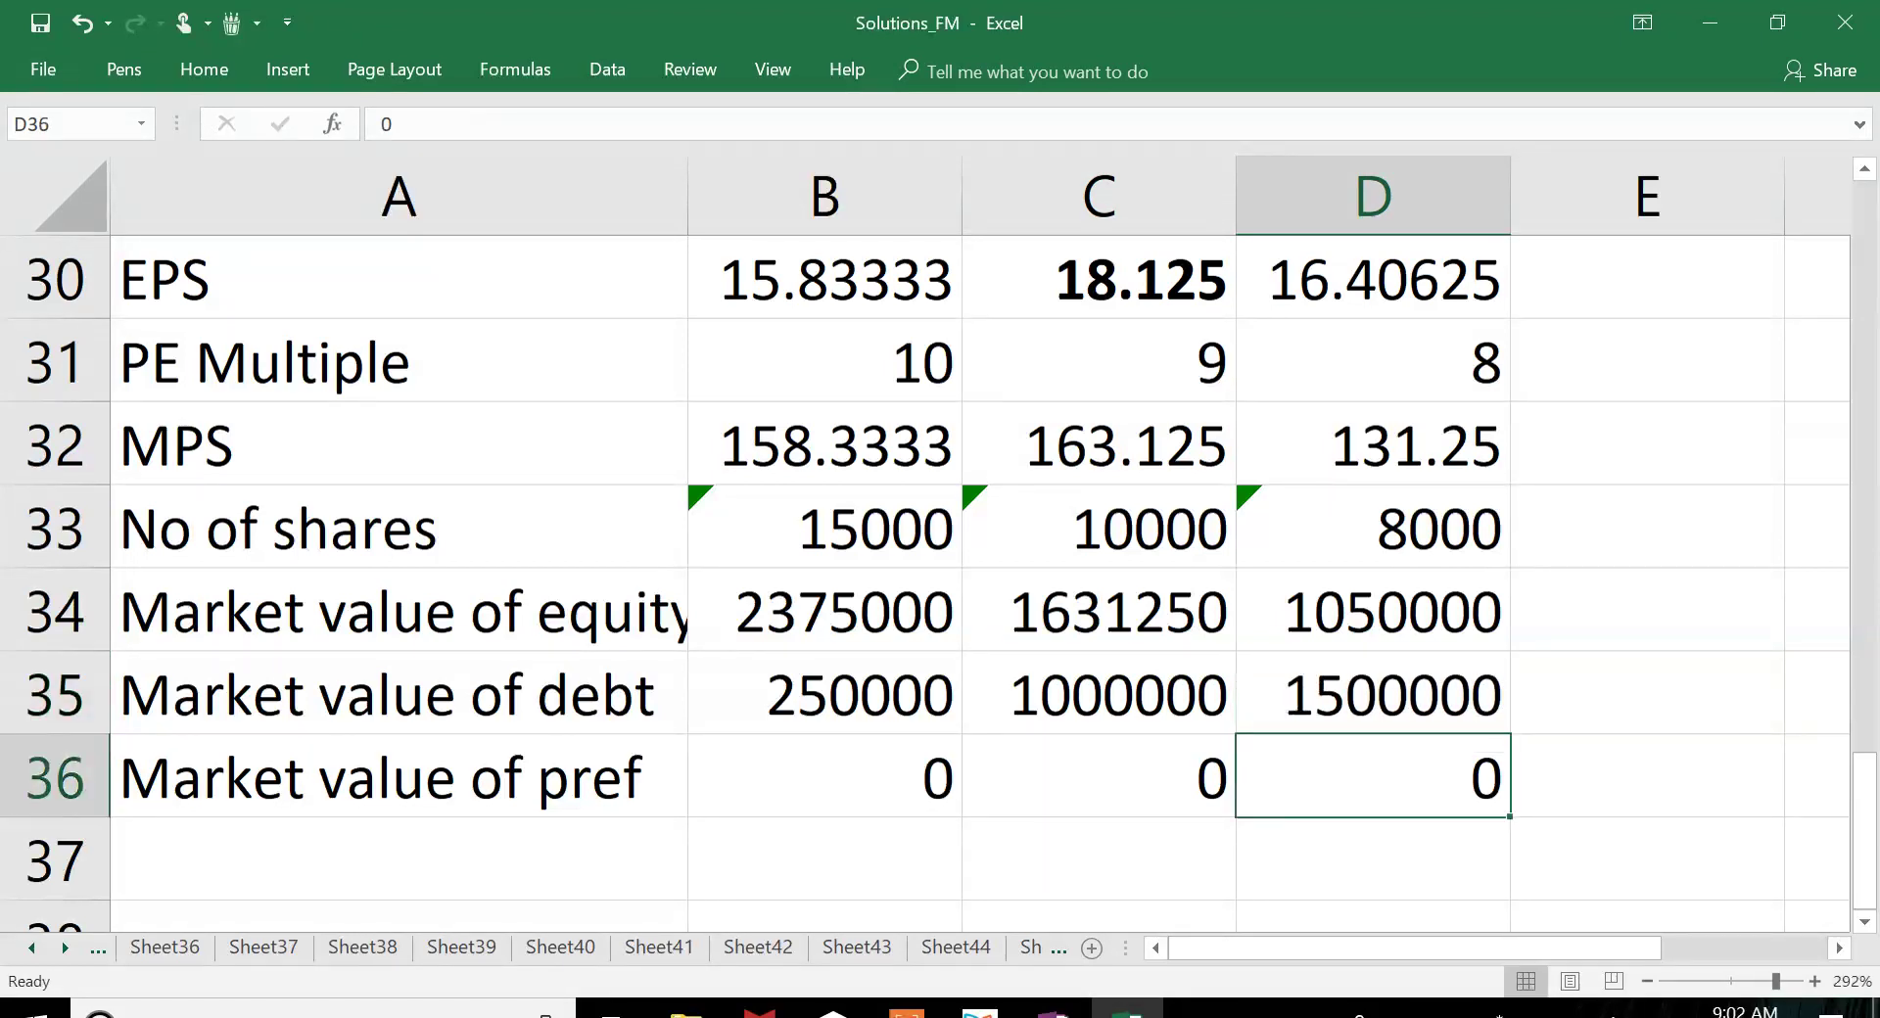
# Step: Total the third alternative's equity, debt and preference market values in D37 with =D34+D35+D36
pyautogui.press('Return')
pyautogui.write('=')
pyautogui.press('Up')
pyautogui.press('Up')
pyautogui.press('Up')
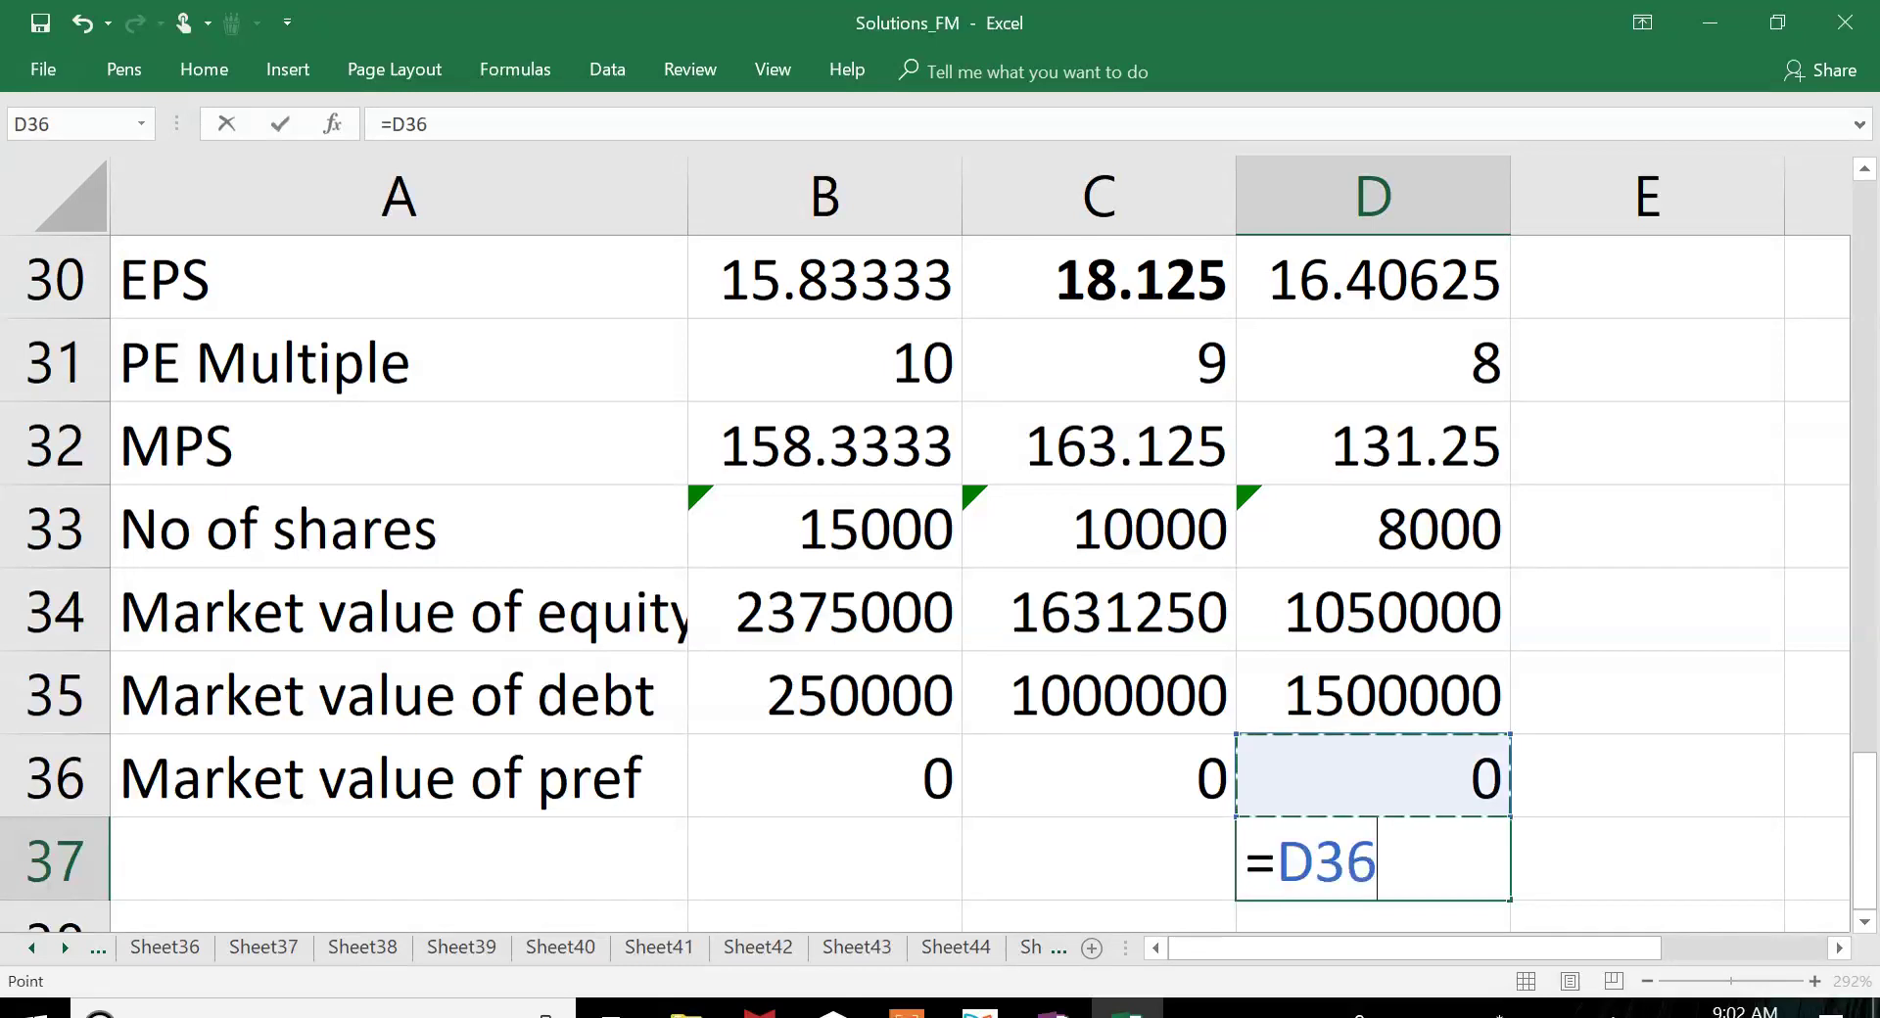
pyautogui.write('+')
pyautogui.press('Up')
pyautogui.press('Up')
pyautogui.write('+')
pyautogui.press('Up')
pyautogui.press('Return')
# Step: Copy the total formula from D37 into C37 and B37
pyautogui.press('Up')
pyautogui.hotkey('ctrl', 'c')
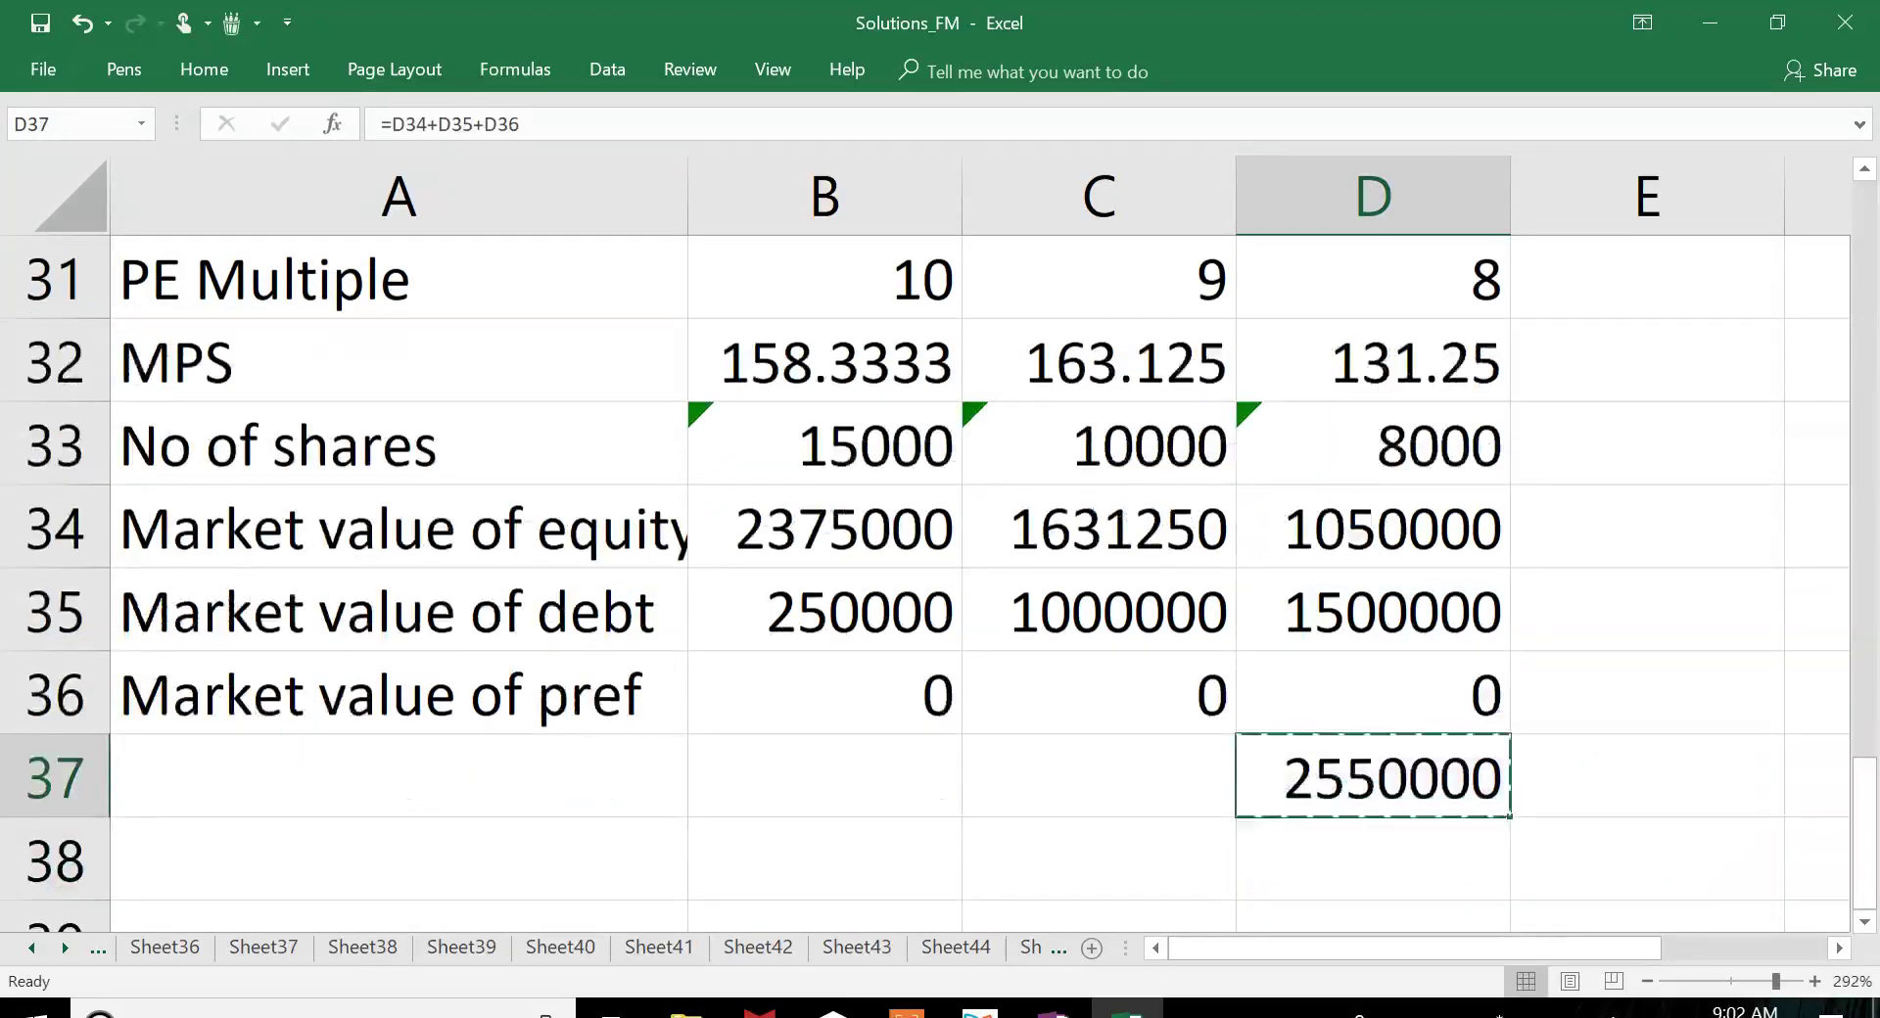
pyautogui.press('Left')
pyautogui.hotkey('ctrl', 'v')
pyautogui.press('Left')
pyautogui.hotkey('ctrl', 'v')
pyautogui.press('Escape')
# Step: Label the total row in A37 as "Market value of firm"
pyautogui.press('Left')
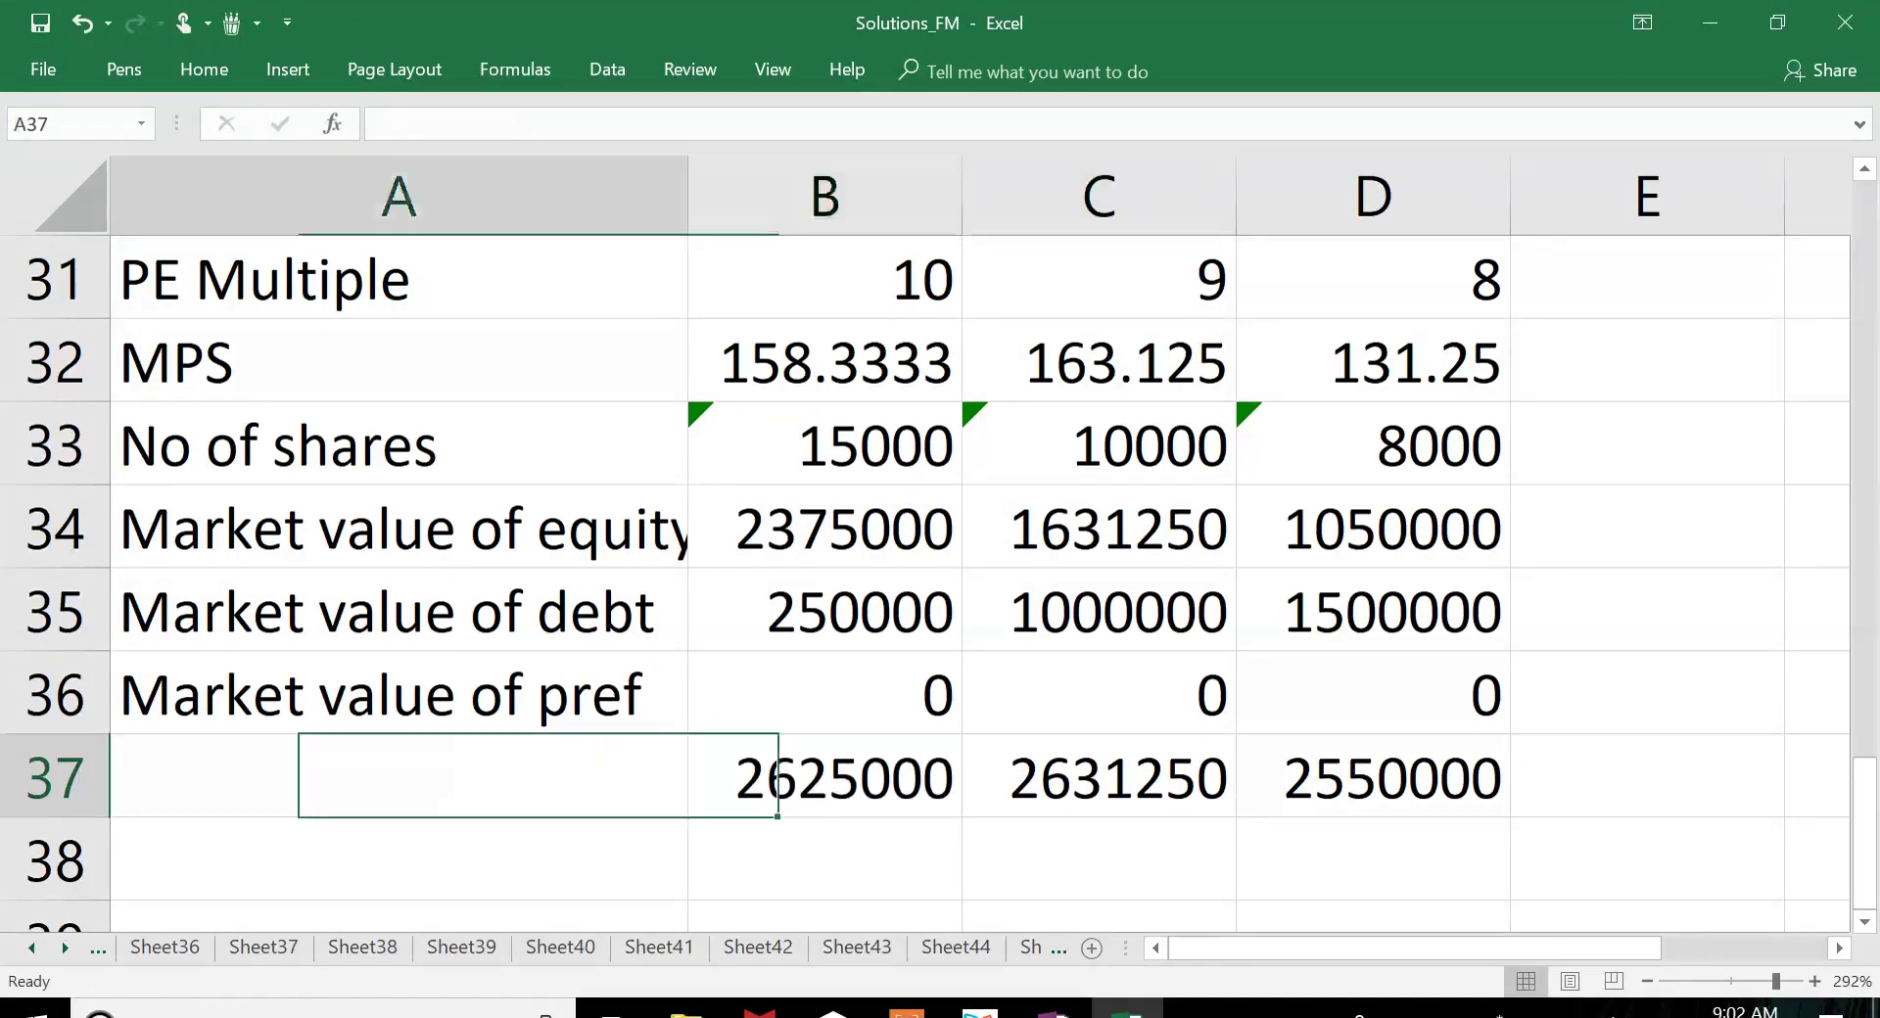
pyautogui.write('Ma')
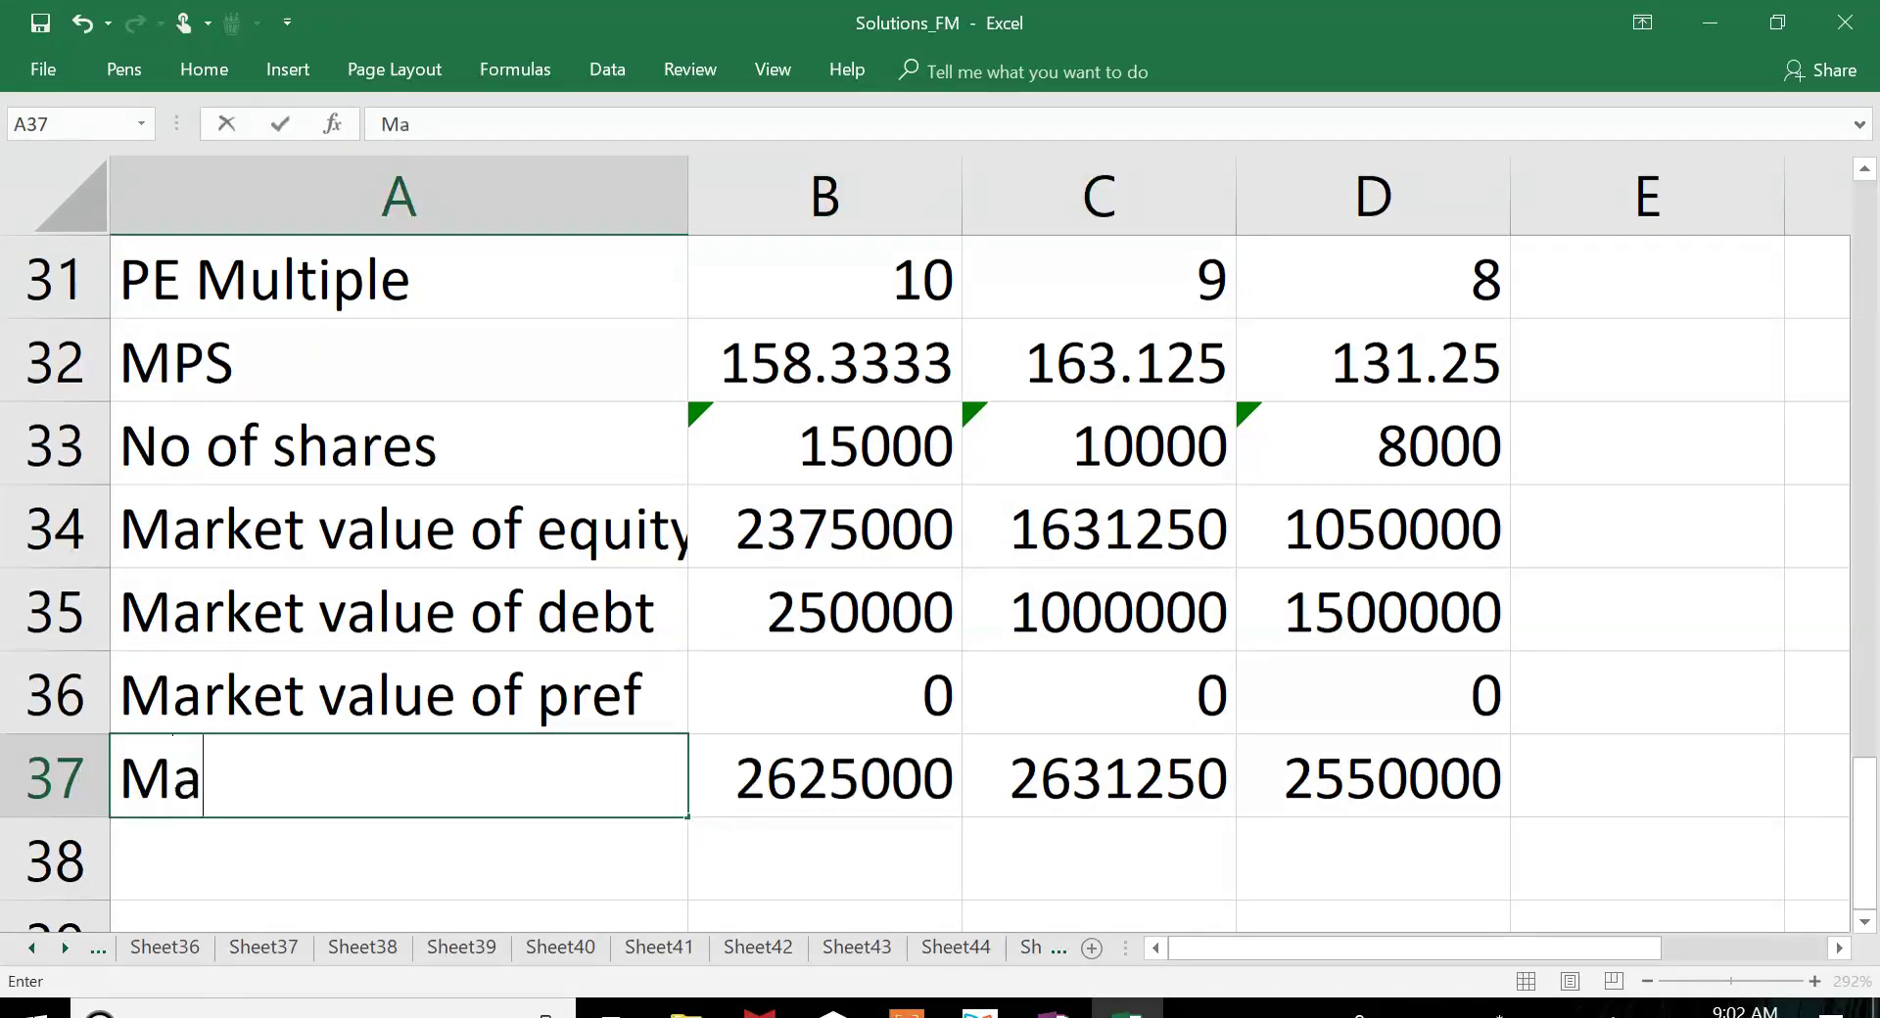
pyautogui.write('rket valu')
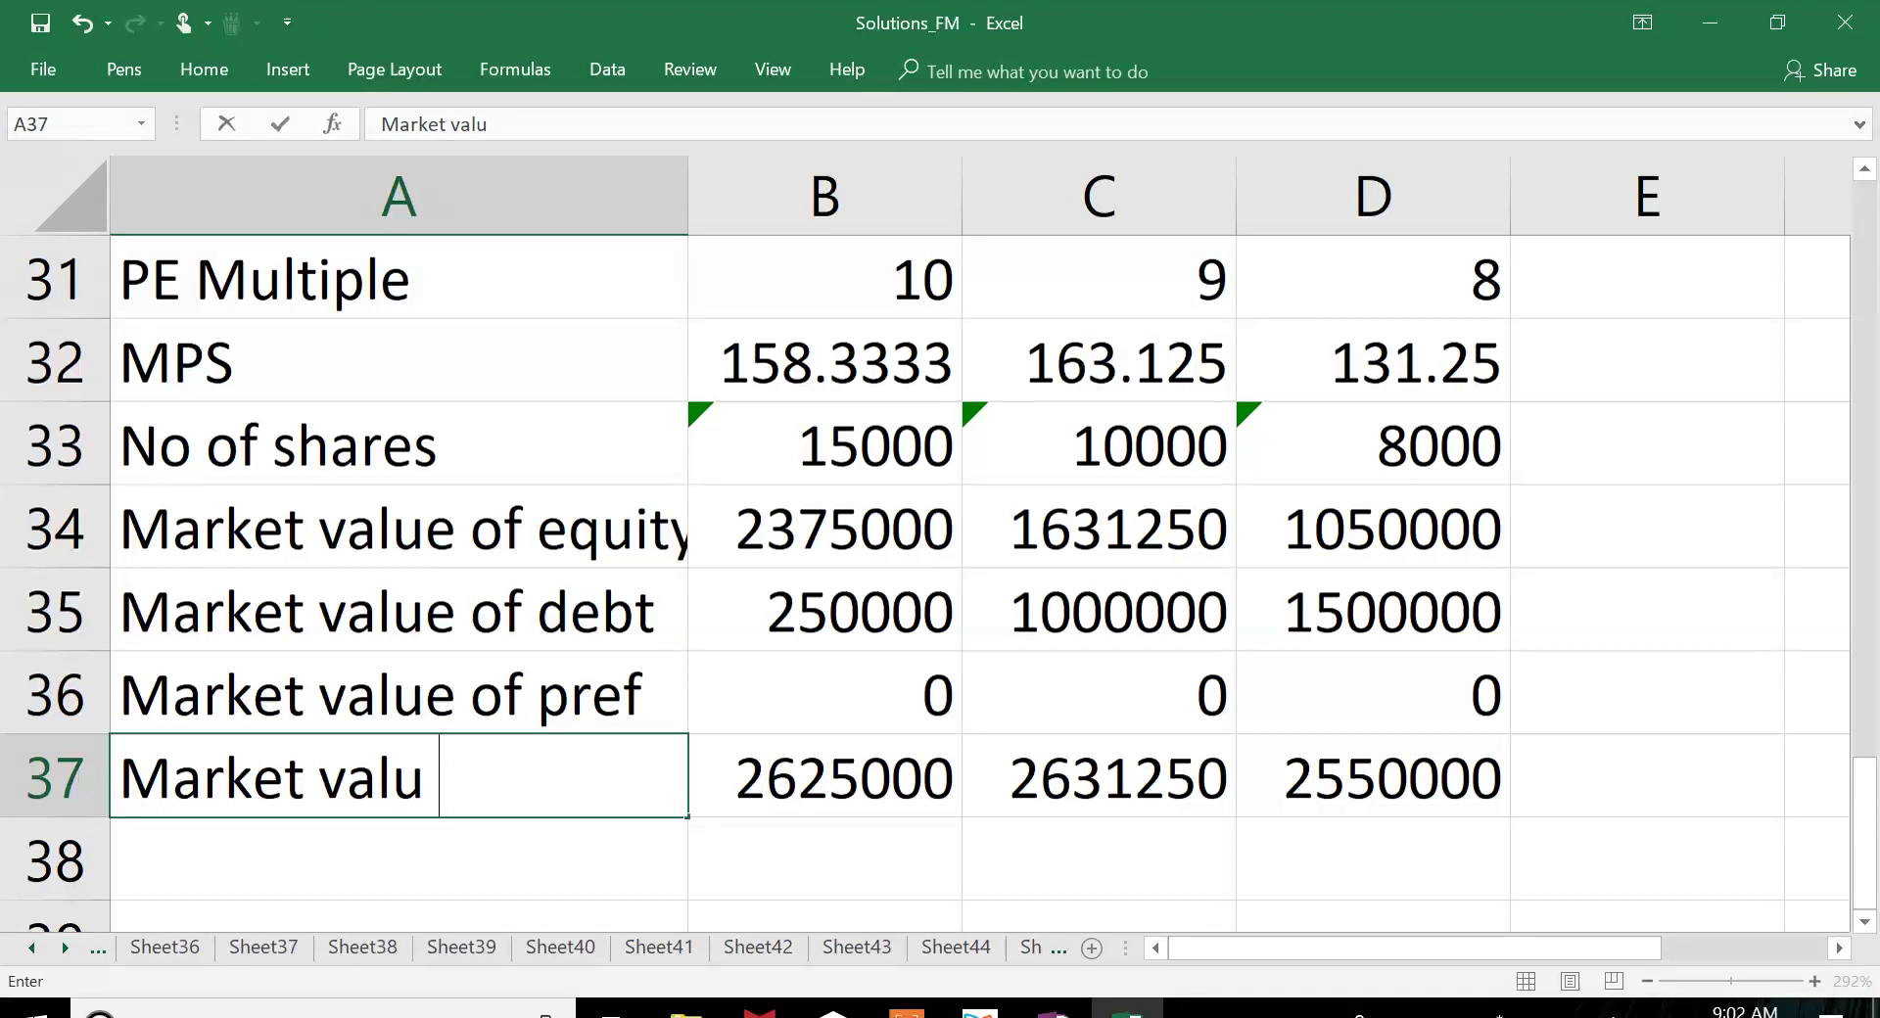
pyautogui.write('e of firm')
pyautogui.press('Return')
# Step: Make the second alternative's market value of firm in C37 bold
pyautogui.press('Right')
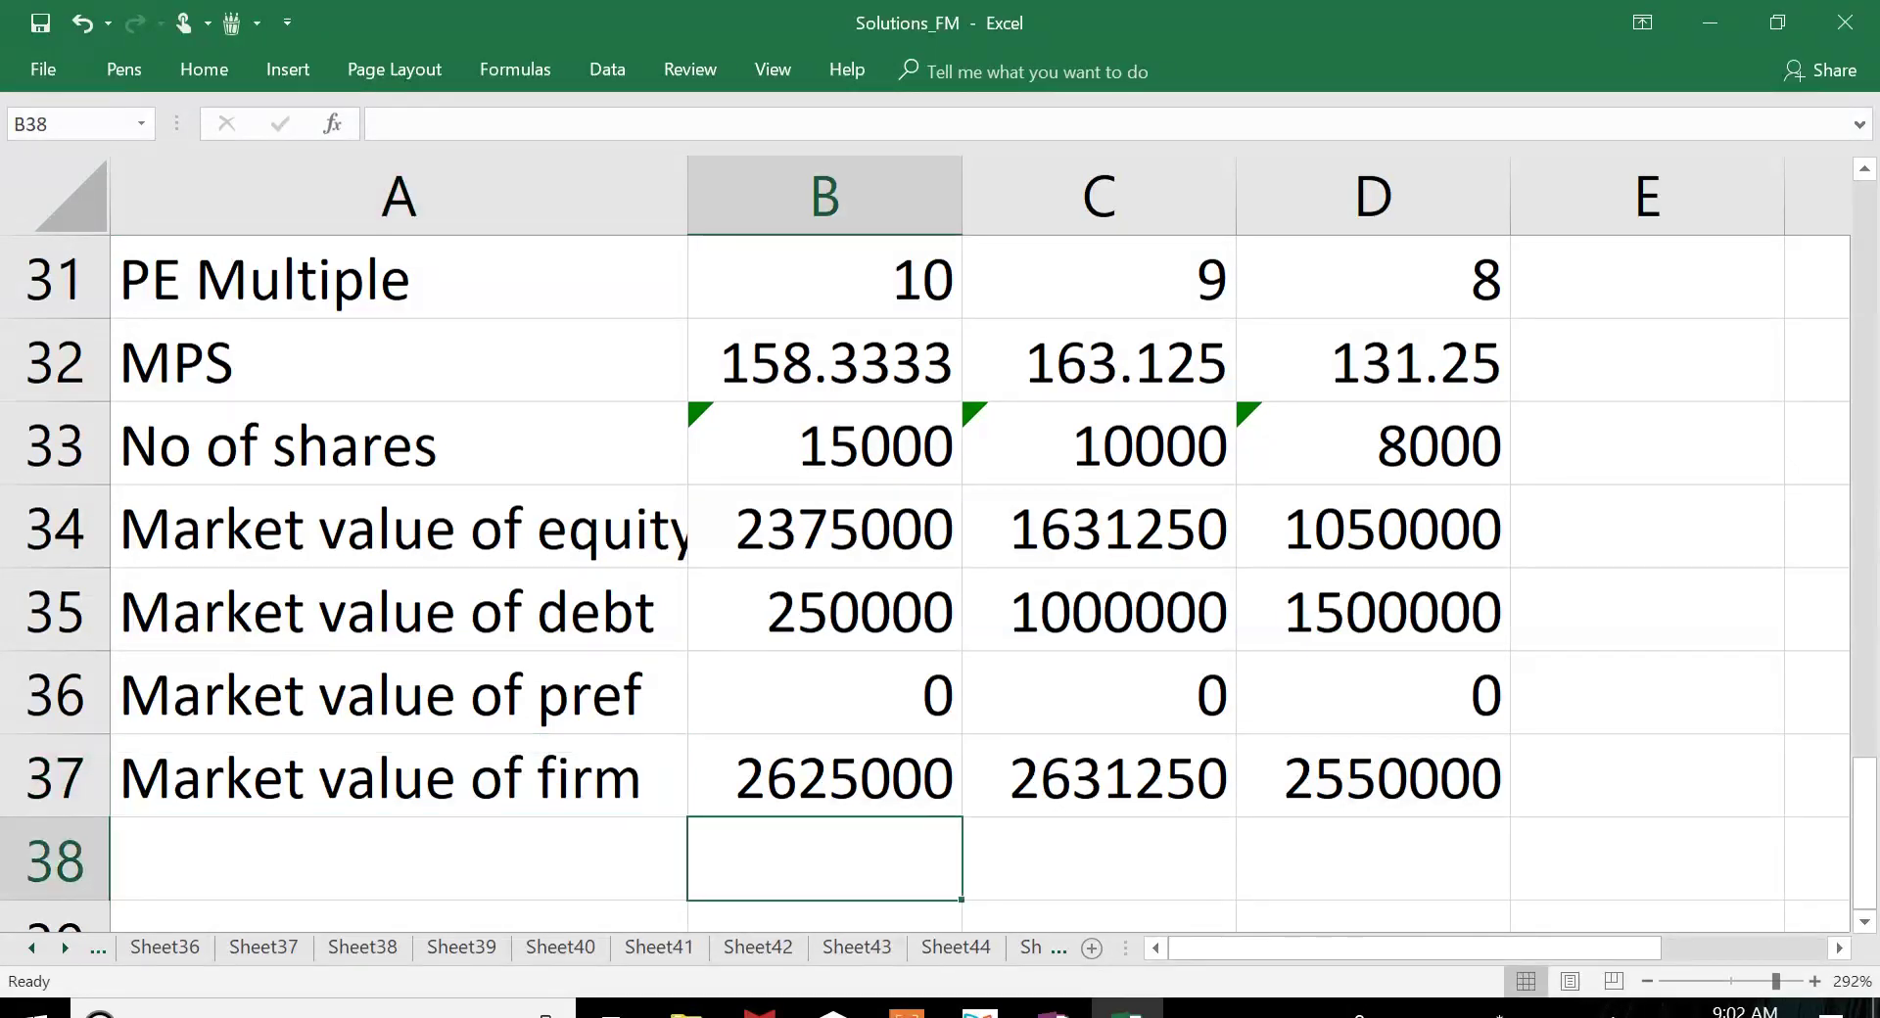
pyautogui.press('Right')
pyautogui.press('Up')
pyautogui.hotkey('ctrl', 'b')
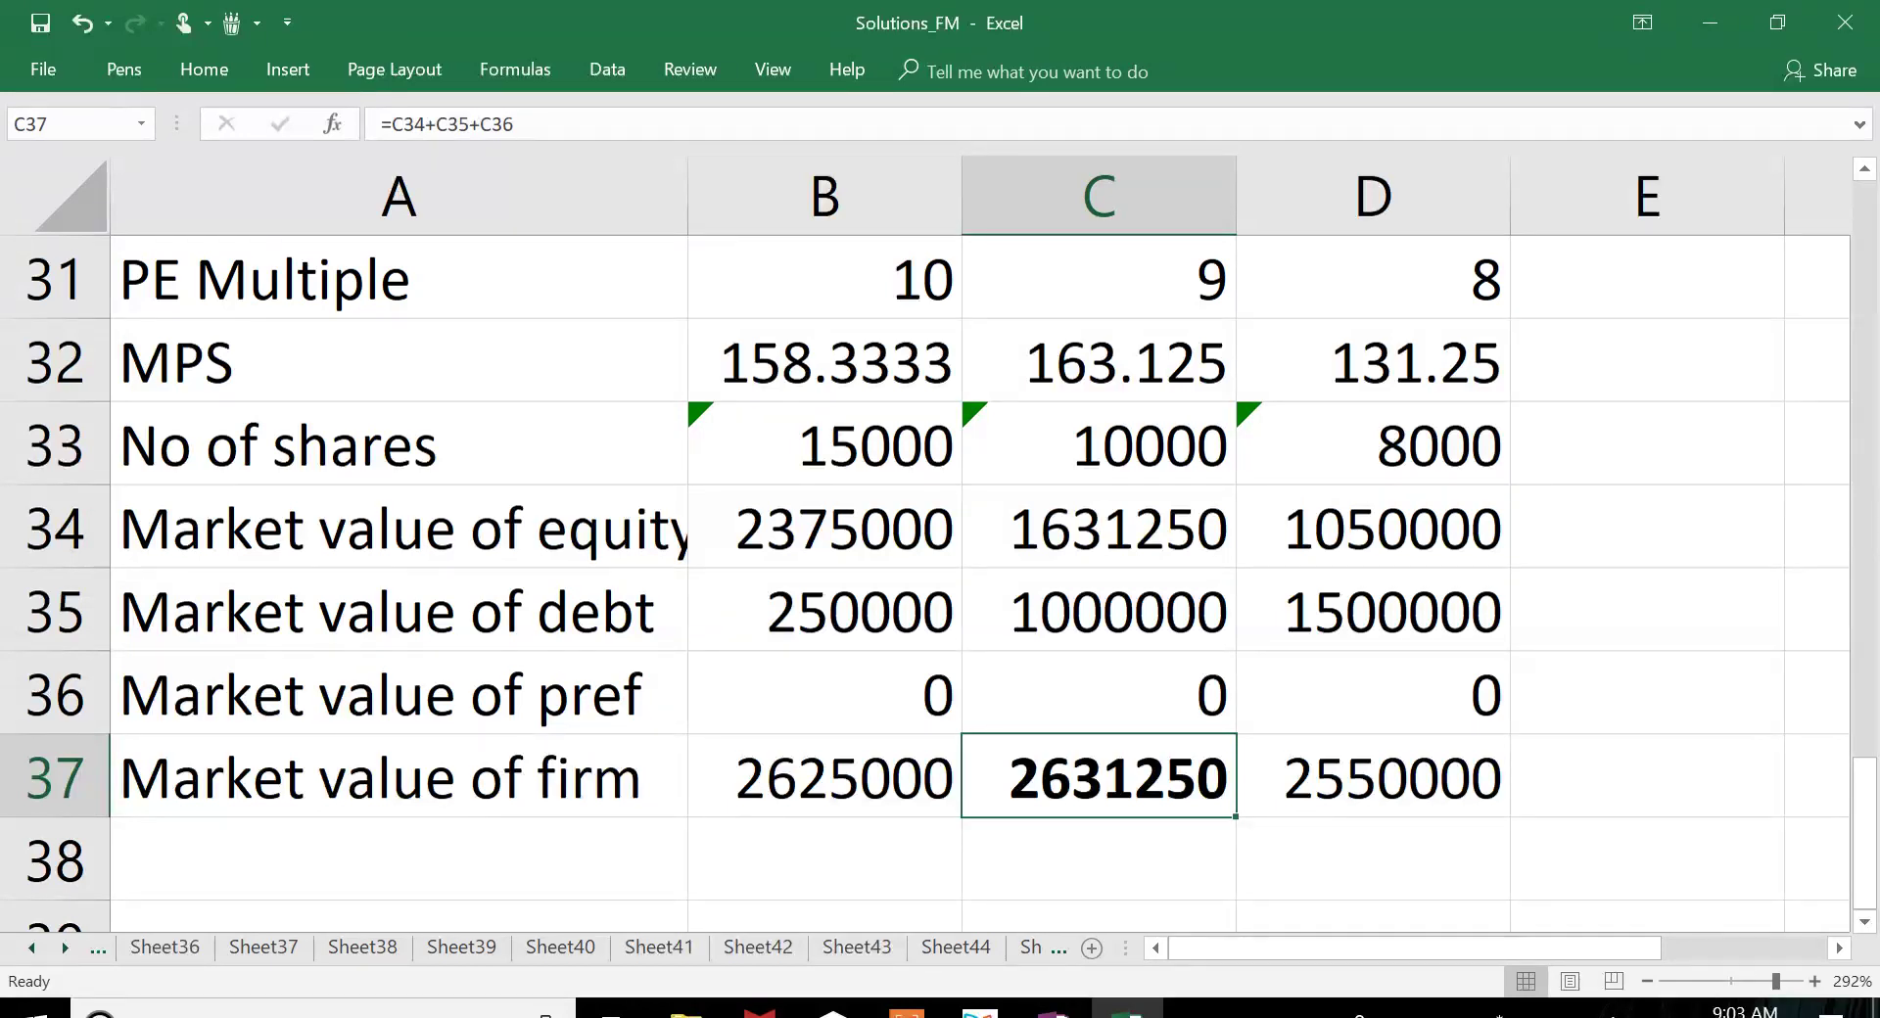
# Step: Try a PE multiple of 11 for the first alternative in B31, and undo the change
pyautogui.press('Up')
pyautogui.press('Up')
pyautogui.press('Up')
pyautogui.press('Up')
pyautogui.press('Up')
pyautogui.press('Up')
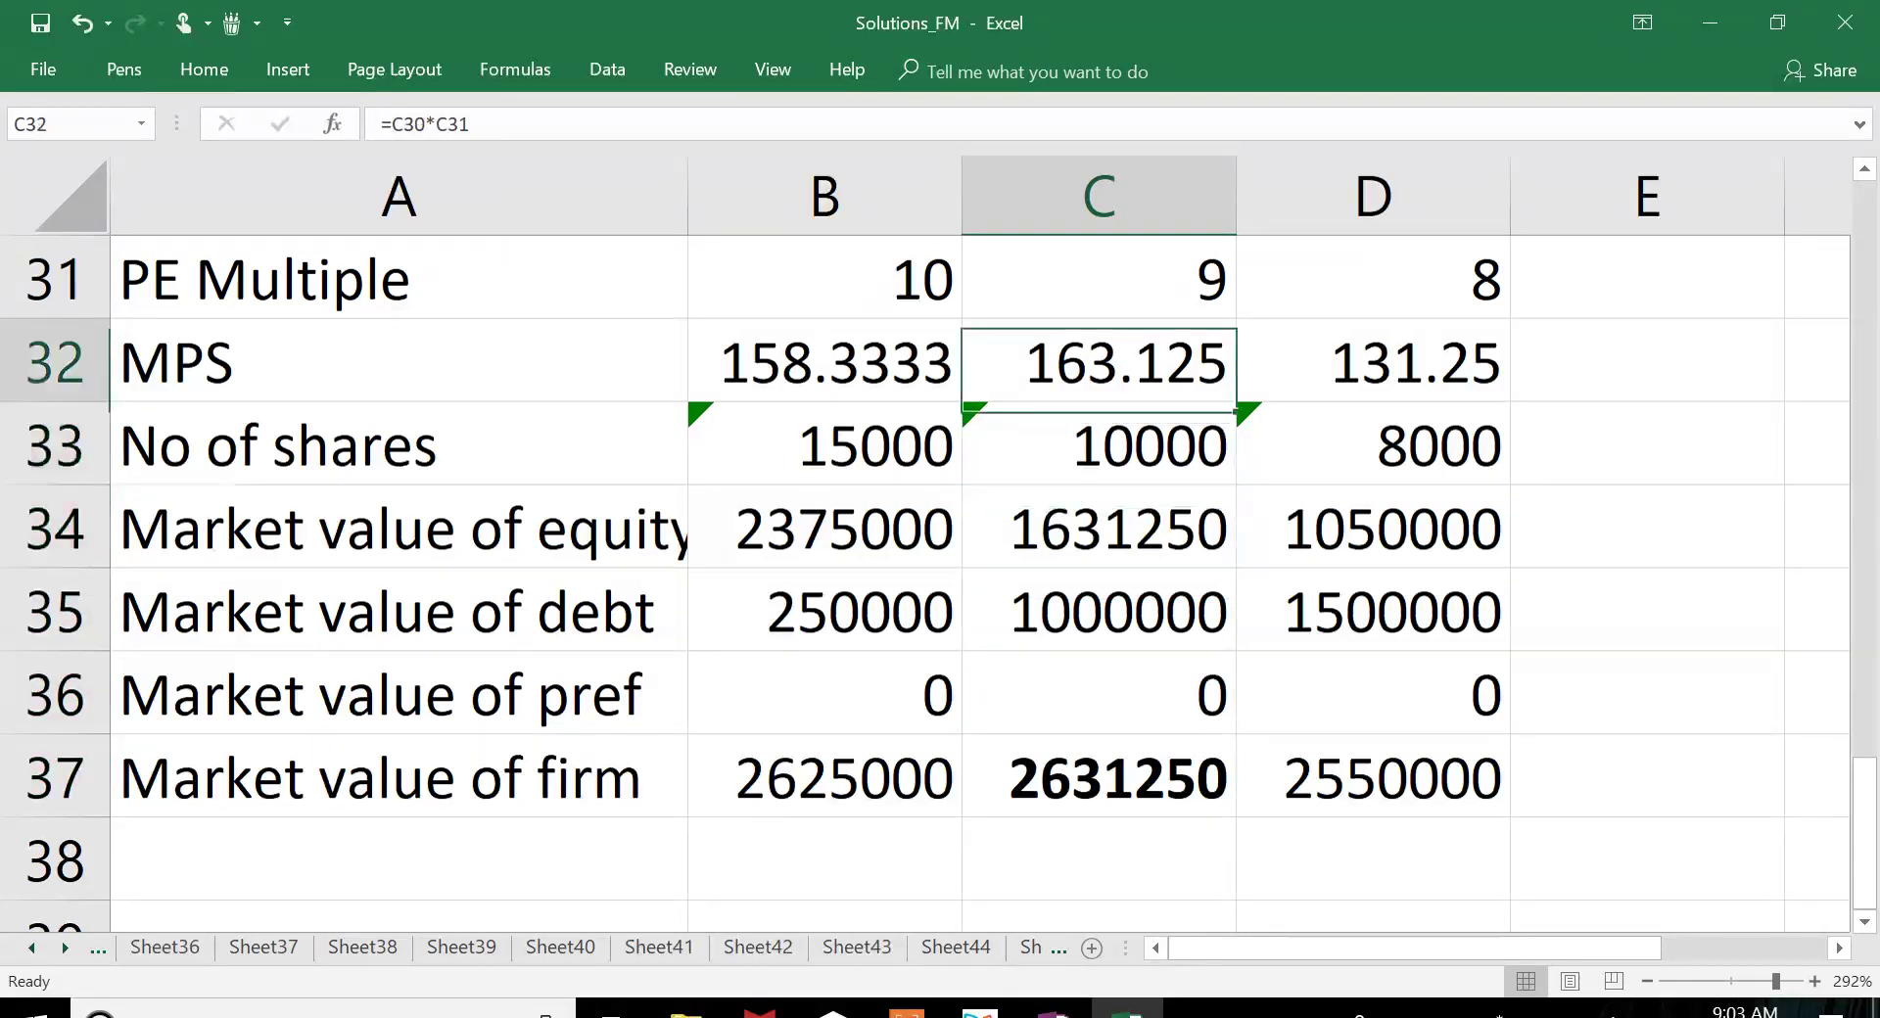
pyautogui.press('Left')
pyautogui.write('``')
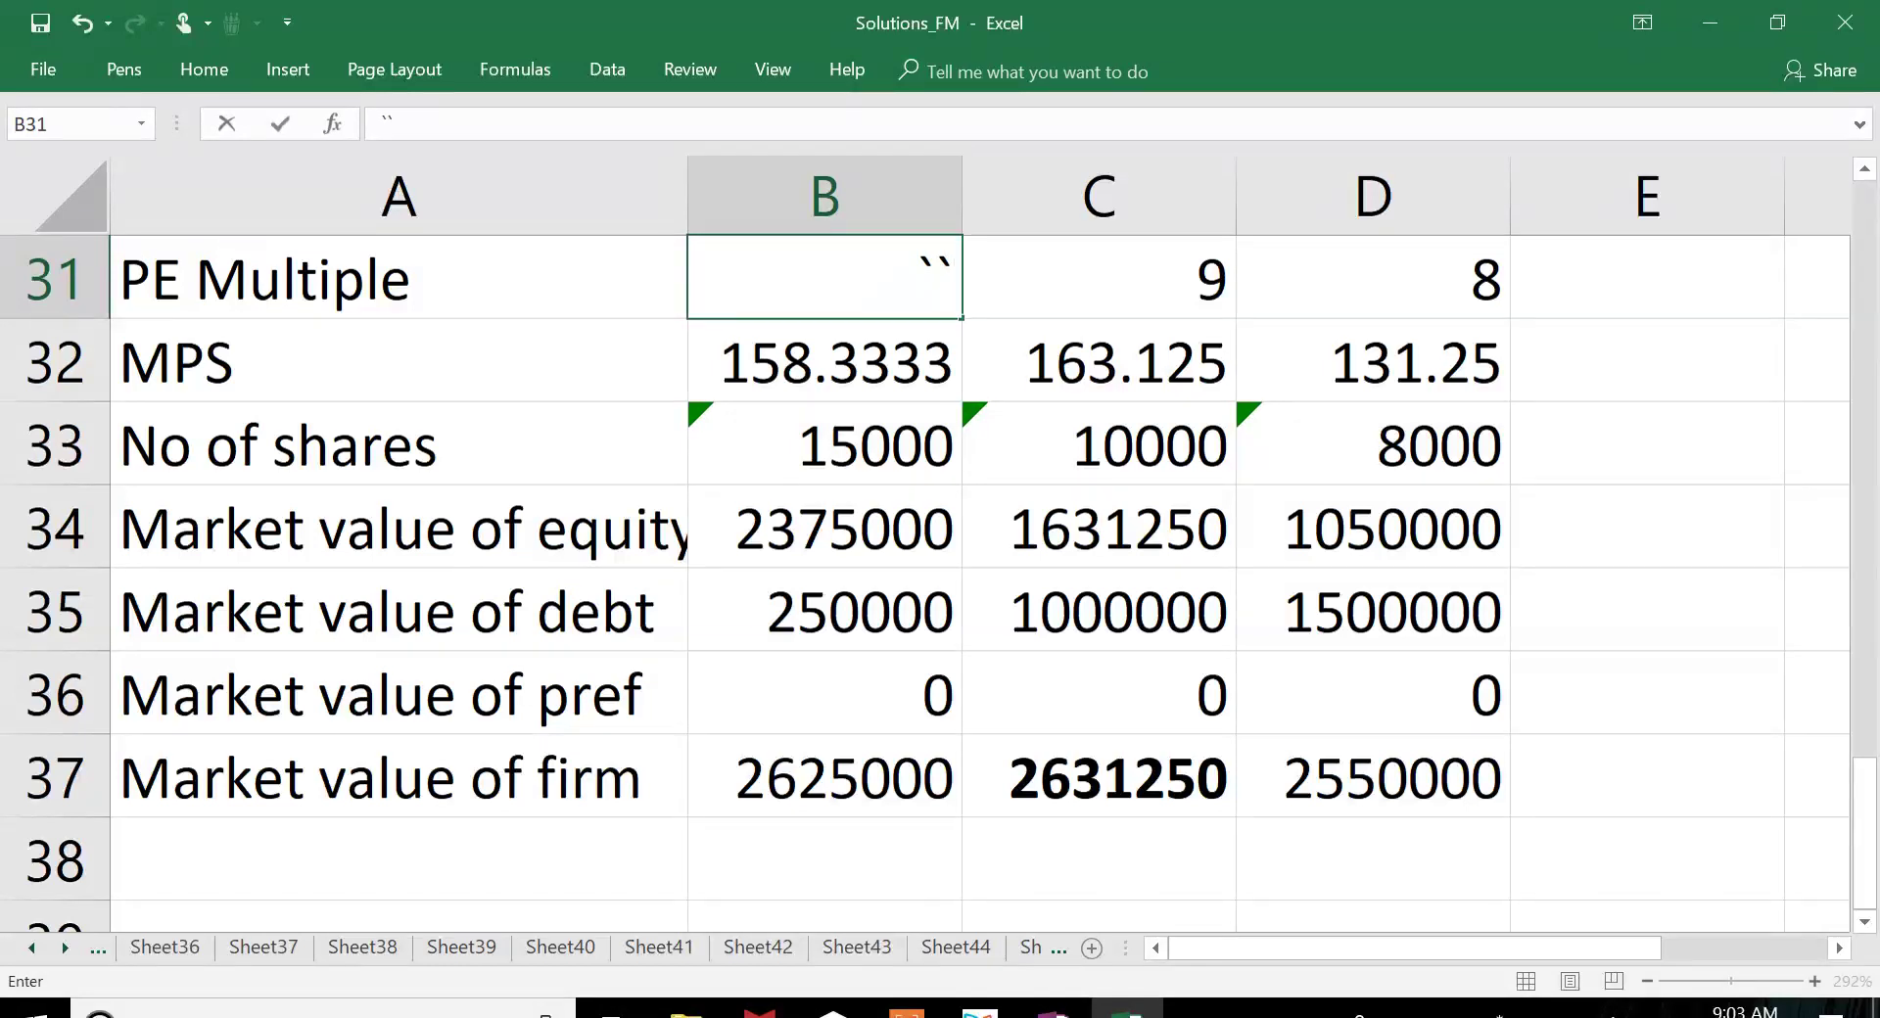
pyautogui.write('11')
pyautogui.press('Return')
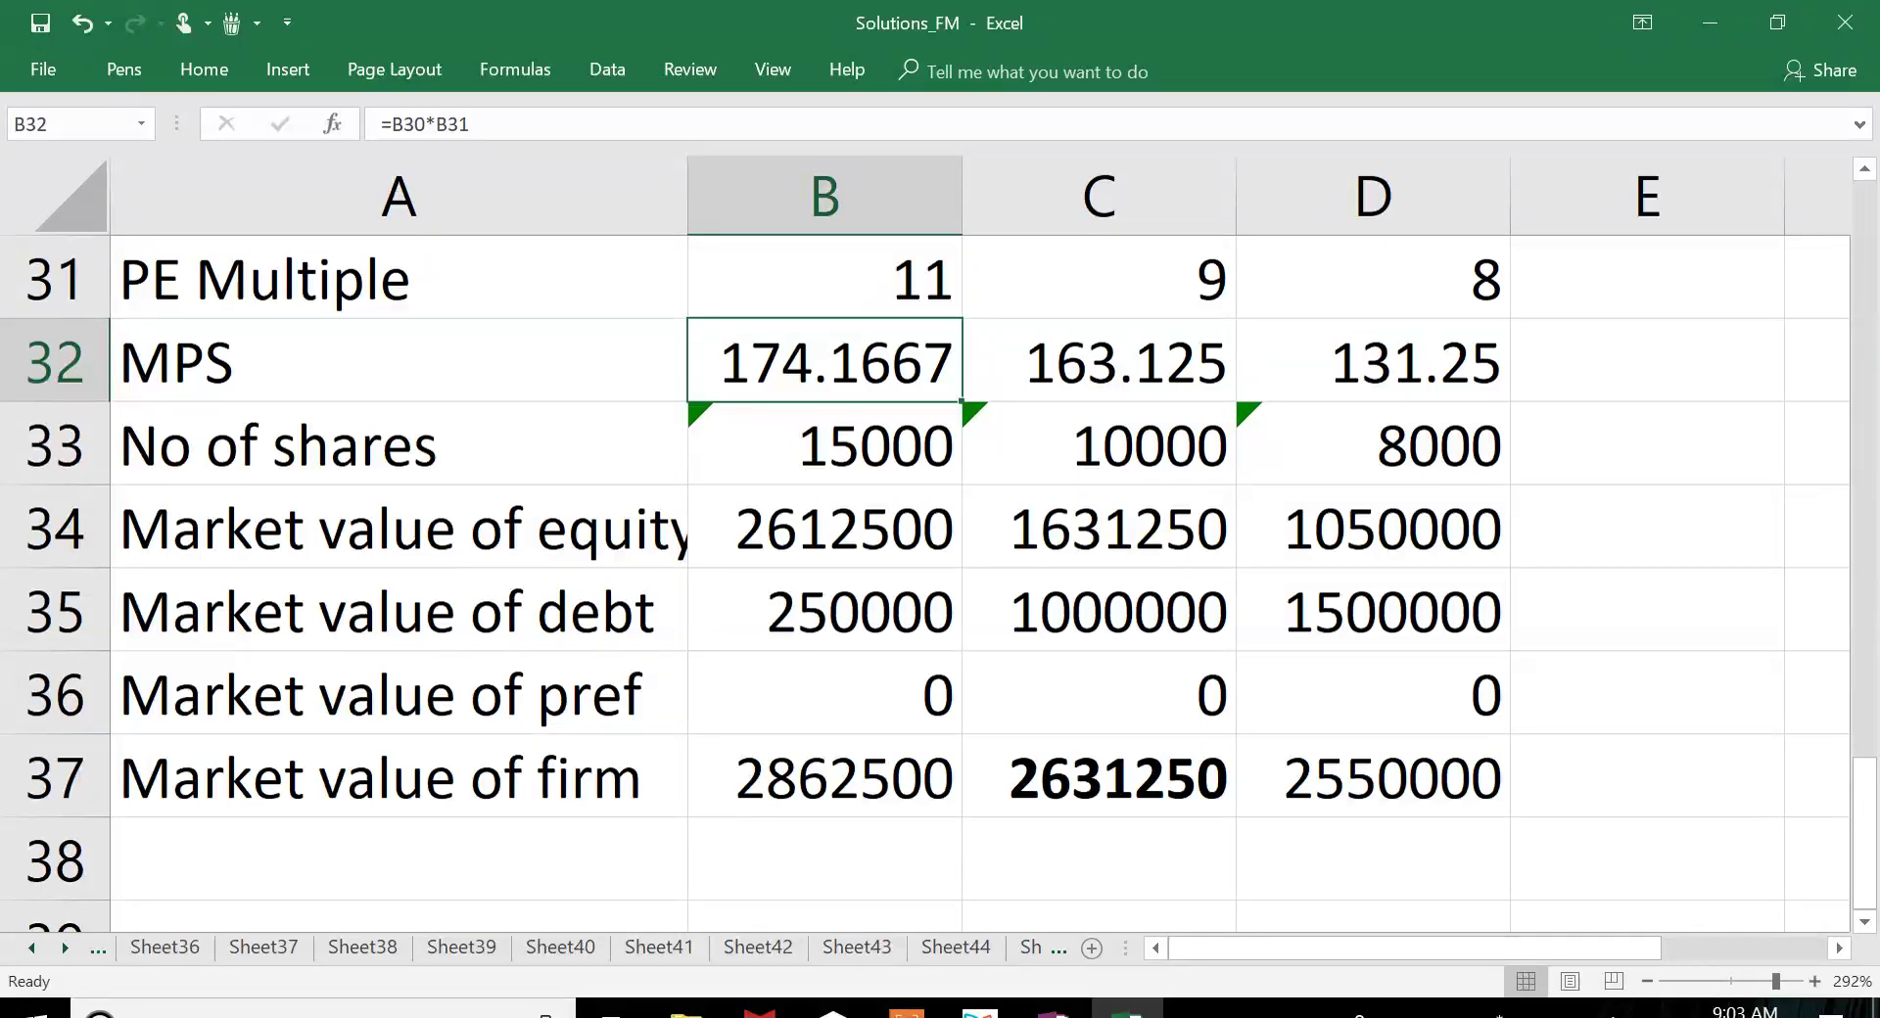
pyautogui.hotkey('ctrl', 'z')
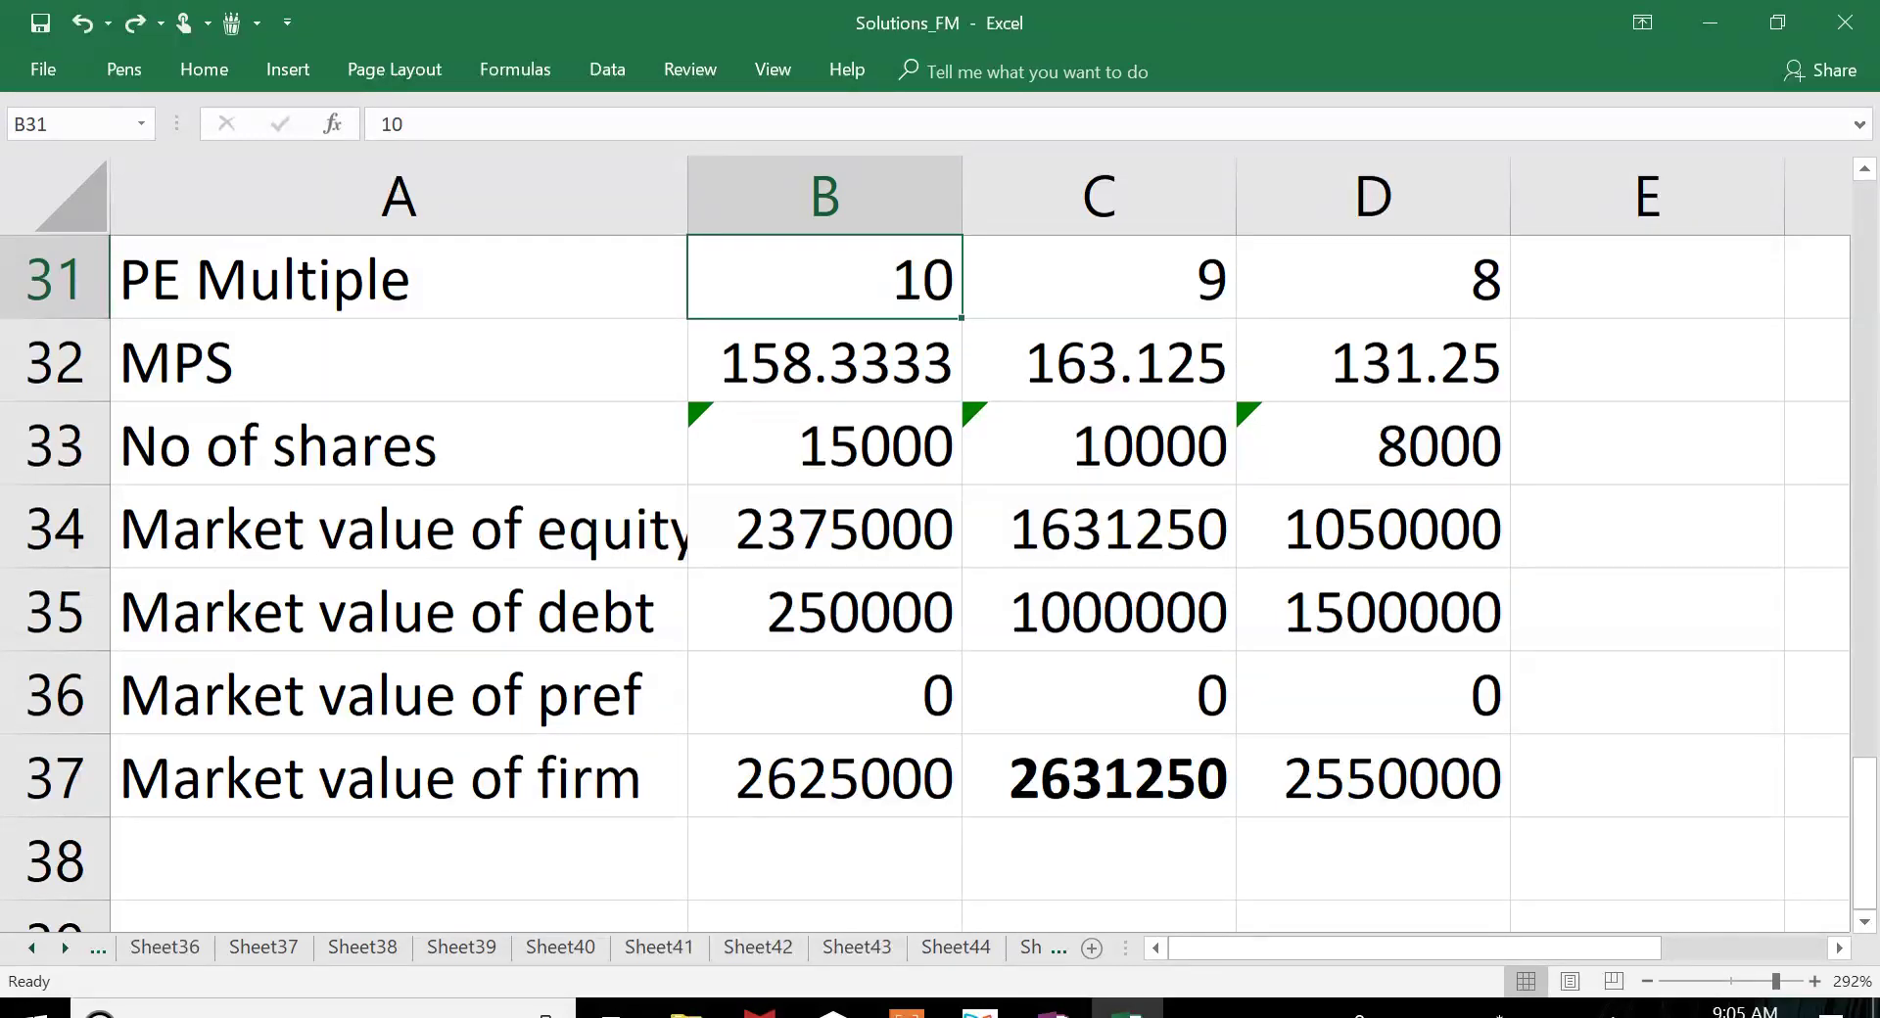
# Step: Switch to the Xodo notes and examine the format for calculating EPS and market value of firm
pyautogui.hotkey('alt', 'Tab')
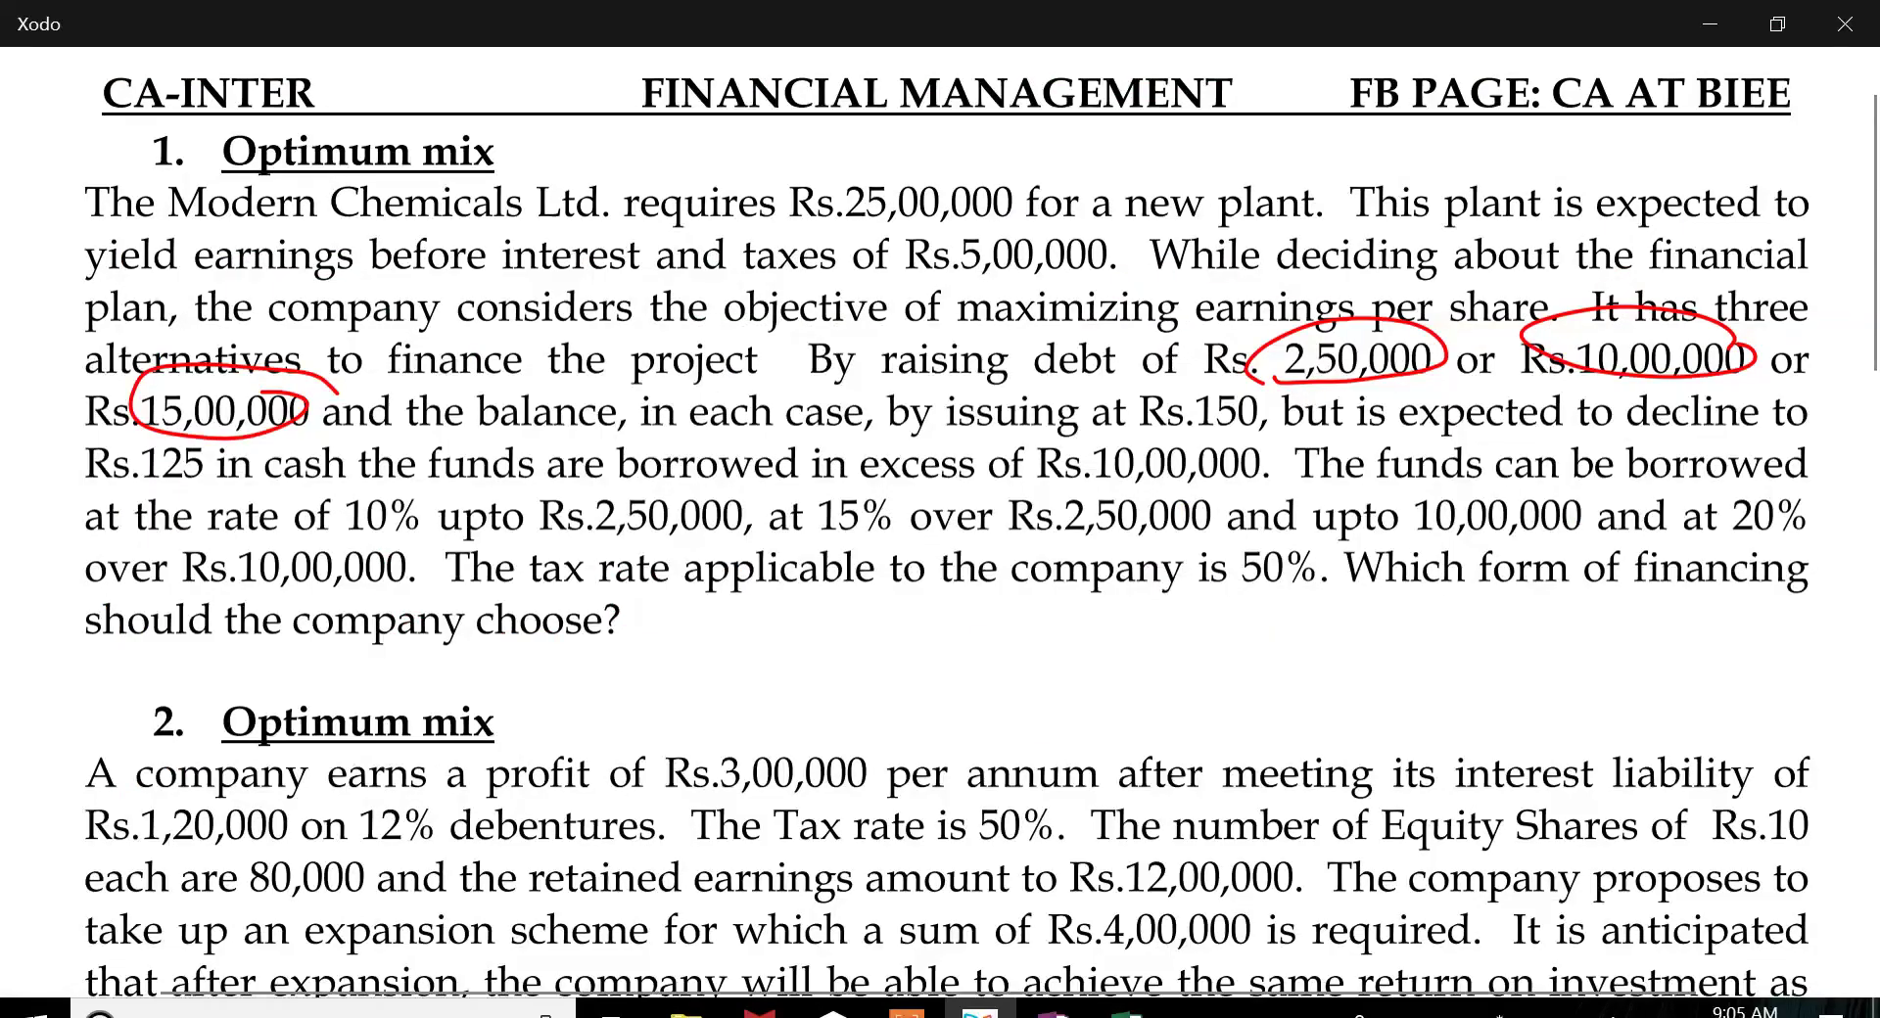
pyautogui.scroll(15, 939, 519)
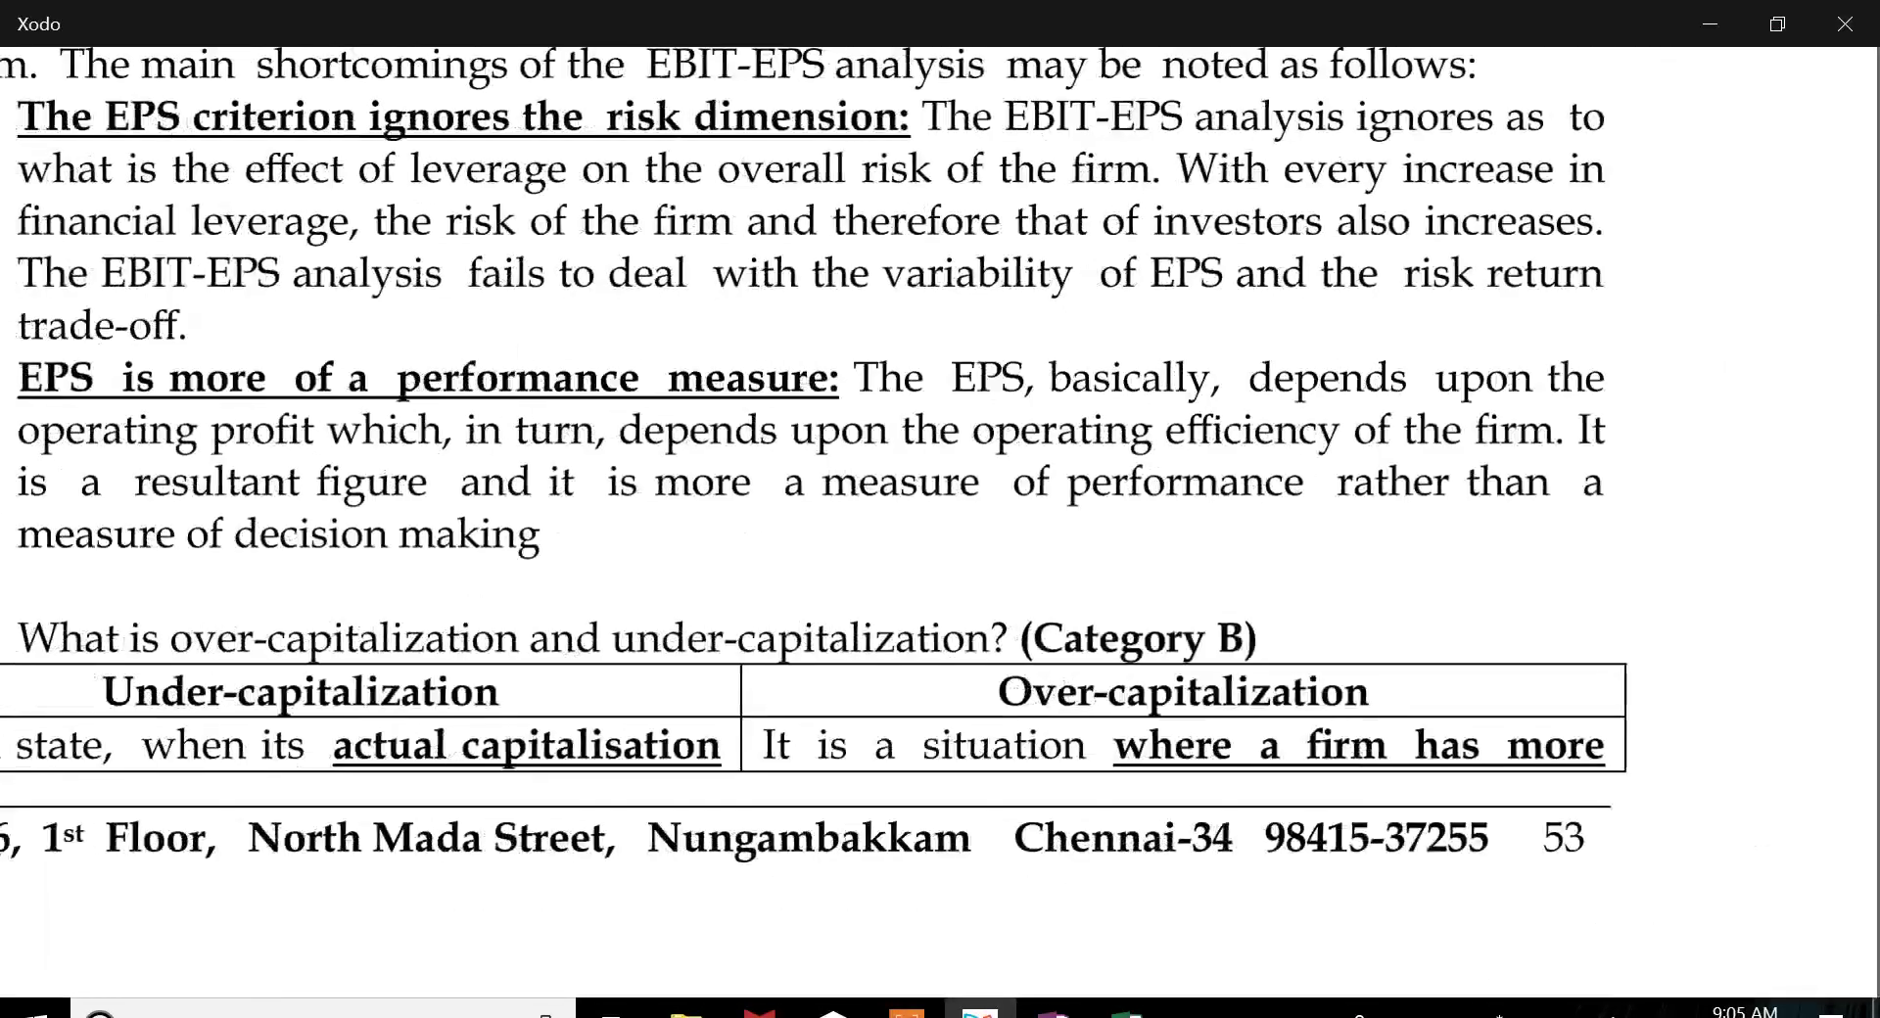
pyautogui.scroll(-5, 940, 518)
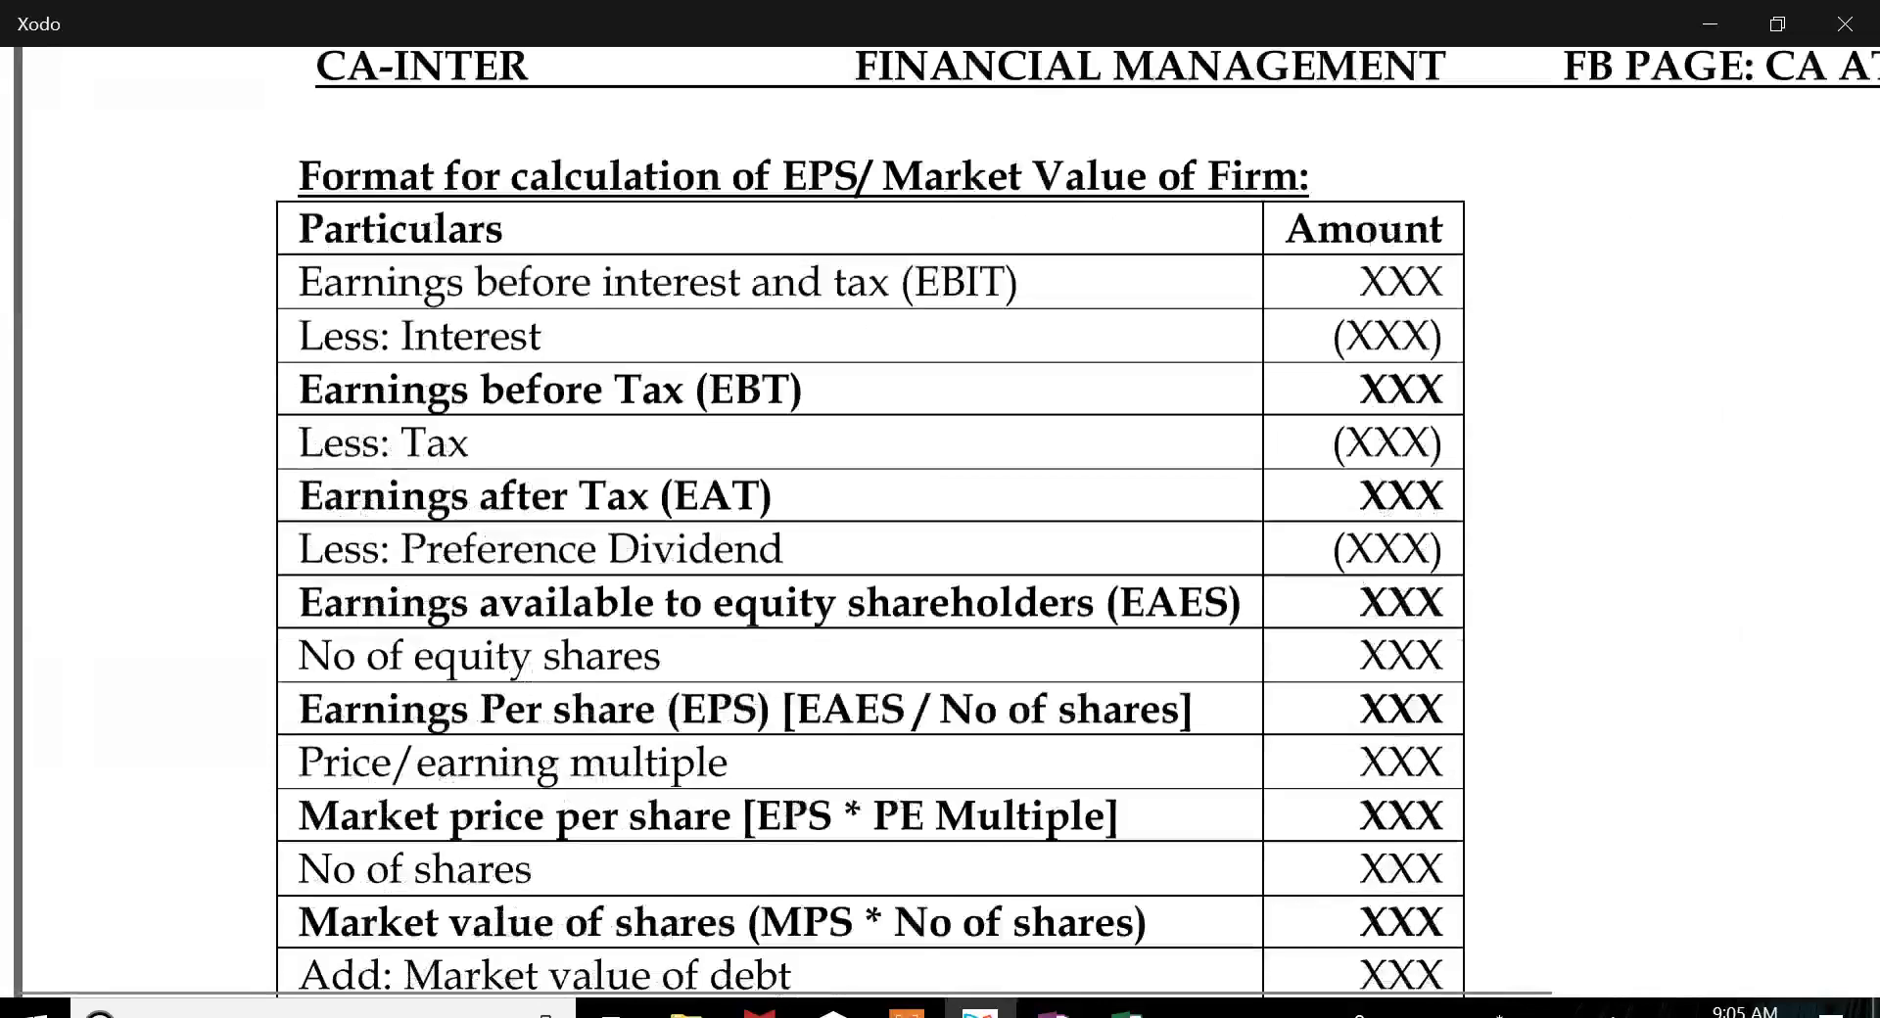
pyautogui.scroll(-1, 940, 519)
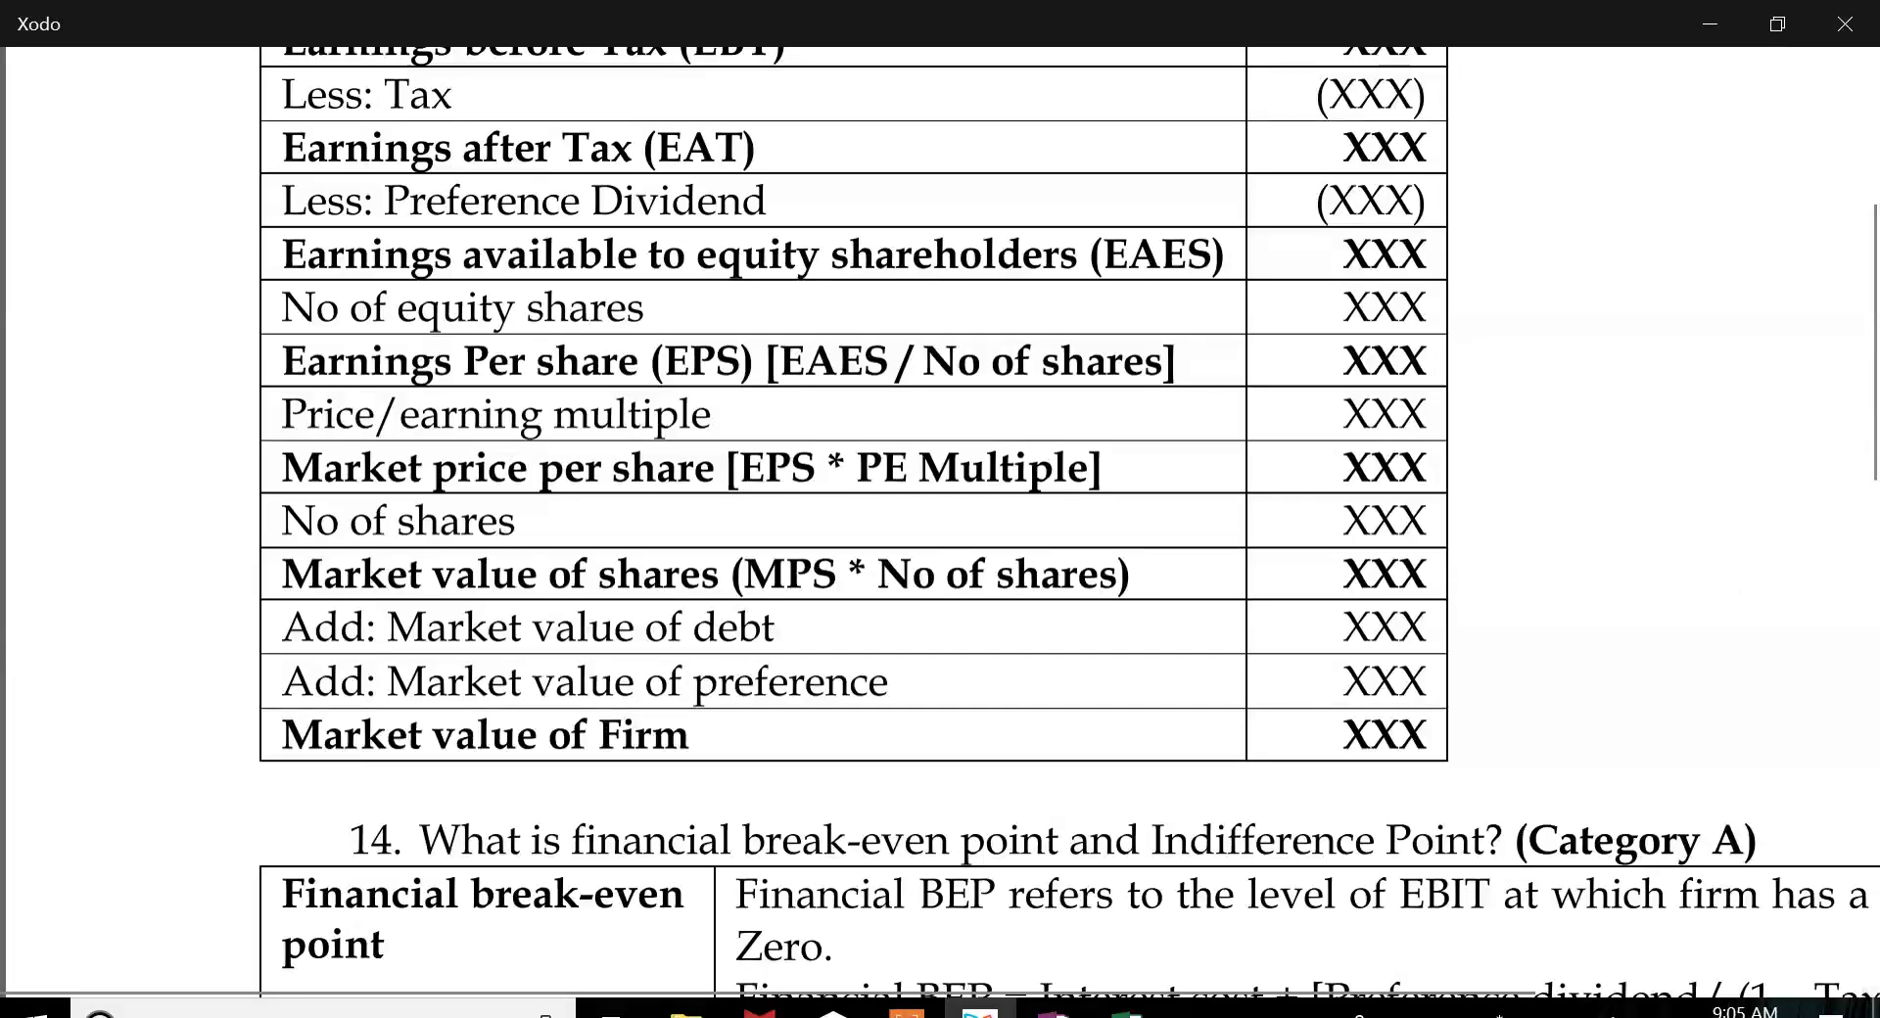